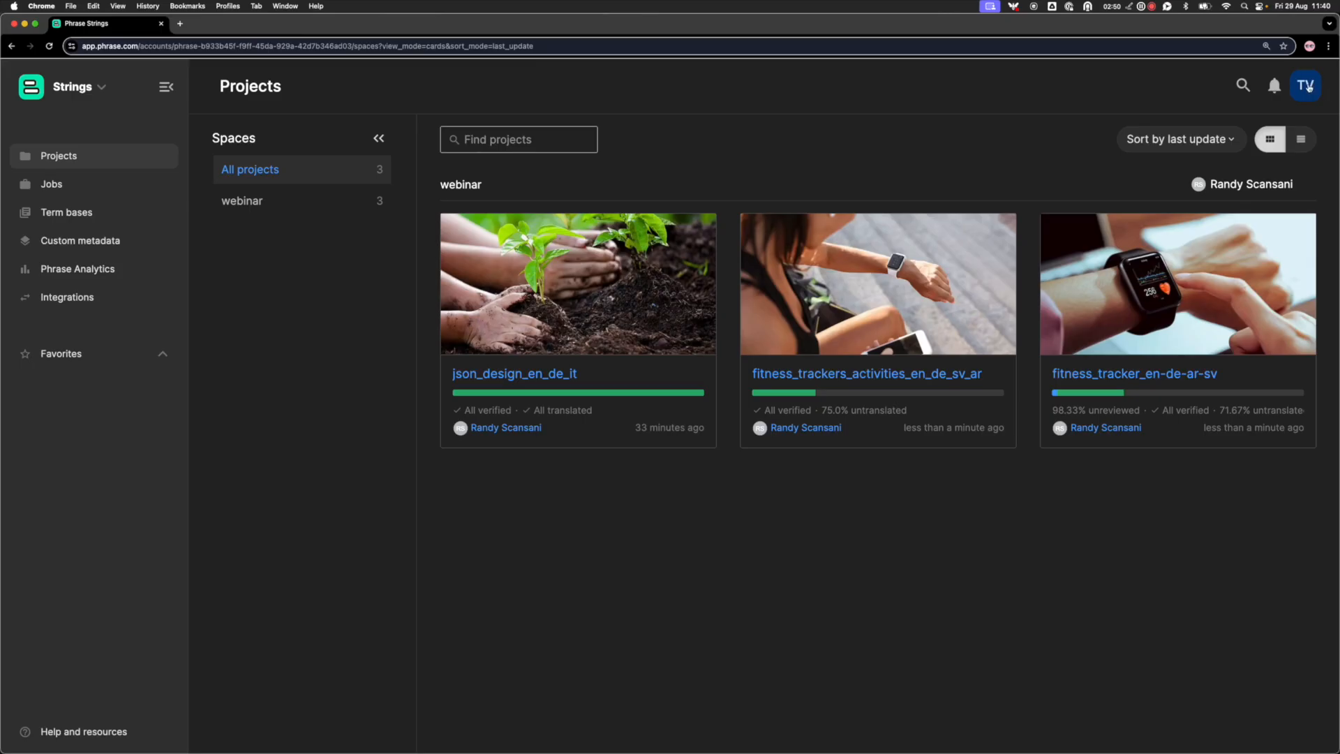
# Open the personal profile settings from the account options
pyautogui.click(1309, 86)
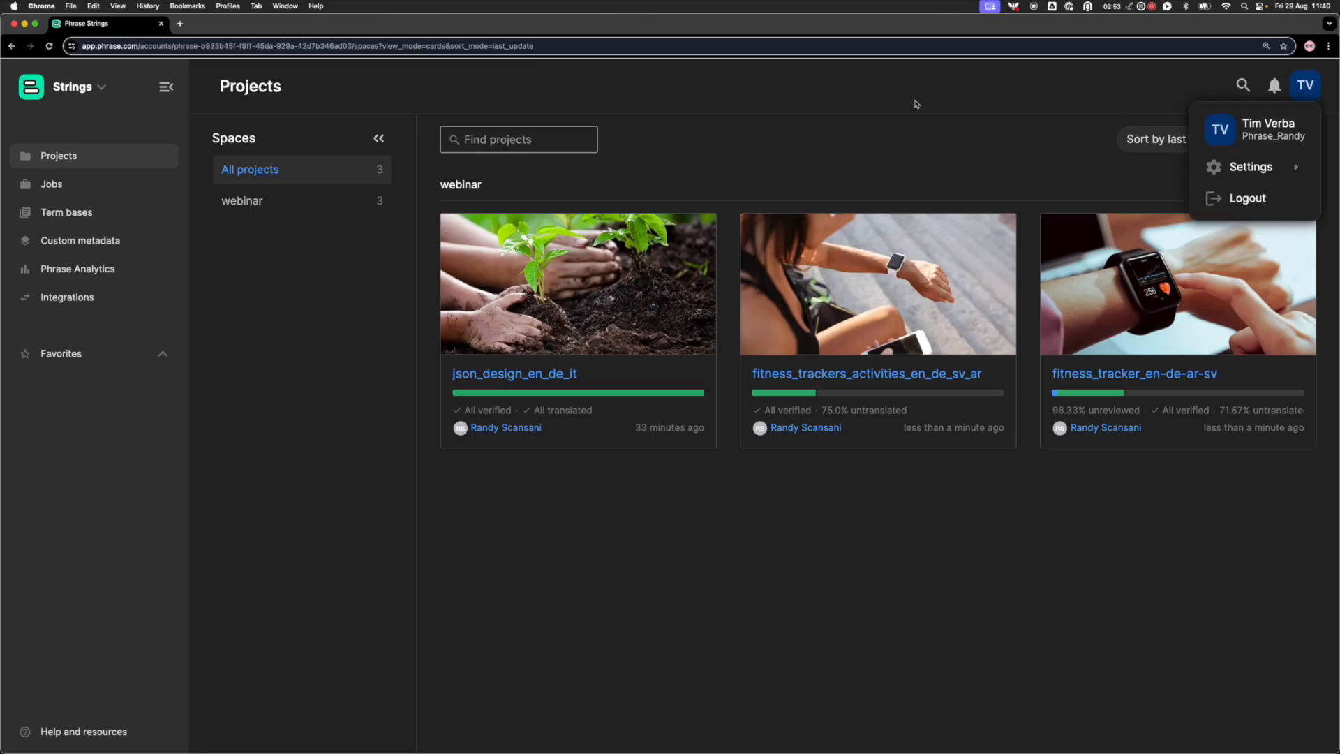
pyautogui.click(915, 102)
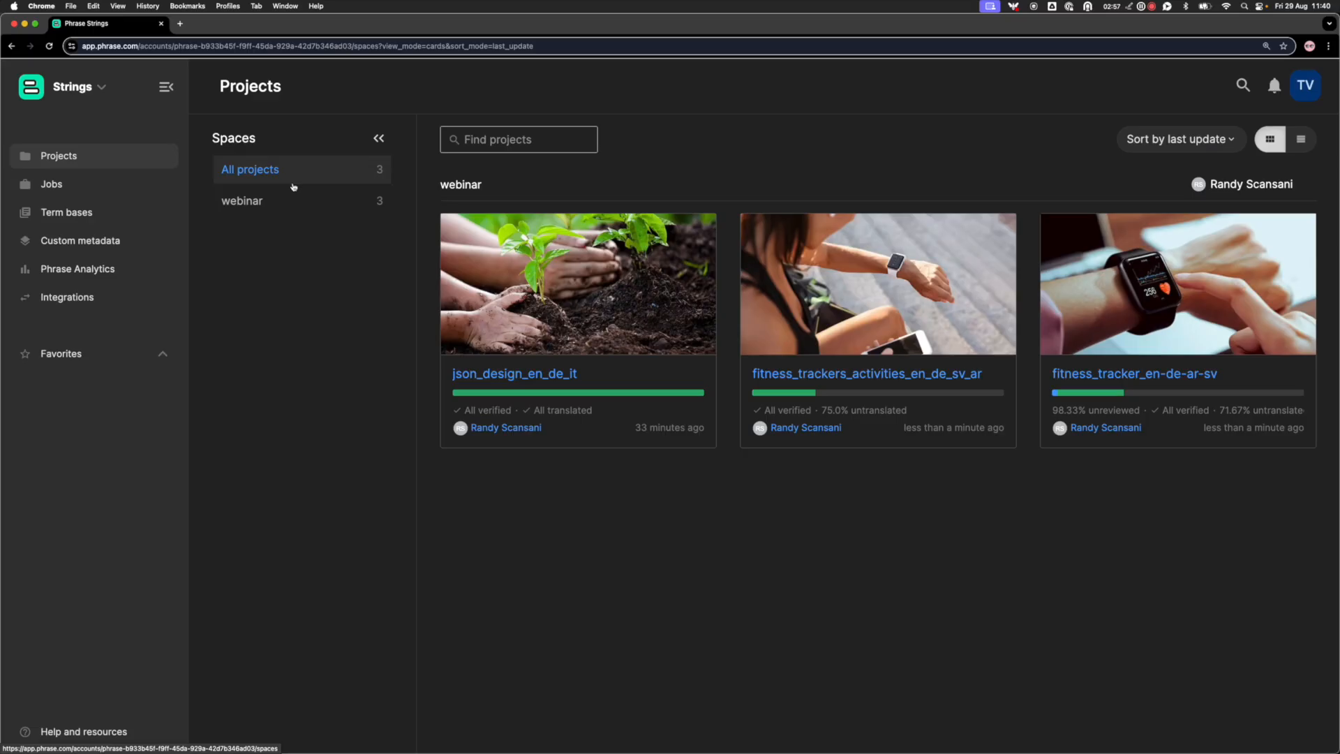
pyautogui.click(1308, 89)
pyautogui.moveTo(1253, 168)
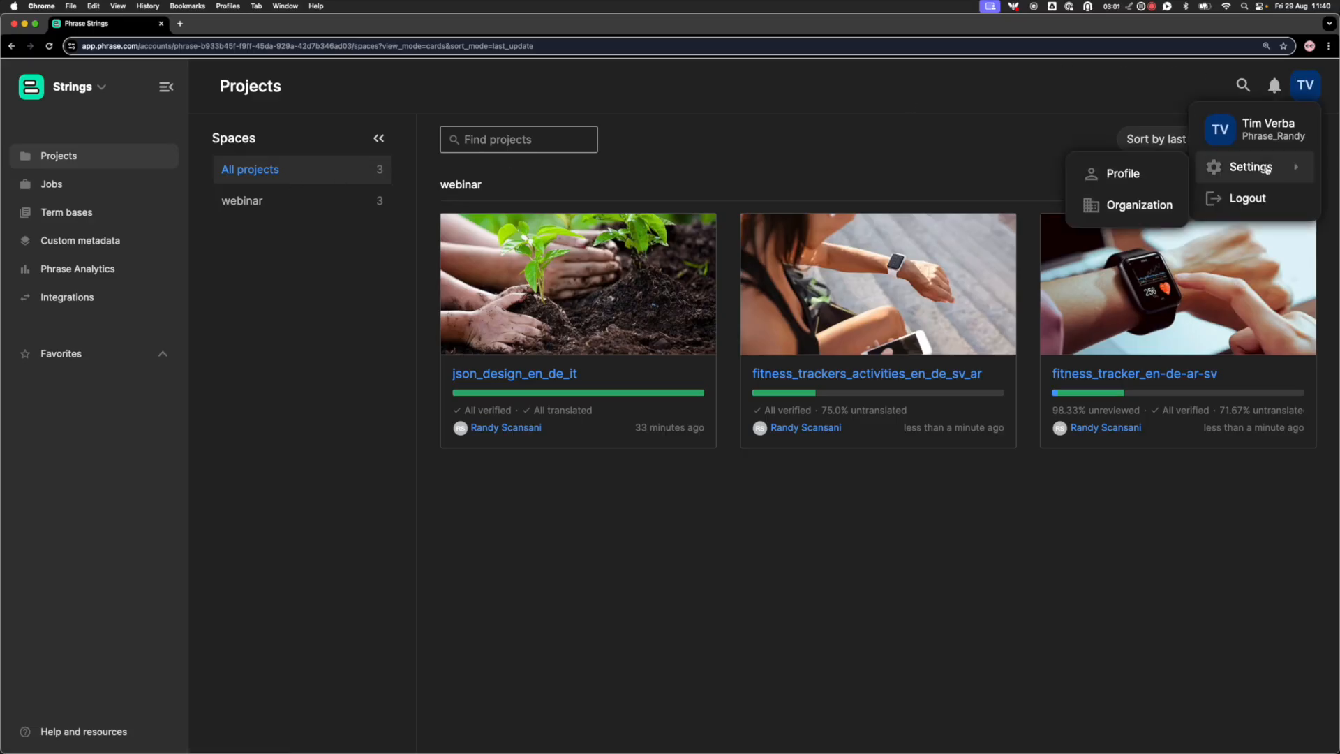
pyautogui.click(1126, 173)
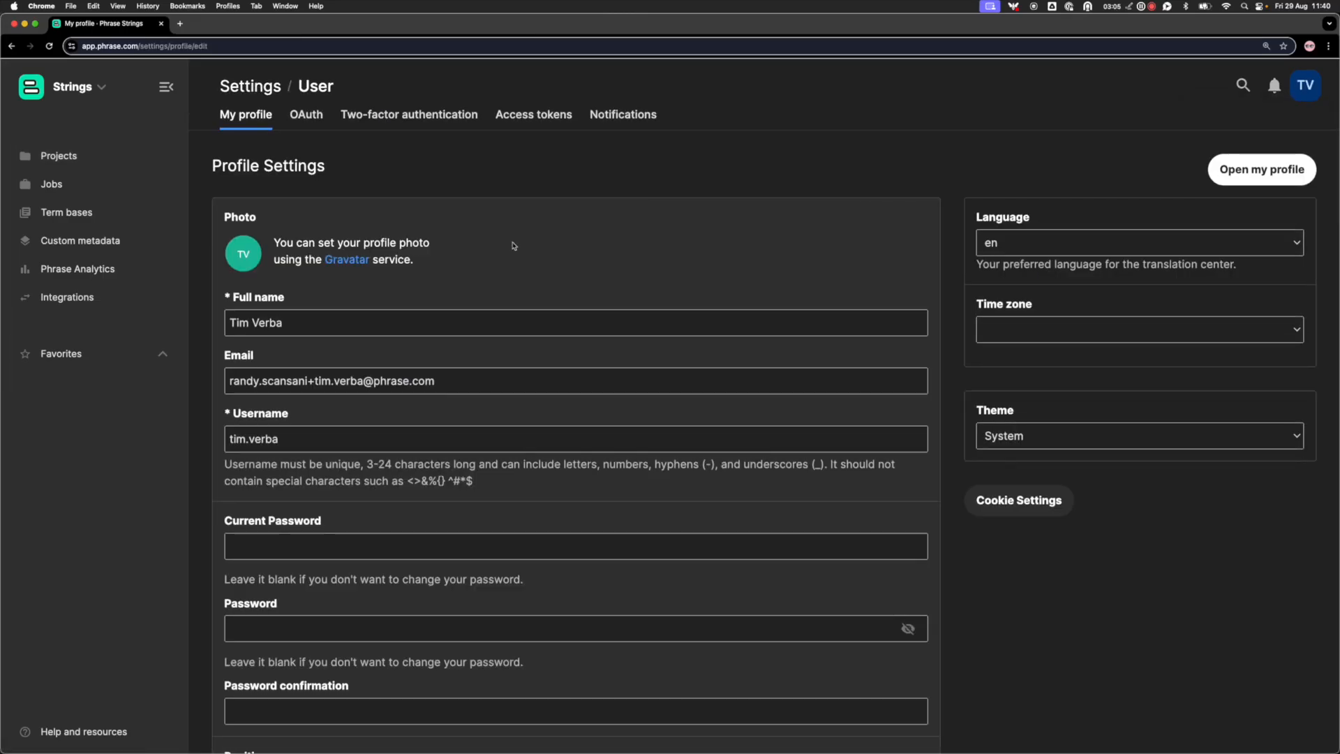
# Review the profile form from the photo to the phone number field and the available interface languages
pyautogui.scroll(-3, 513, 245)
pyautogui.scroll(1, 513, 246)
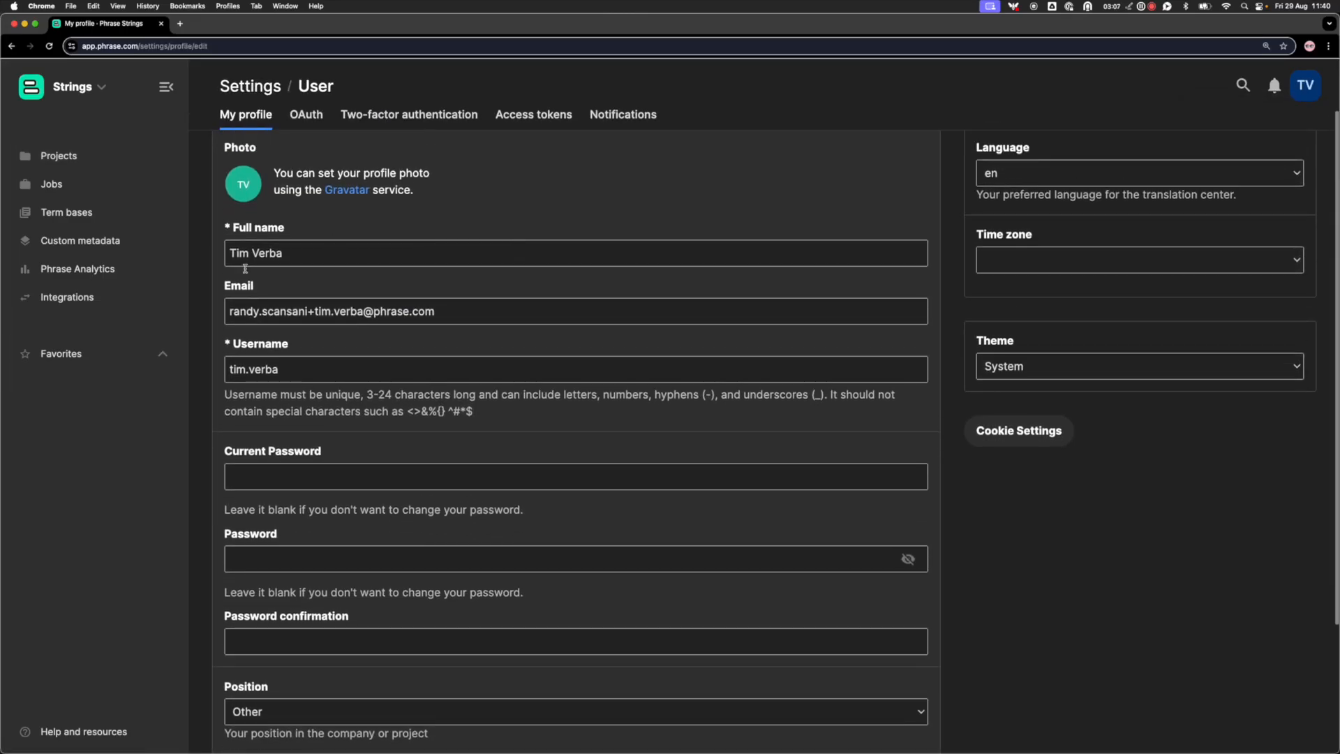
pyautogui.scroll(-2, 523, 256)
pyautogui.scroll(-2, 524, 255)
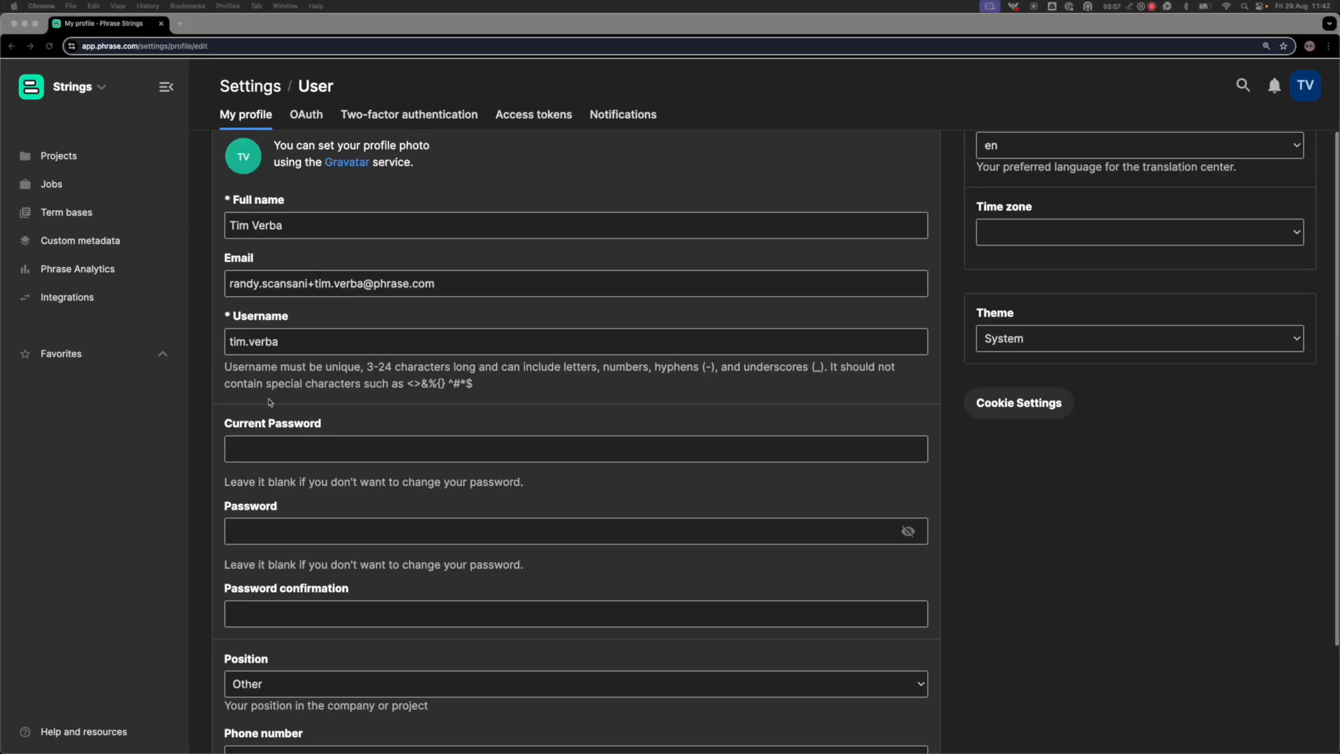
pyautogui.scroll(-2, 377, 428)
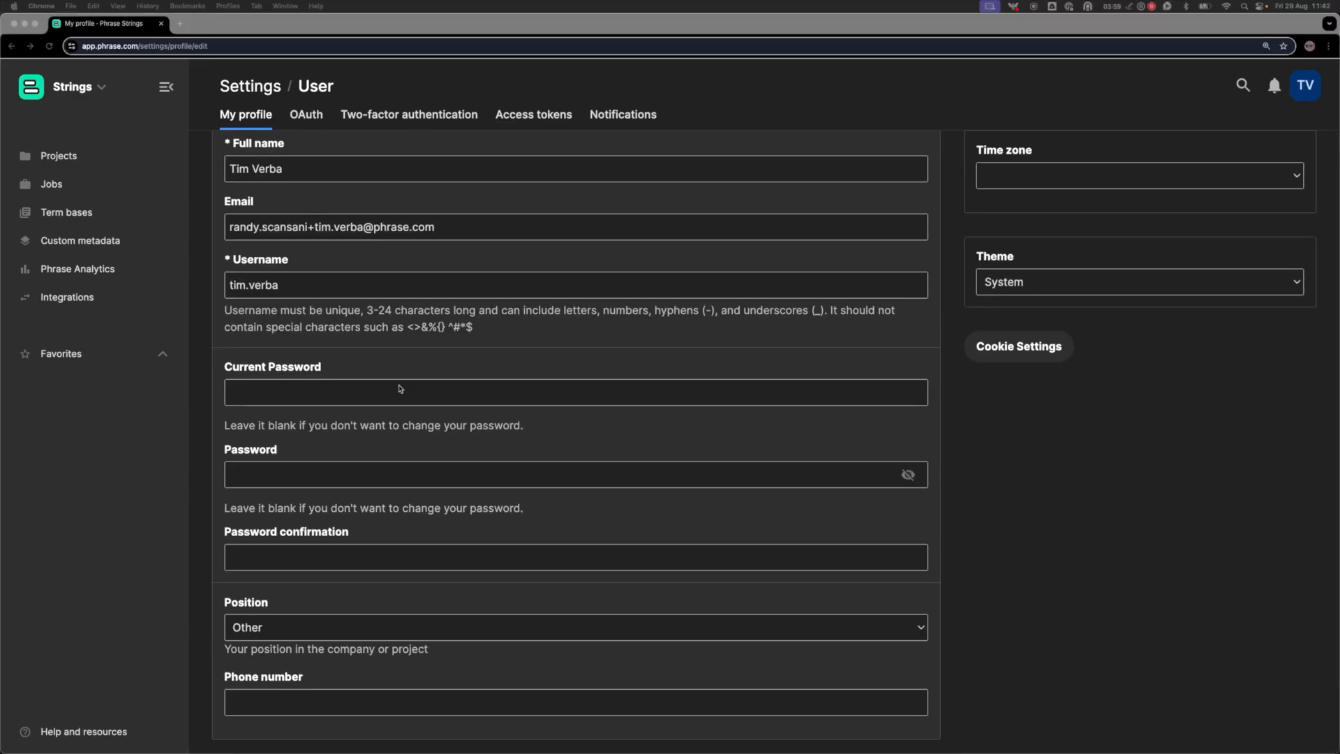
pyautogui.scroll(3, 395, 385)
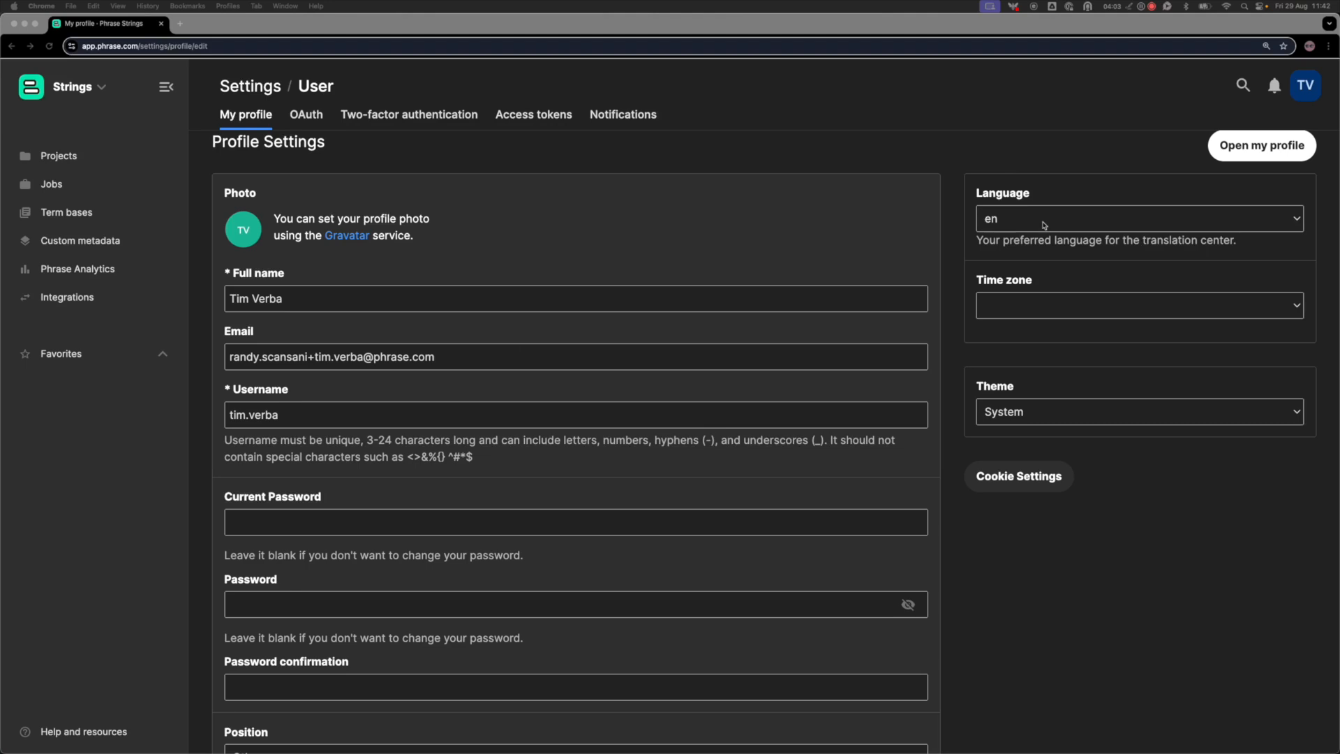
pyautogui.click(1044, 225)
pyautogui.click(1044, 225)
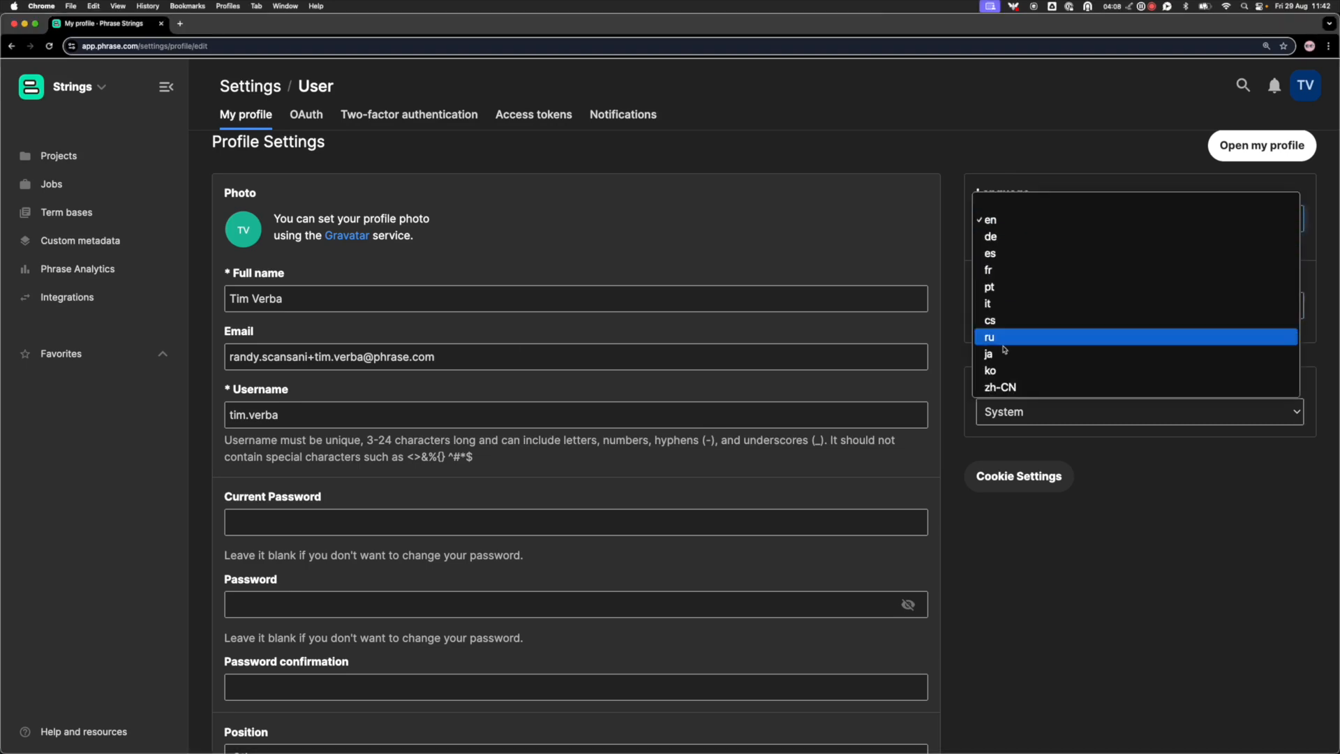
pyautogui.click(1118, 502)
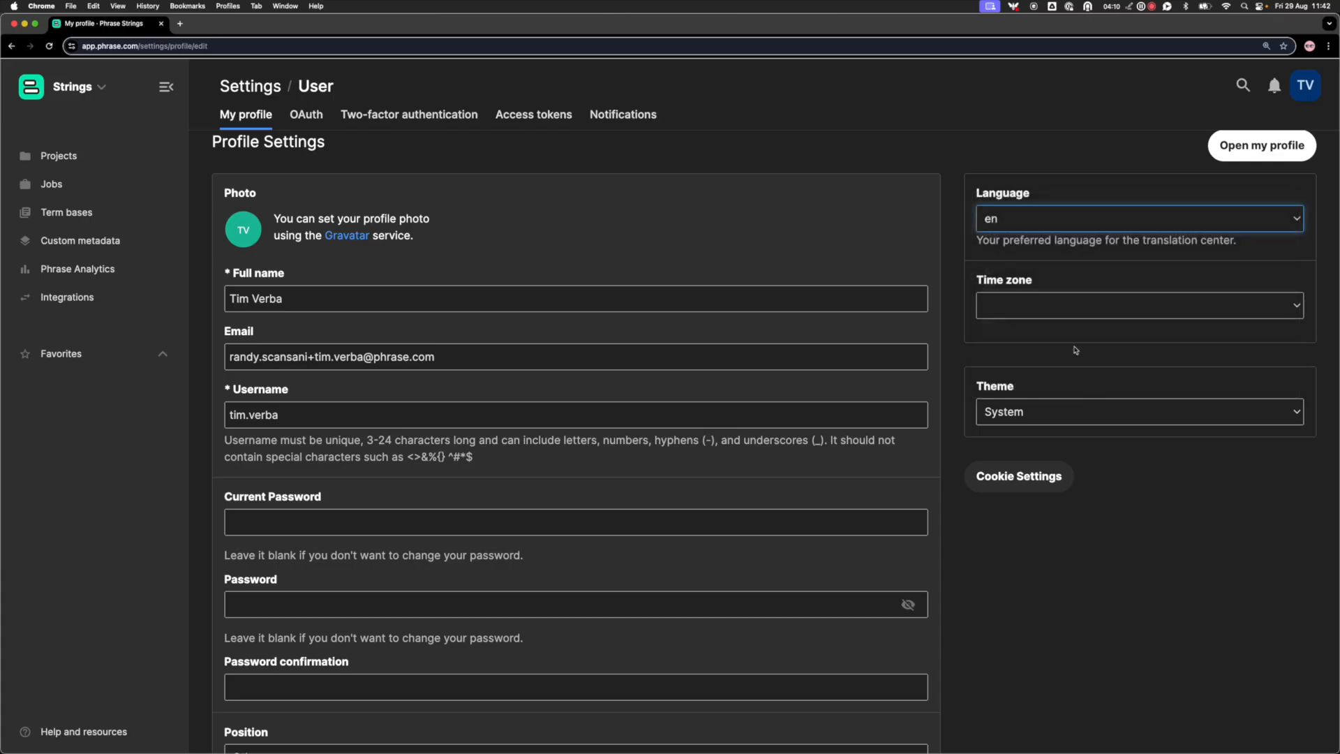
# Select (GMT+01:00) Berlin as the profile's time zone
pyautogui.click(1054, 310)
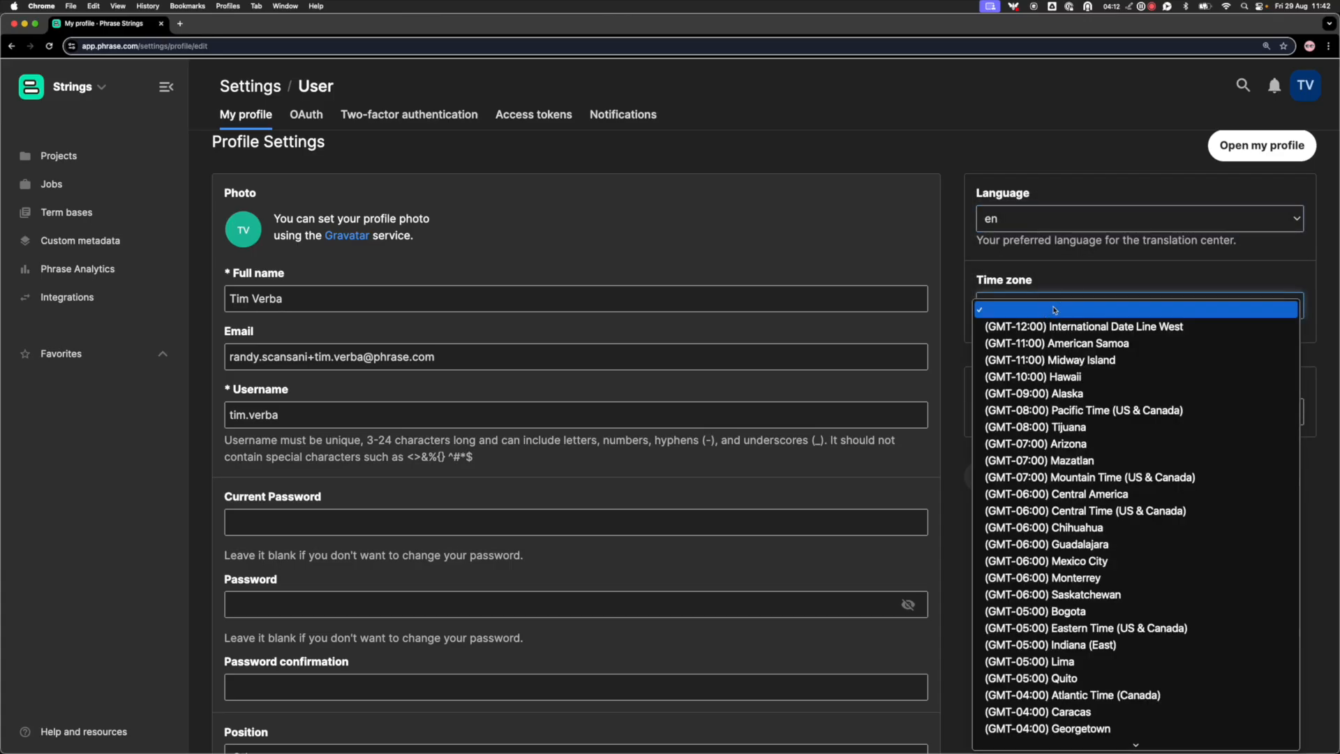
pyautogui.scroll(-2, 1106, 469)
pyautogui.scroll(-5, 1106, 470)
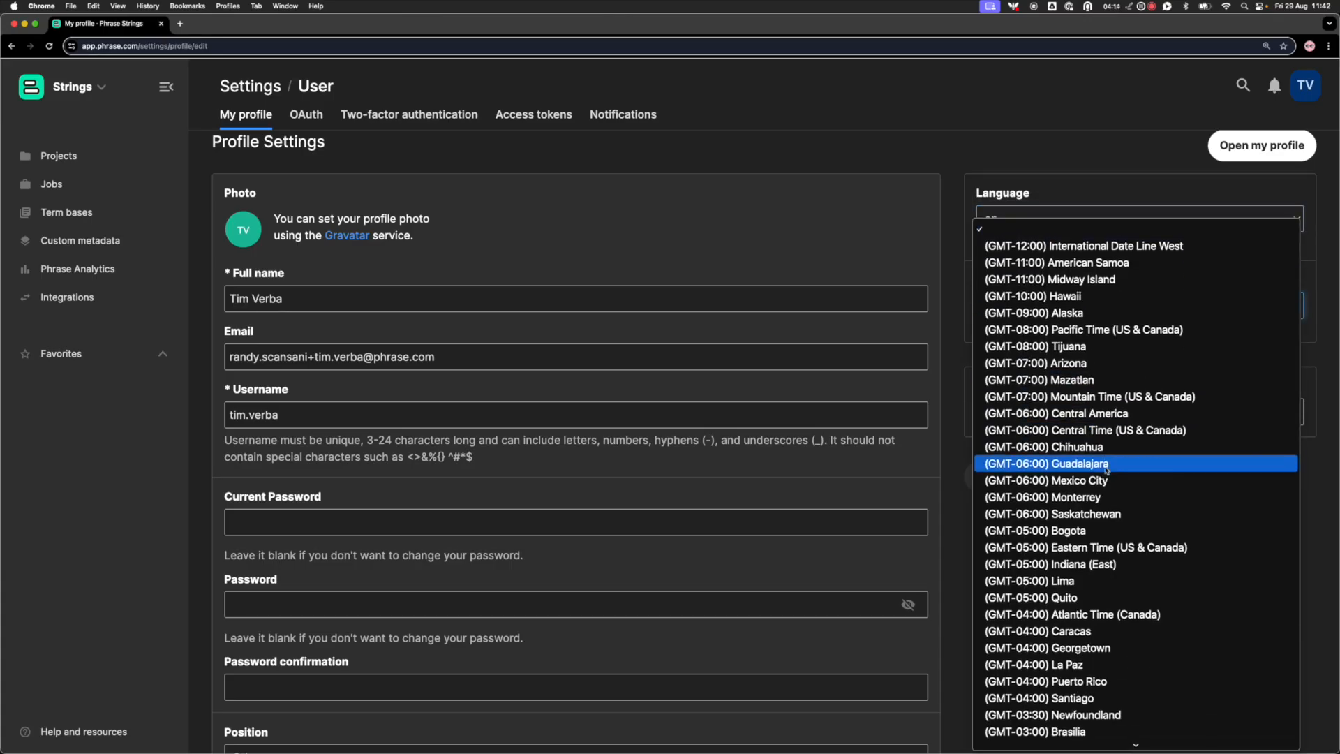
pyautogui.scroll(-6, 1106, 471)
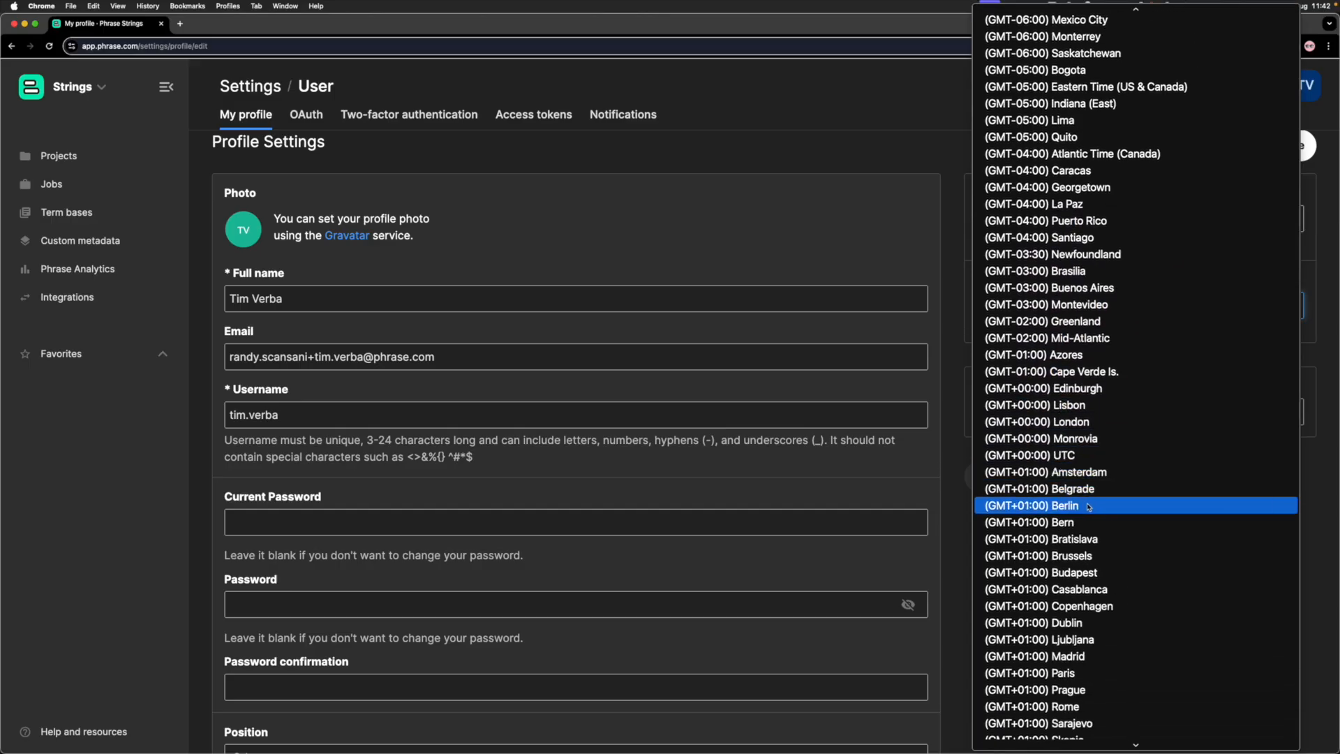
pyautogui.click(1085, 511)
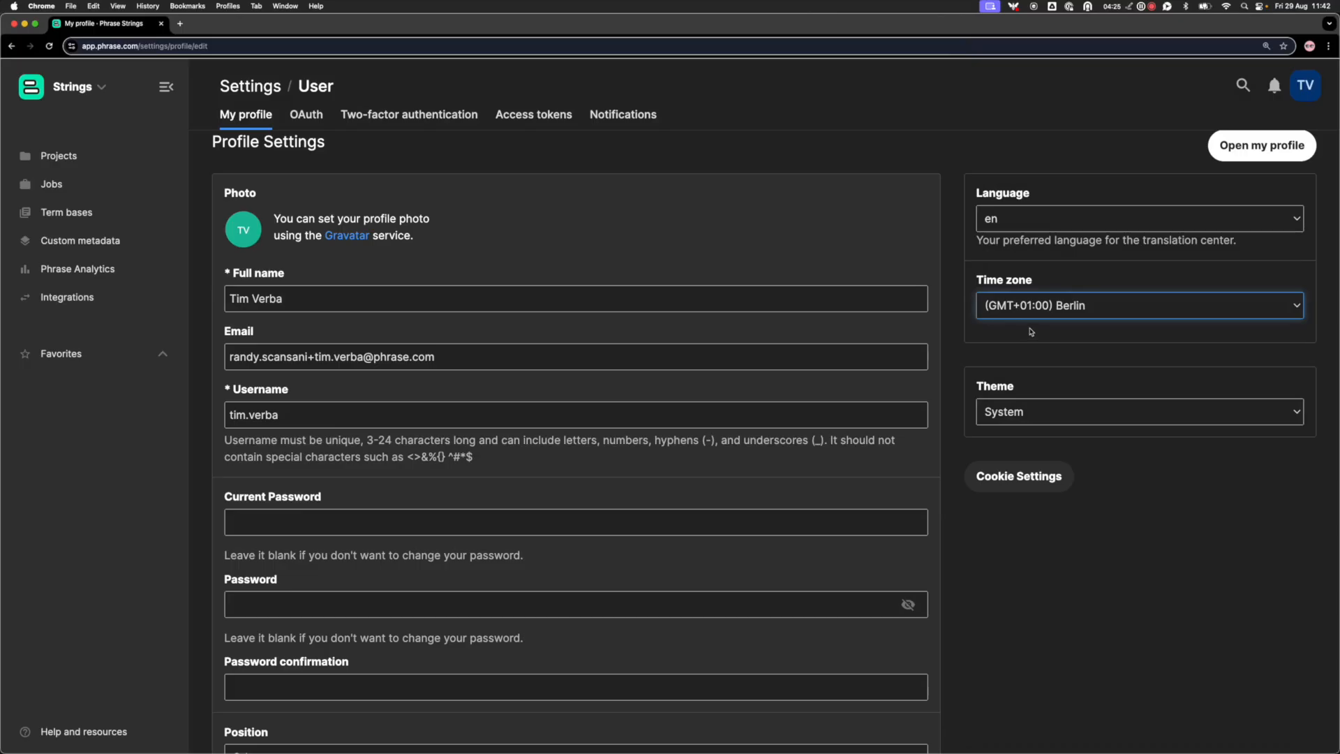
# Check the theme options without changing the selection and look over the rest of the profile form
pyautogui.click(1021, 413)
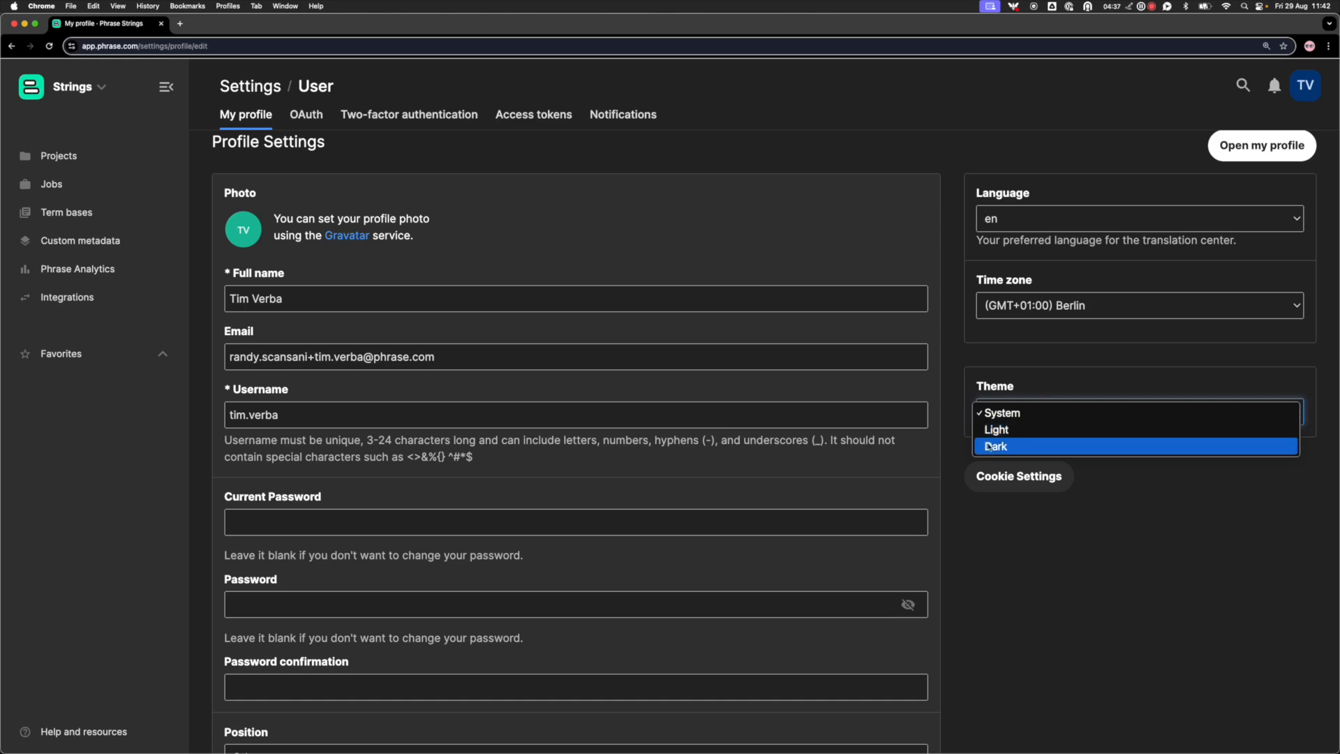
pyautogui.click(1085, 478)
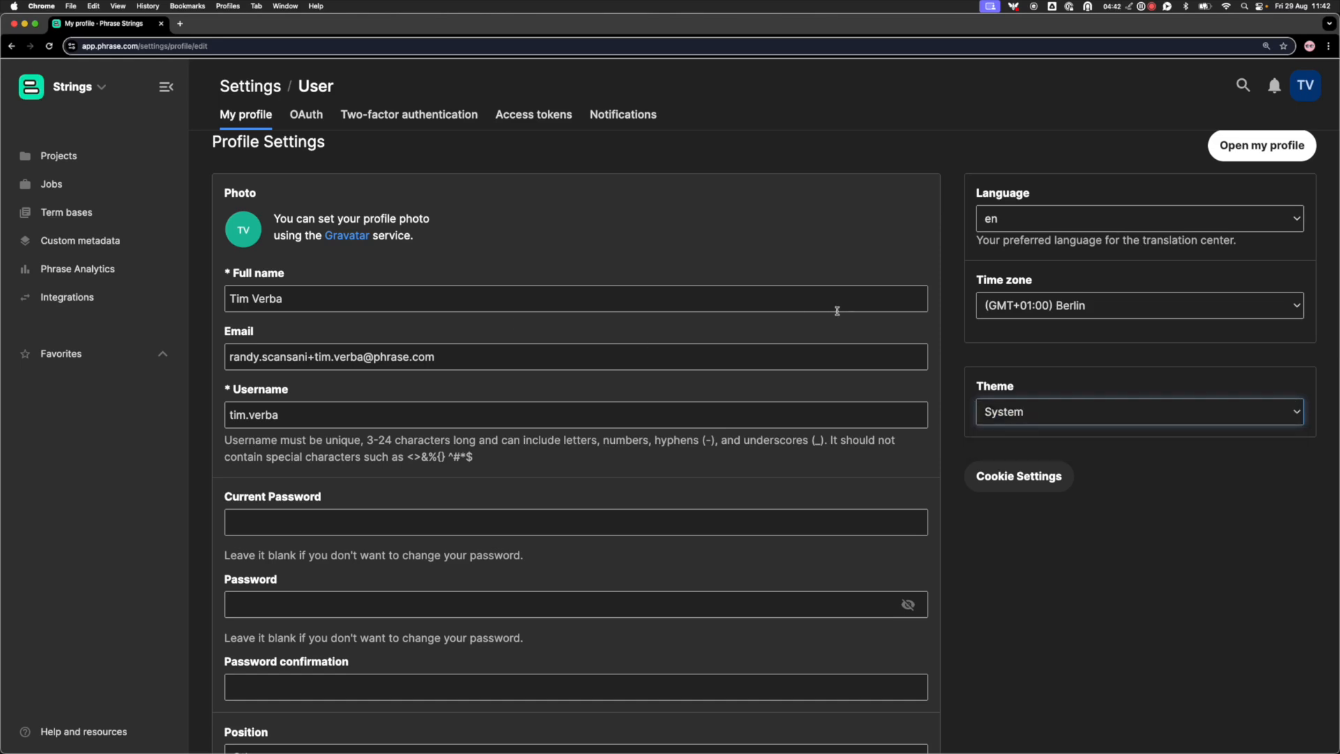
pyautogui.scroll(1, 498, 183)
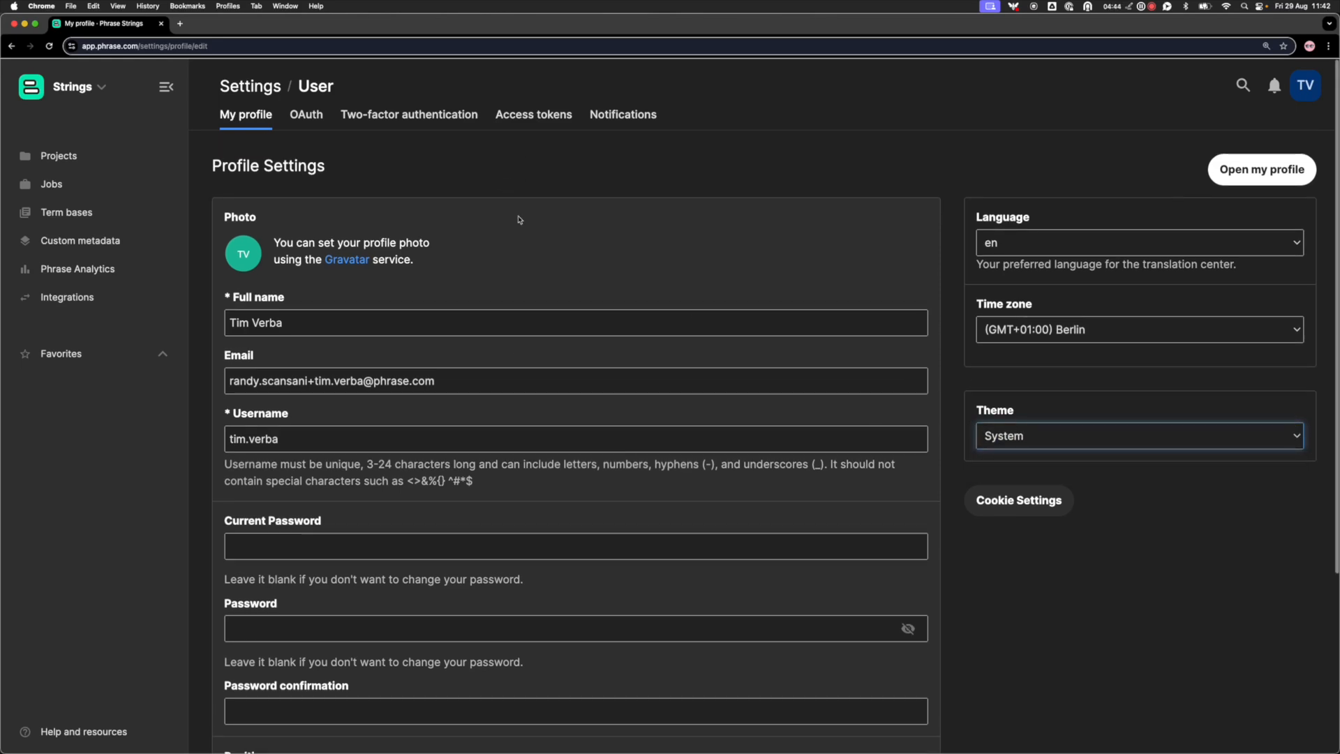
pyautogui.scroll(-3, 521, 224)
pyautogui.scroll(-2, 520, 224)
pyautogui.scroll(5, 517, 216)
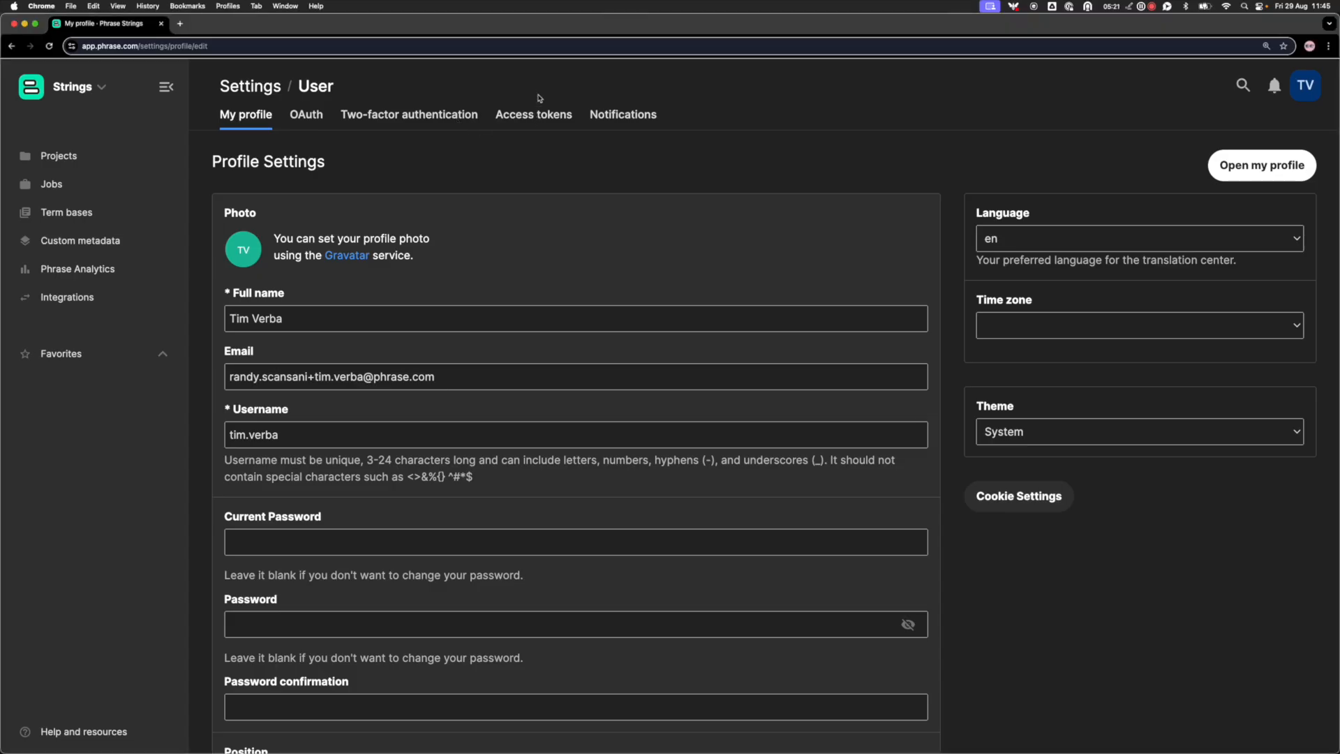
# View the access tokens page and the notification settings, including the options for how often emails are sent
pyautogui.click(530, 117)
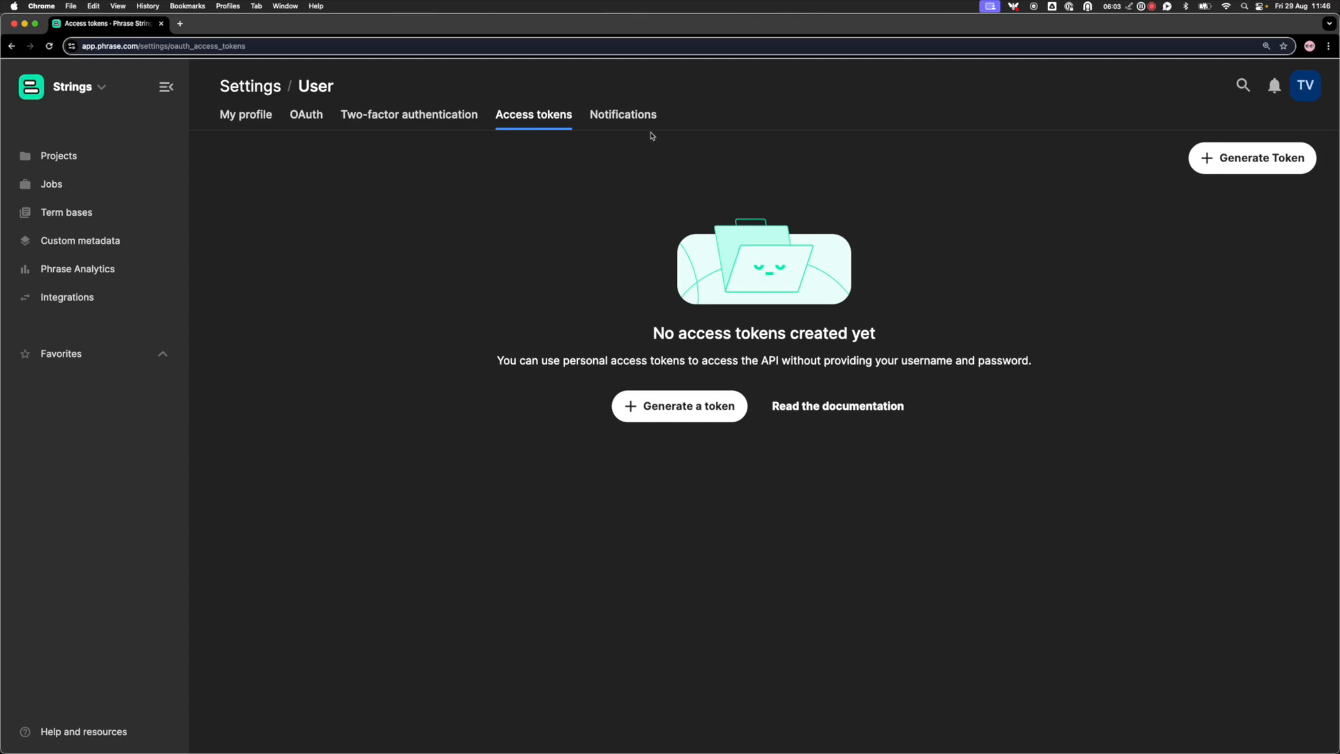
pyautogui.click(642, 118)
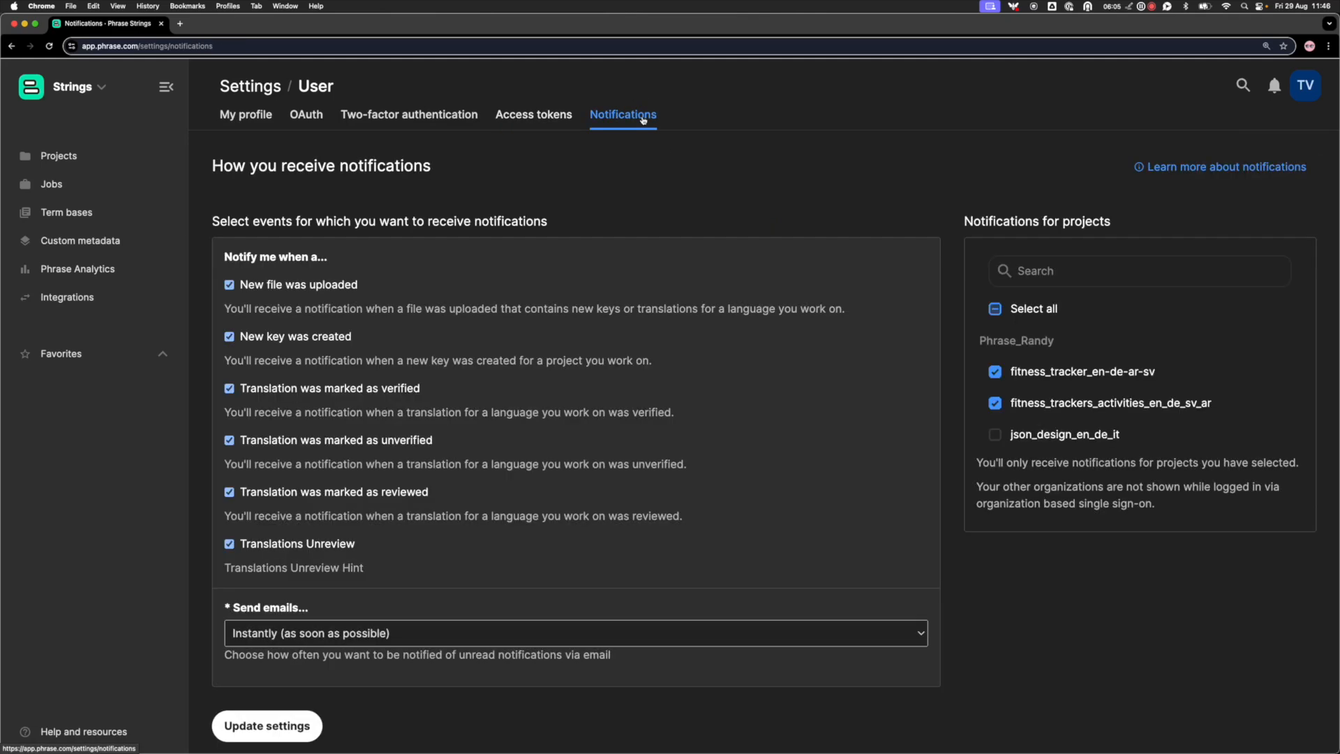
pyautogui.scroll(-1, 628, 184)
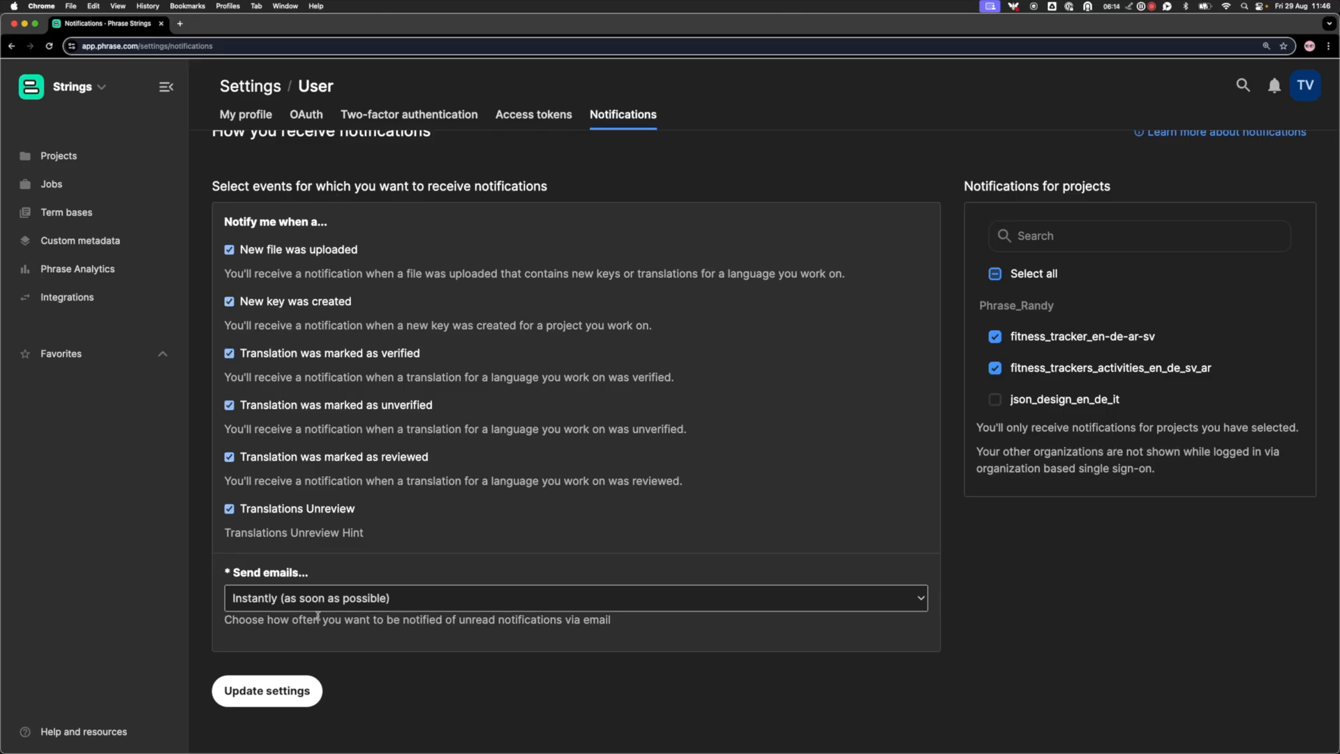
pyautogui.click(317, 600)
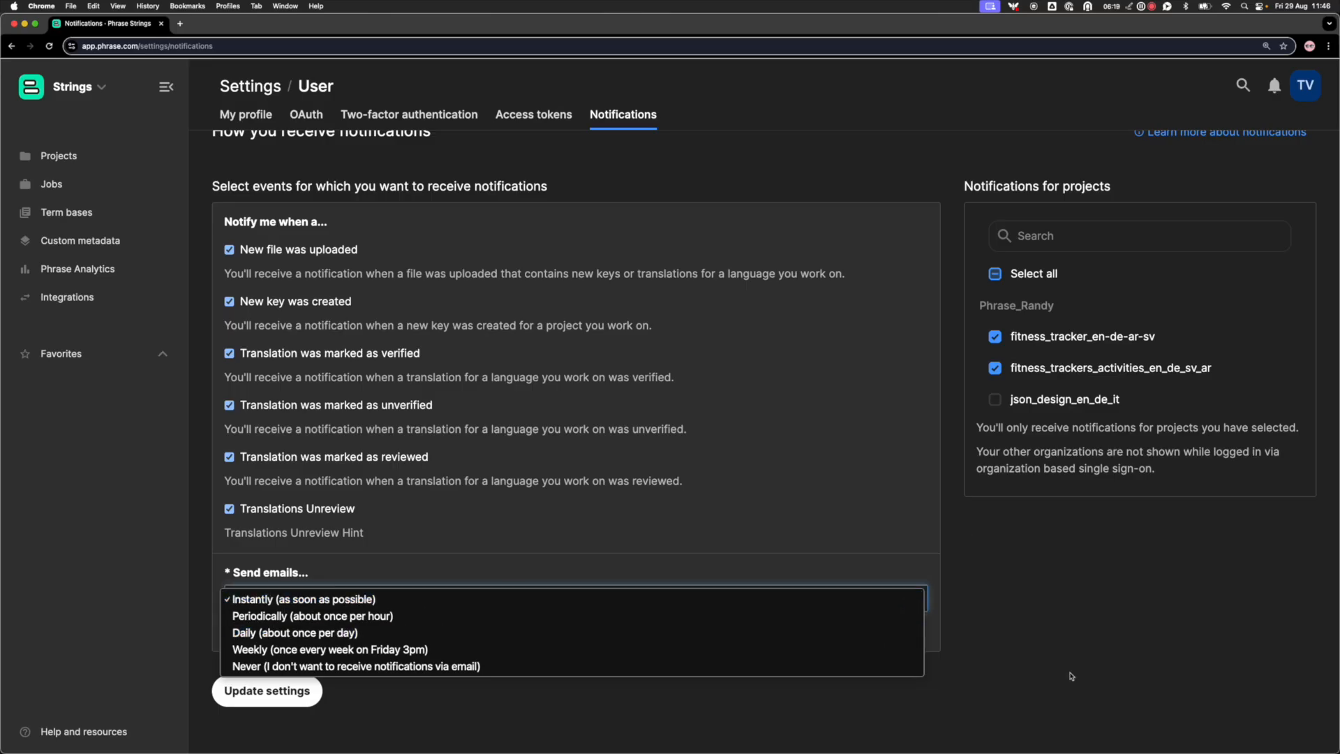
pyautogui.click(1071, 674)
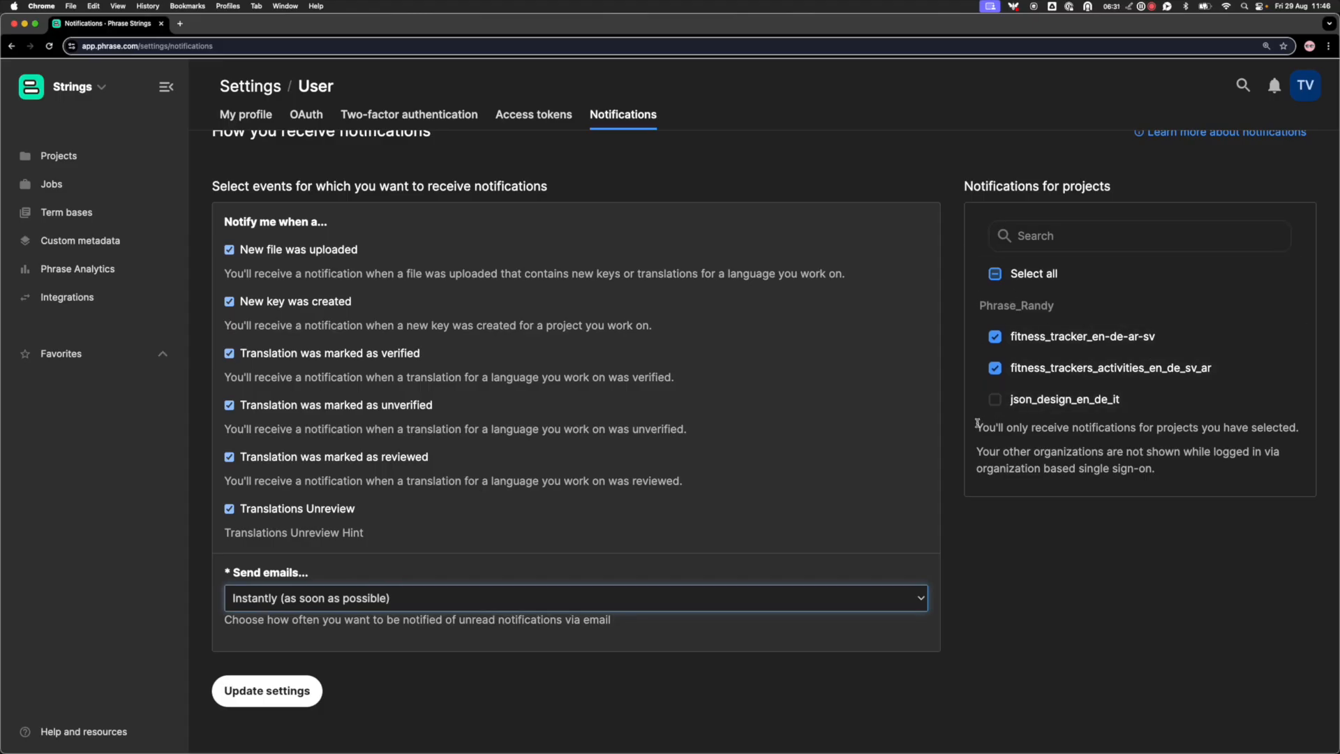
# Try enabling notifications for the json_design_en_de_it project and clear the selection again
pyautogui.click(995, 400)
pyautogui.click(995, 403)
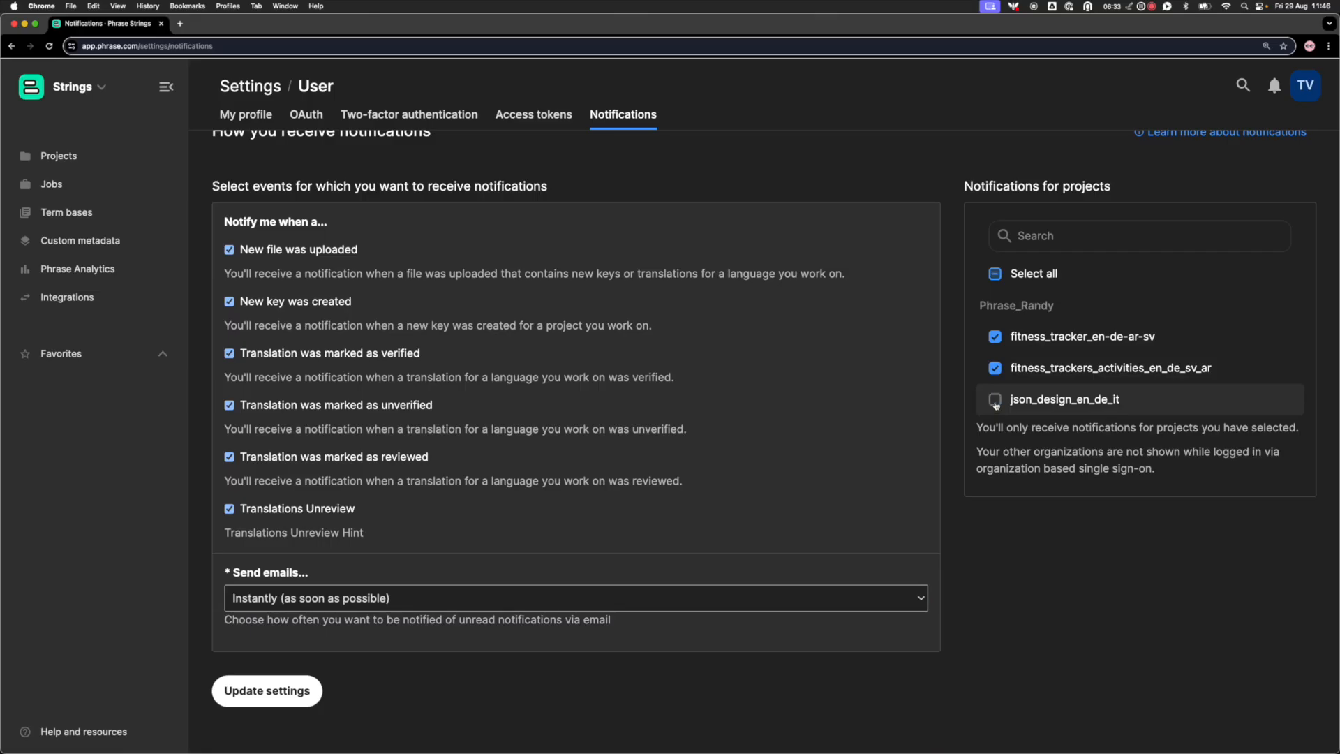
pyautogui.scroll(1, 1038, 278)
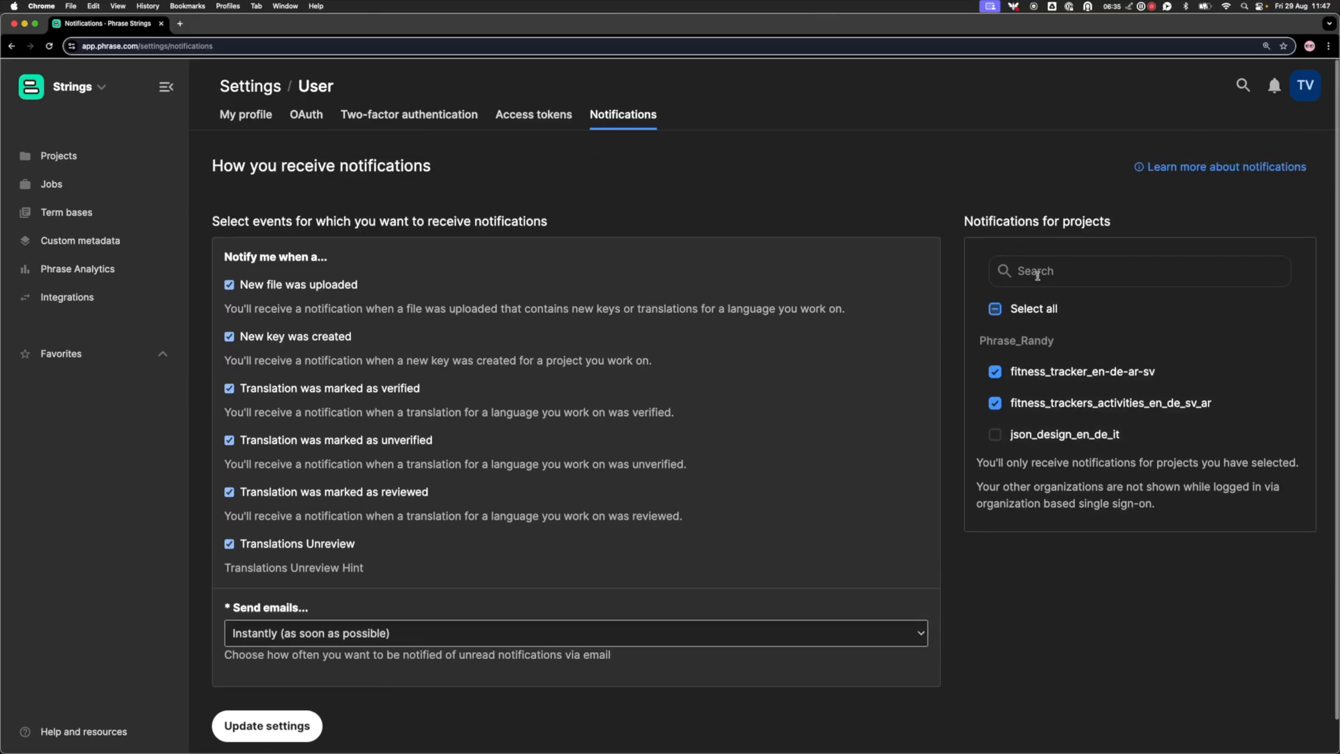
# Open the organization settings to view the account details and the machine translation settings
pyautogui.click(1307, 96)
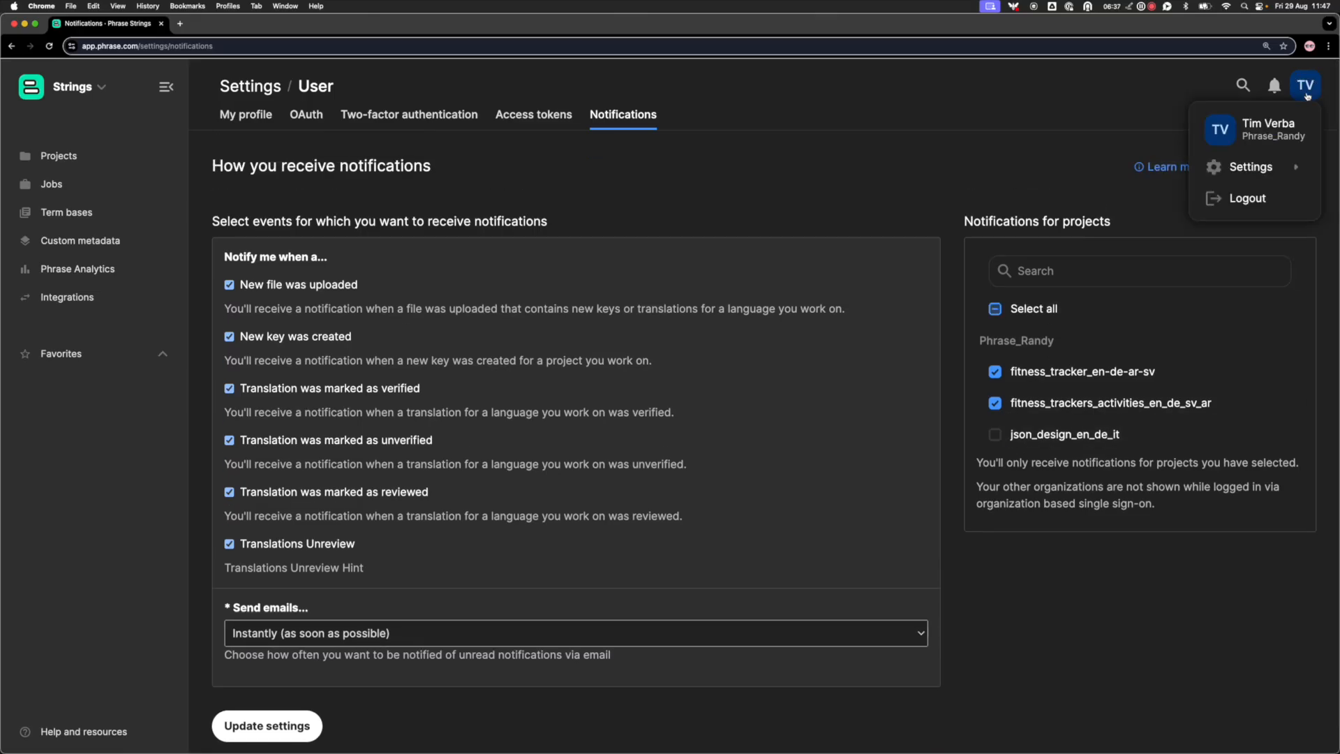
pyautogui.moveTo(1229, 165)
pyautogui.click(1157, 207)
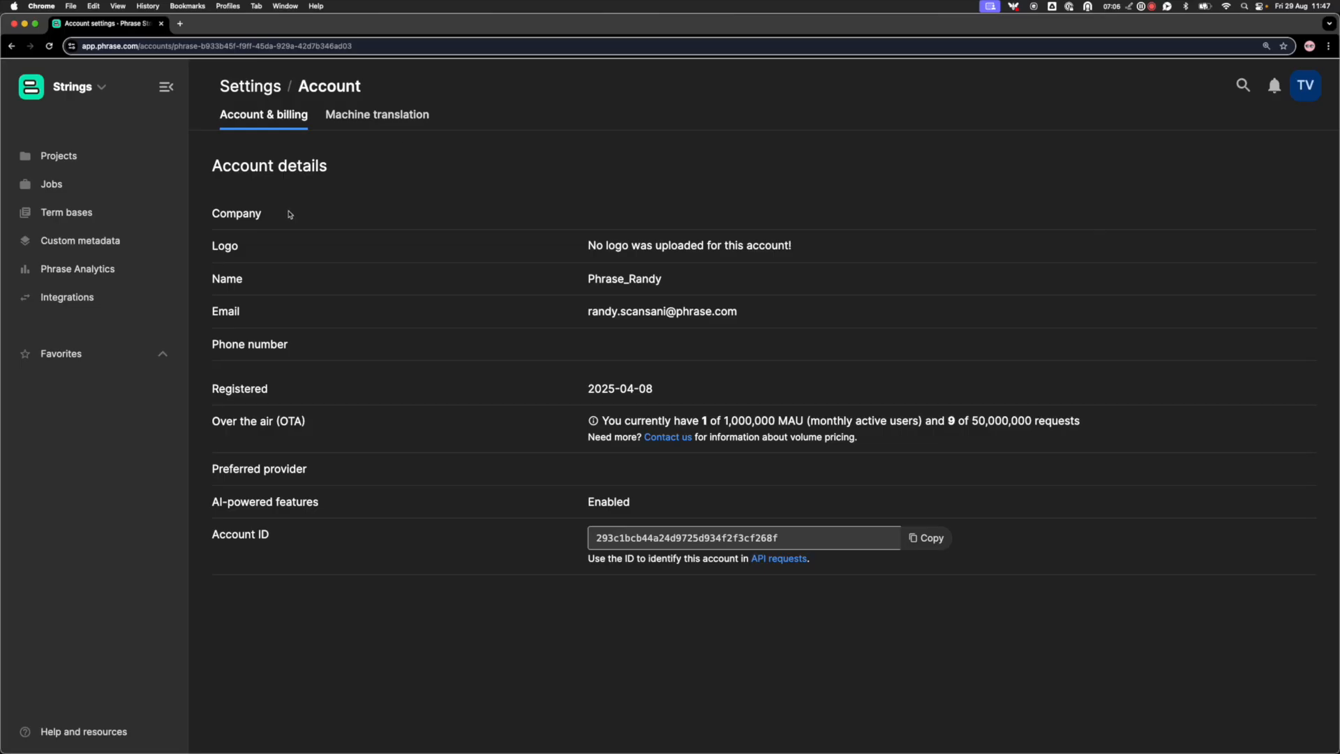
pyautogui.click(388, 114)
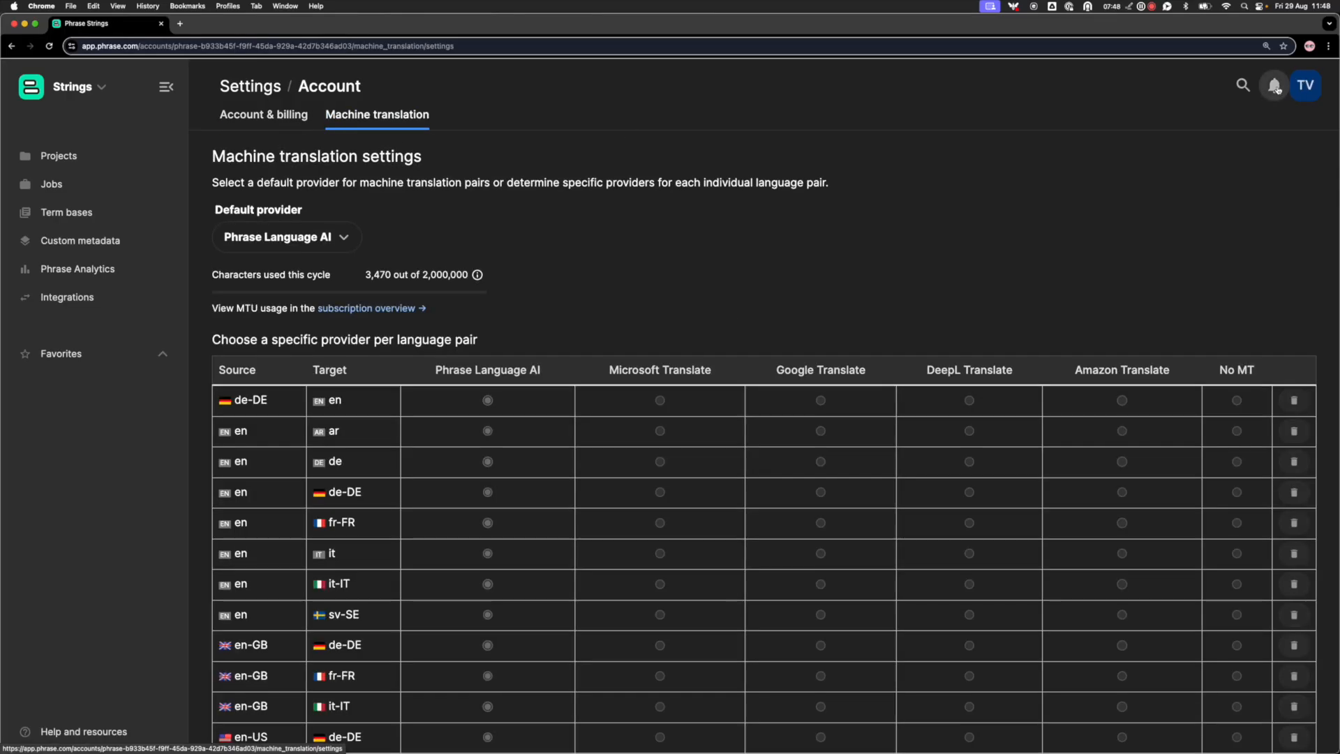
# Check the list of recent notifications and close it
pyautogui.click(1276, 87)
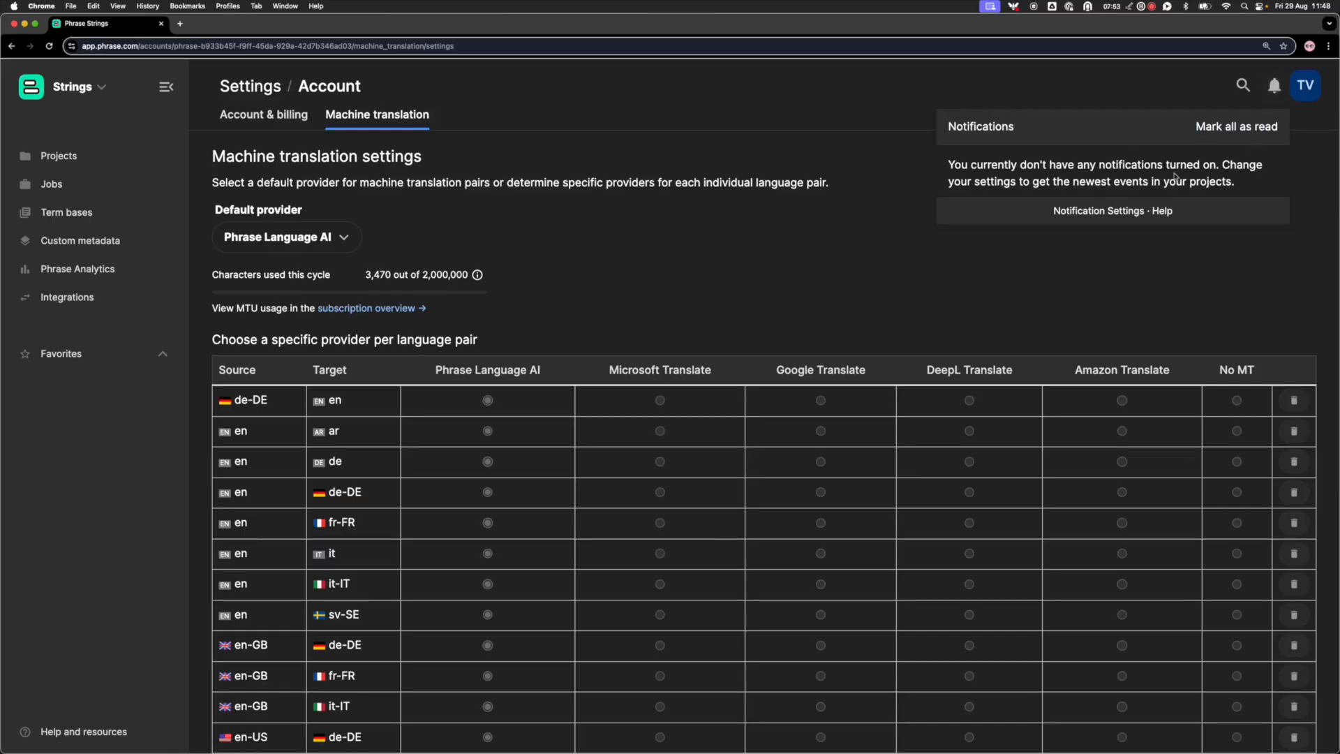
pyautogui.click(1160, 90)
pyautogui.click(1160, 90)
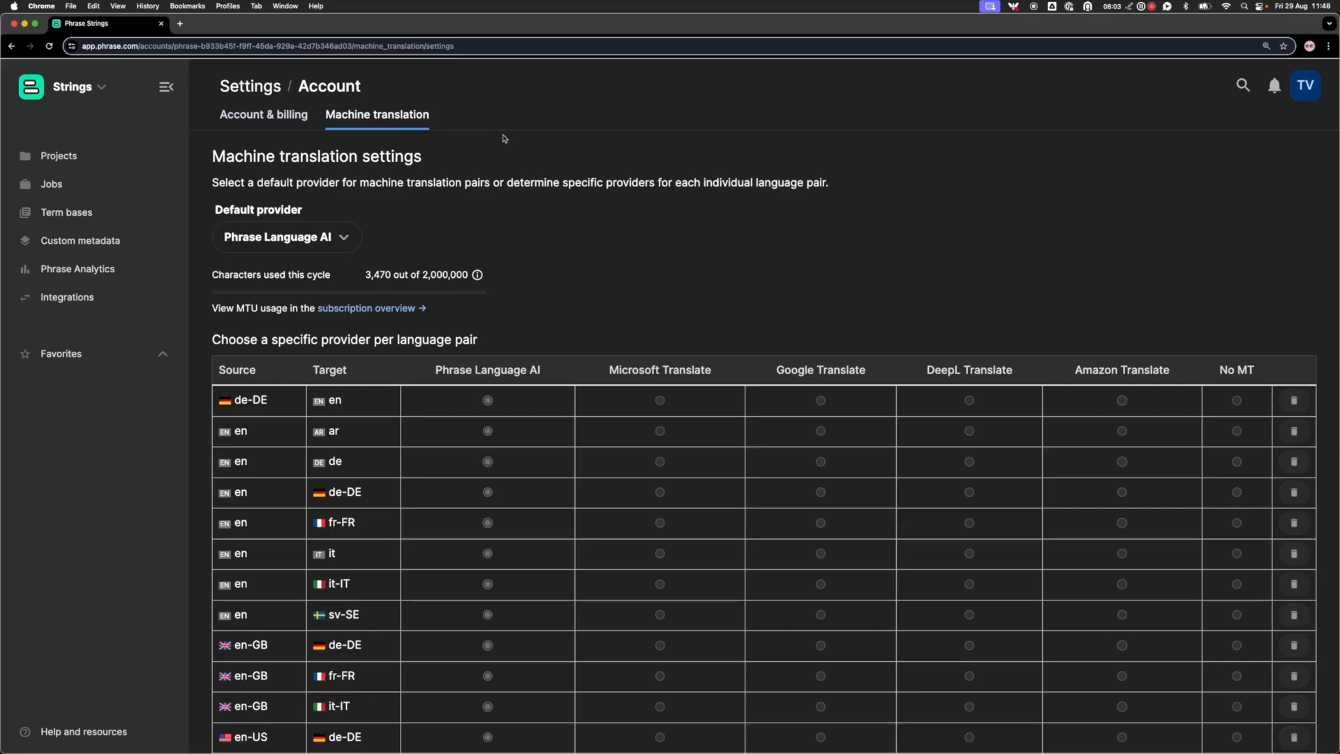
# View the projects overview and the list of jobs assigned as own tasks
pyautogui.click(97, 162)
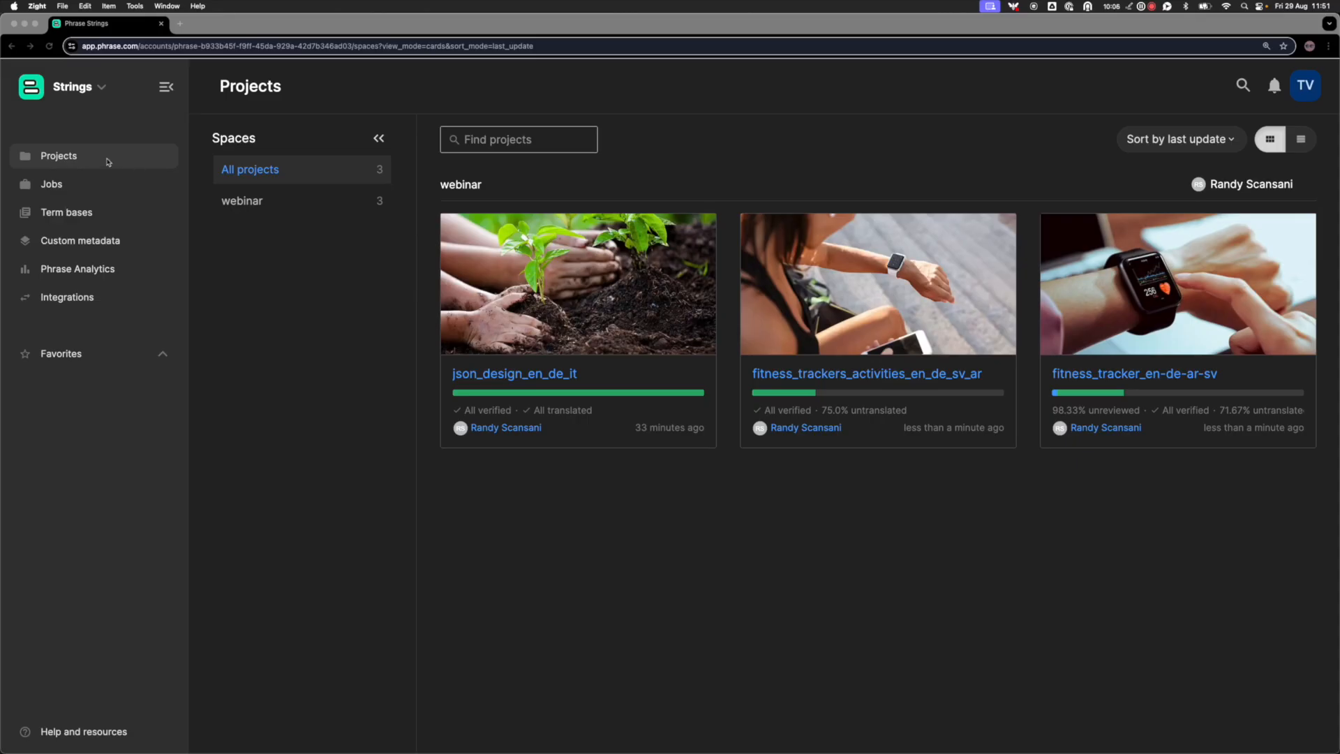
pyautogui.click(98, 163)
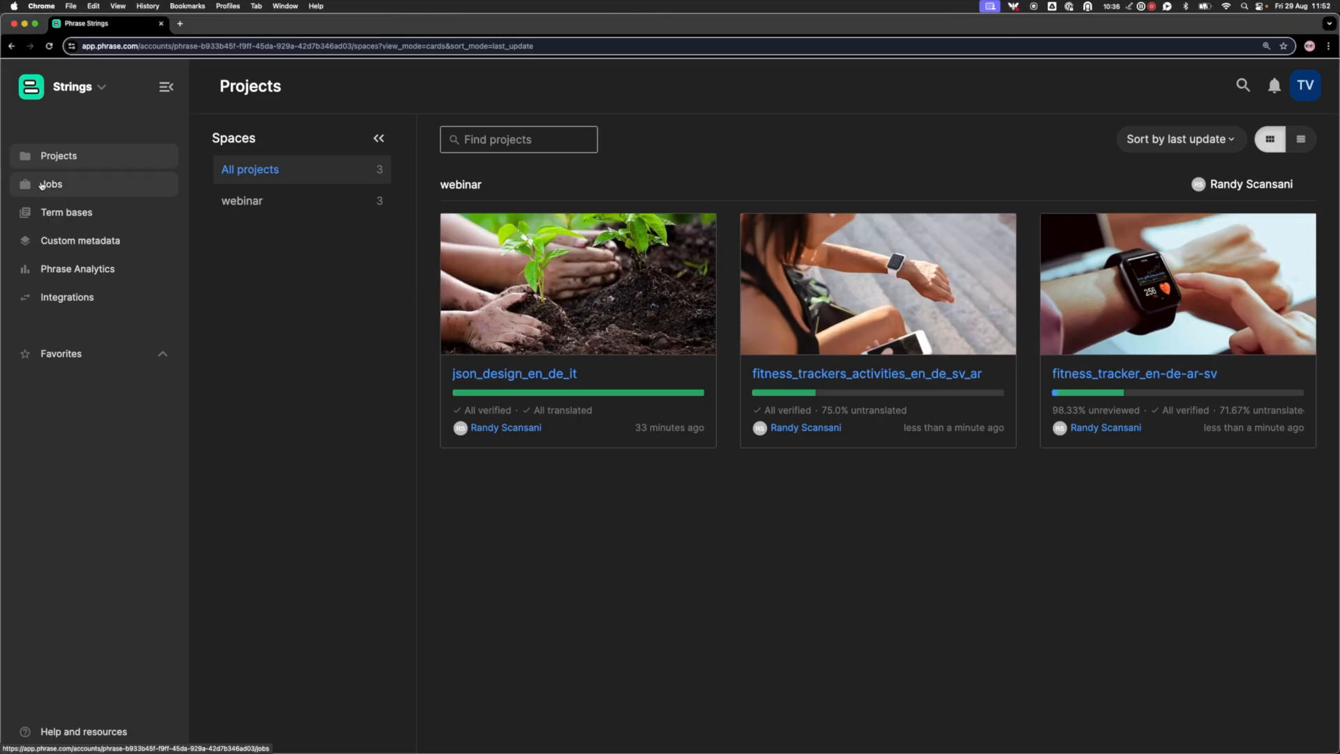
pyautogui.click(69, 186)
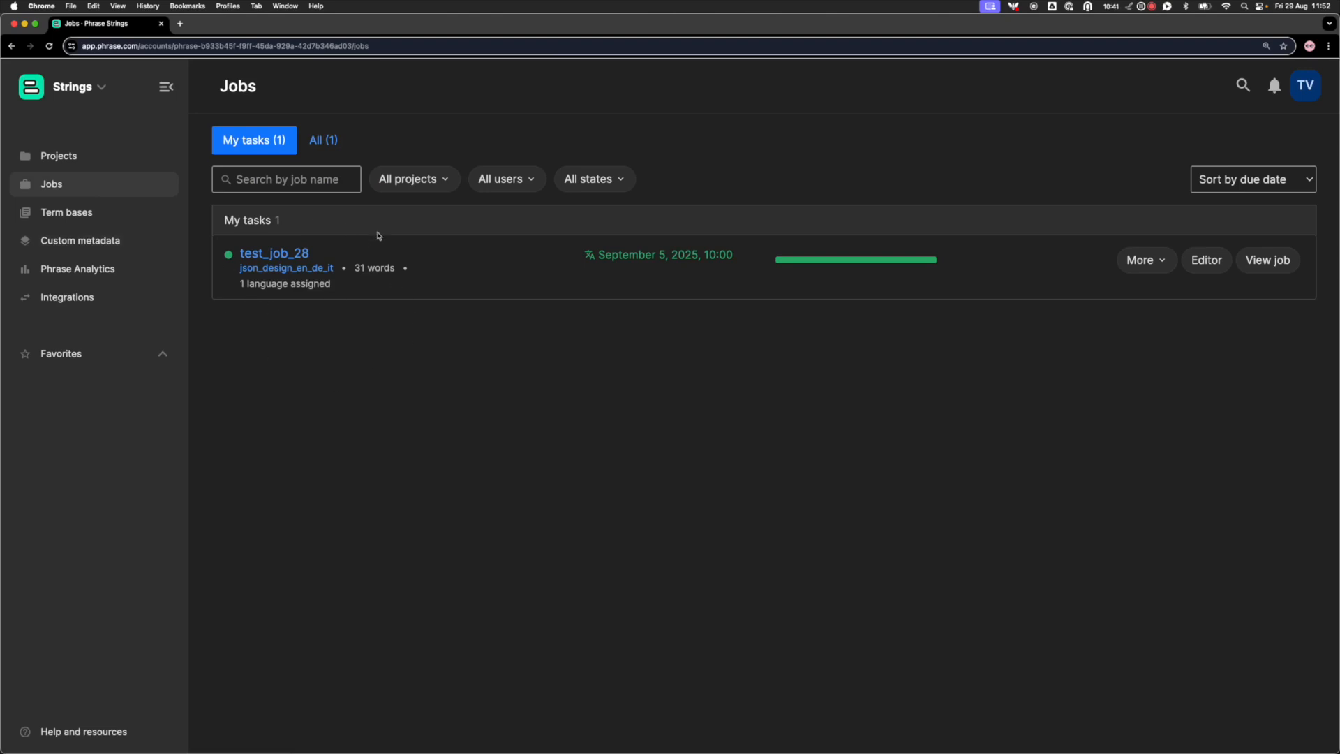
pyautogui.moveTo(273, 255)
# Open the TB_en_de_it_fr term base to view its assigned projects and terms
pyautogui.click(80, 218)
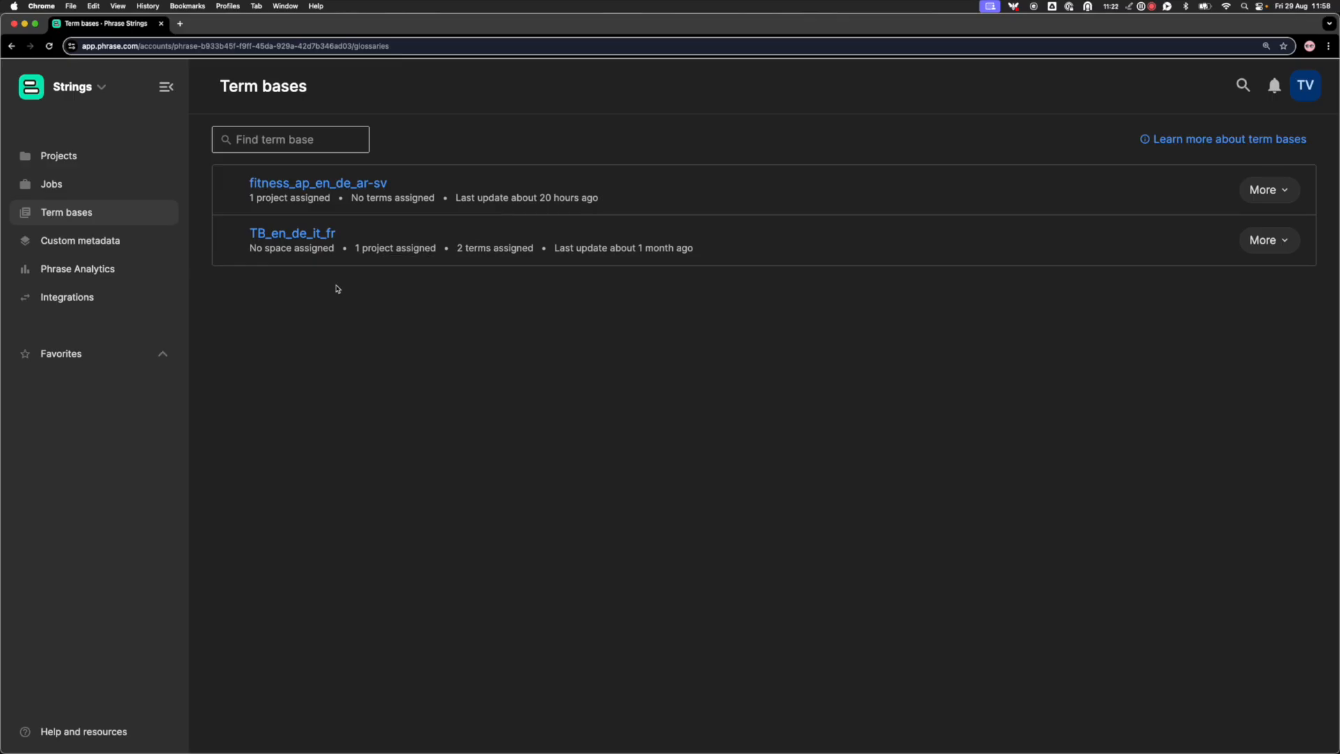
pyautogui.click(318, 233)
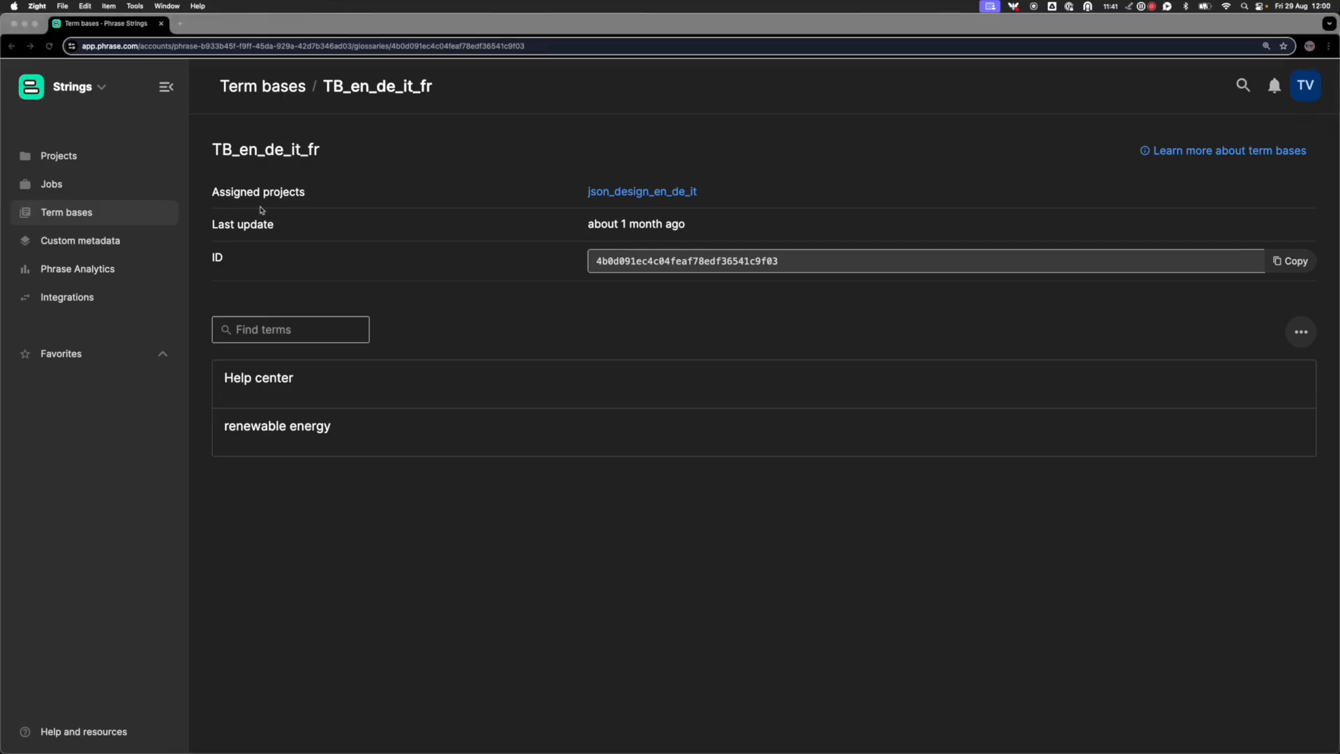
# View the custom metadata list and the Volume charts and project tables in Phrase Analytics
pyautogui.click(90, 242)
pyautogui.click(88, 242)
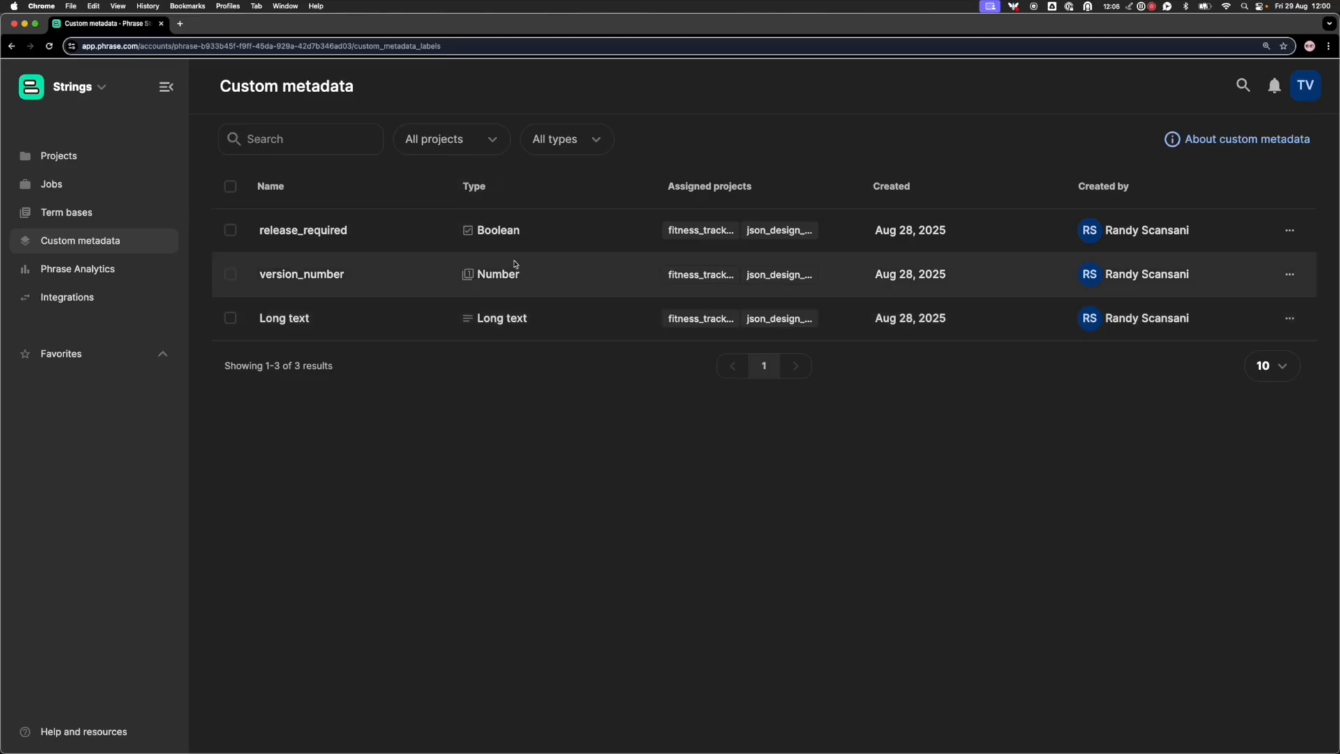
pyautogui.click(124, 270)
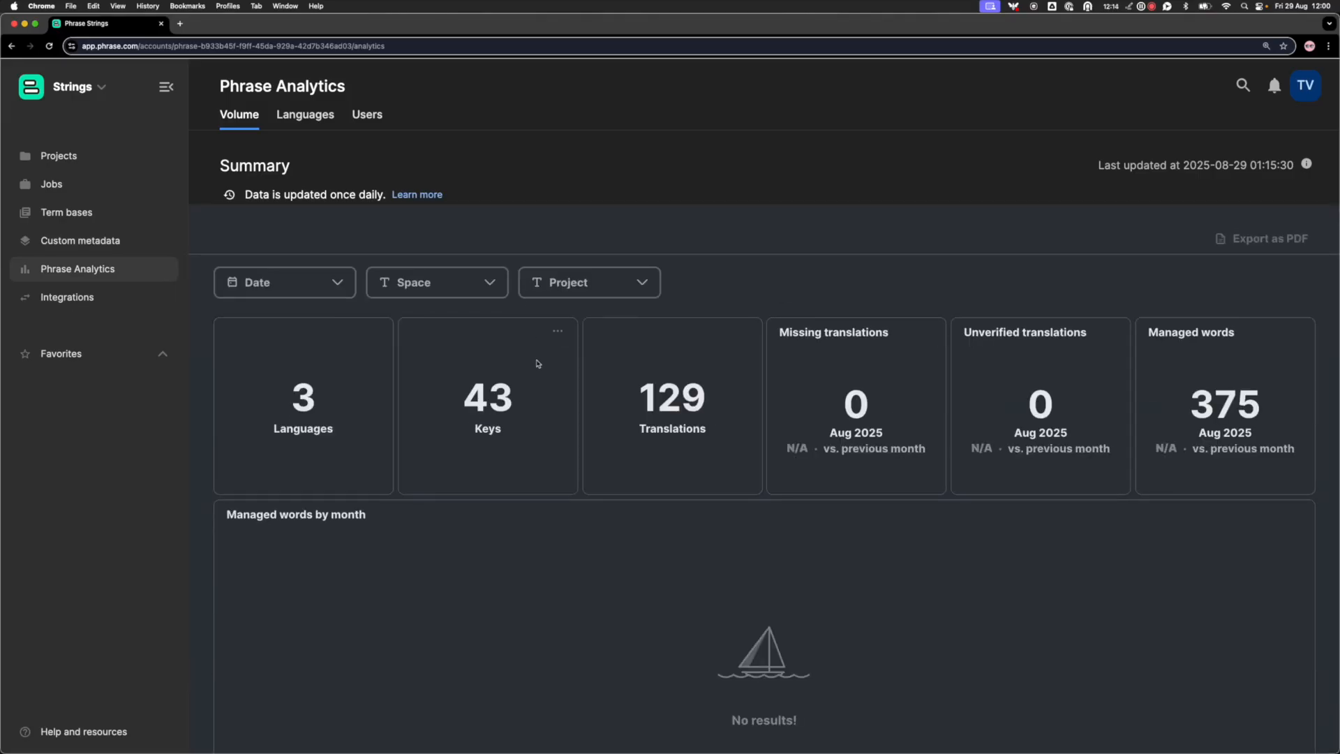
pyautogui.scroll(-1, 544, 367)
pyautogui.scroll(-5, 559, 466)
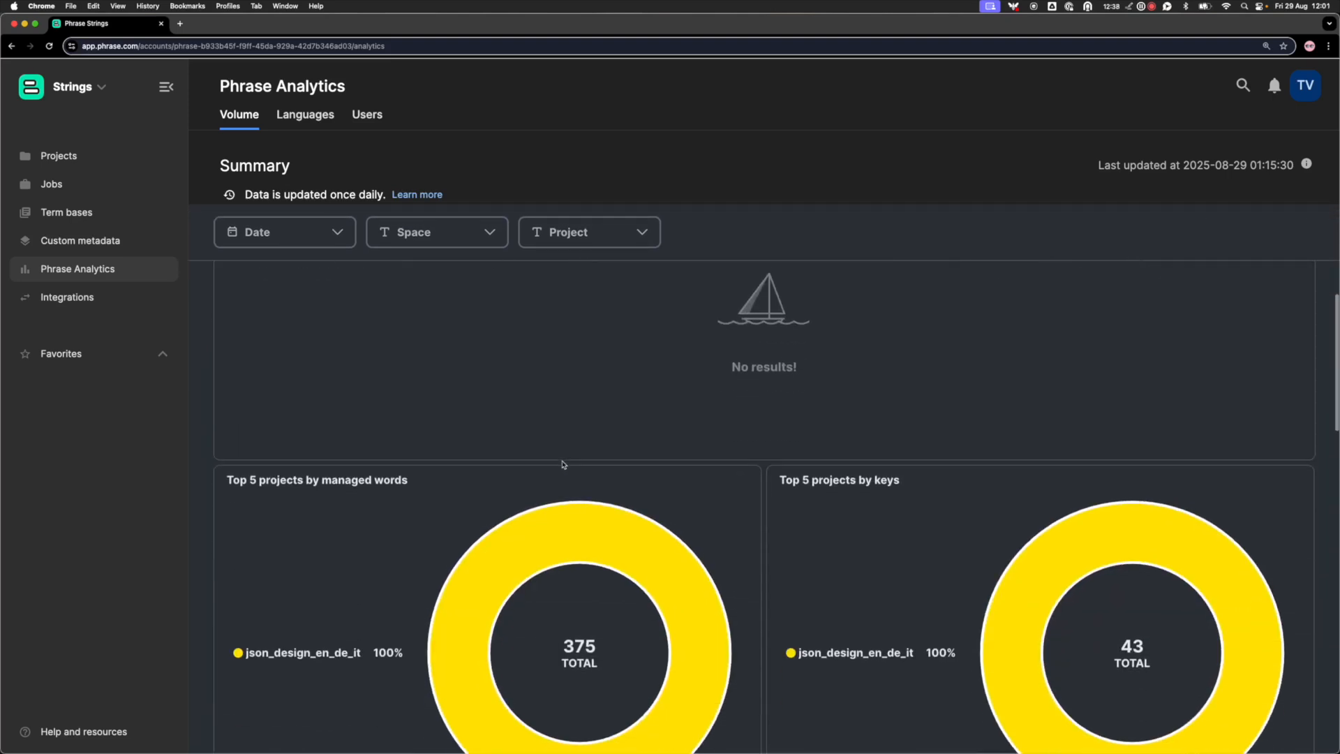
pyautogui.scroll(-4, 563, 464)
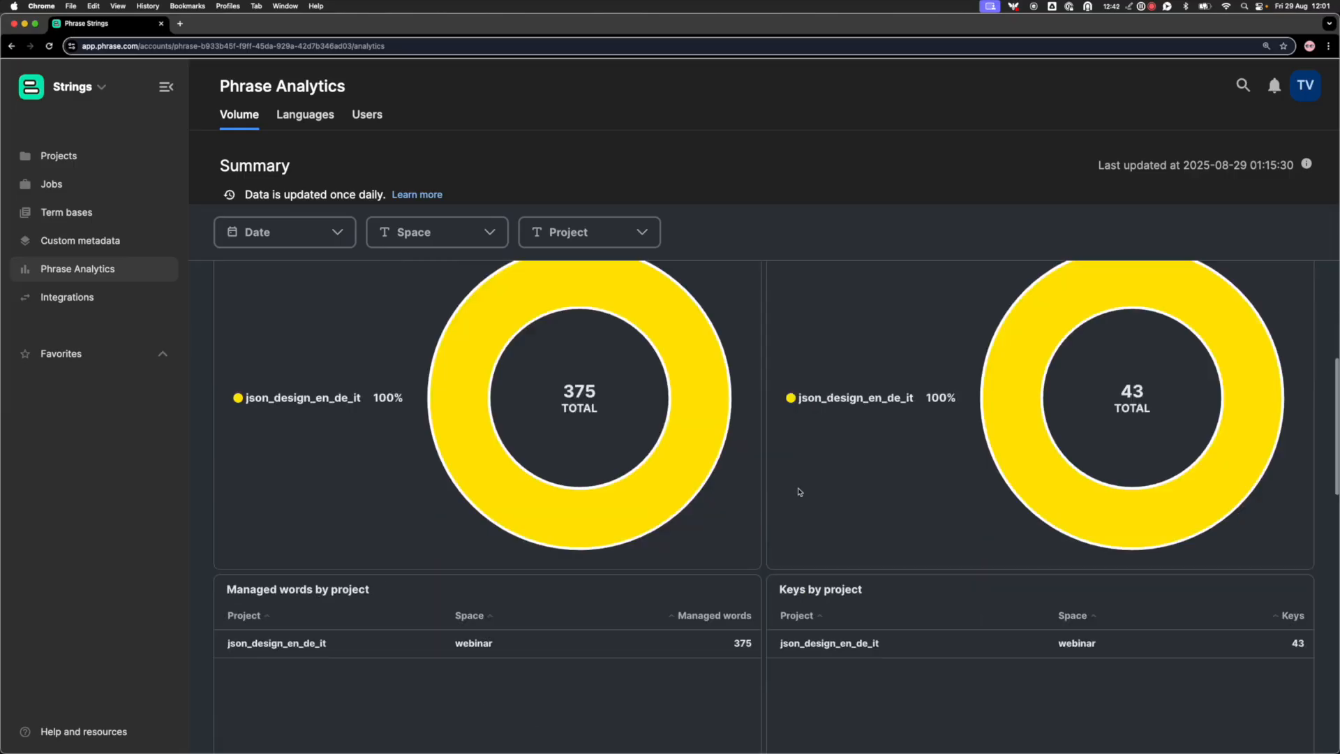
pyautogui.scroll(-1, 799, 492)
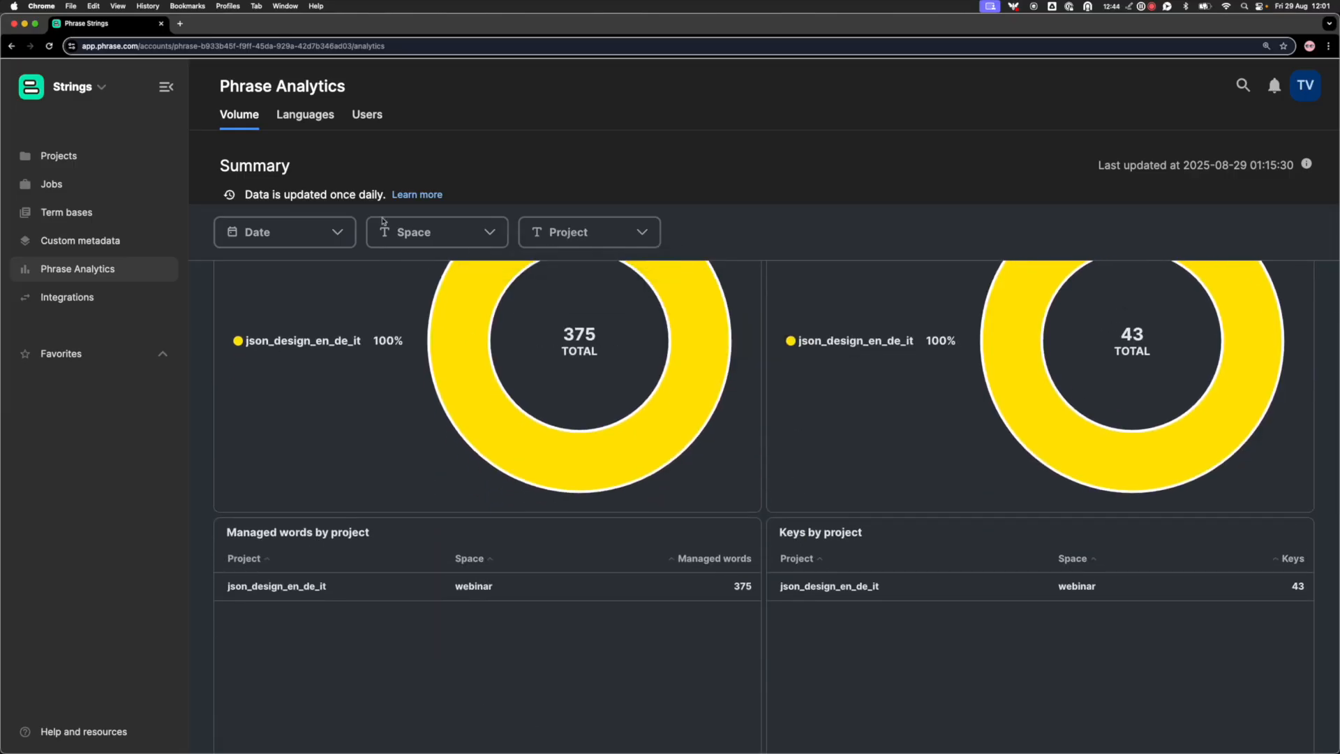
# Show the available Date, Space and Project filter options for the analytics volume data
pyautogui.click(285, 232)
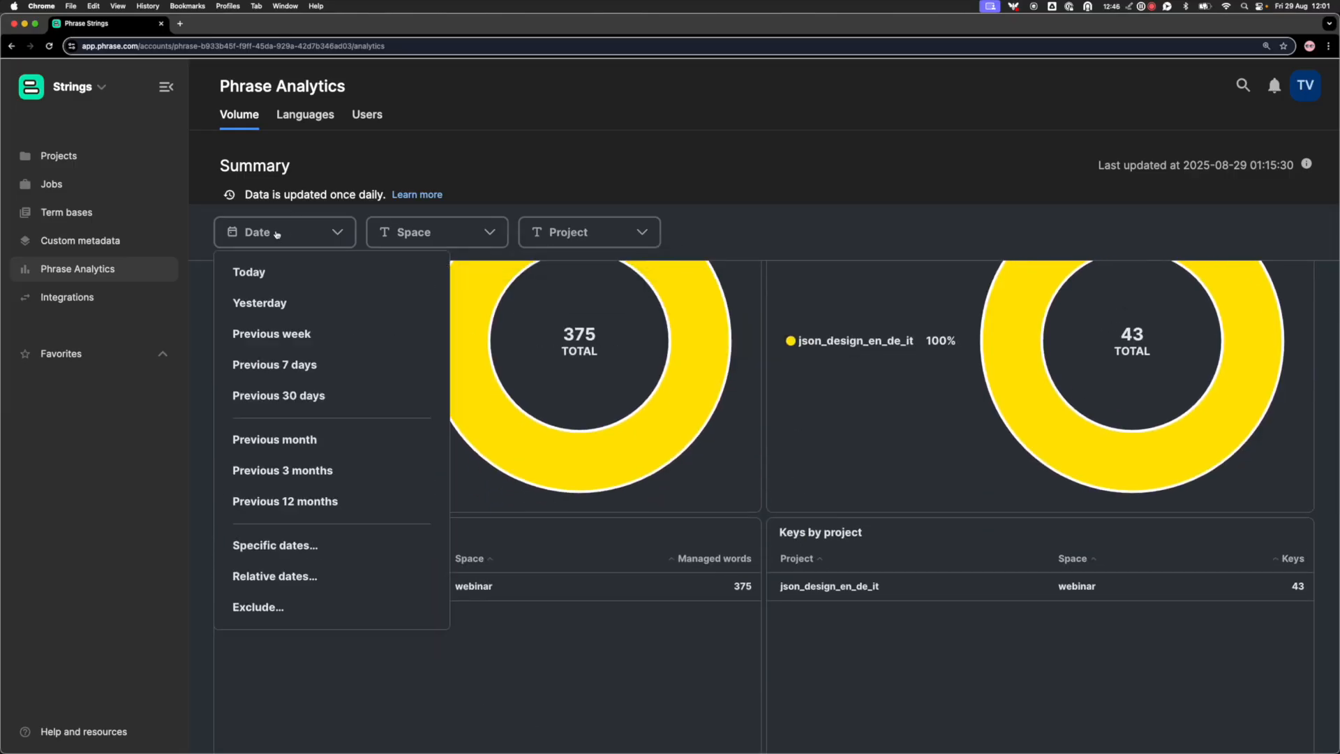
pyautogui.click(471, 234)
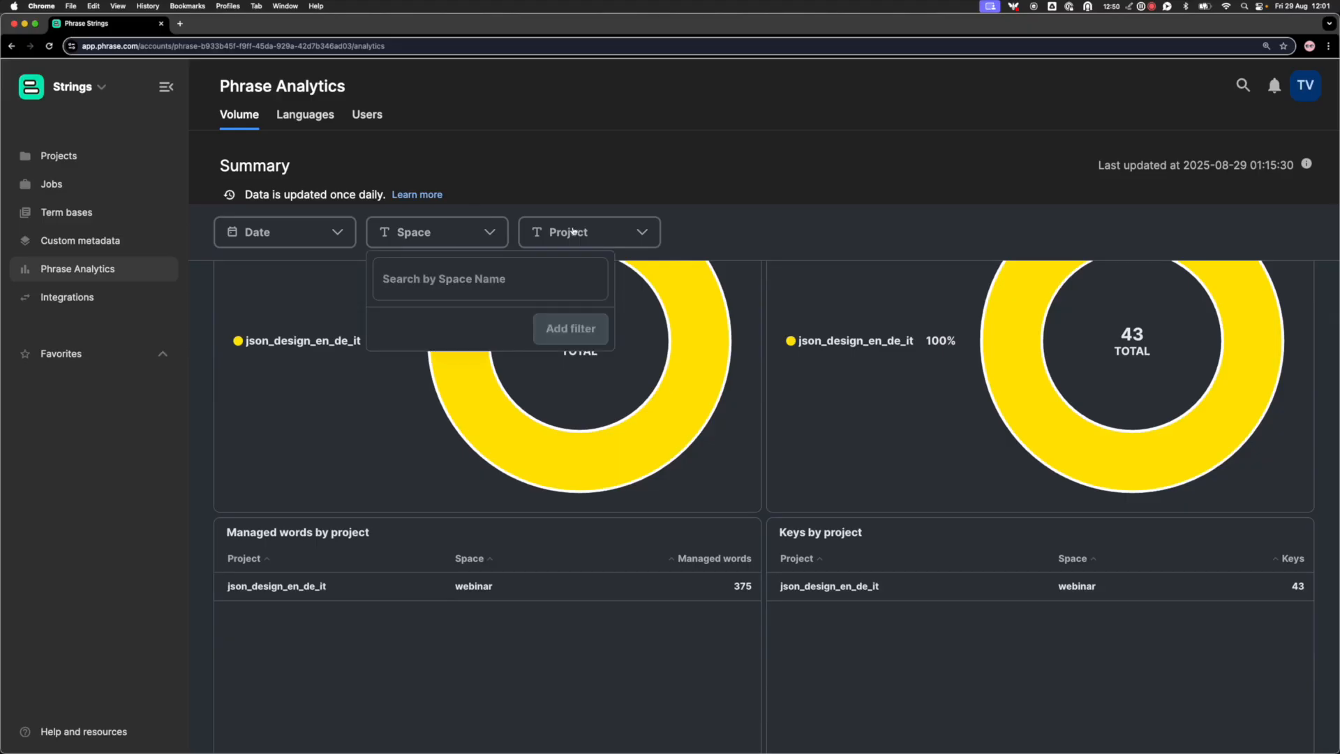
pyautogui.click(571, 232)
pyautogui.click(572, 232)
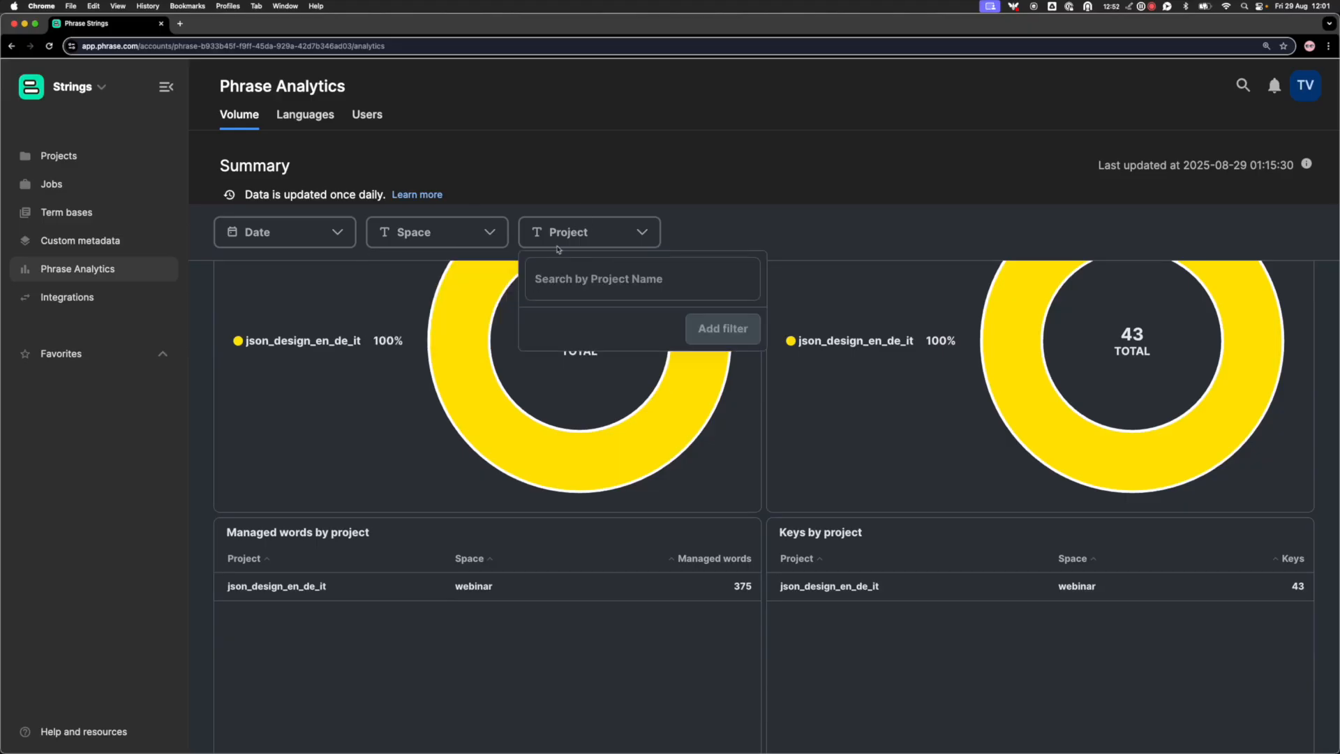
# Look through the list of available Phrase integrations, from Job Sync to the Advanced TextMaster integration
pyautogui.click(83, 296)
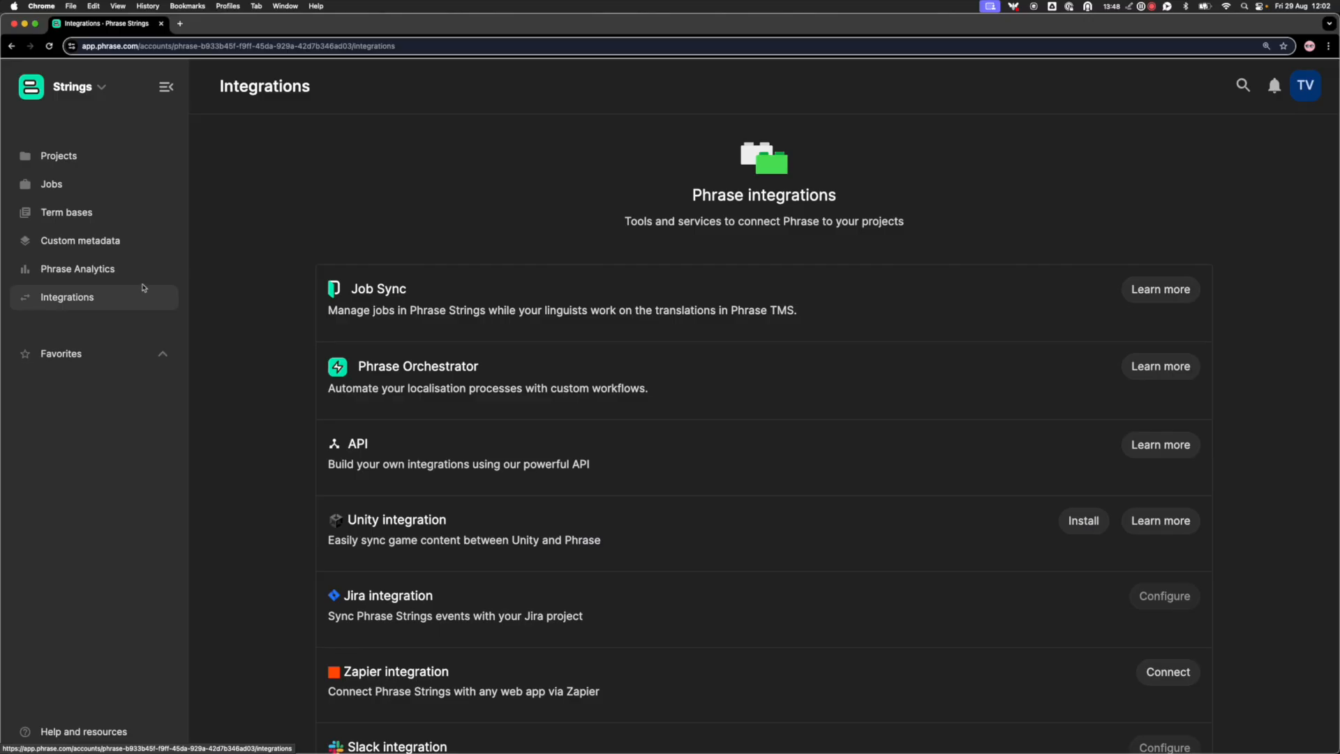
pyautogui.scroll(-2, 442, 257)
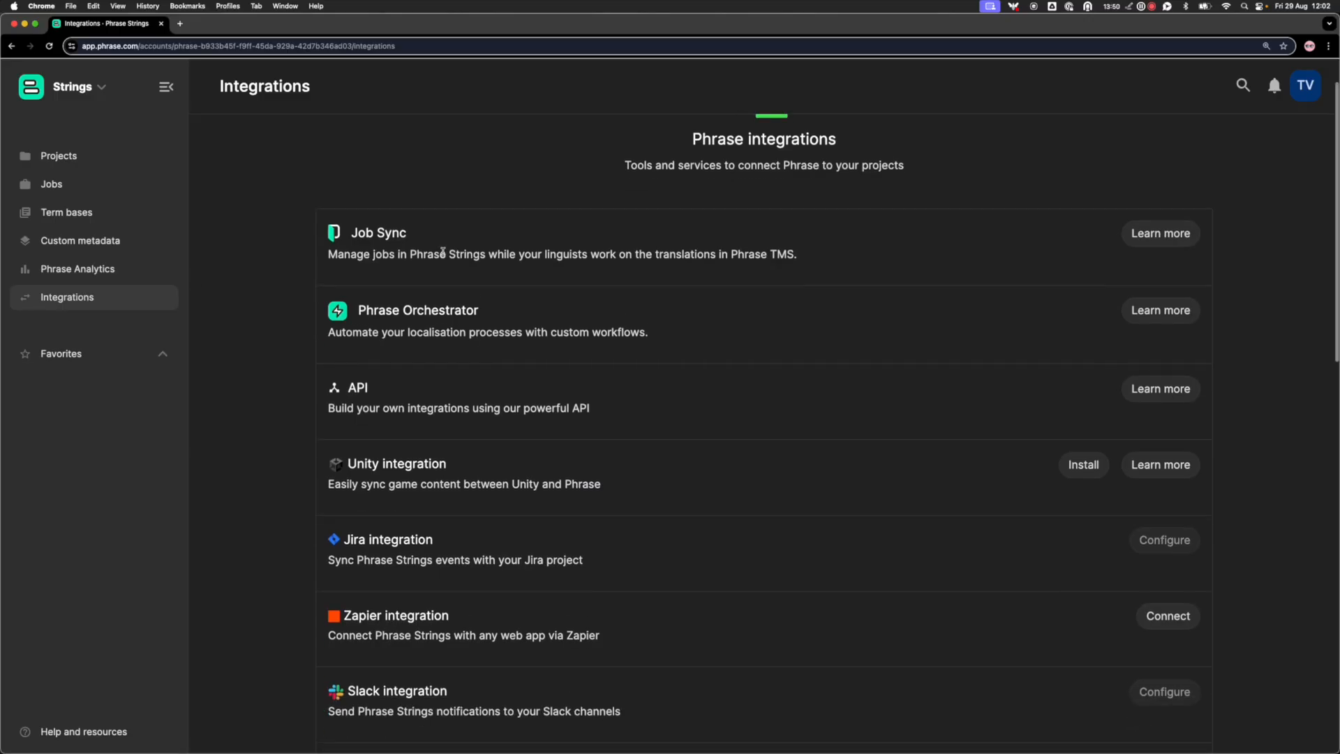
pyautogui.scroll(-2, 510, 182)
pyautogui.scroll(-5, 510, 182)
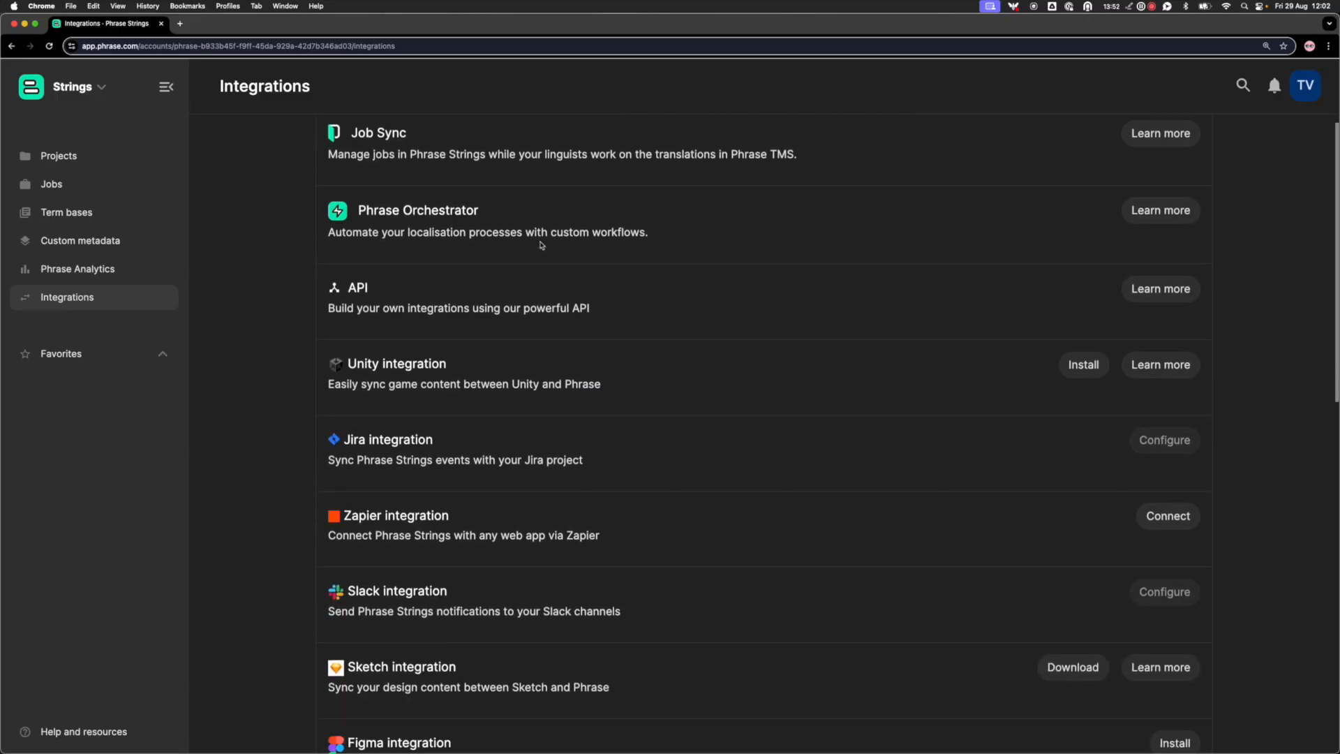
pyautogui.scroll(-3, 552, 246)
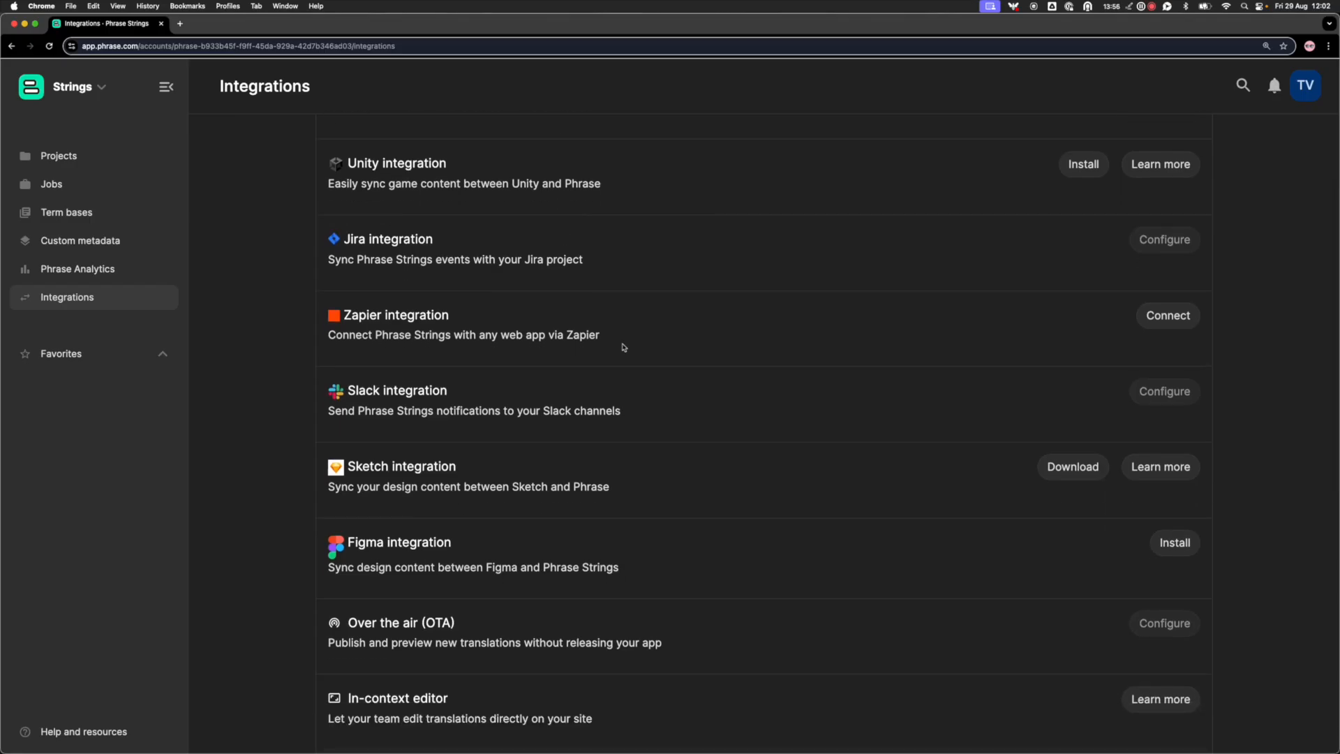
pyautogui.scroll(-7, 621, 345)
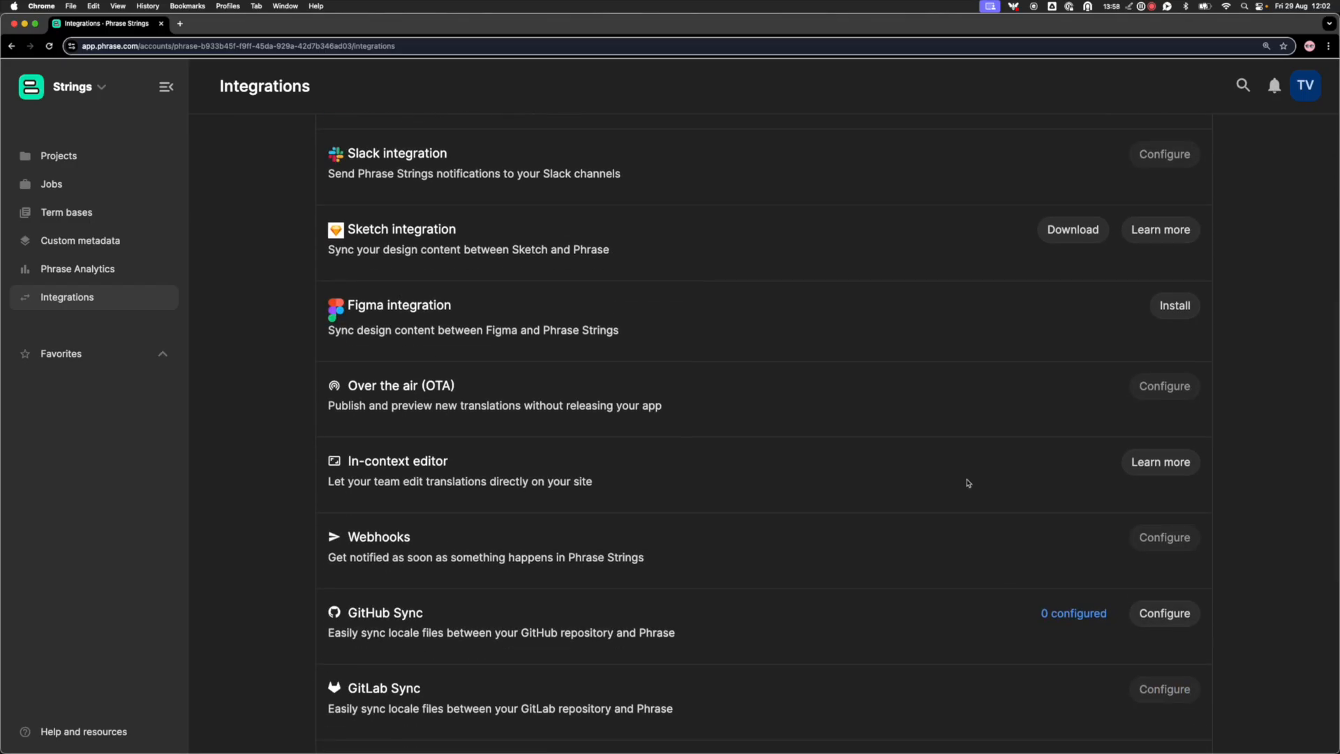
pyautogui.scroll(-3, 673, 505)
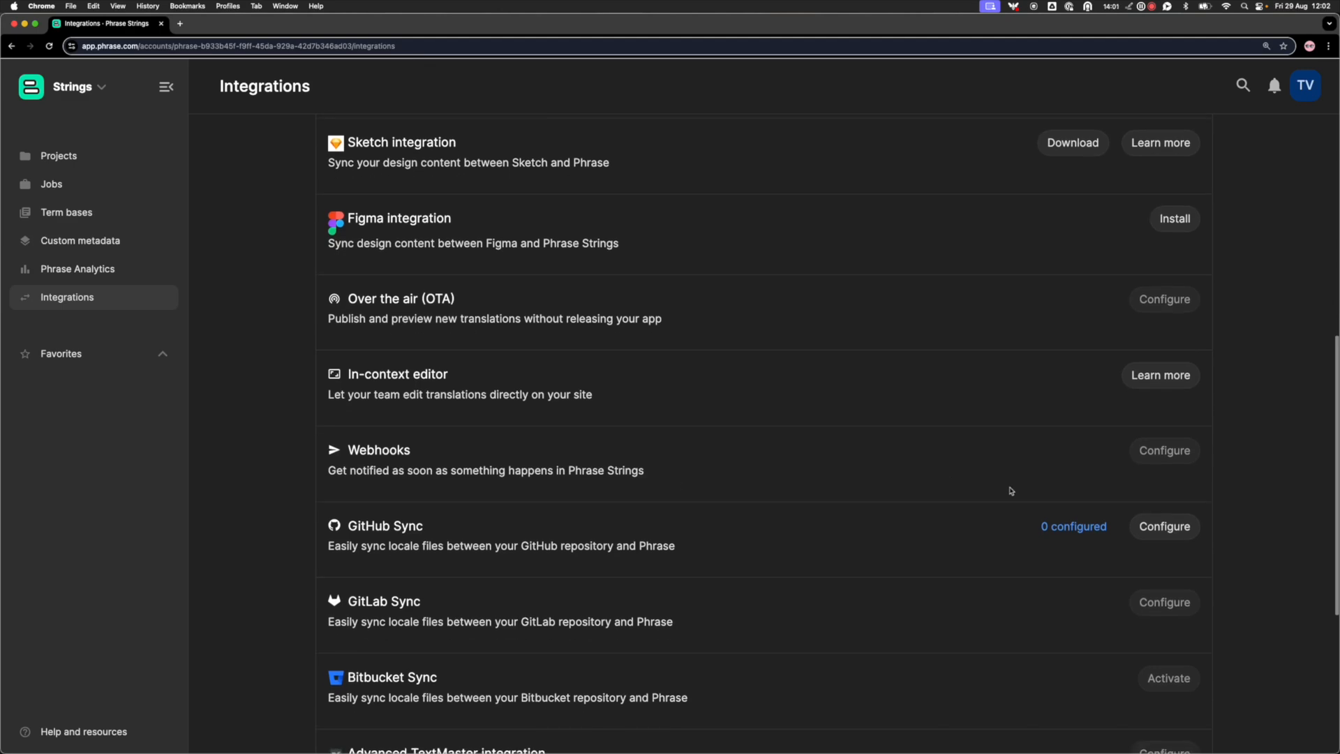
pyautogui.scroll(-2, 796, 520)
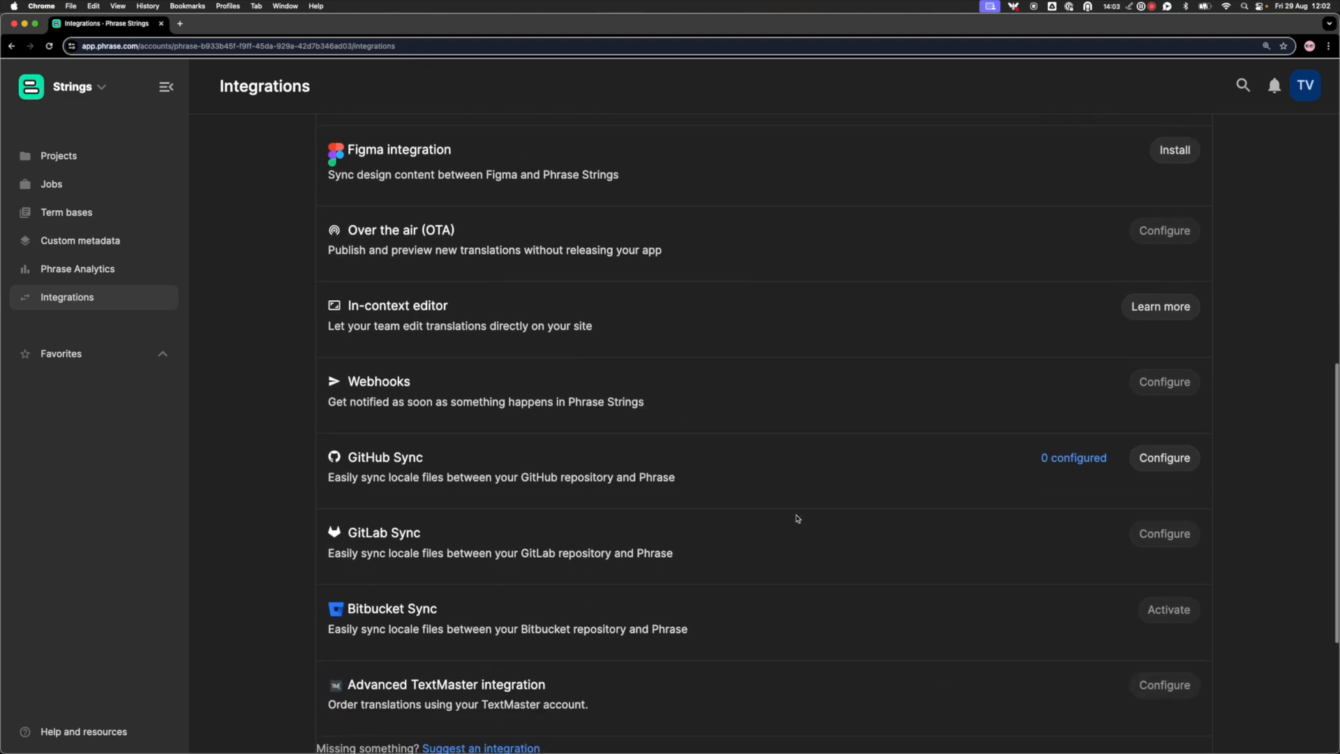
pyautogui.scroll(-2, 794, 515)
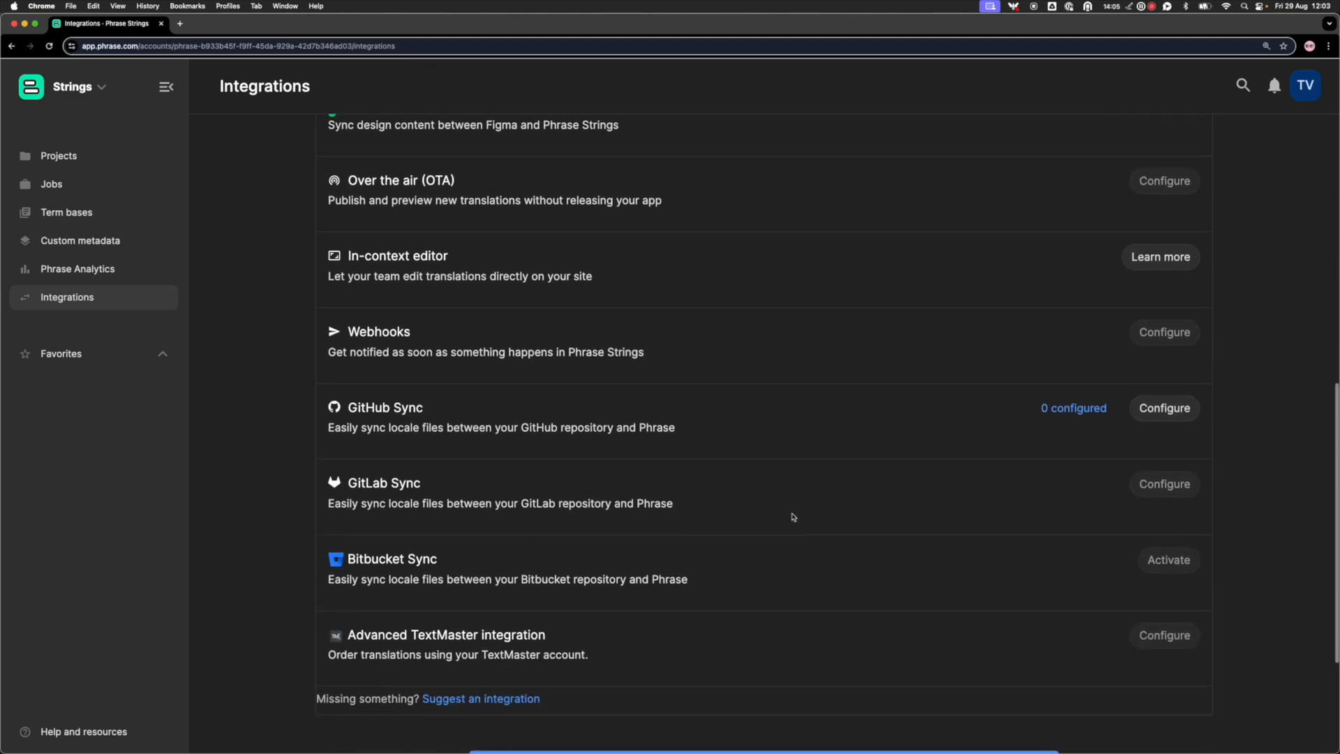
pyautogui.scroll(3, 788, 502)
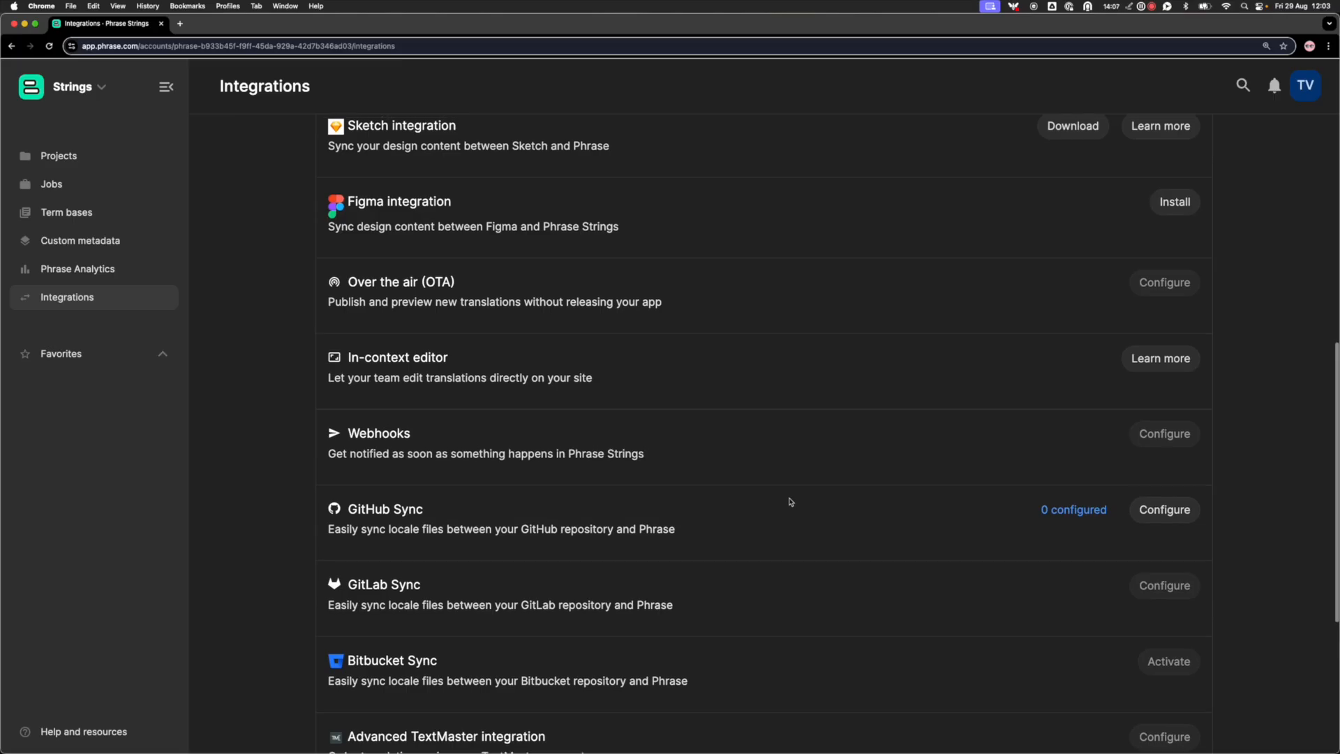
pyautogui.scroll(2, 792, 501)
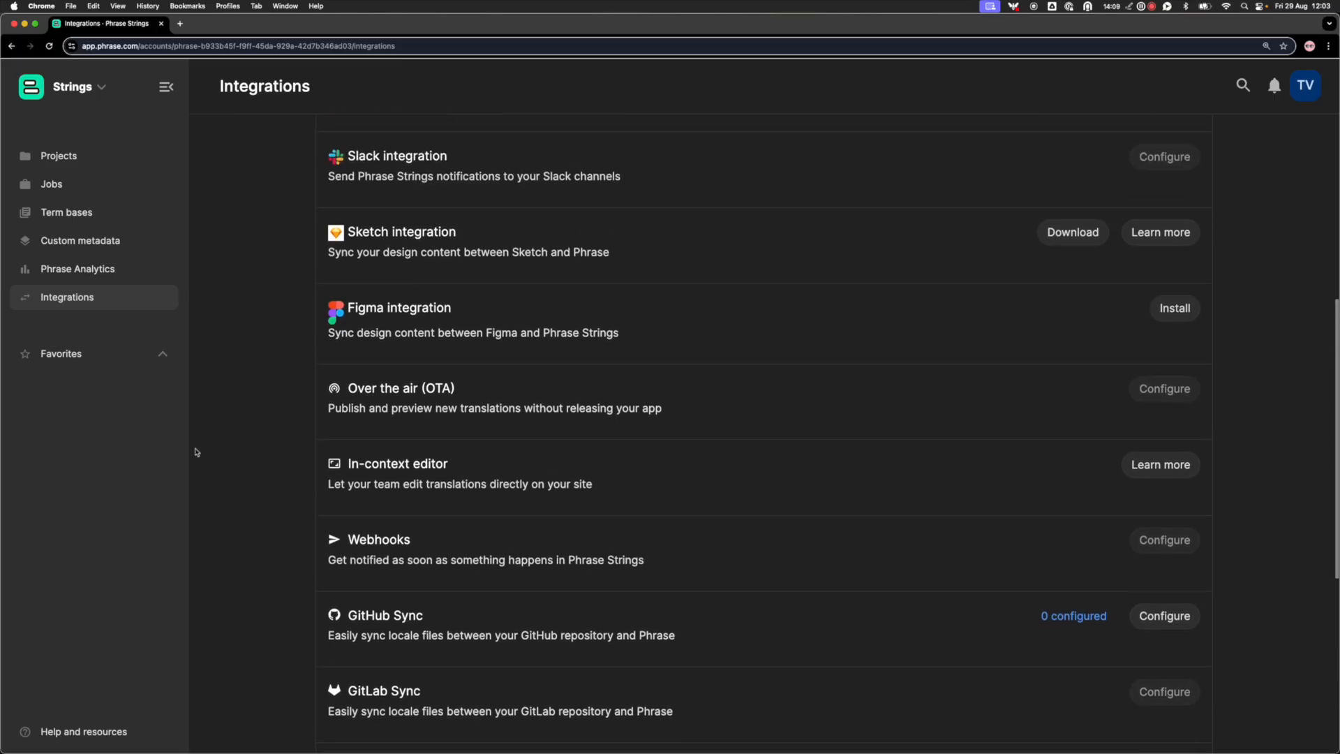
# Open the webinar space among the projects, show its projects as a list and return to the card layout
pyautogui.click(96, 157)
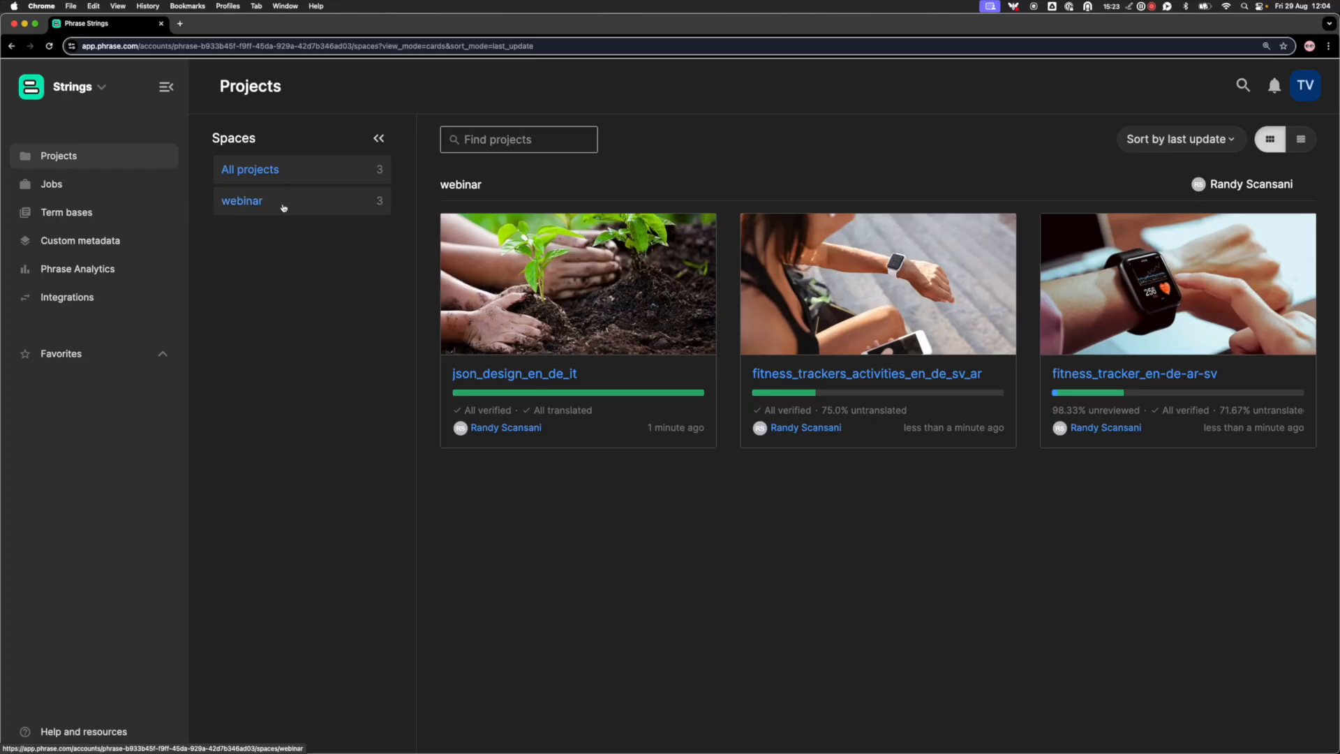
pyautogui.click(284, 208)
pyautogui.moveTo(579, 277)
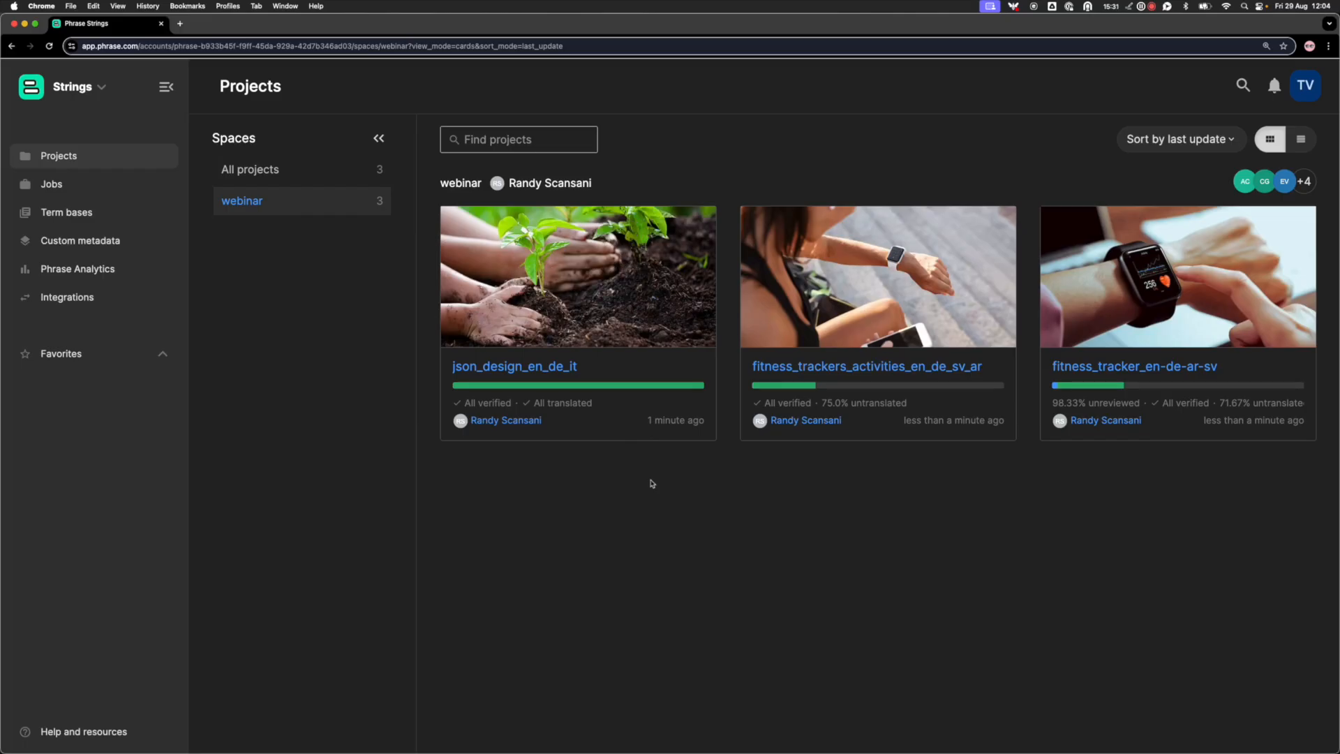
pyautogui.moveTo(885, 433)
pyautogui.click(1271, 141)
pyautogui.click(1301, 139)
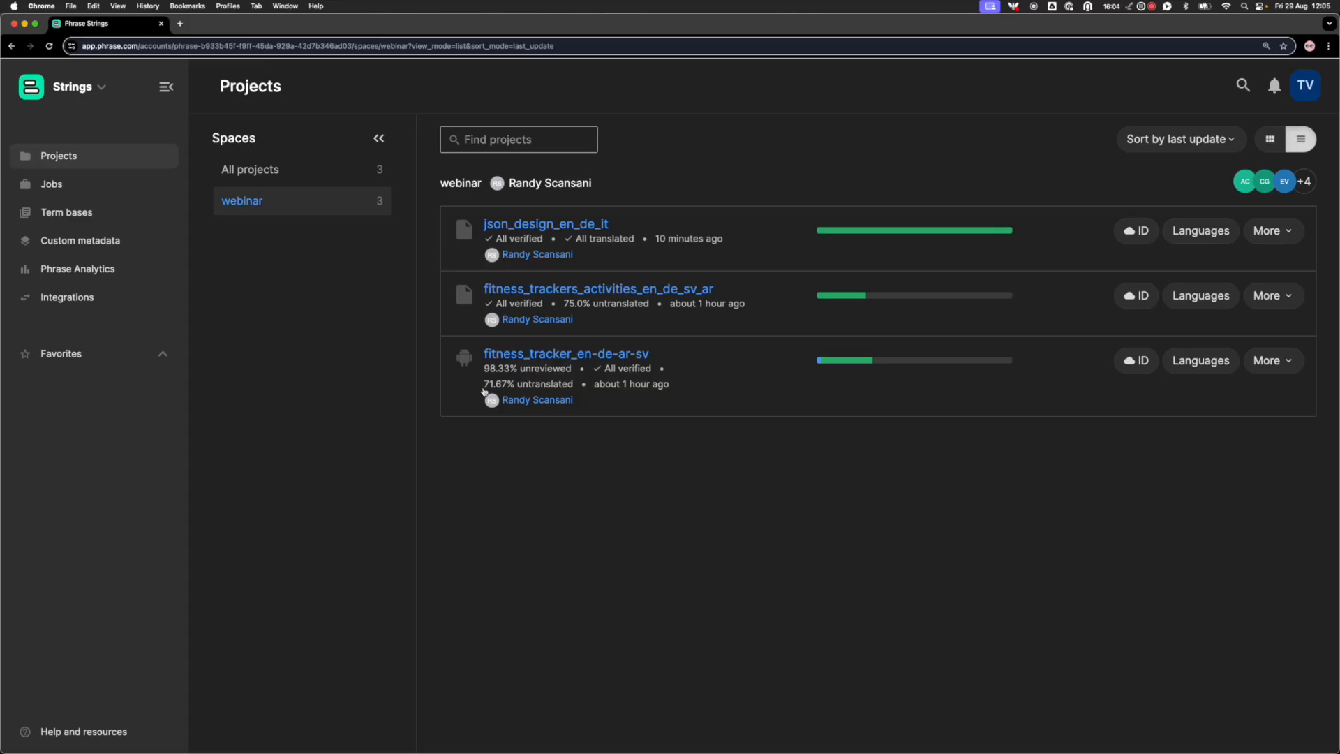
pyautogui.click(1270, 139)
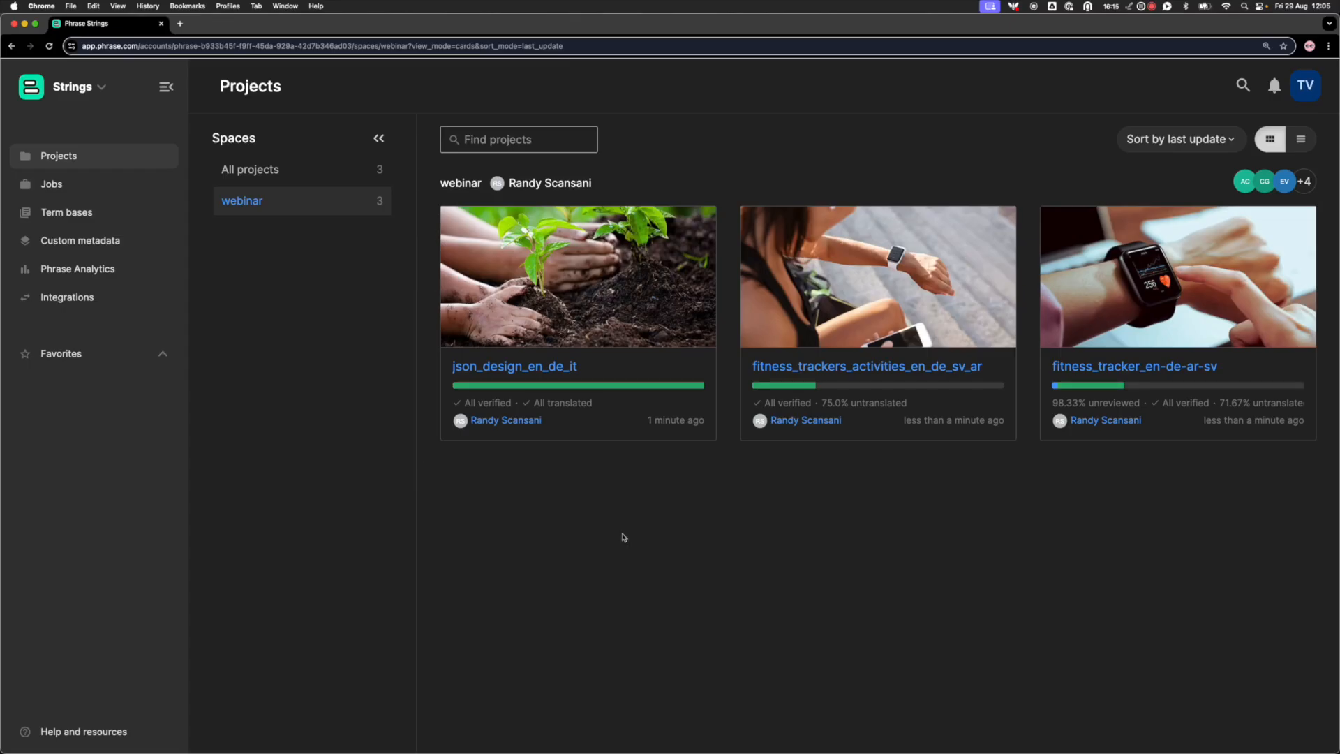
# Open the json_design_en_de_it project and review its overview with the assigned jobs, tags and uploads
pyautogui.moveTo(536, 360)
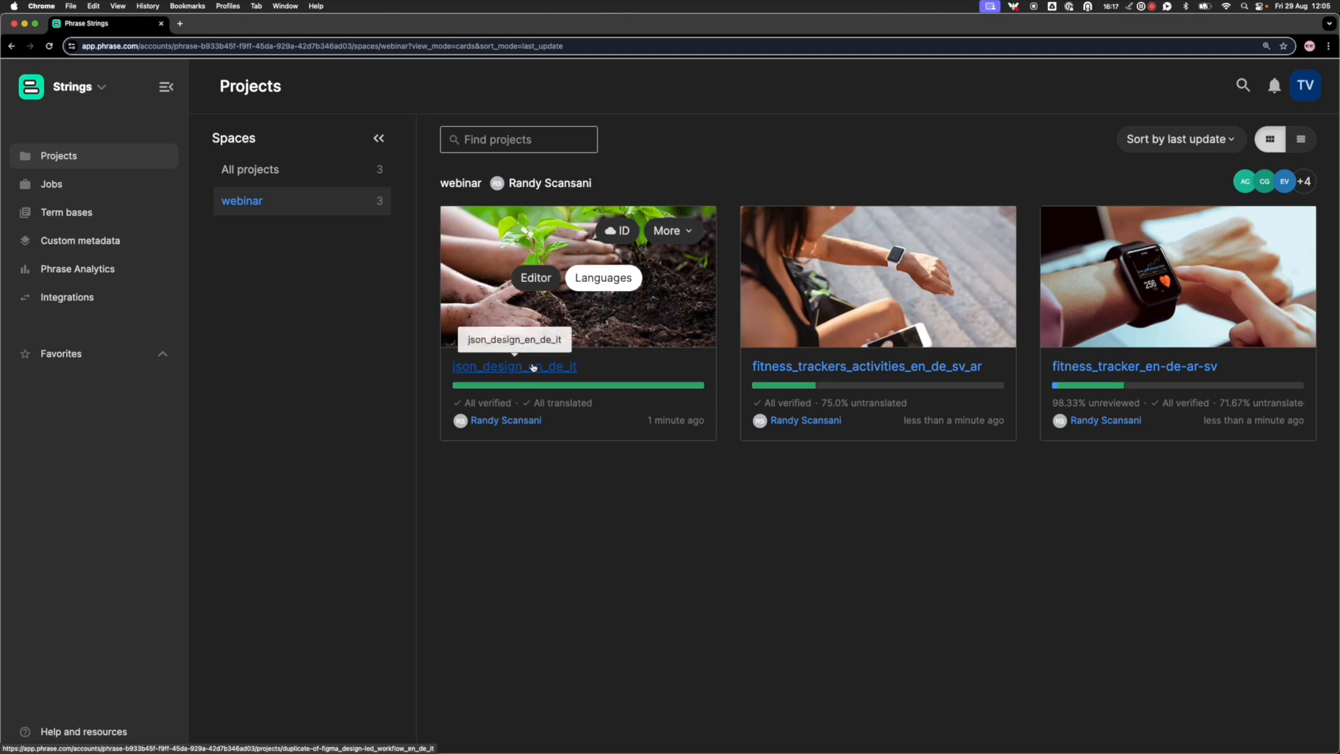
pyautogui.click(534, 368)
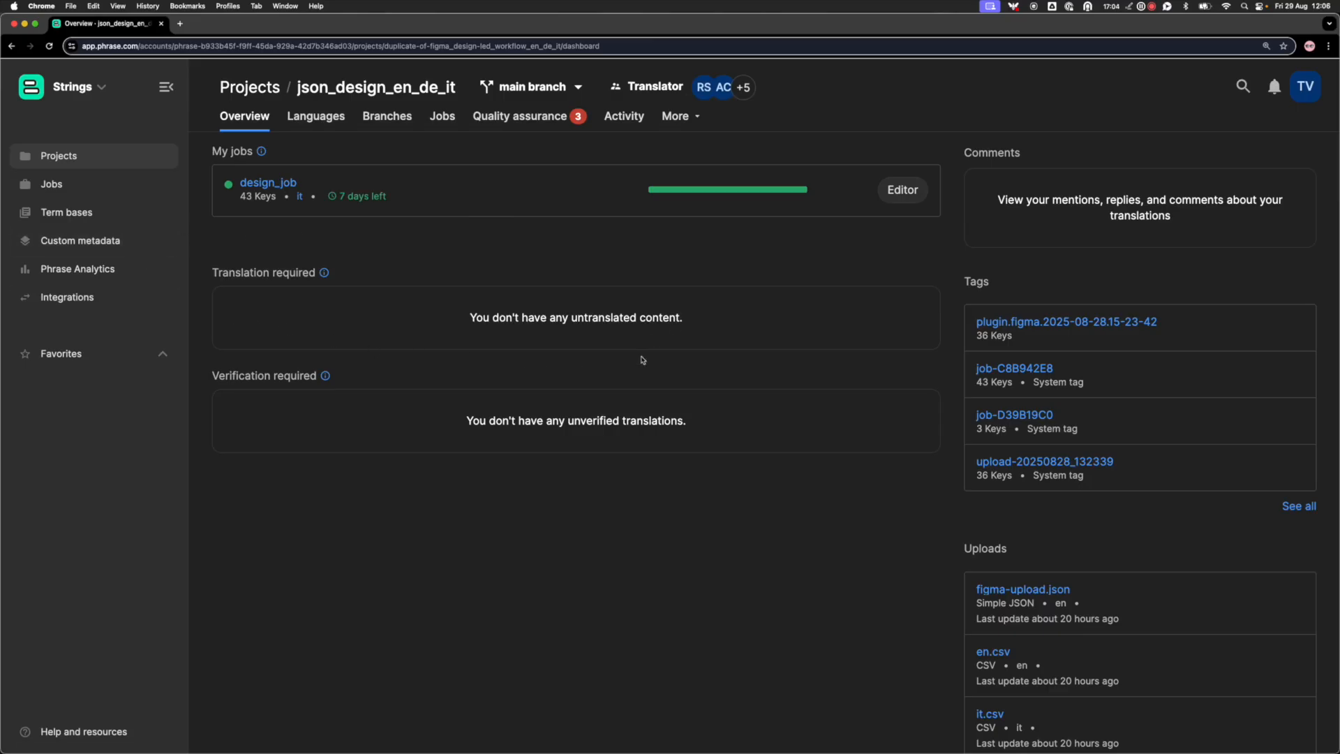
pyautogui.scroll(-1, 636, 438)
pyautogui.scroll(1, 636, 438)
pyautogui.scroll(-1, 1093, 209)
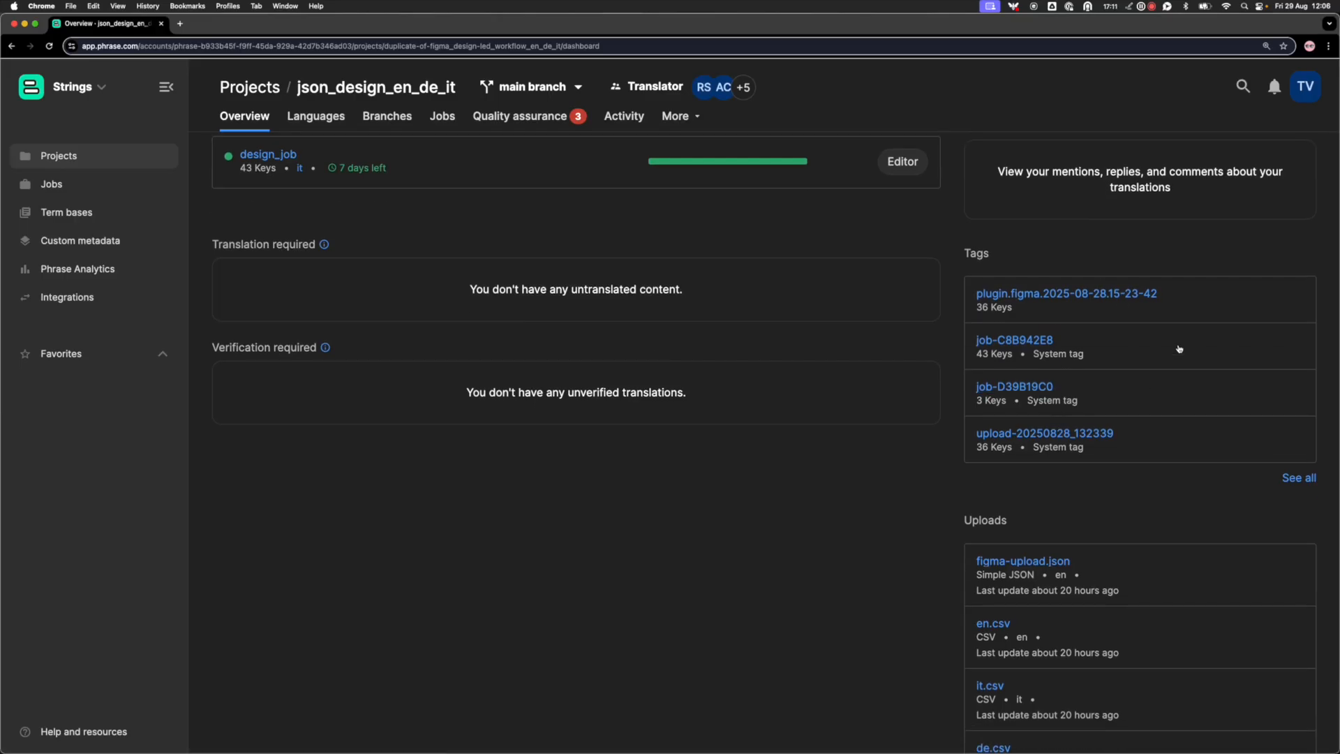
pyautogui.scroll(-2, 1032, 433)
pyautogui.scroll(-2, 1040, 434)
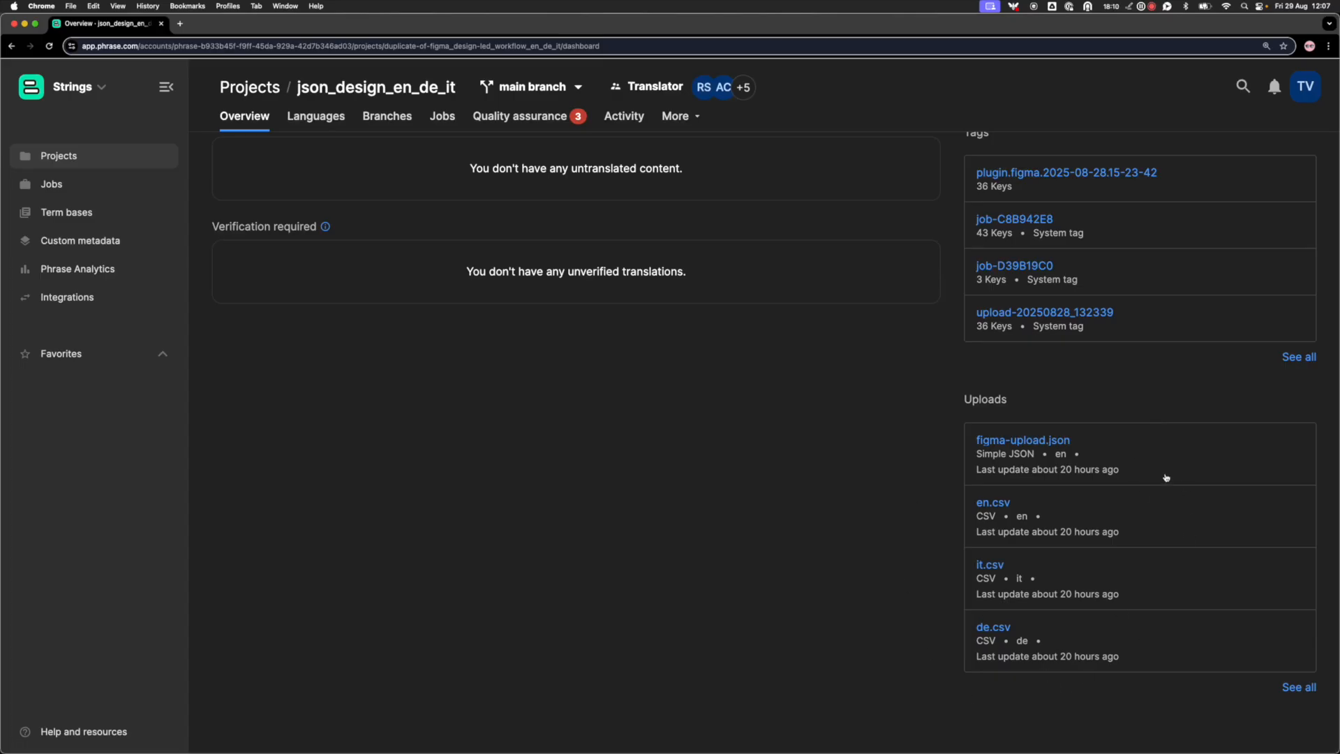
pyautogui.scroll(5, 1162, 474)
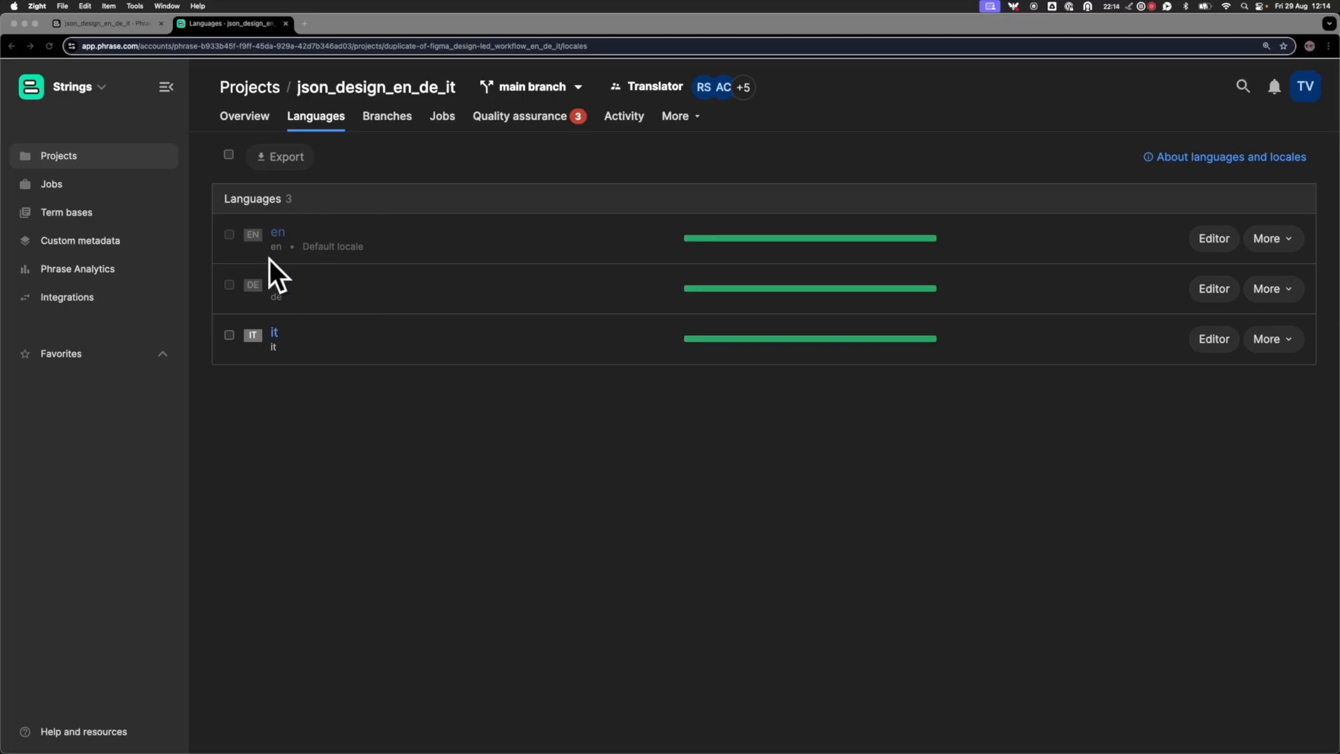
# Open design_job from the own tasks in Jobs and open its Italian language in the editor
pyautogui.click(326, 391)
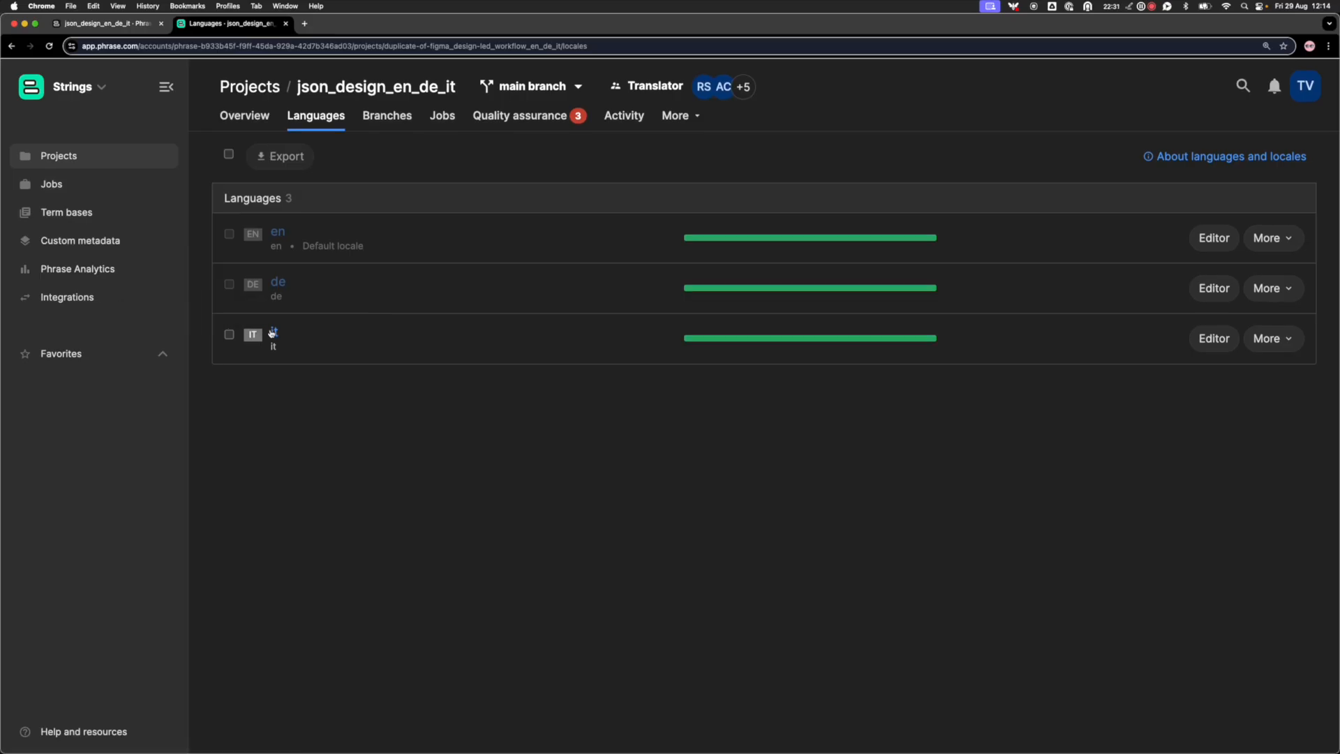
pyautogui.click(97, 188)
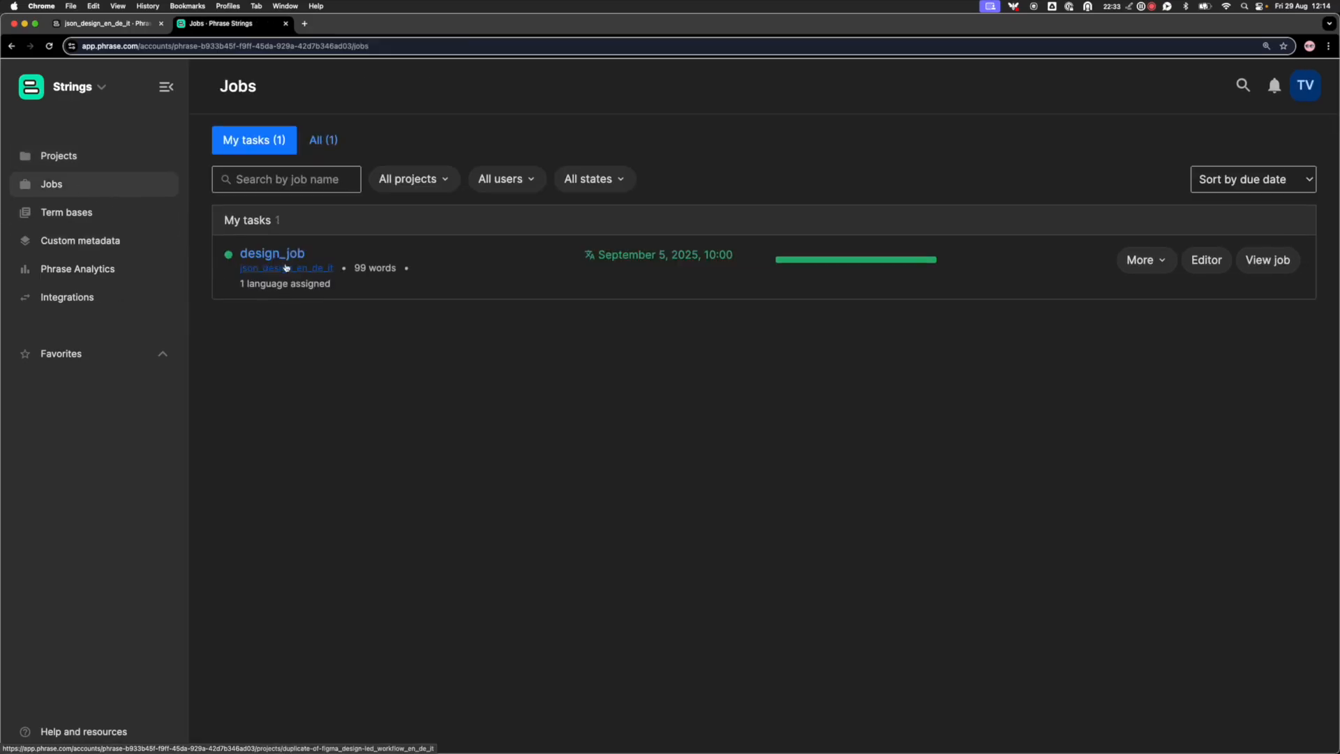
pyautogui.moveTo(284, 259)
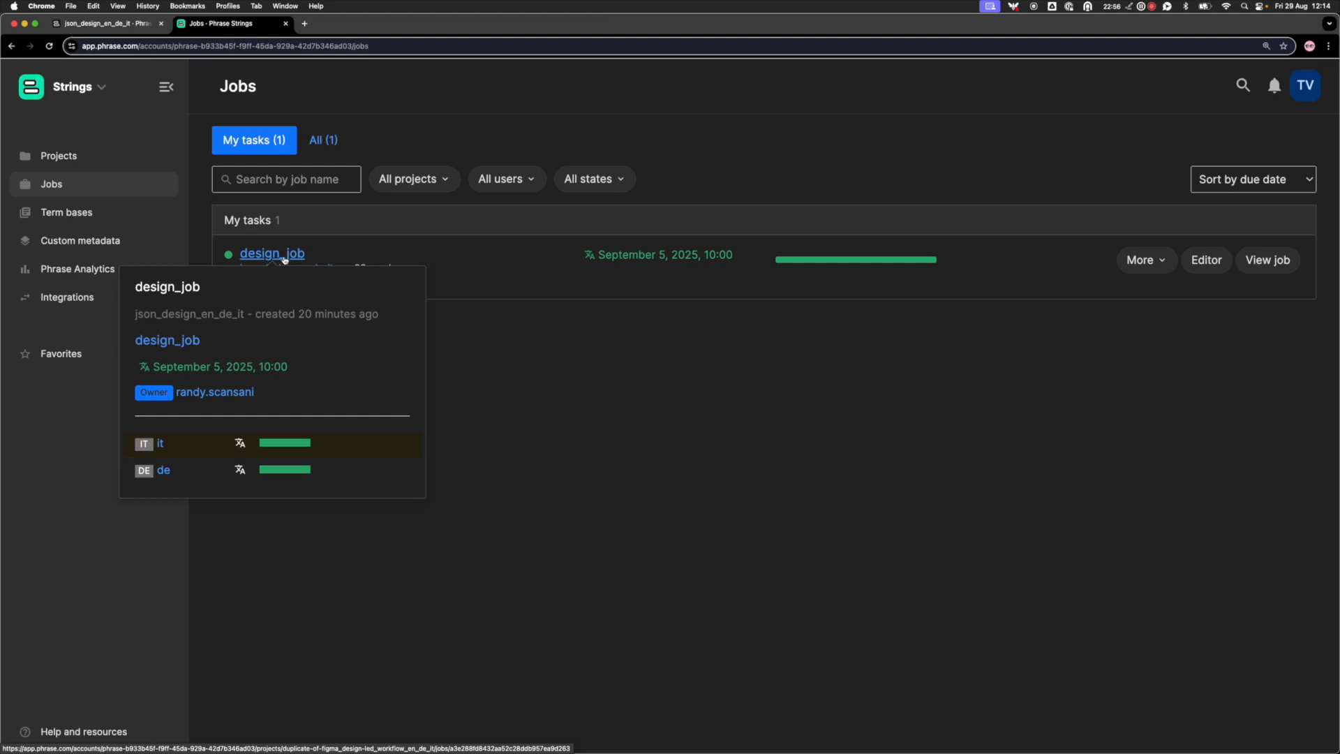
pyautogui.click(283, 256)
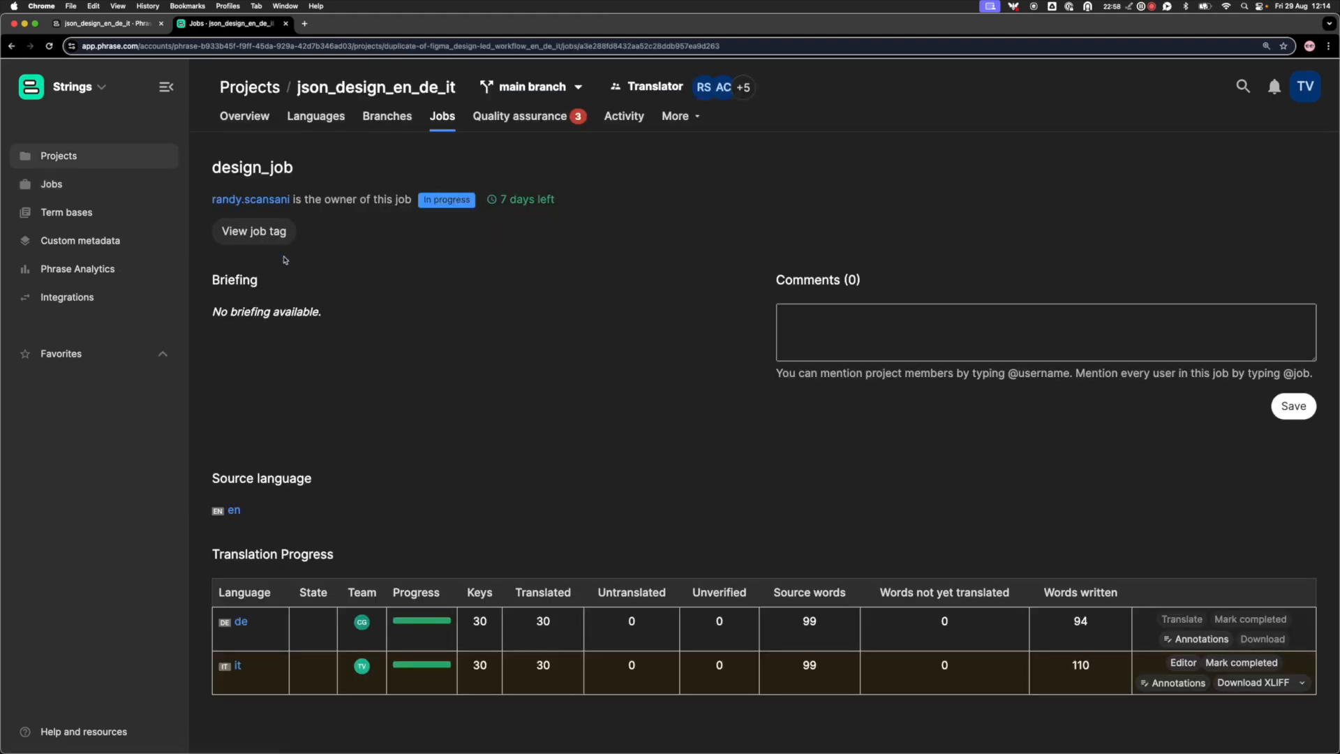
pyautogui.click(238, 669)
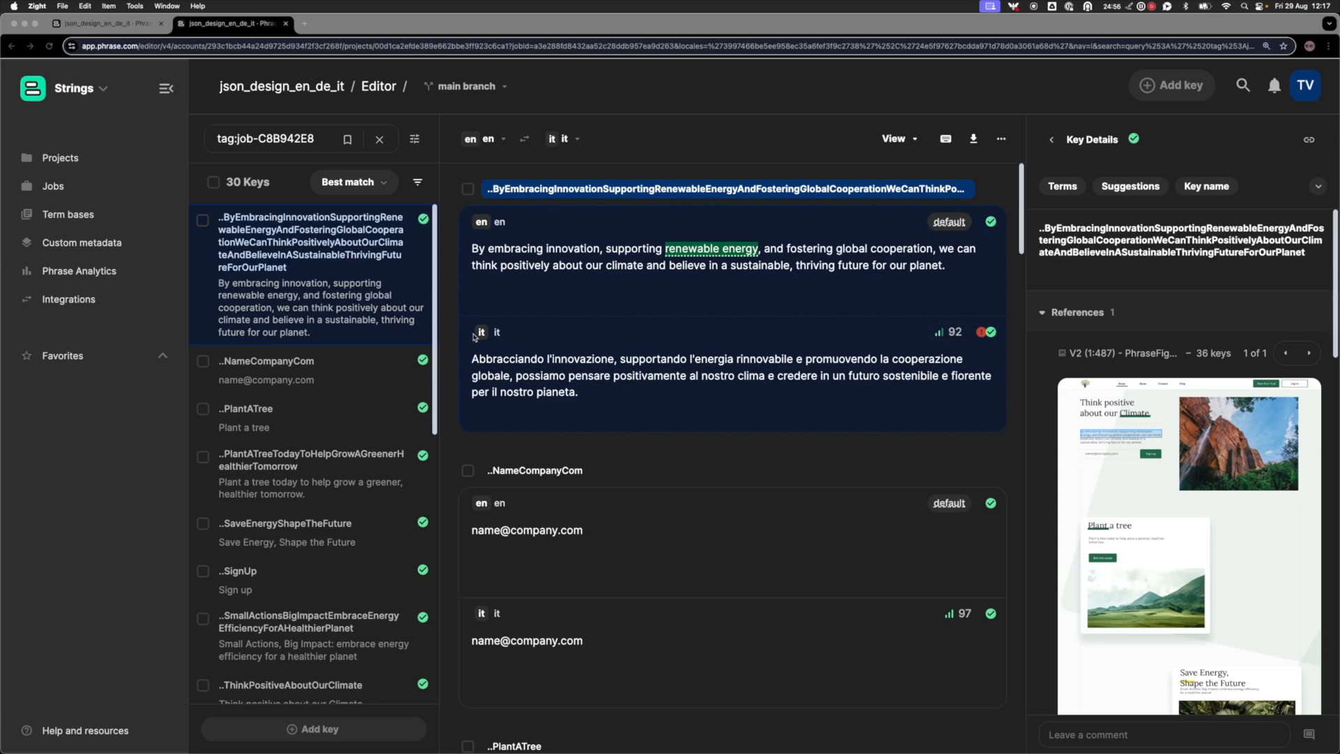
# Examine the job's key list in the editor, including the first key with its English and Italian text
pyautogui.click(282, 372)
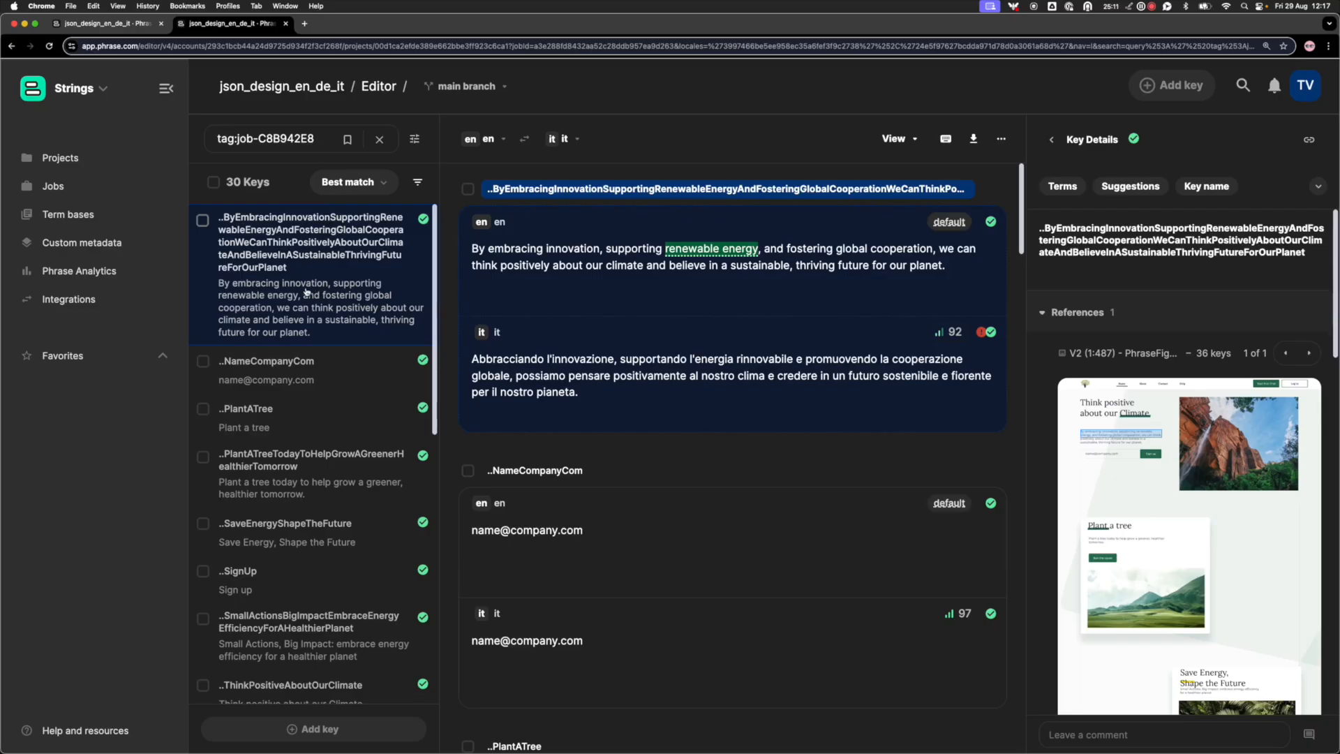
pyautogui.scroll(-1, 297, 288)
pyautogui.scroll(1, 297, 287)
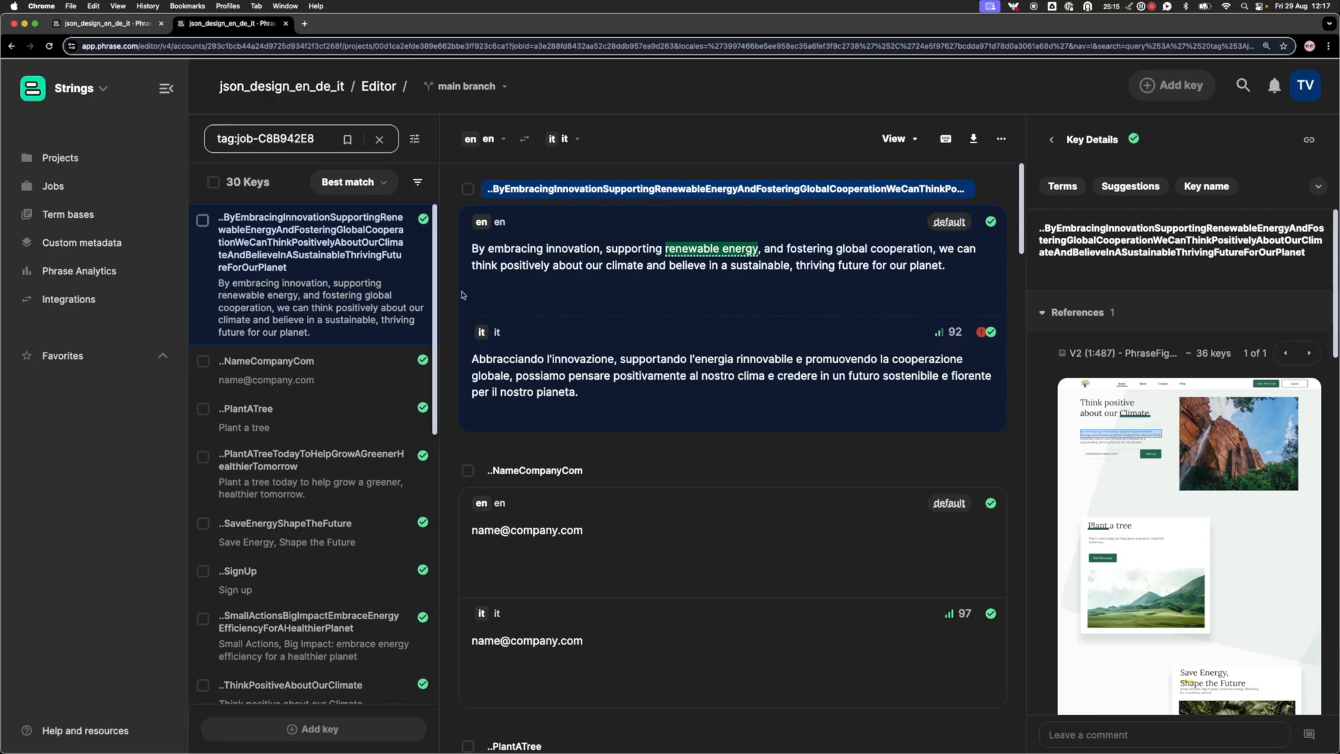
pyautogui.scroll(-1, 326, 300)
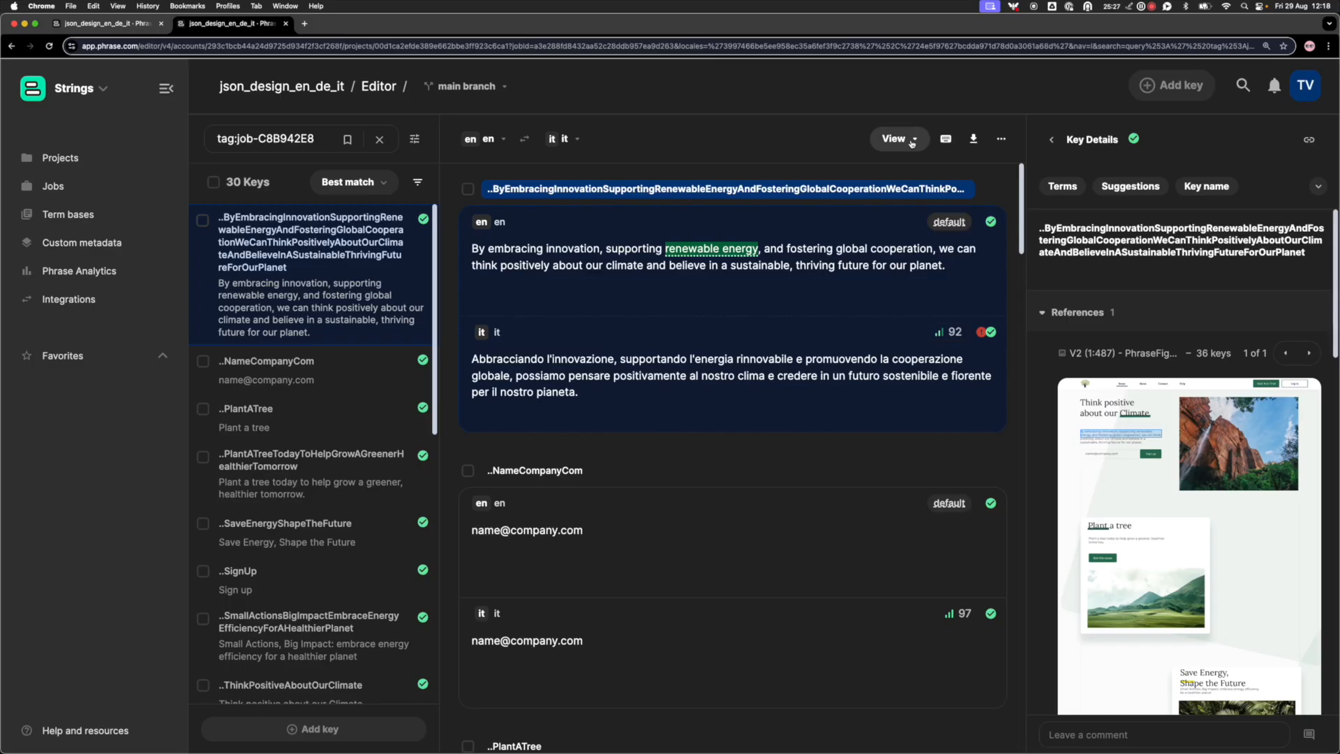
# Hide and show again the key list and the source text preview in the editor's view settings
pyautogui.click(912, 143)
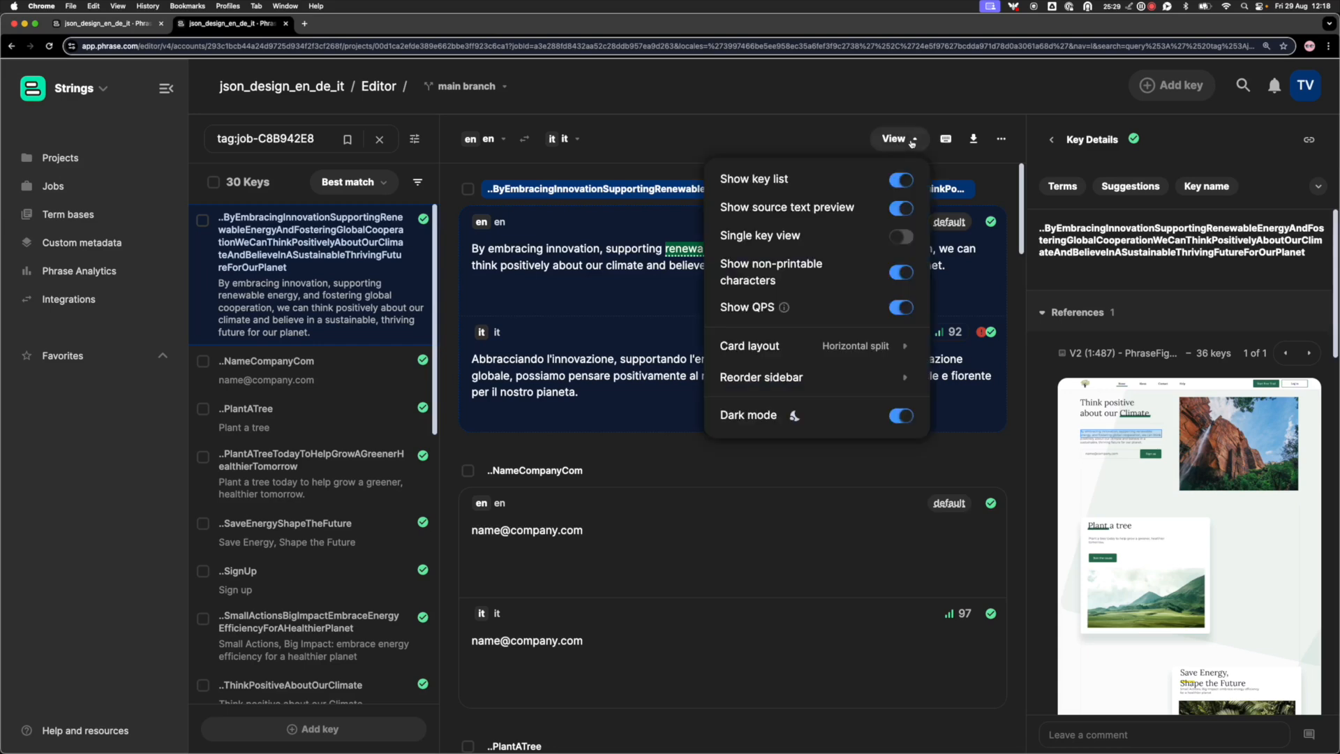
pyautogui.click(901, 182)
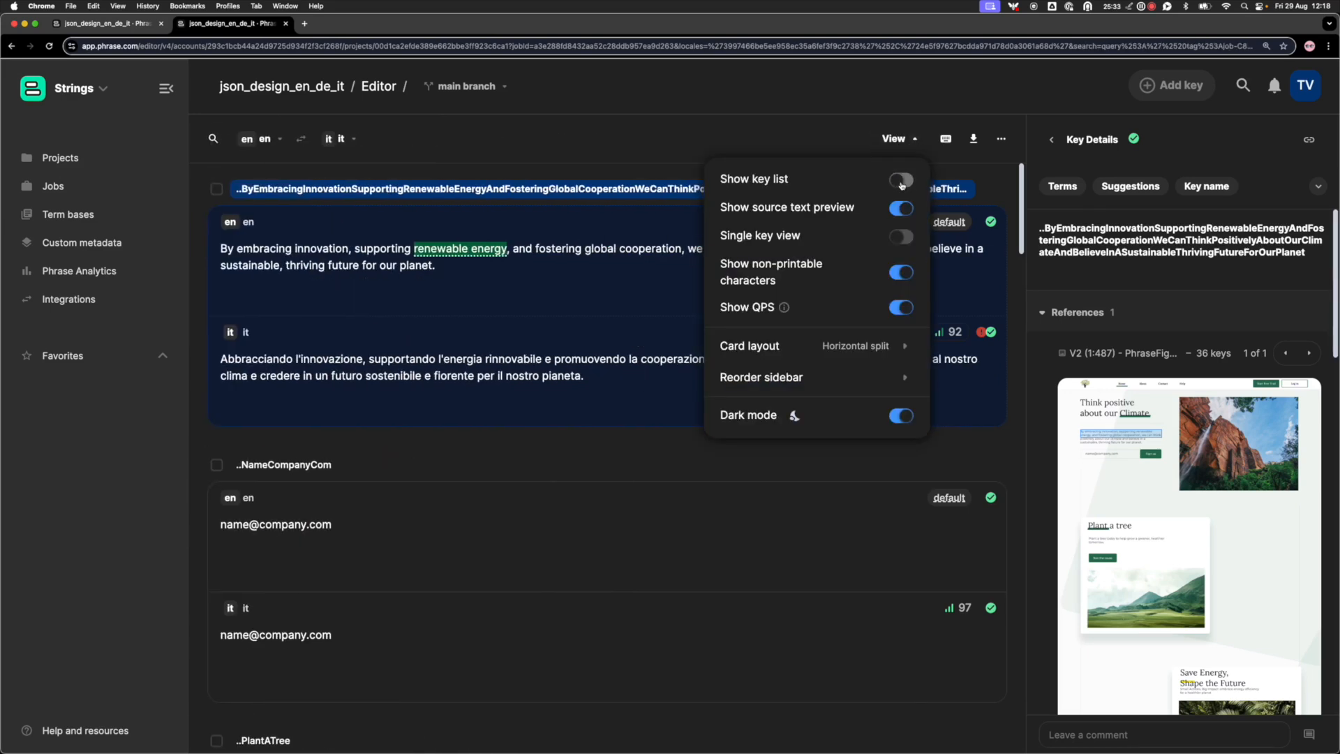
pyautogui.click(901, 182)
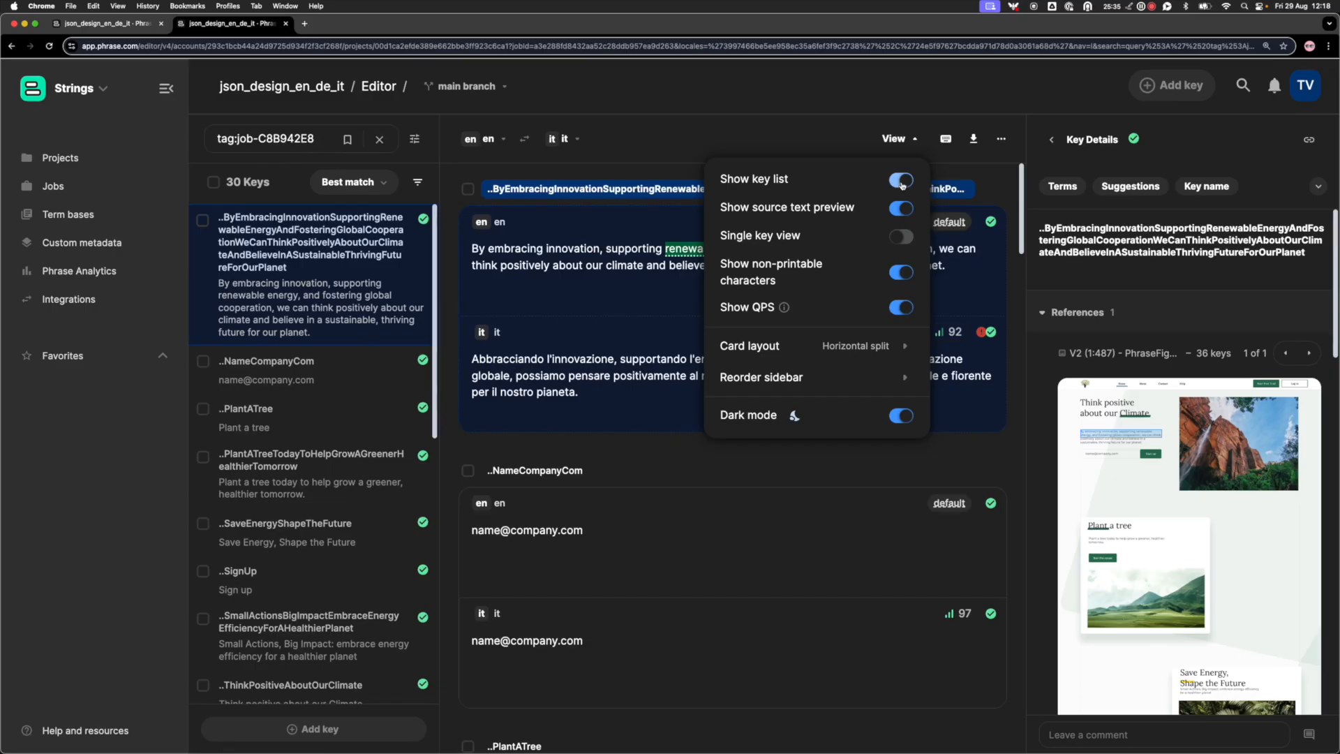
pyautogui.click(901, 208)
pyautogui.click(901, 208)
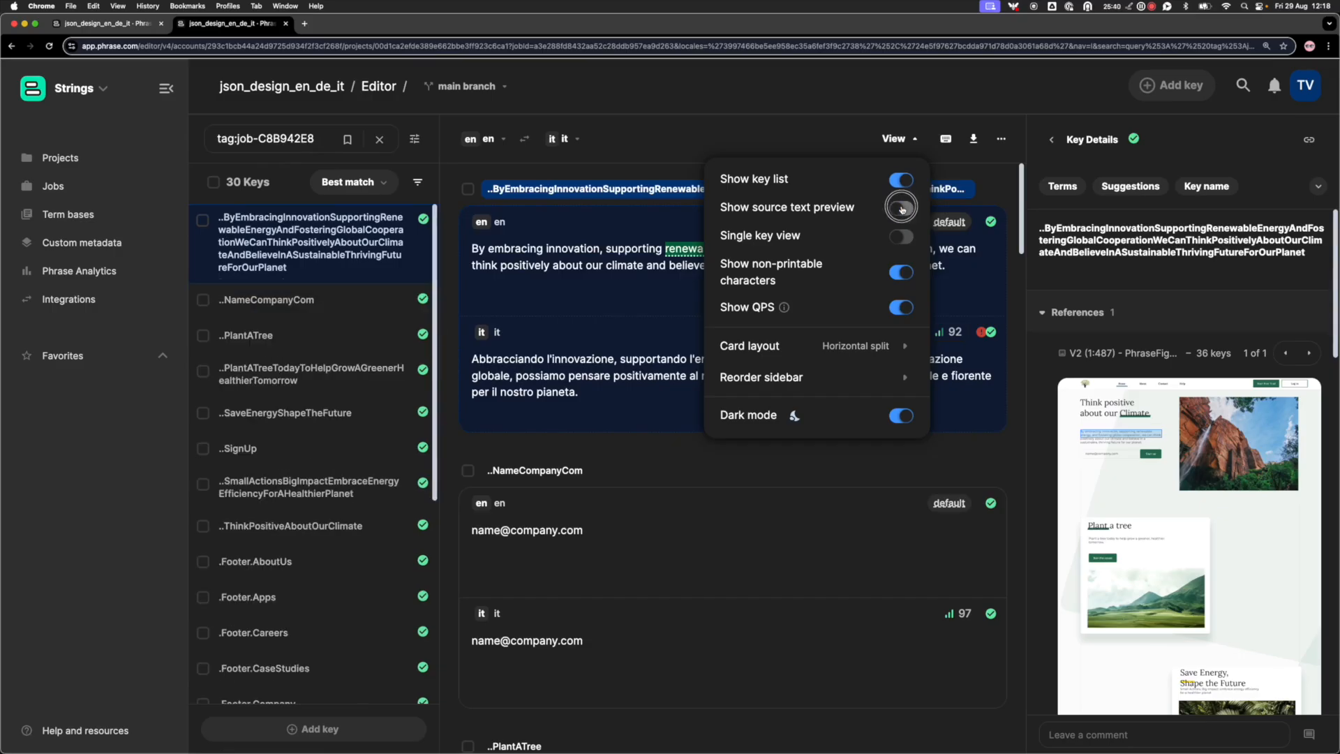
pyautogui.click(901, 208)
pyautogui.click(901, 208)
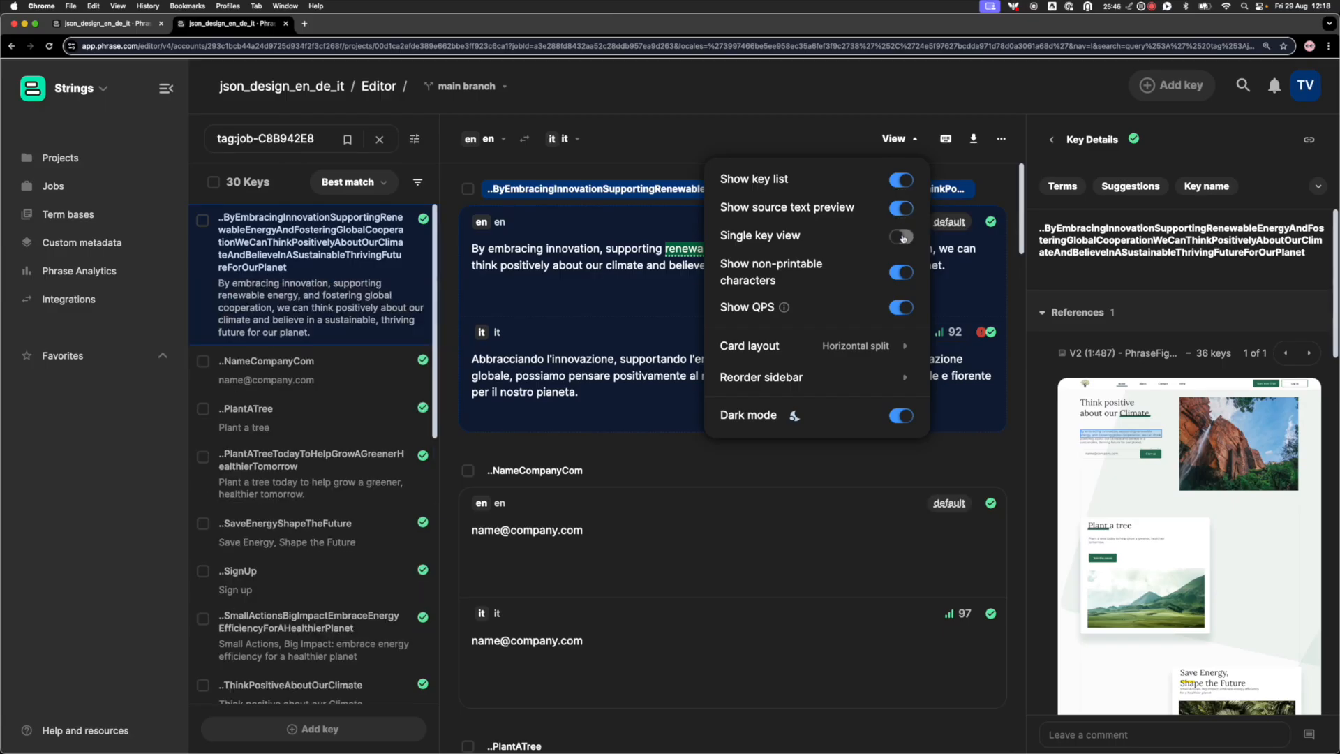
# Turn on single key view and select the first key's English and Italian texts in it
pyautogui.click(902, 237)
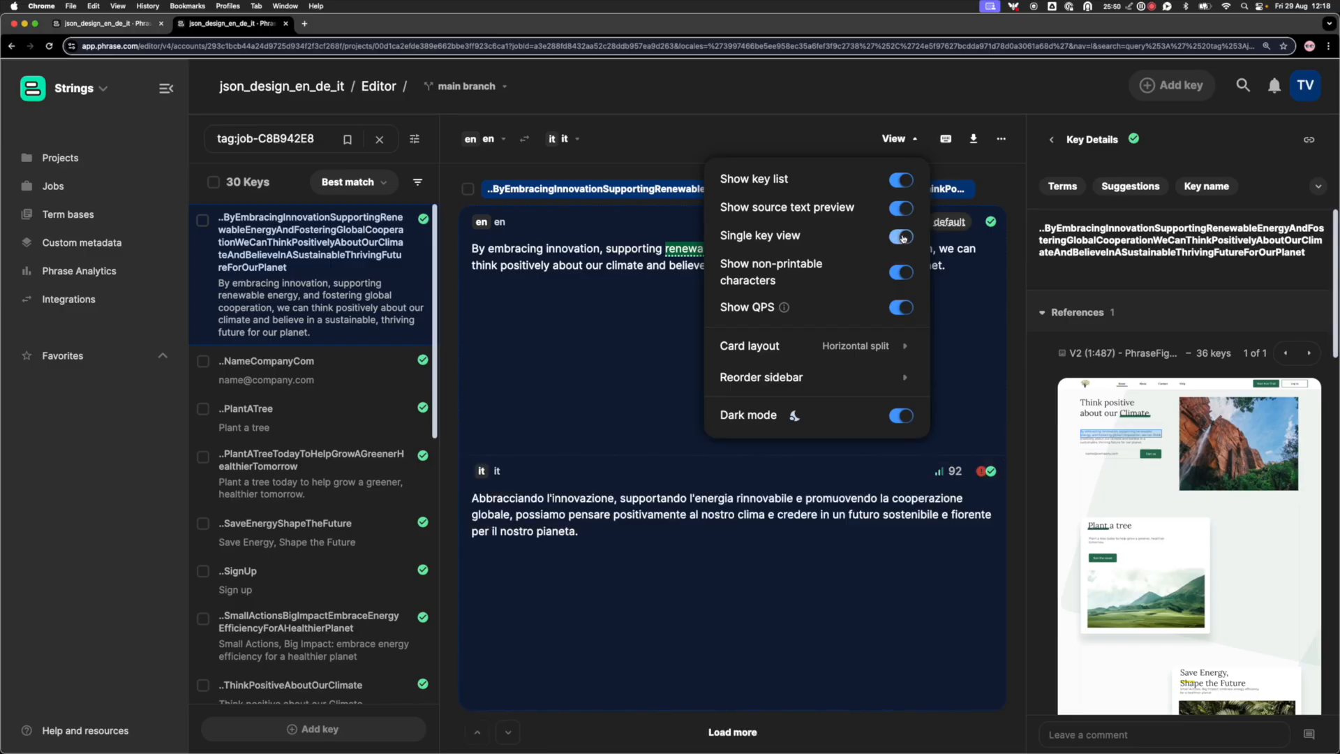
pyautogui.click(806, 114)
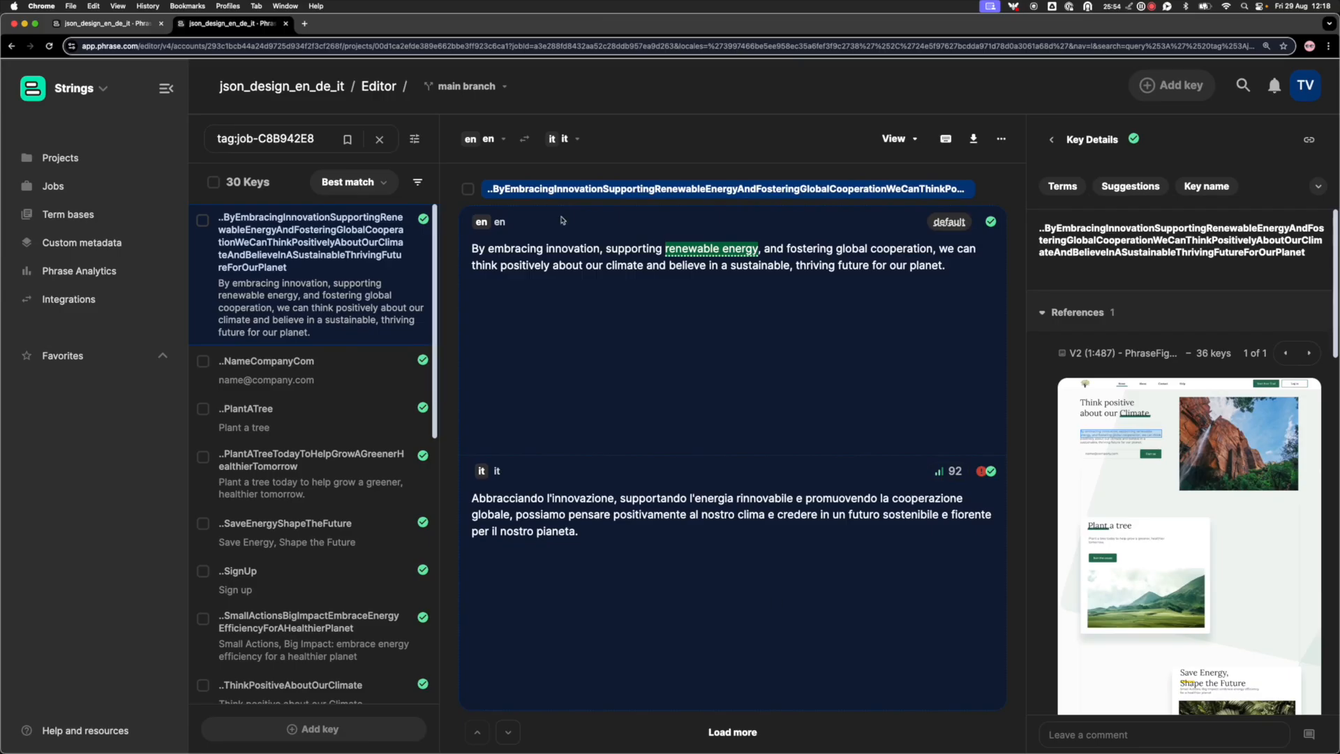
pyautogui.click(606, 280)
pyautogui.moveTo(474, 250); pyautogui.dragTo(948, 267)
pyautogui.click(611, 502)
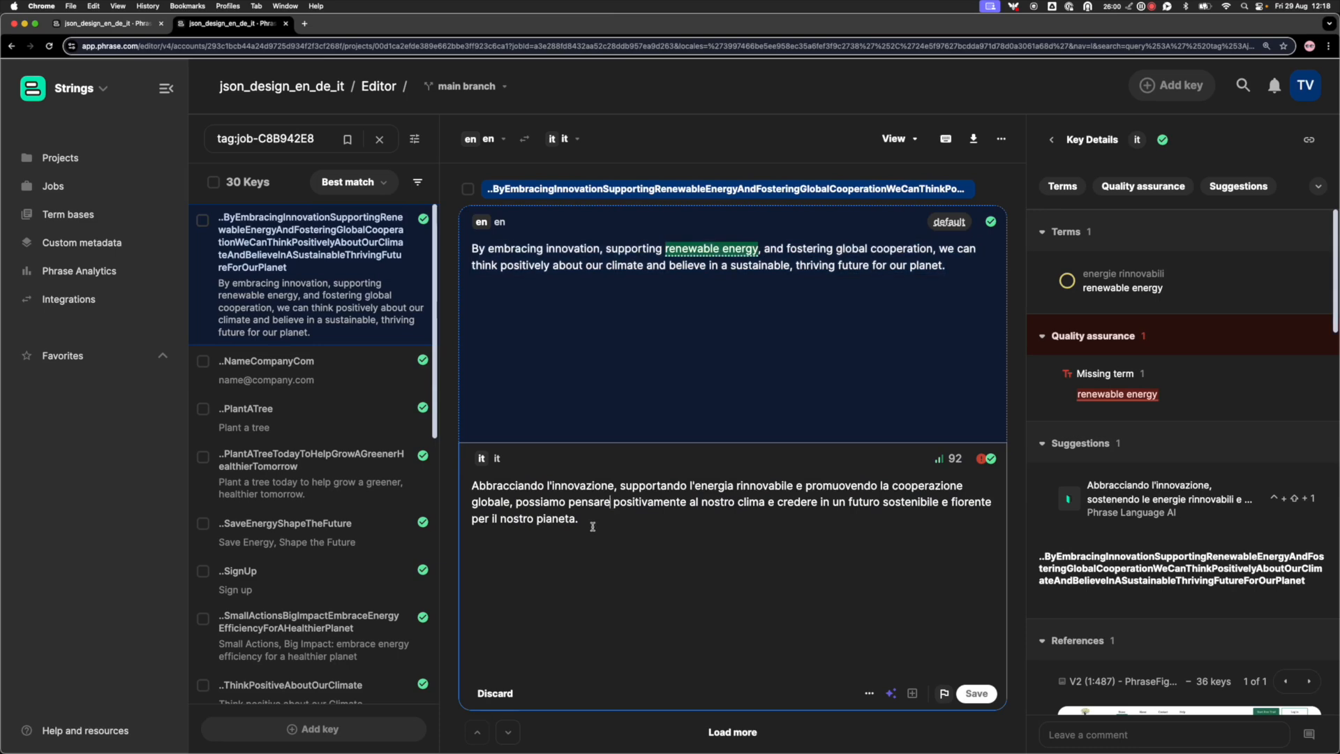
pyautogui.press('super+a')
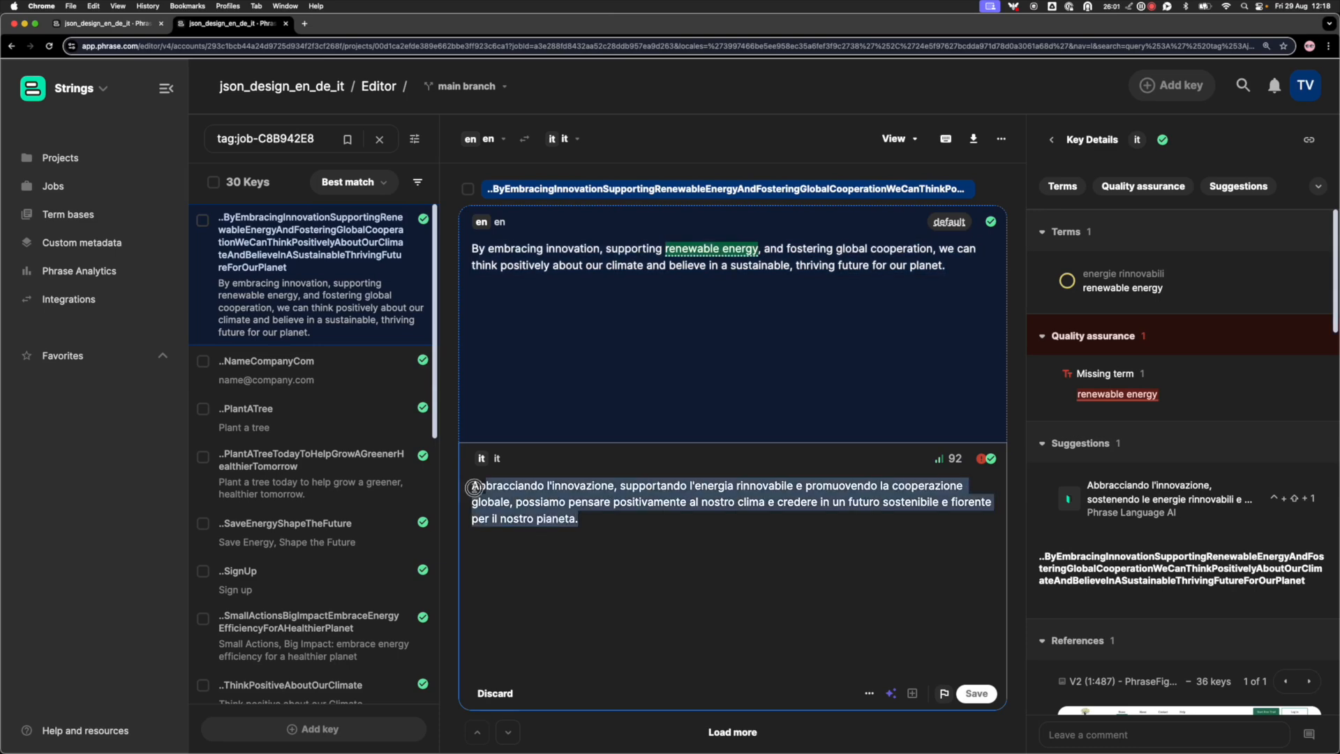
# Turn off single key view and look through the keys in the continuous list, returning to the first key
pyautogui.click(908, 142)
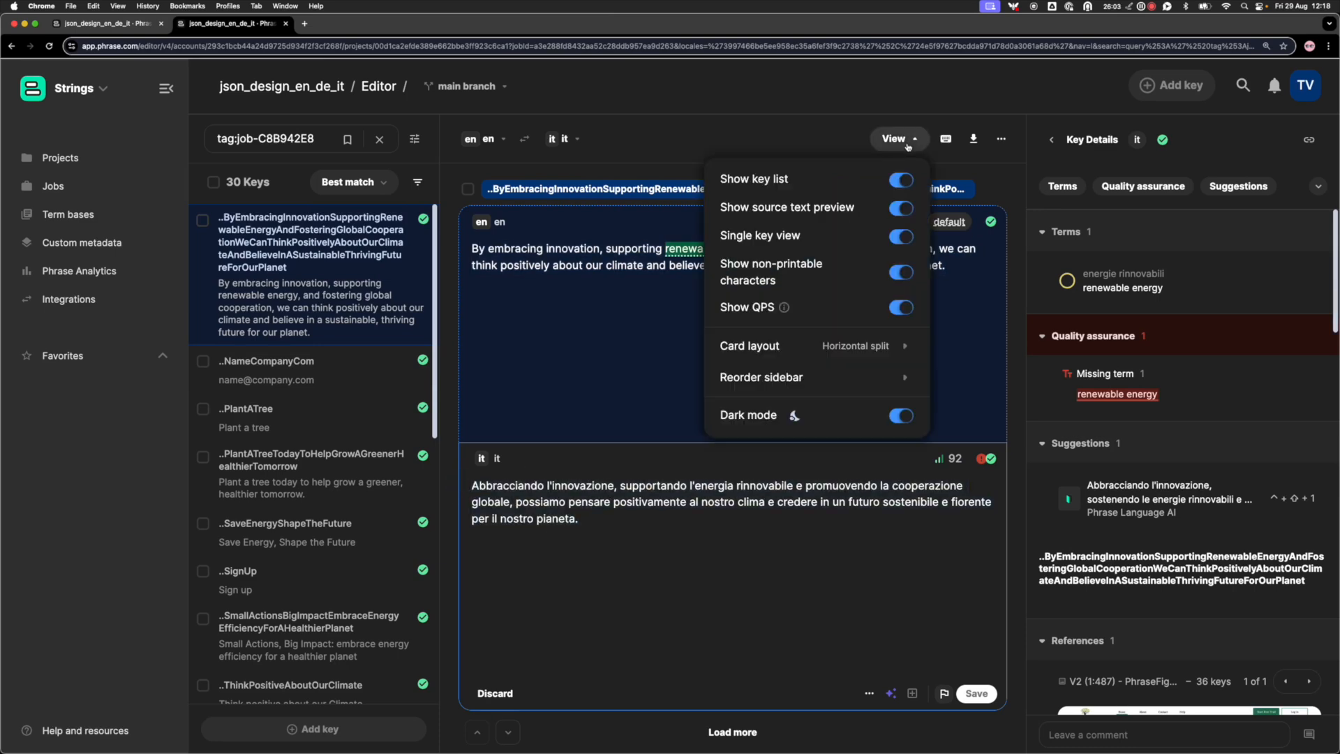
pyautogui.click(905, 237)
pyautogui.click(603, 269)
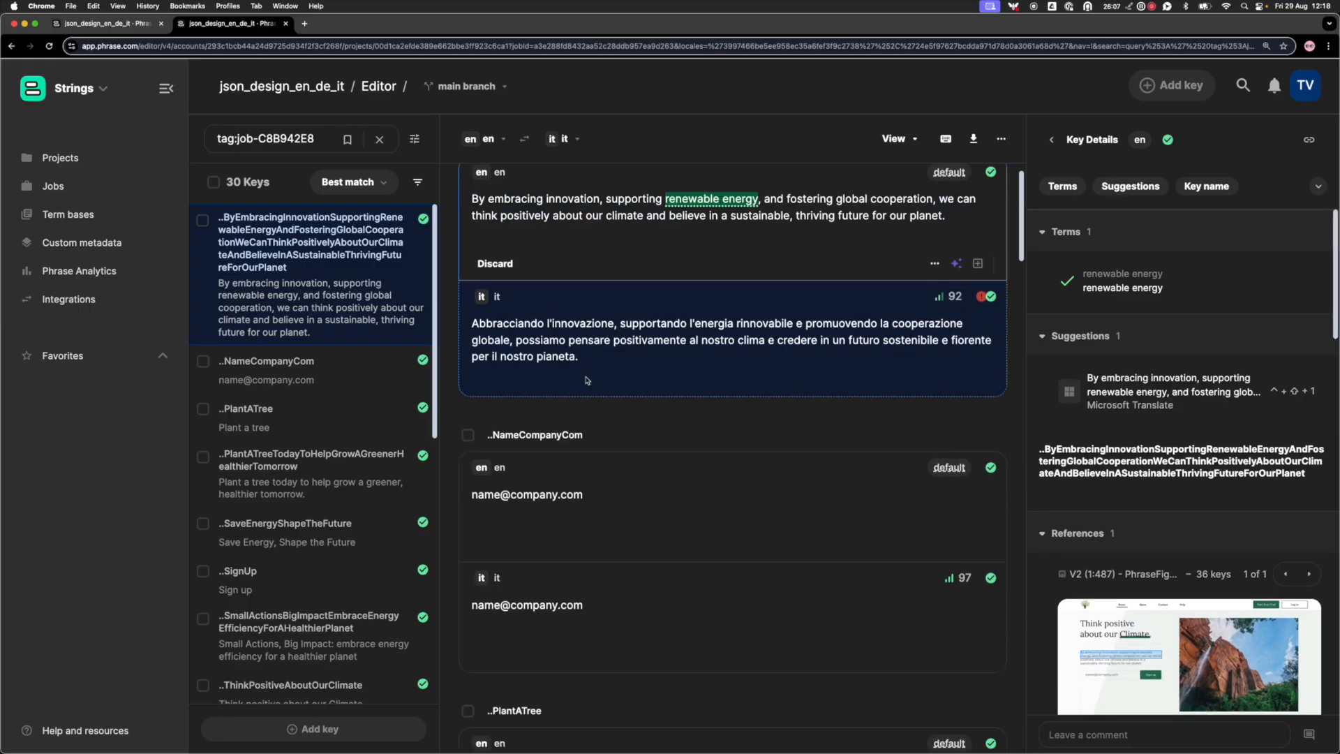
pyautogui.scroll(-1, 587, 381)
pyautogui.scroll(2, 533, 418)
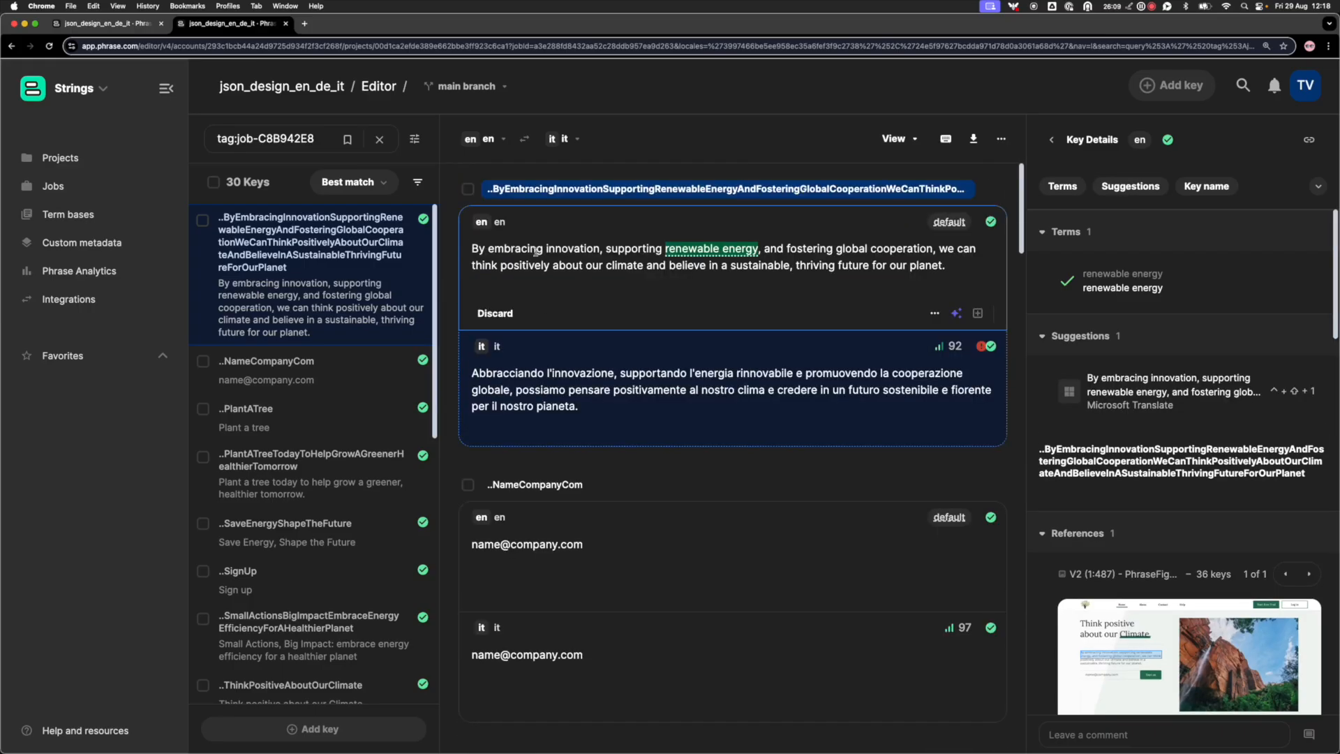
pyautogui.scroll(-1, 583, 271)
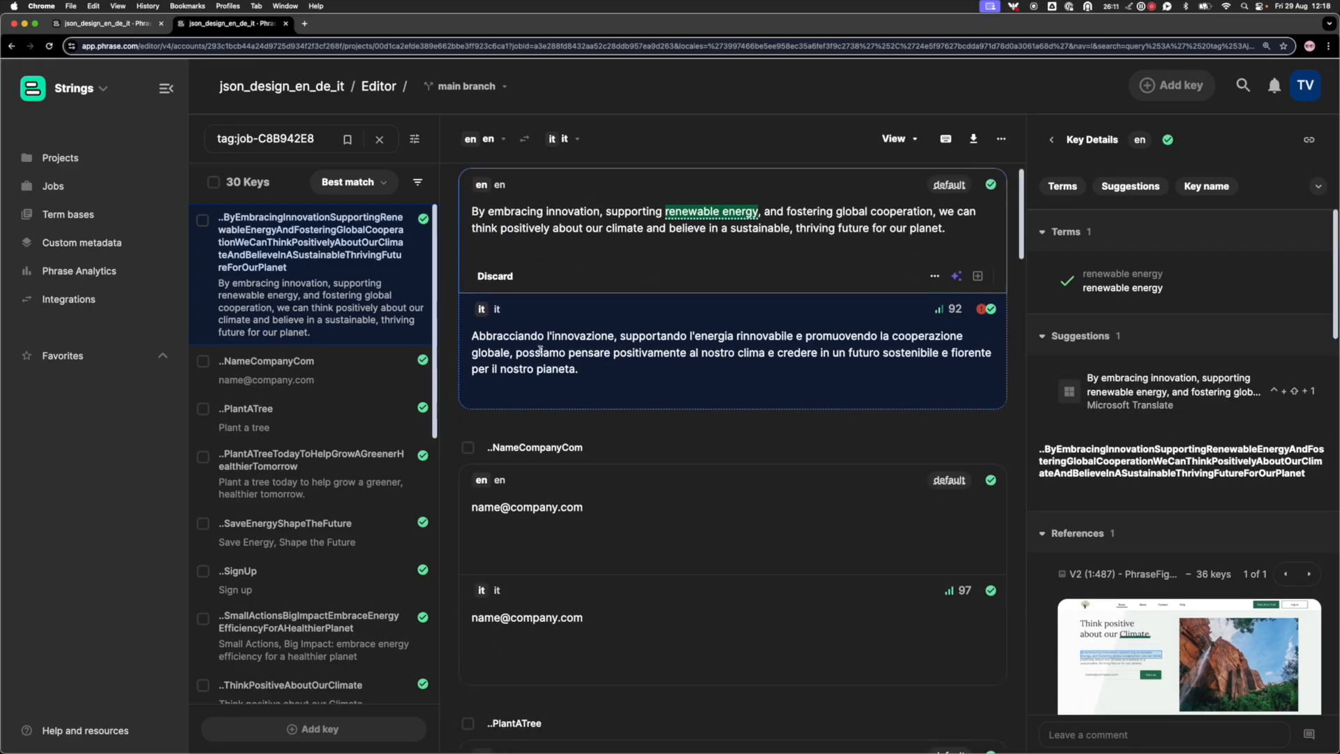
pyautogui.scroll(-8, 540, 351)
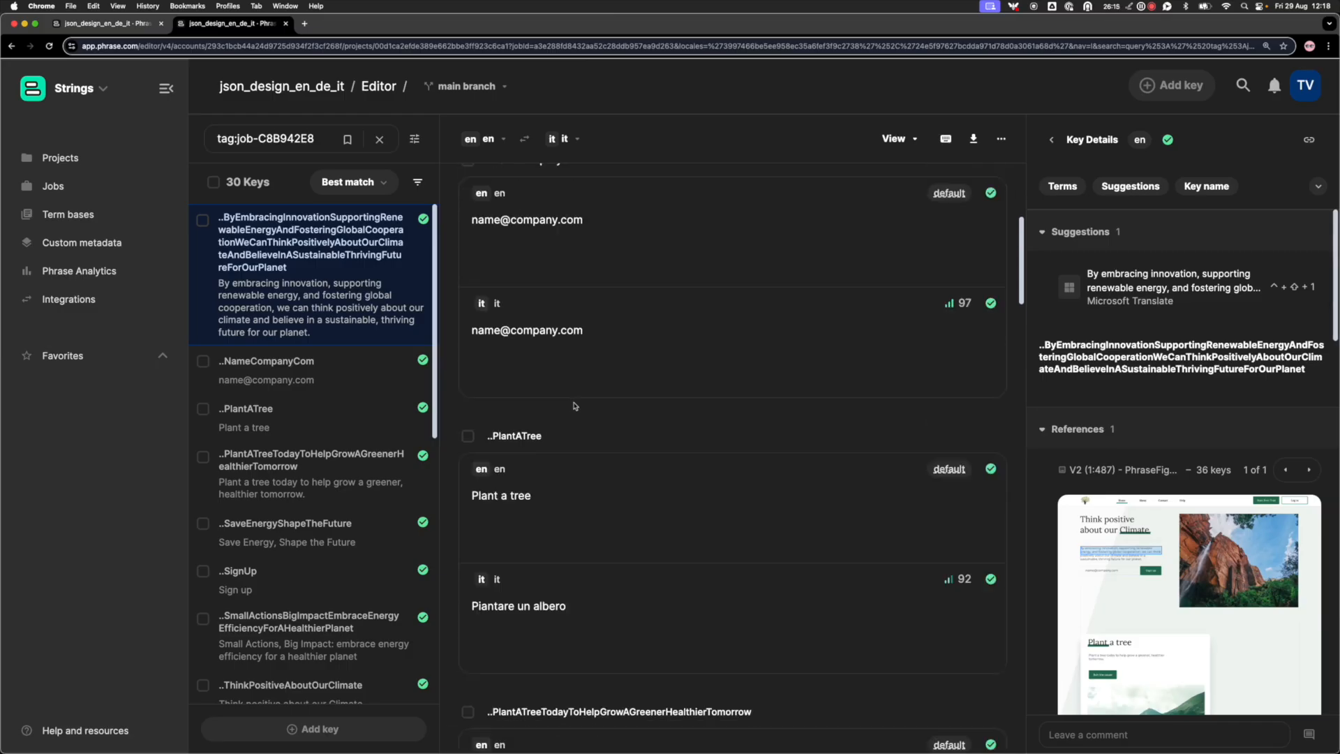
pyautogui.scroll(8, 575, 406)
# Turn on single key view and switch the display of non-printable characters off and on again
pyautogui.click(899, 138)
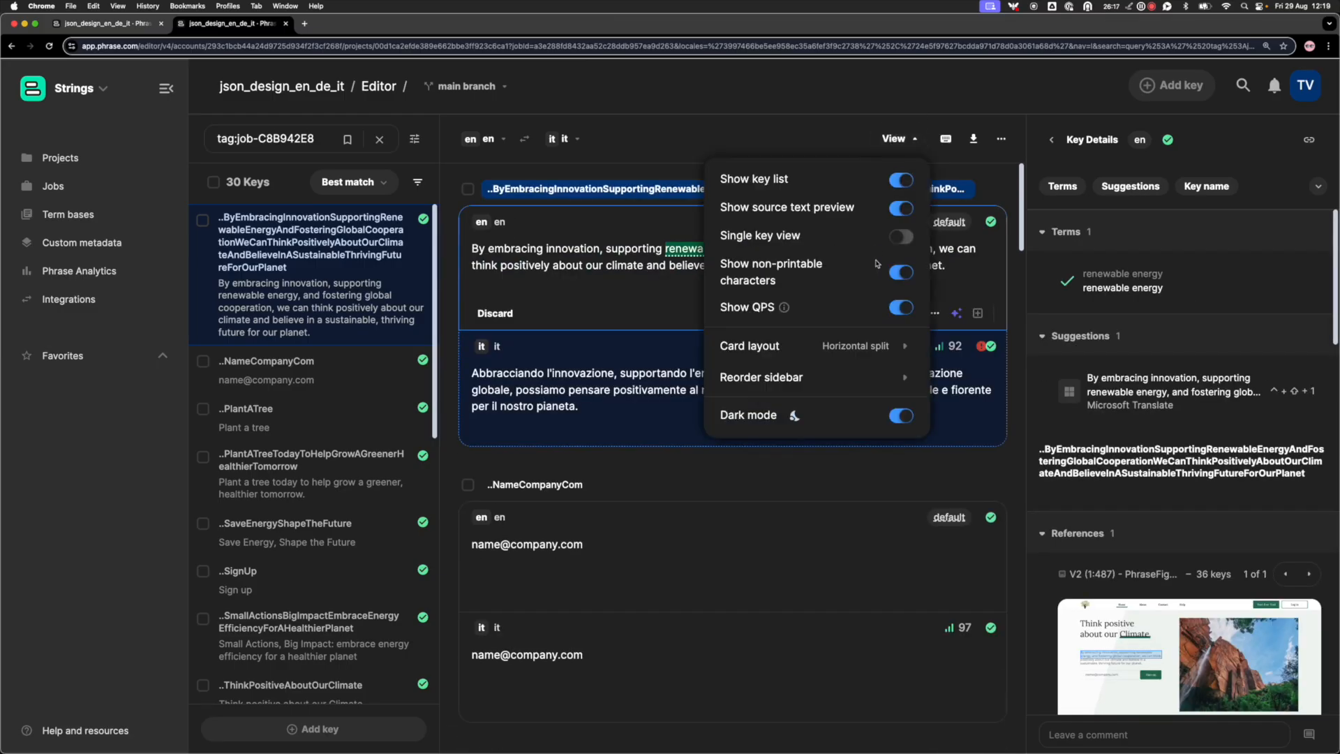
pyautogui.click(901, 235)
pyautogui.click(902, 275)
pyautogui.click(902, 274)
pyautogui.click(902, 274)
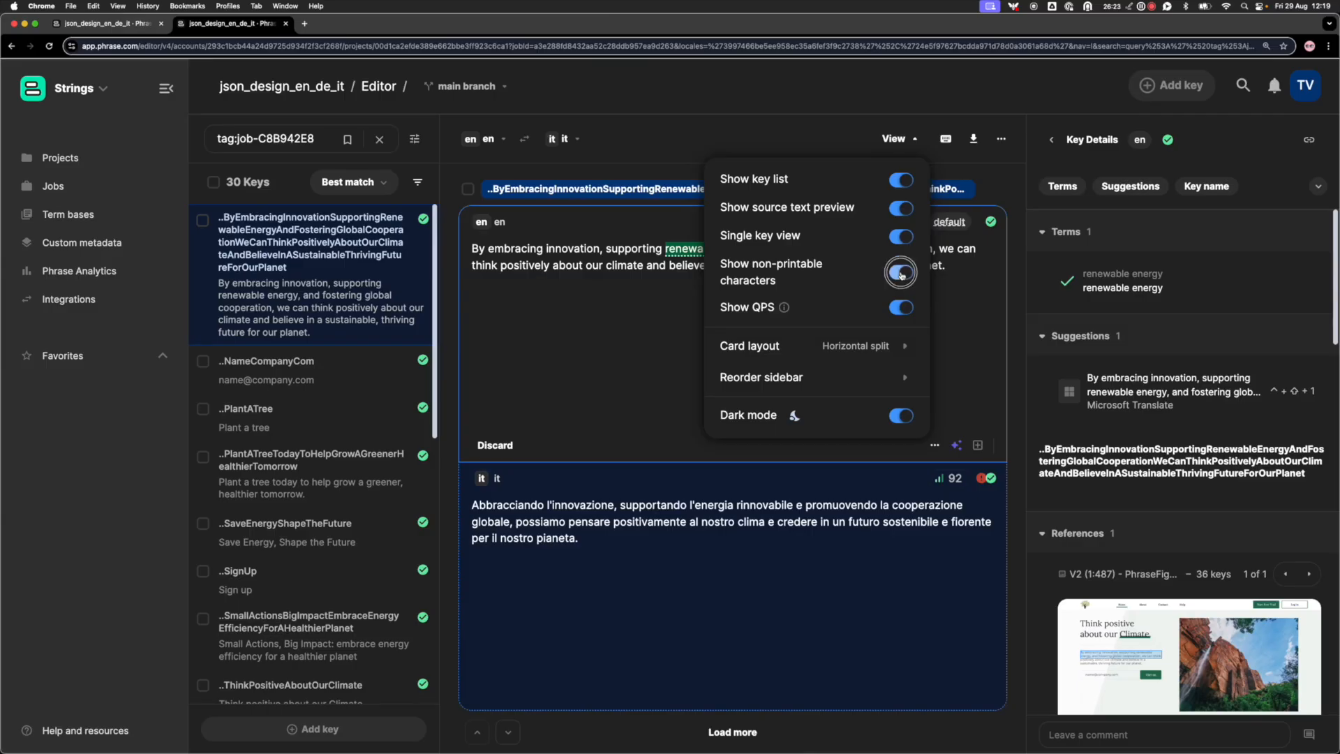
pyautogui.click(901, 275)
# Set the card layout to vertical split and review the sidebar's reorder and visibility settings
pyautogui.moveTo(840, 344)
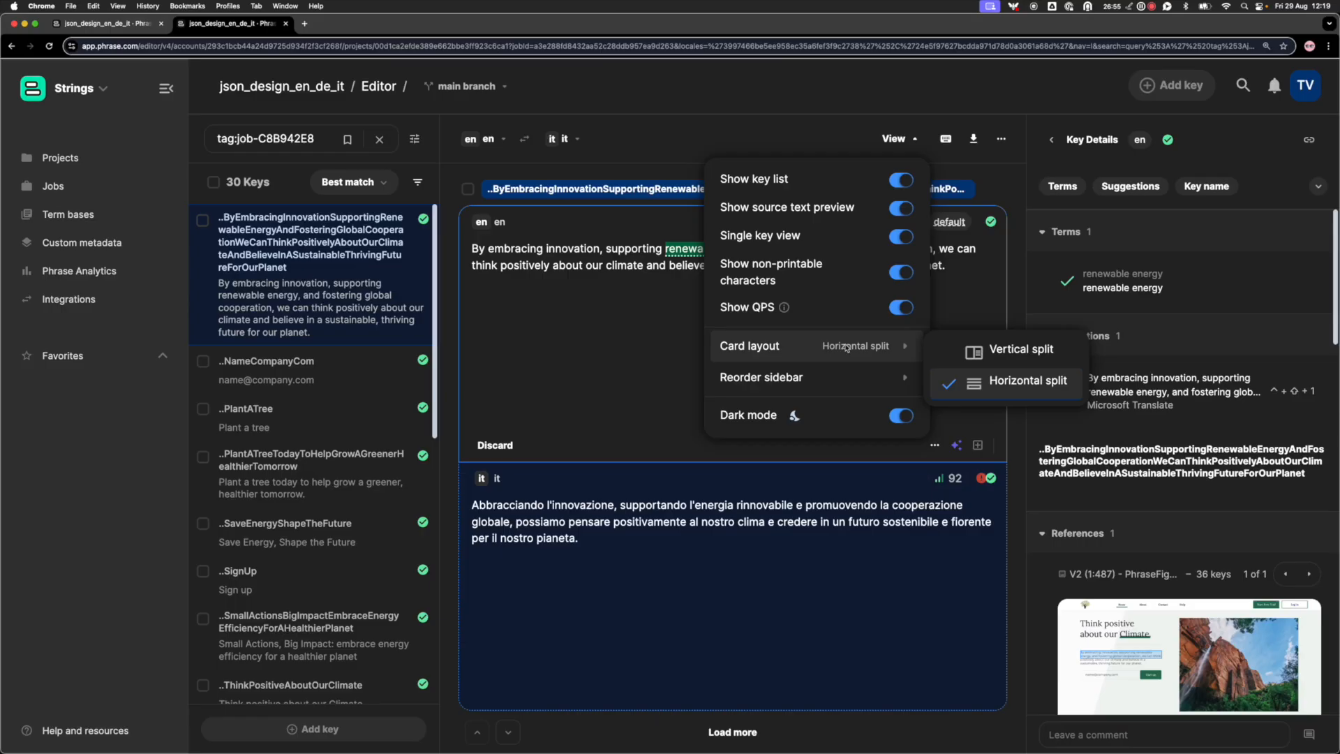
pyautogui.click(982, 352)
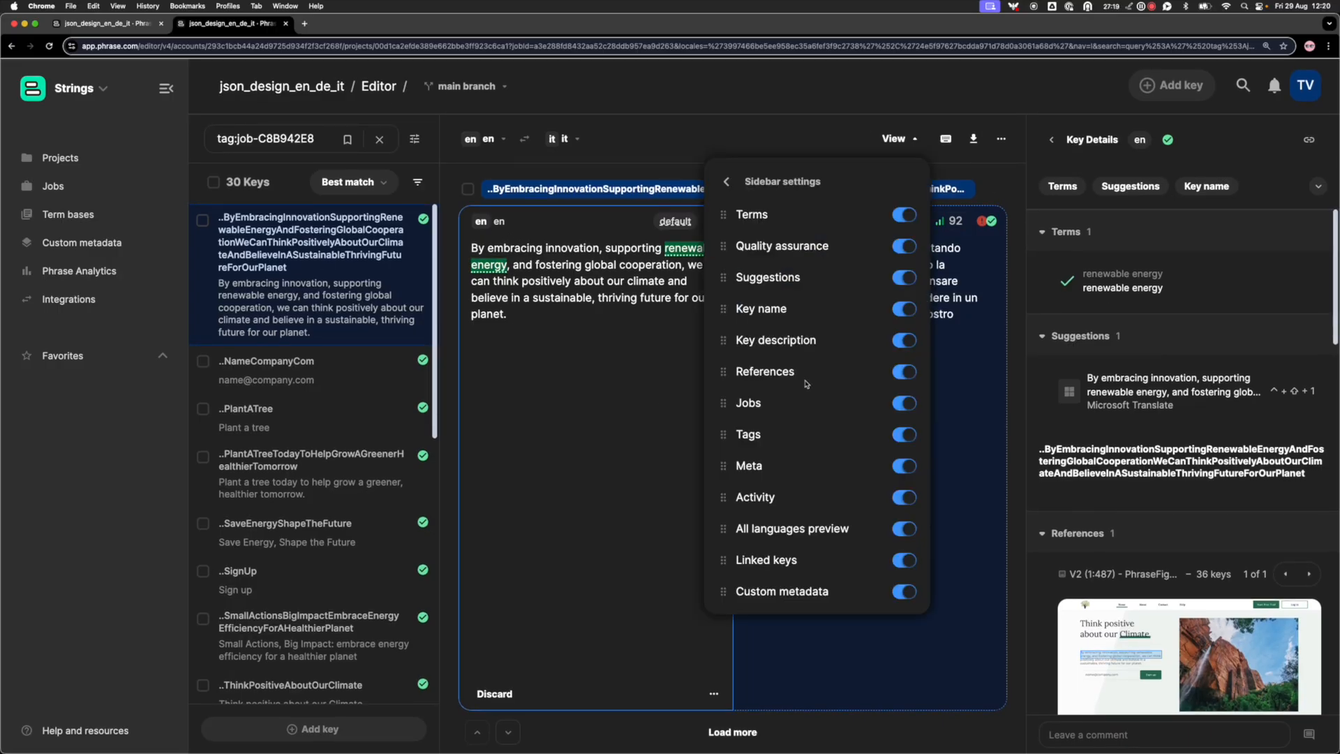
pyautogui.scroll(-1, 808, 384)
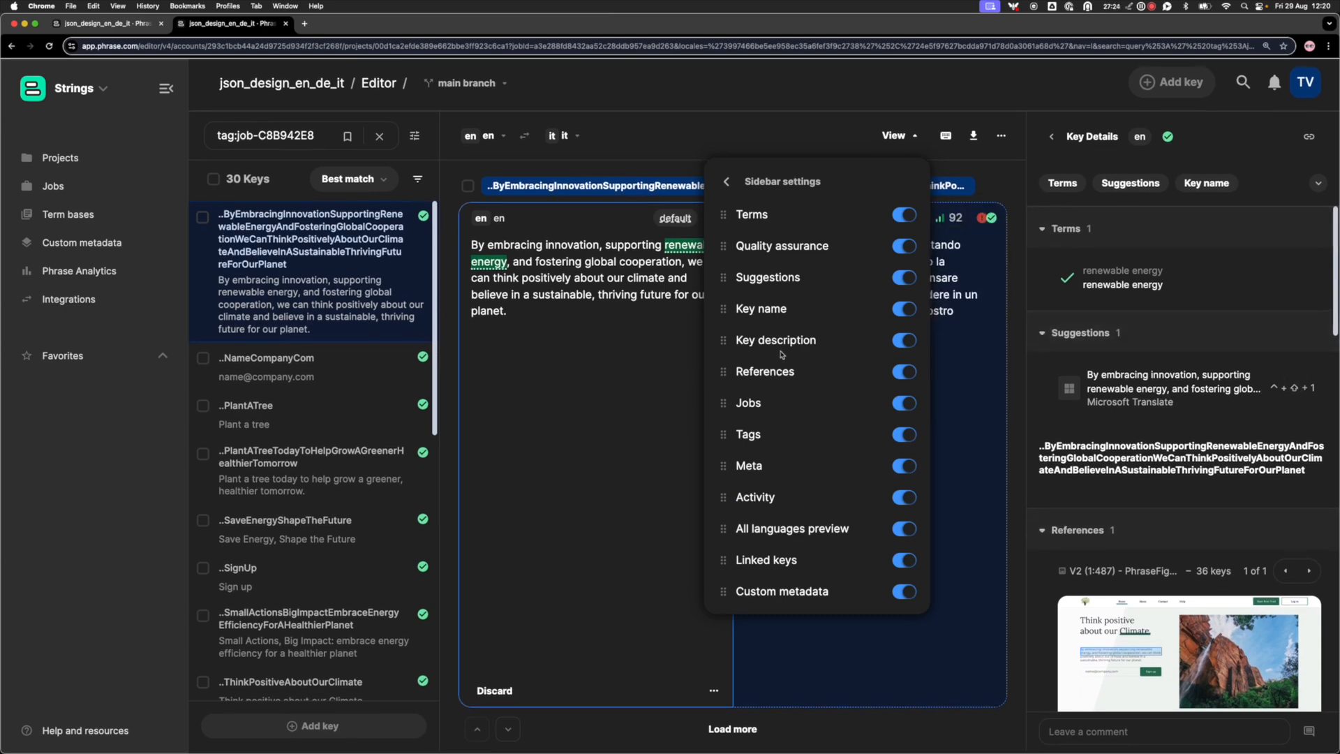
pyautogui.click(967, 347)
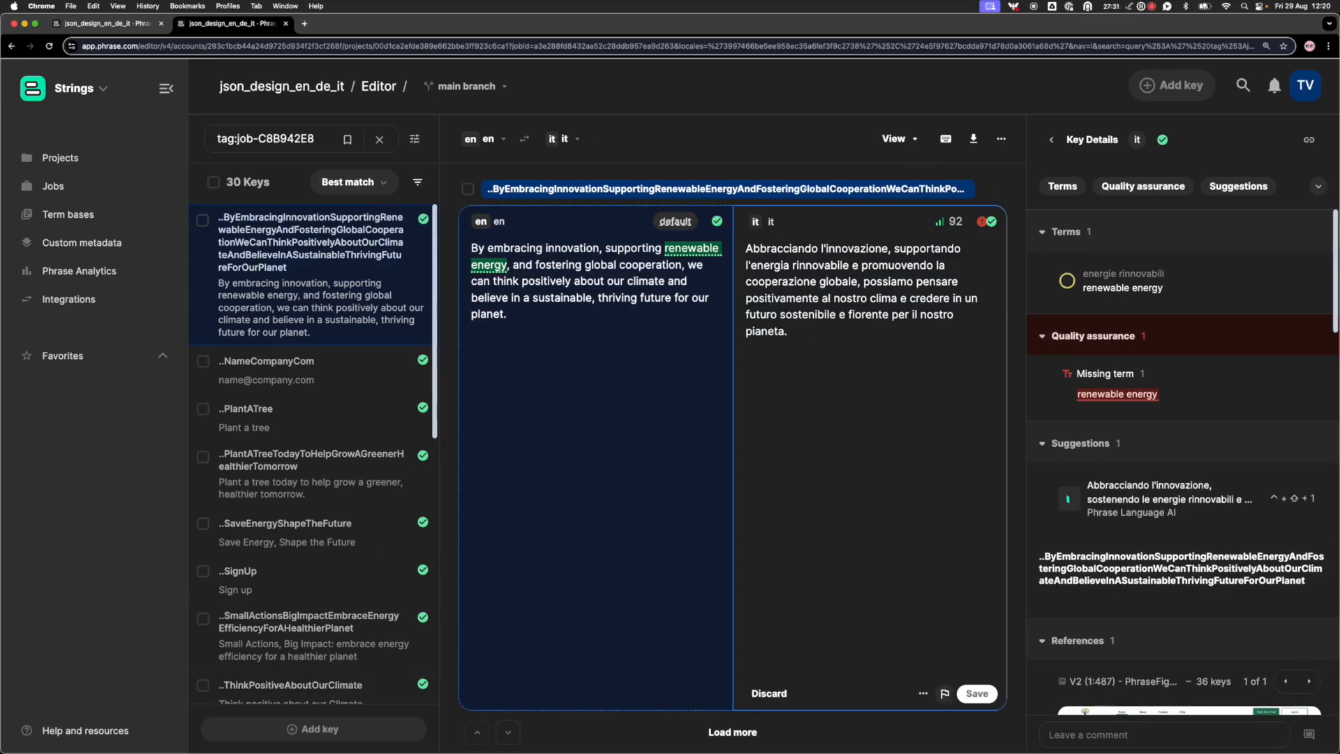
# Compare the term details for the English and Italian texts of the first key and check the Italian translation's status details
pyautogui.moveTo(494, 249); pyautogui.dragTo(534, 324)
pyautogui.click(534, 324)
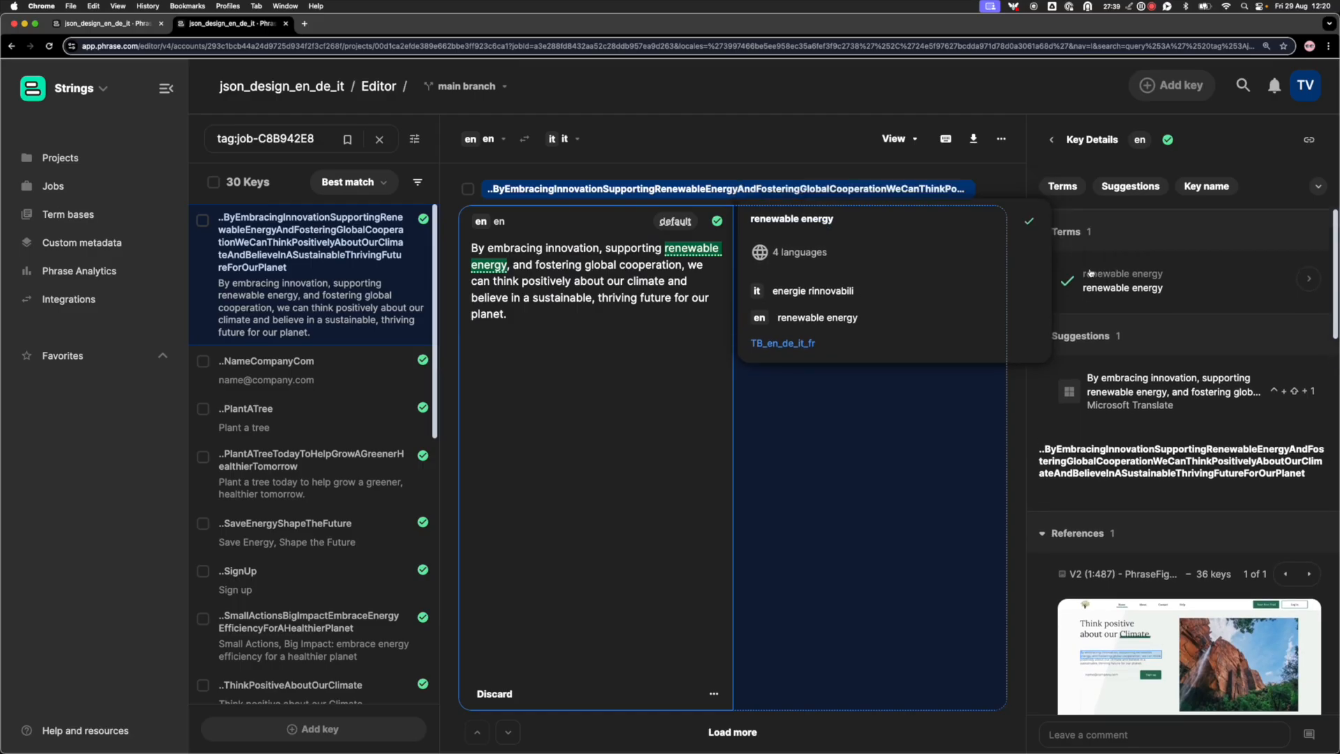
pyautogui.moveTo(1188, 268)
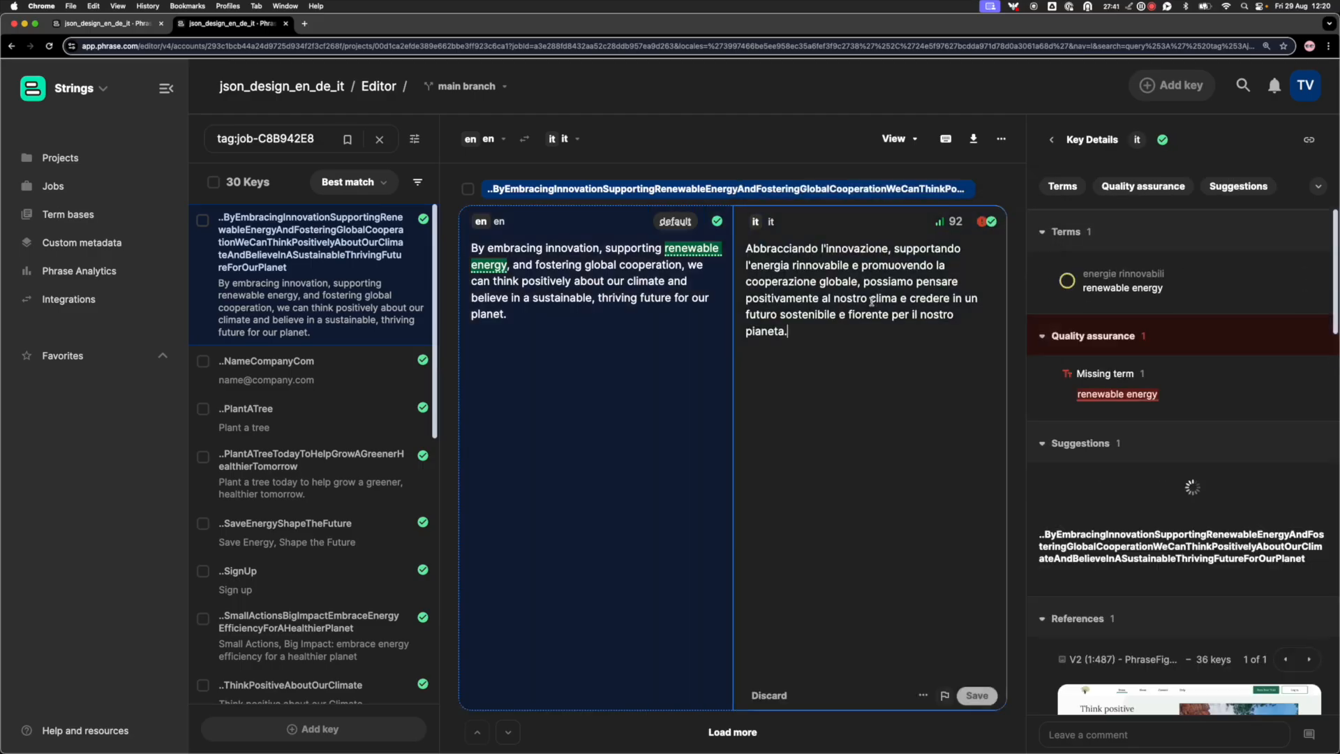
pyautogui.click(871, 302)
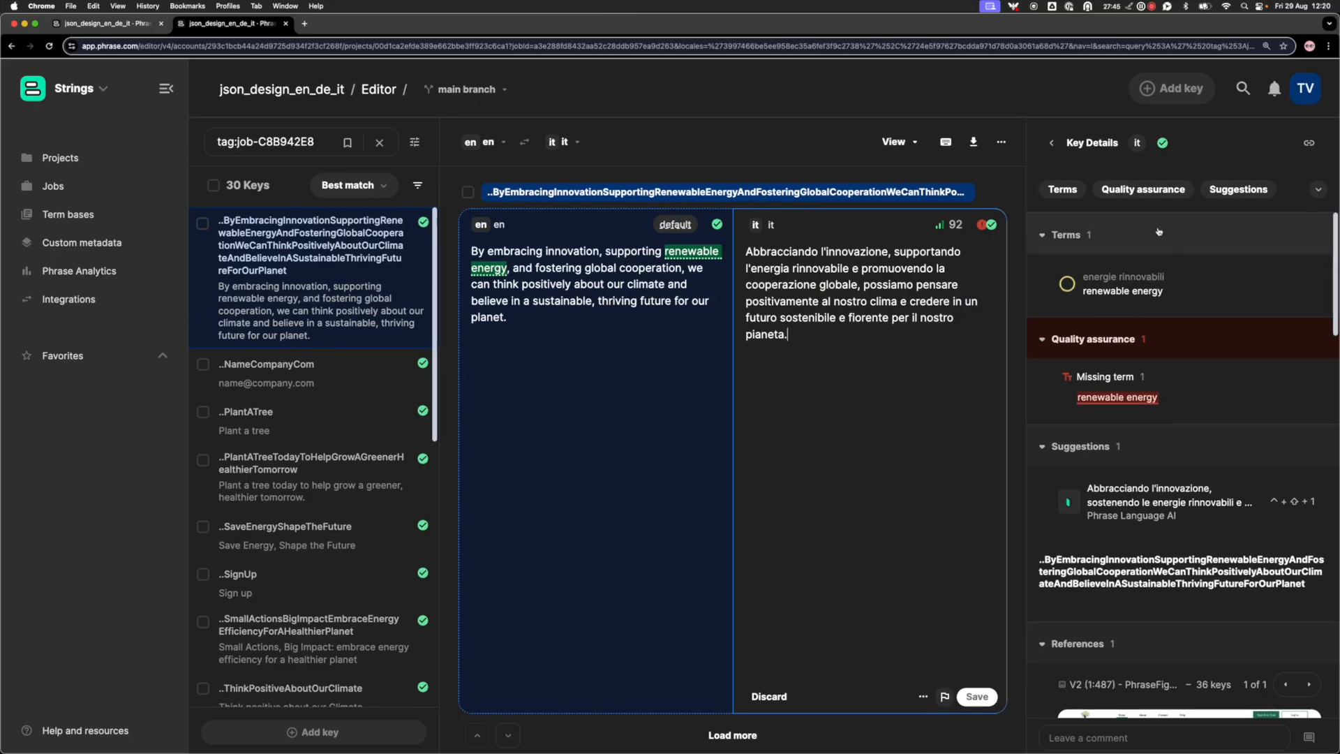
pyautogui.moveTo(1111, 269)
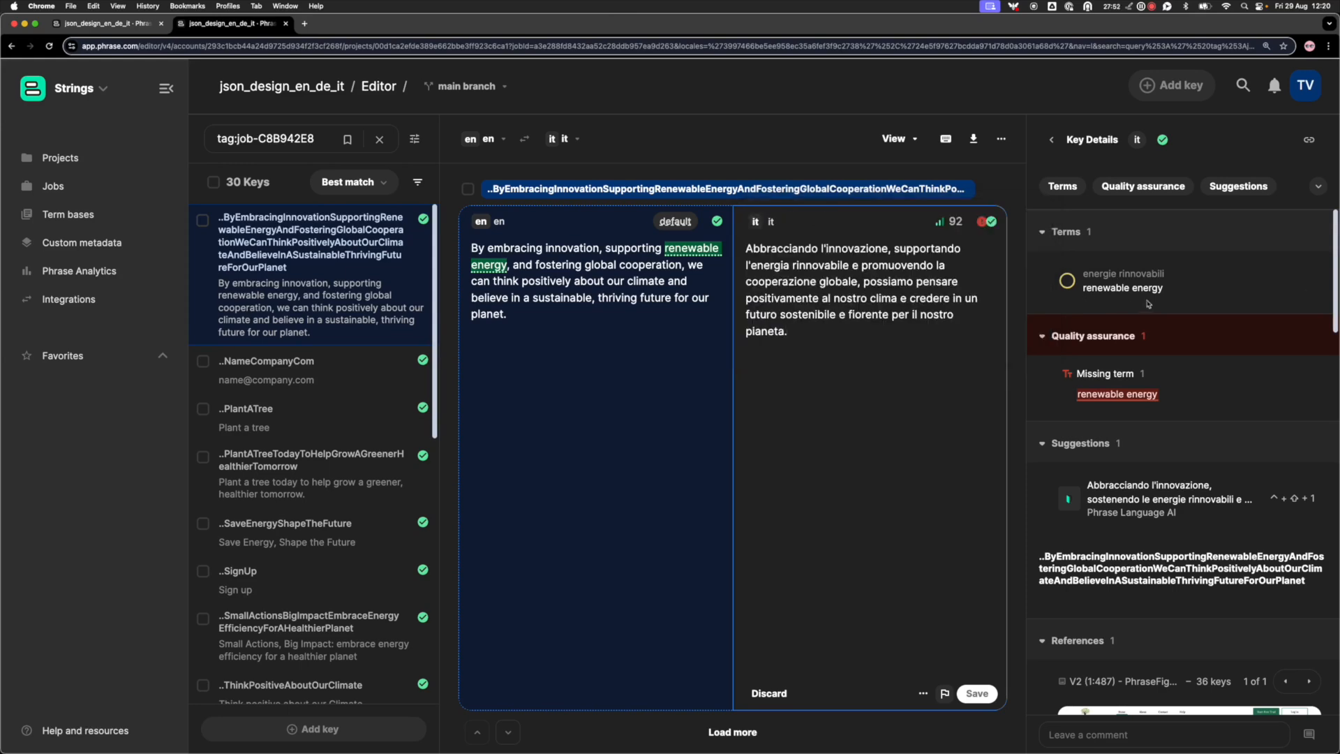
pyautogui.scroll(-1, 1164, 294)
pyautogui.scroll(1, 1164, 294)
pyautogui.moveTo(982, 226)
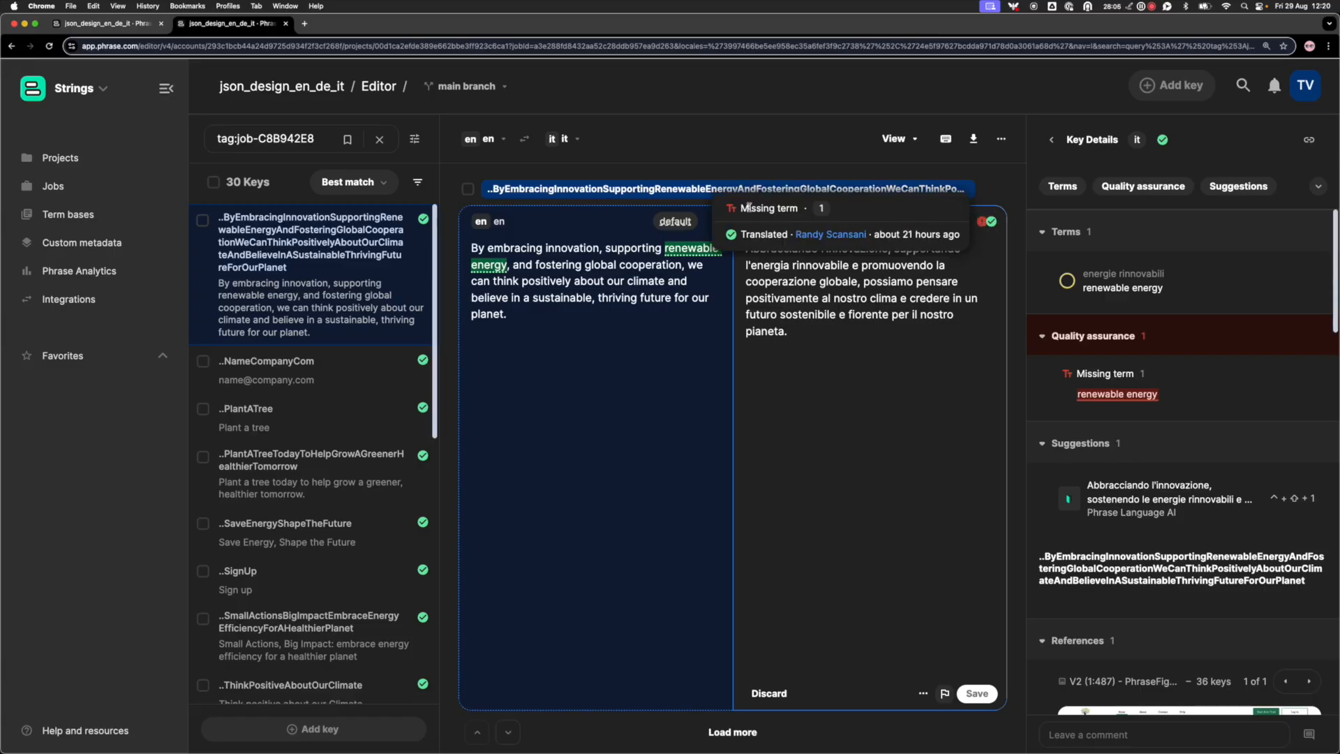
# Review the quality assurance results and the translation suggestion for the Italian text in the key details
pyautogui.scroll(-2, 1097, 384)
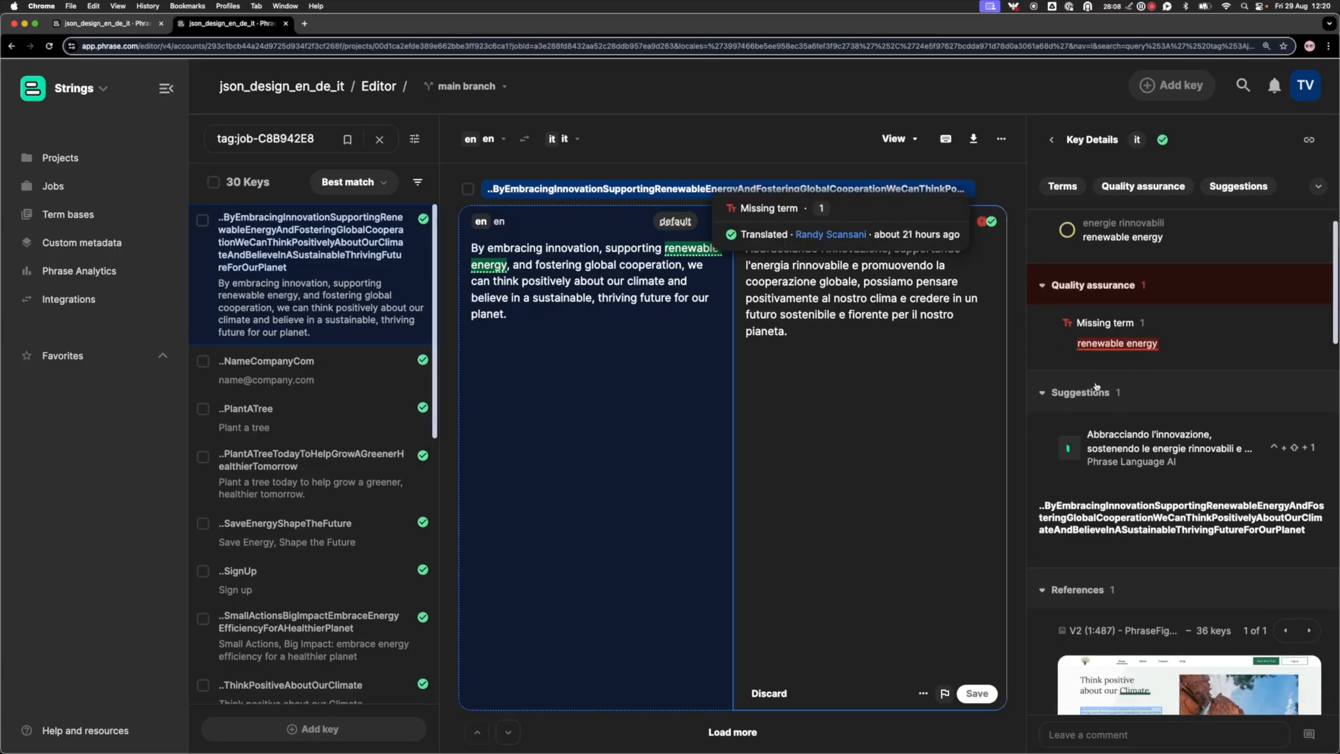
pyautogui.scroll(-1, 1155, 451)
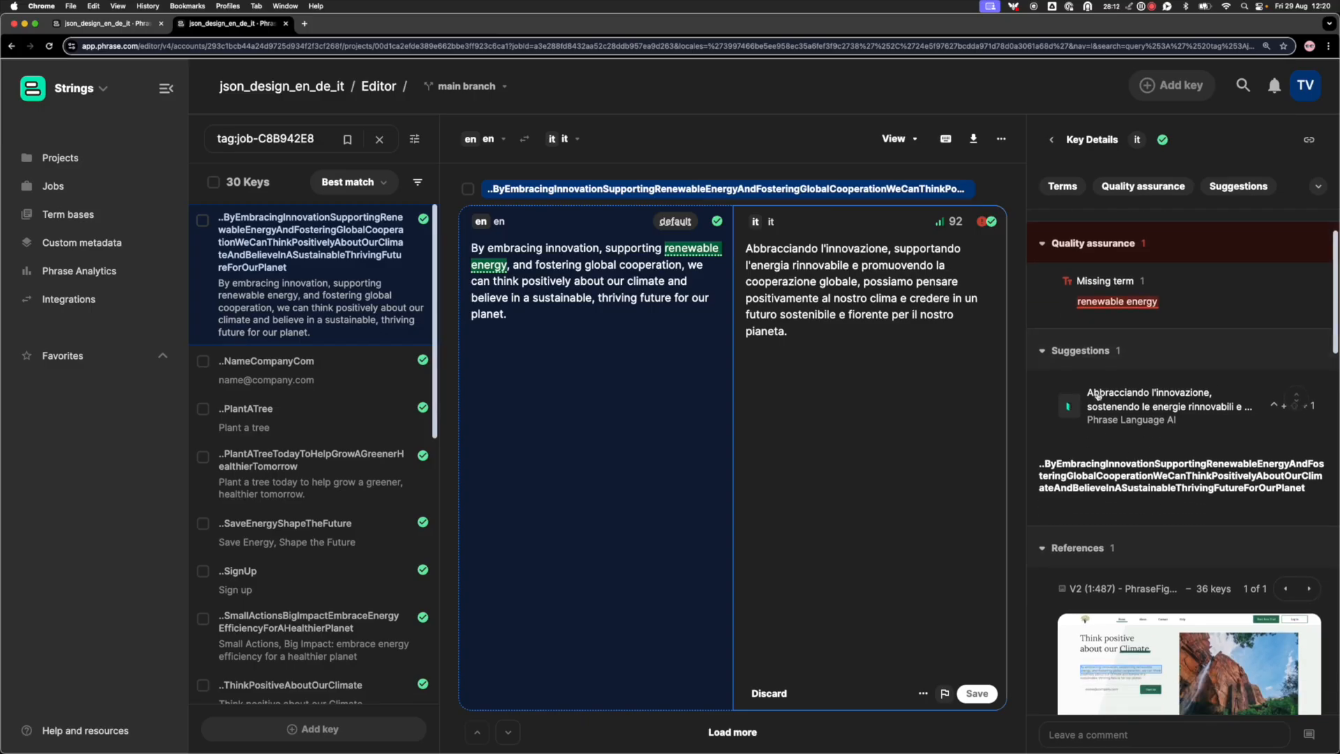
pyautogui.scroll(-1, 1130, 428)
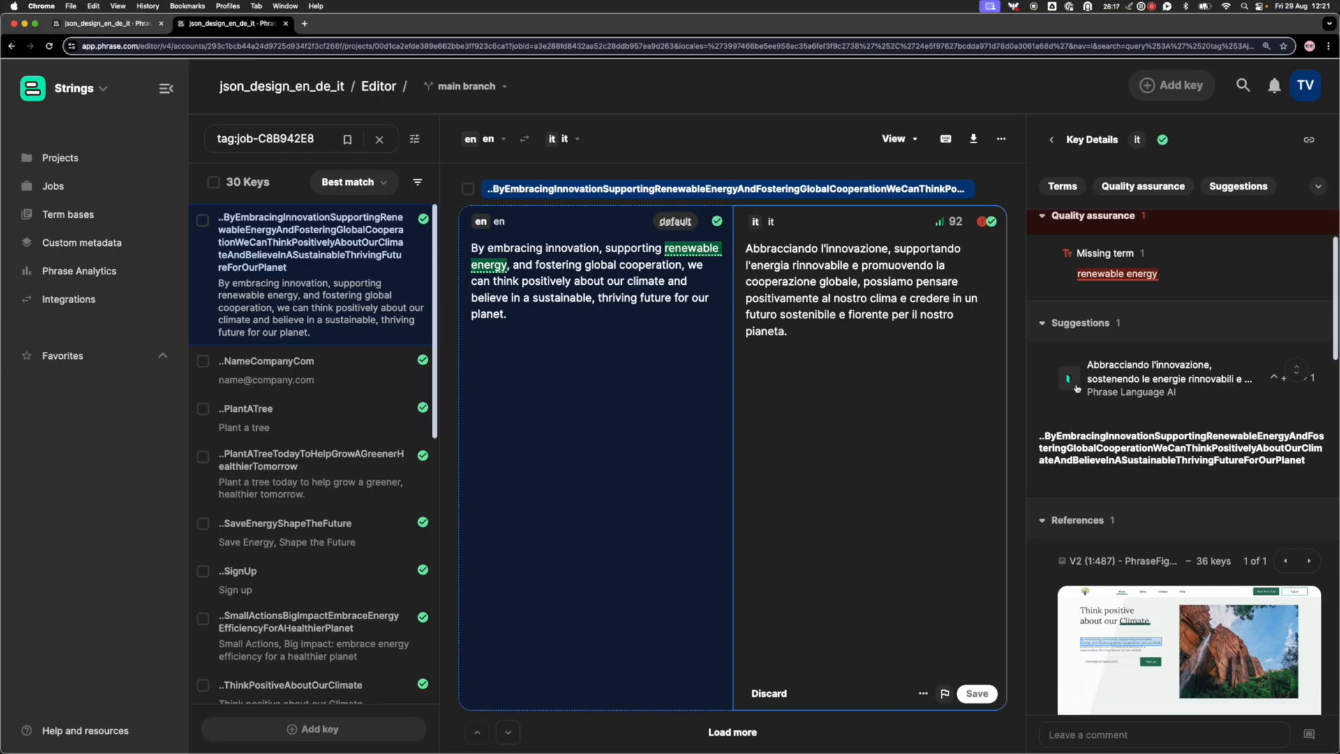
# Preview the key's reference screenshot at full size and go to the key of the highlighted climate paragraph
pyautogui.scroll(-5, 1186, 412)
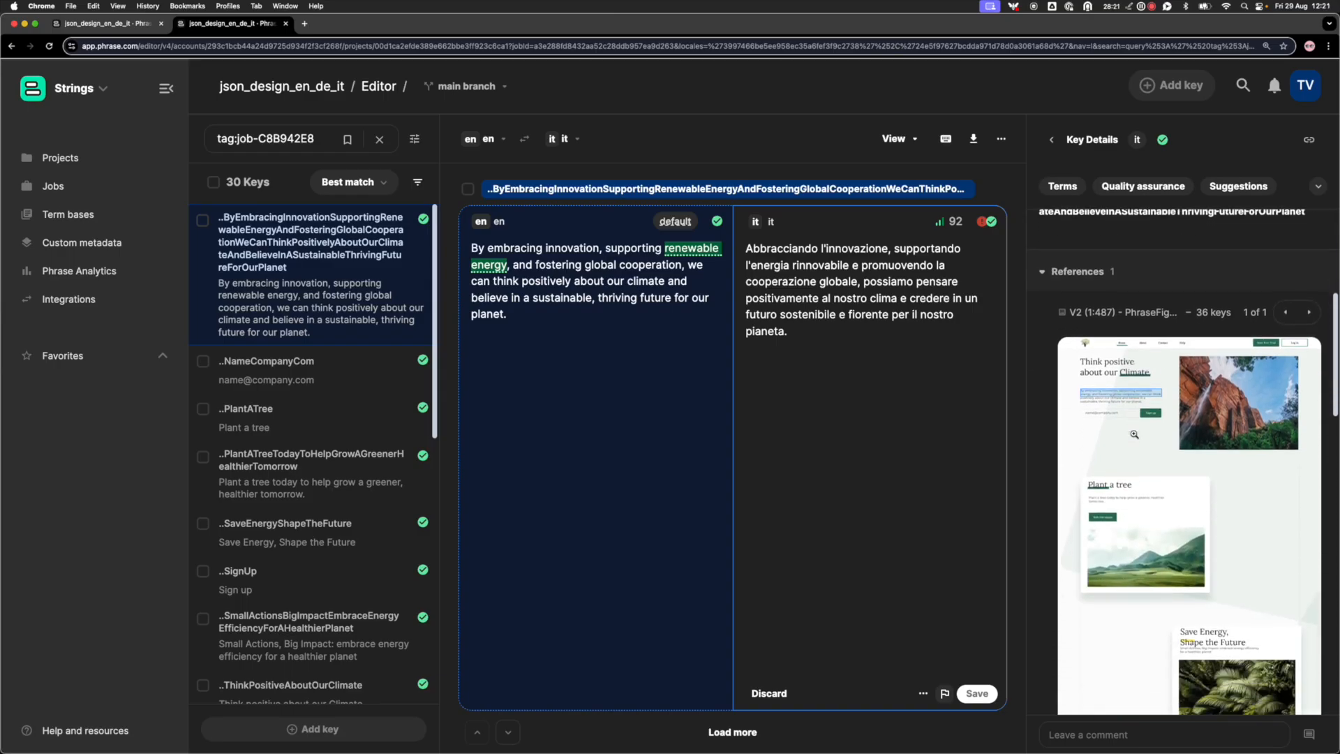
pyautogui.scroll(-2, 1194, 569)
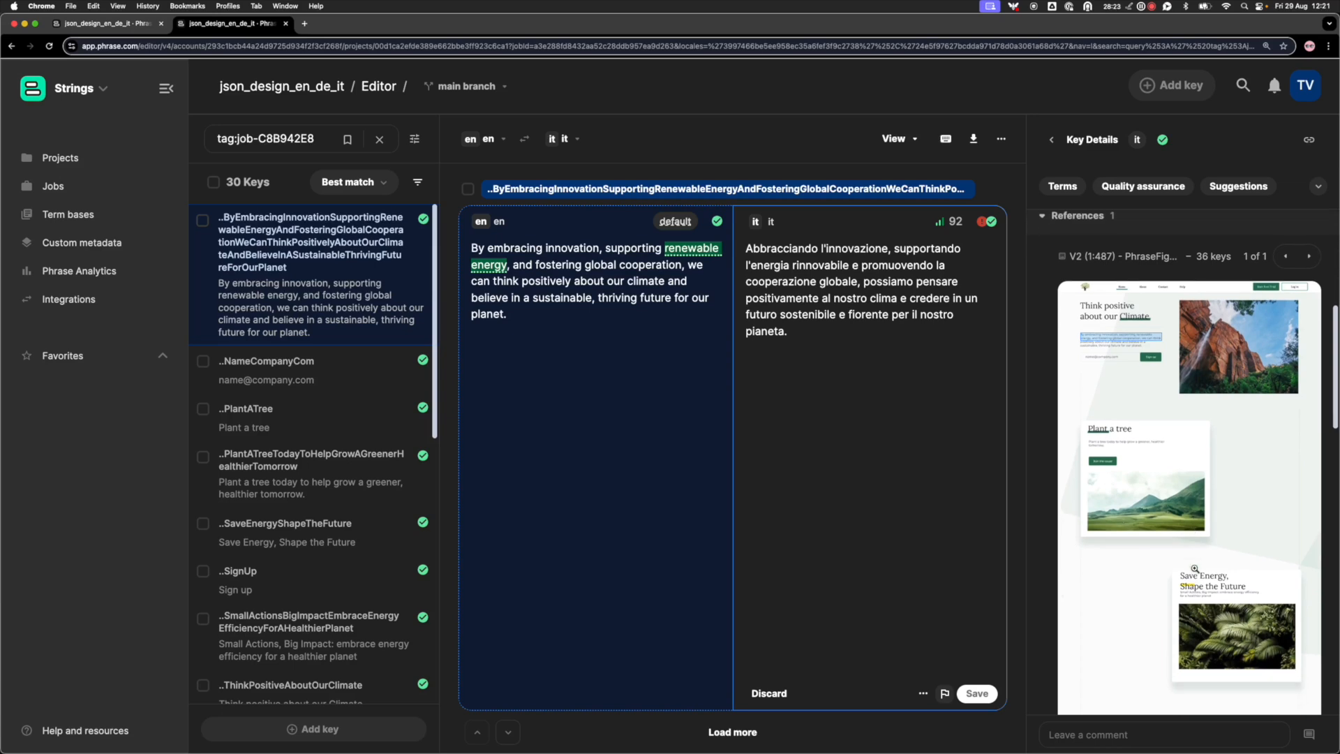
pyautogui.scroll(-1, 1195, 568)
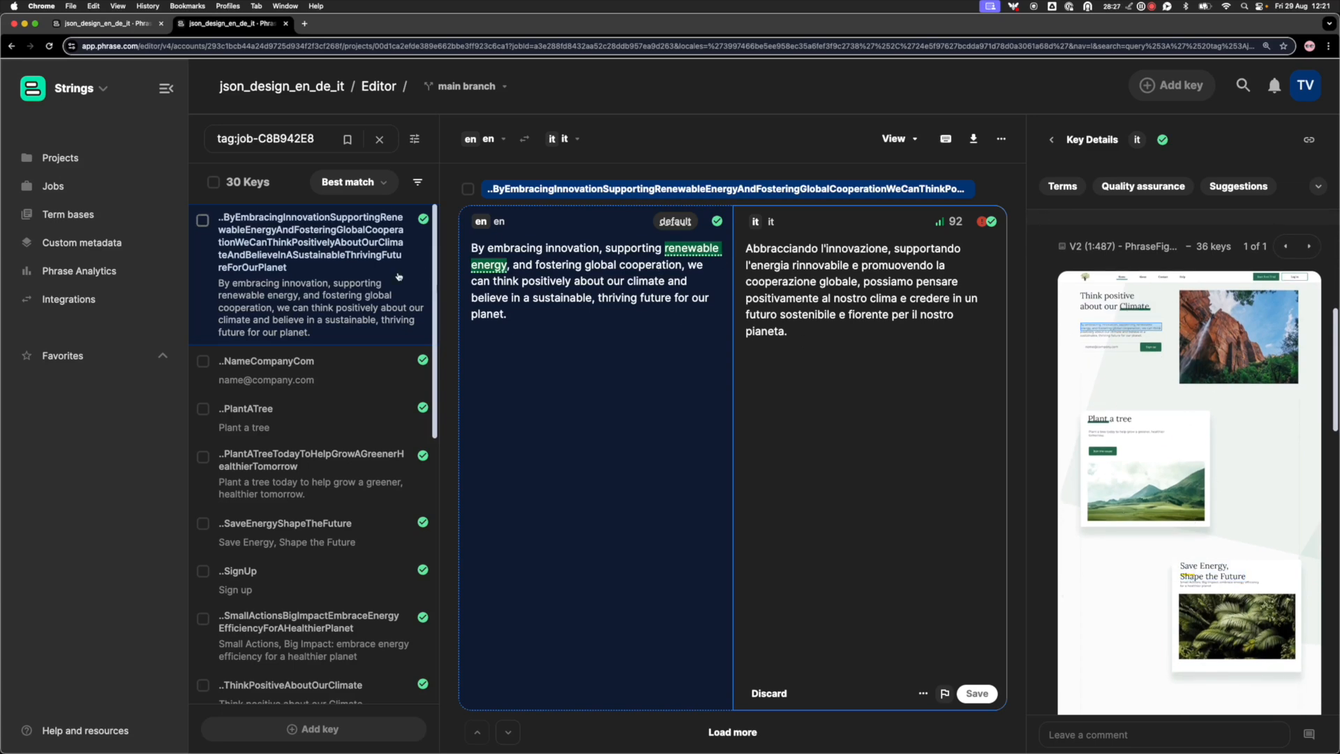
pyautogui.click(1127, 338)
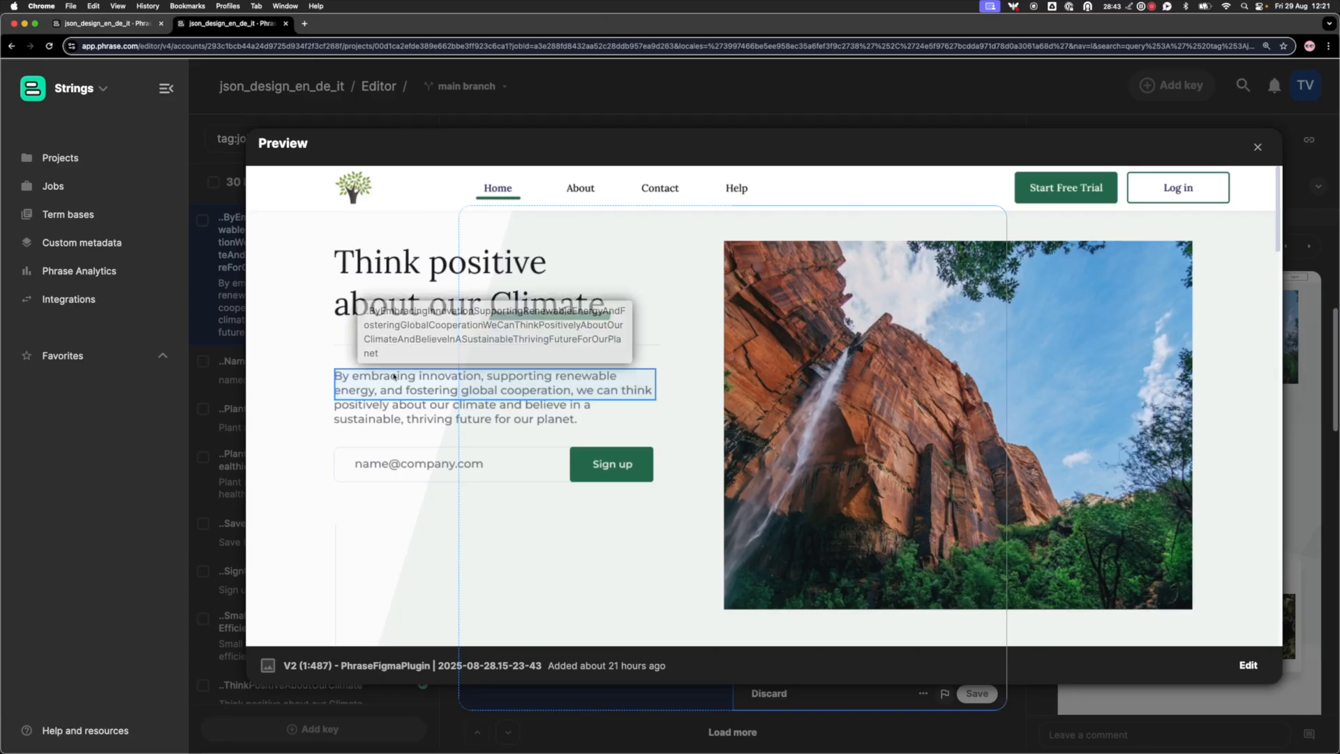
pyautogui.click(580, 389)
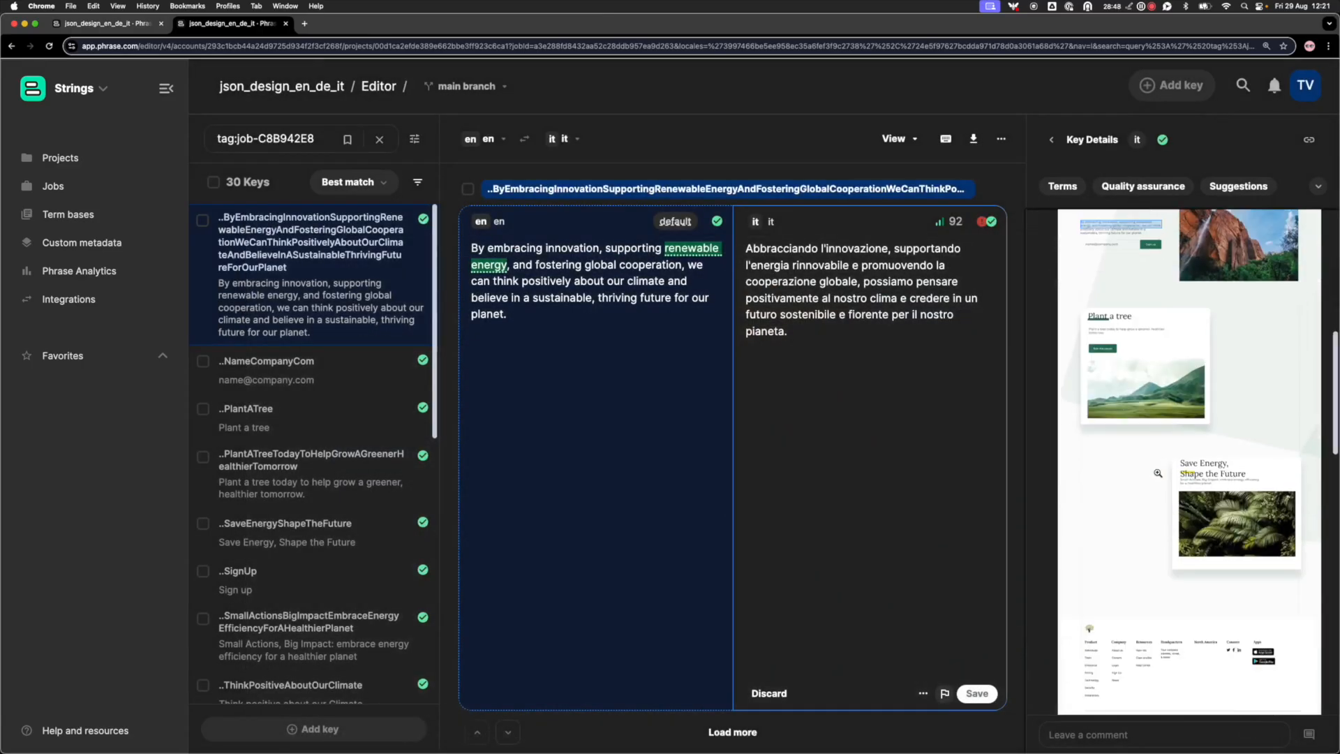
# Review the jobs and tags assigned to the selected key in its details
pyautogui.scroll(-6, 1158, 473)
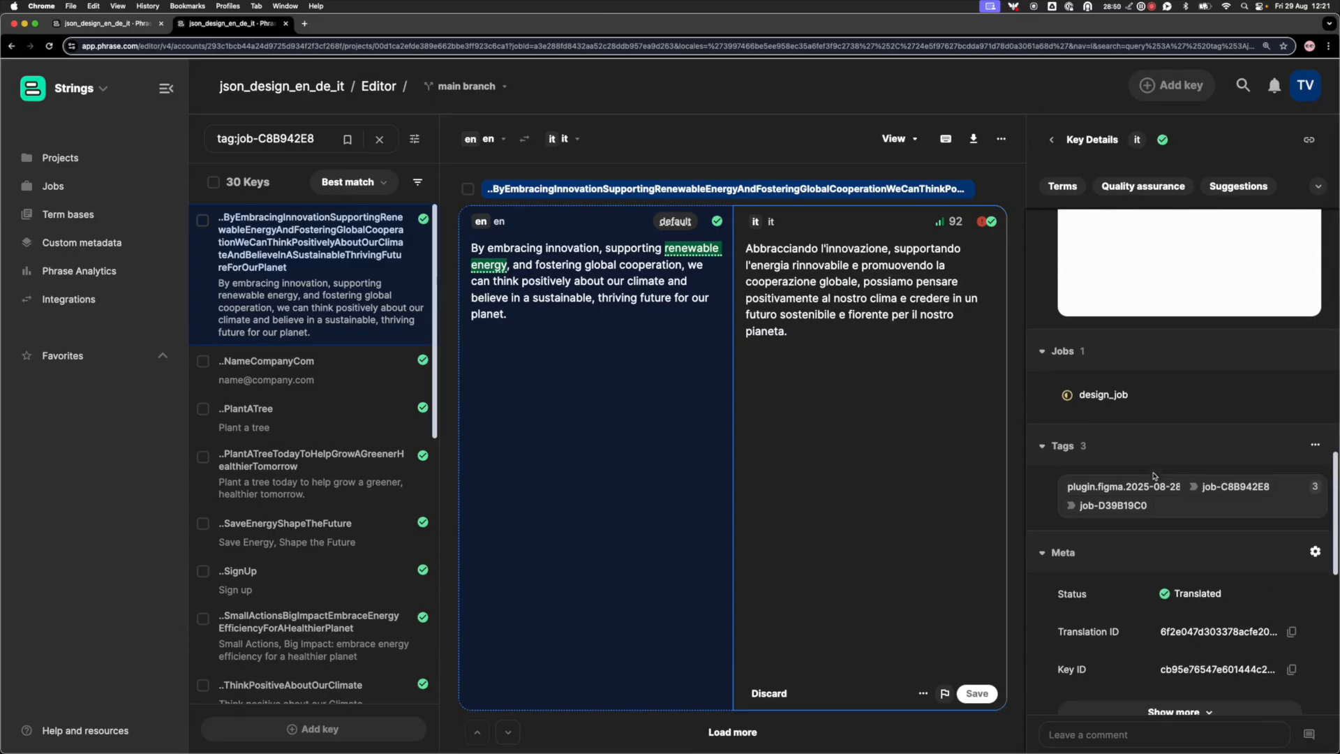
pyautogui.scroll(-1, 1154, 477)
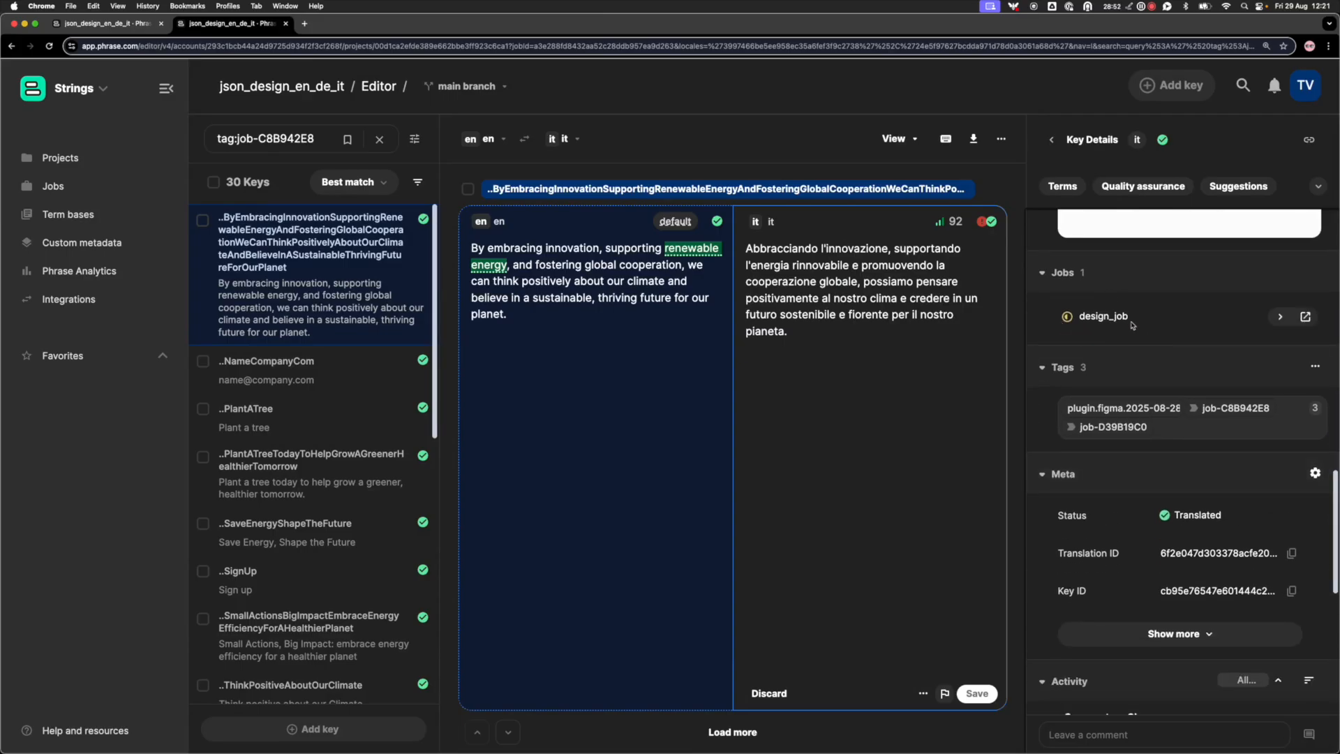
pyautogui.scroll(-1, 1061, 426)
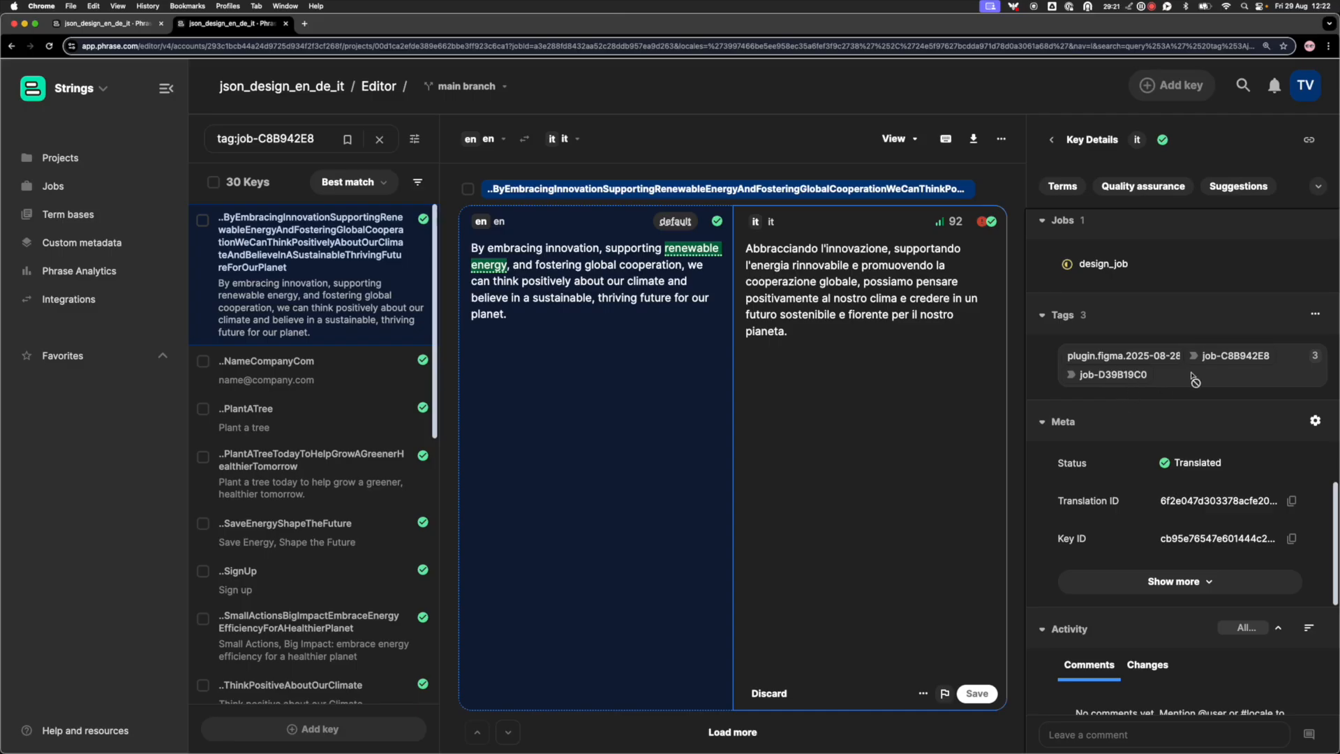
pyautogui.scroll(-1, 1117, 412)
pyautogui.scroll(-5, 1116, 411)
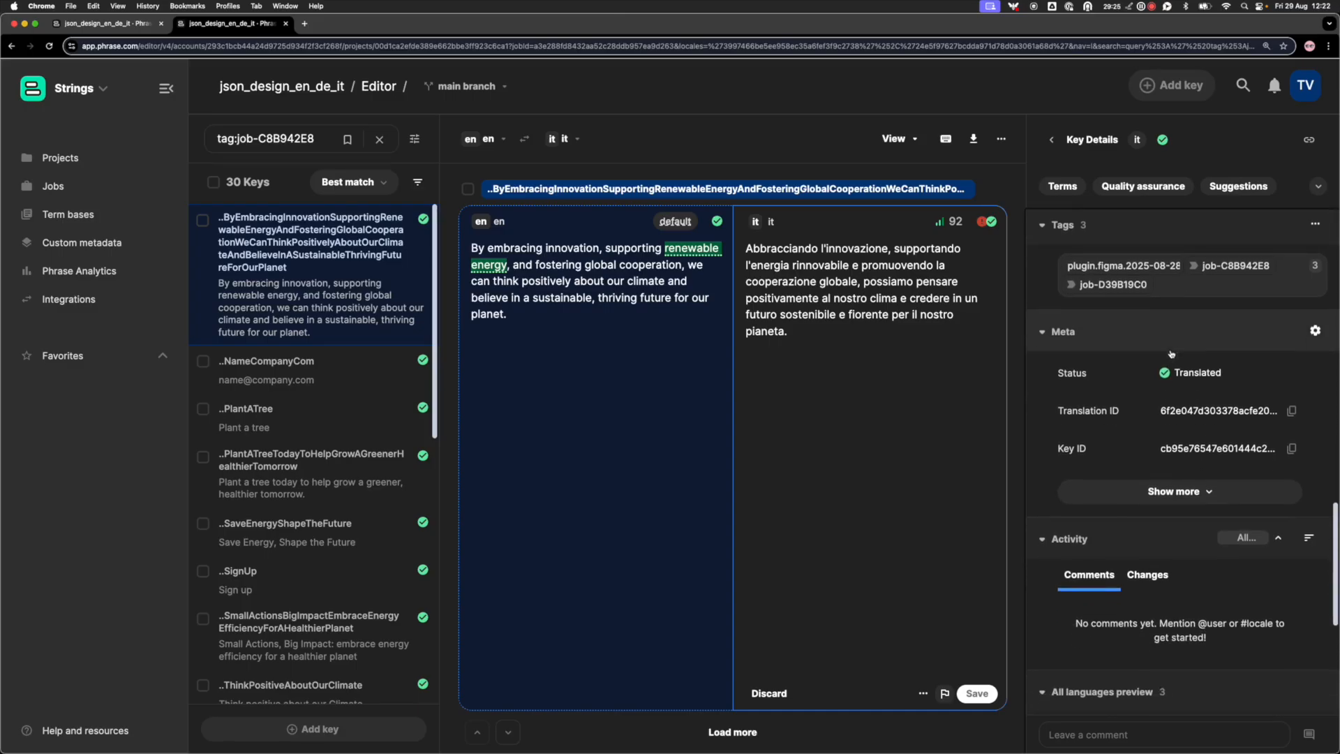
# Expand the key's meta information and review the additional fields, from the IDs and last update to plural forms, type, author and creation date
pyautogui.scroll(-1, 1170, 355)
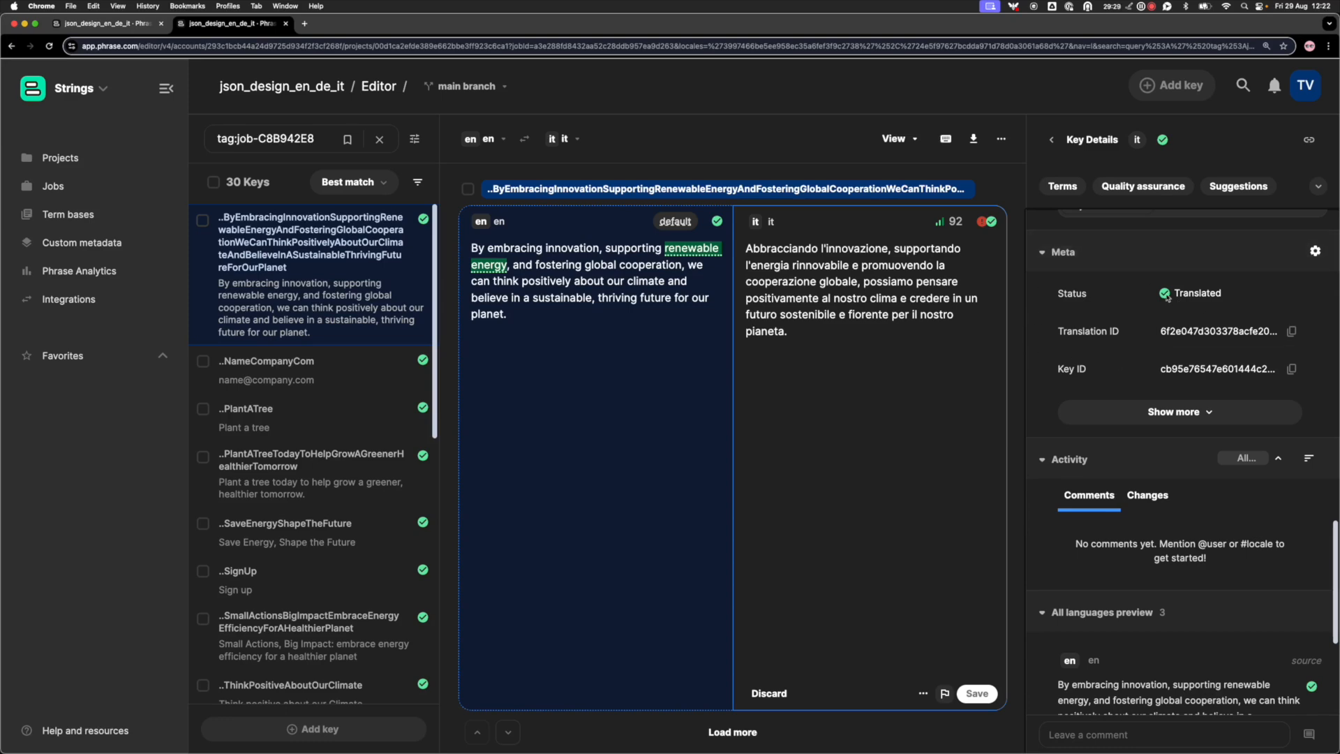
pyautogui.scroll(-1, 1130, 311)
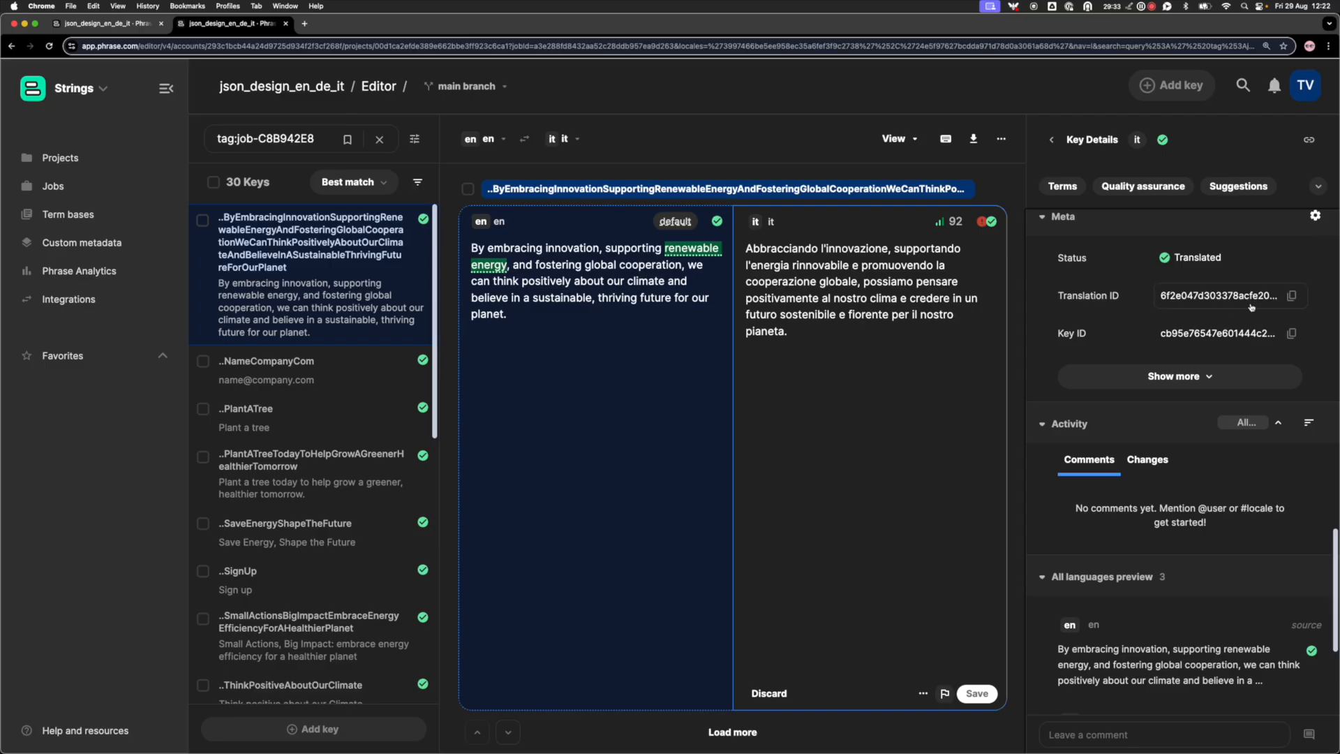
pyautogui.scroll(-1, 1164, 328)
pyautogui.click(1155, 359)
pyautogui.scroll(-2, 1146, 357)
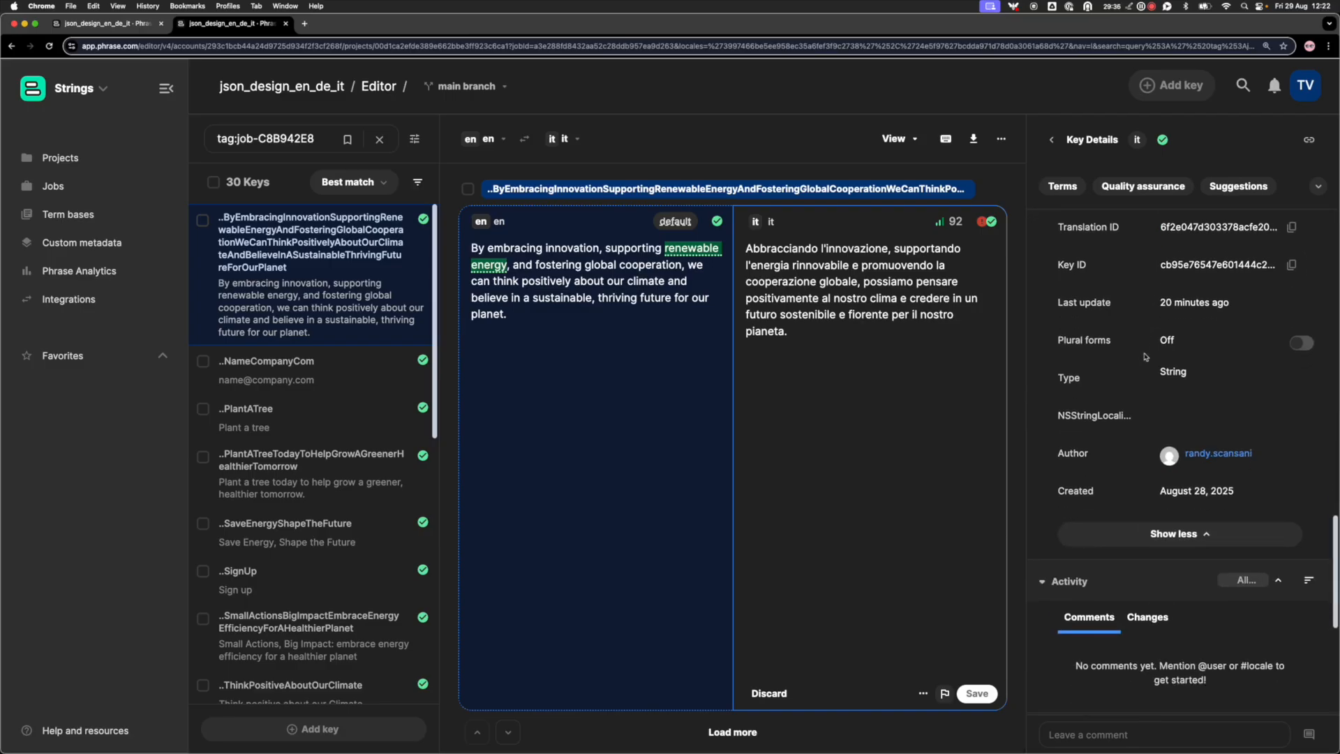
pyautogui.scroll(-1, 1140, 384)
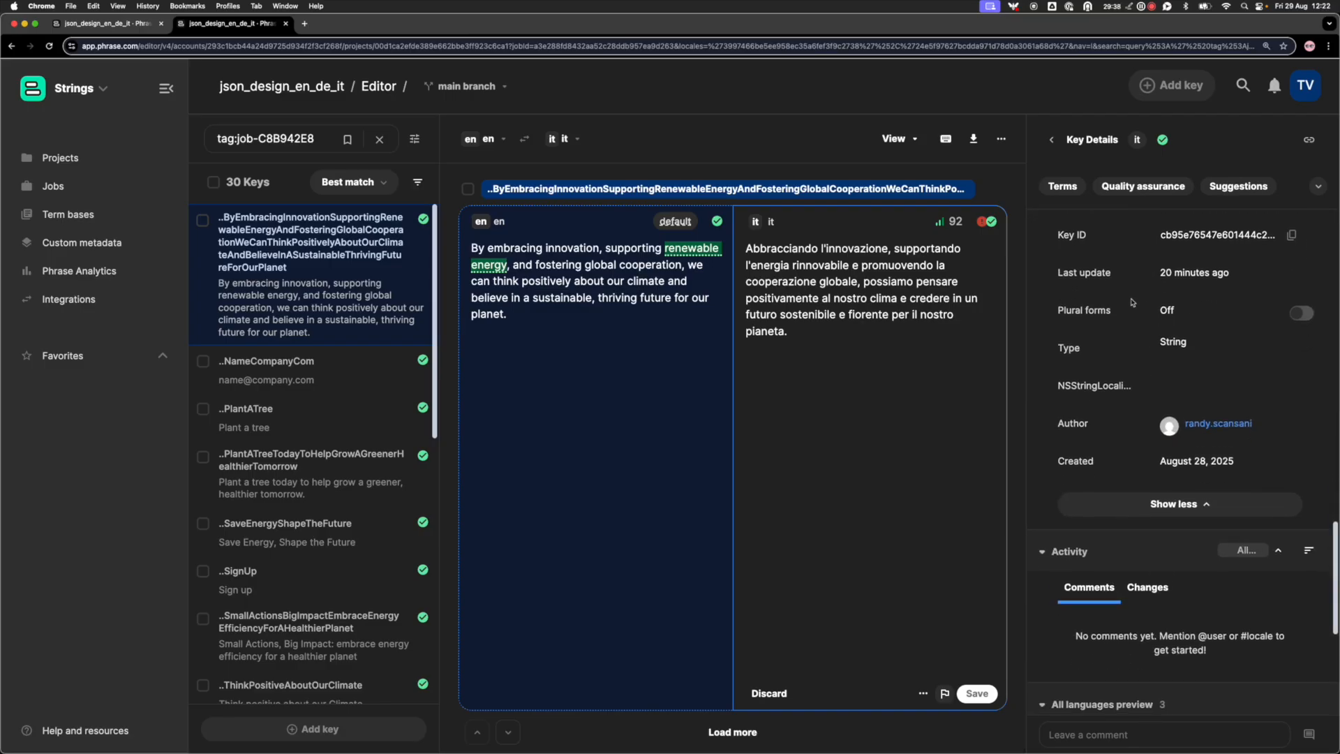
pyautogui.scroll(-2, 1128, 360)
pyautogui.scroll(-2, 1129, 358)
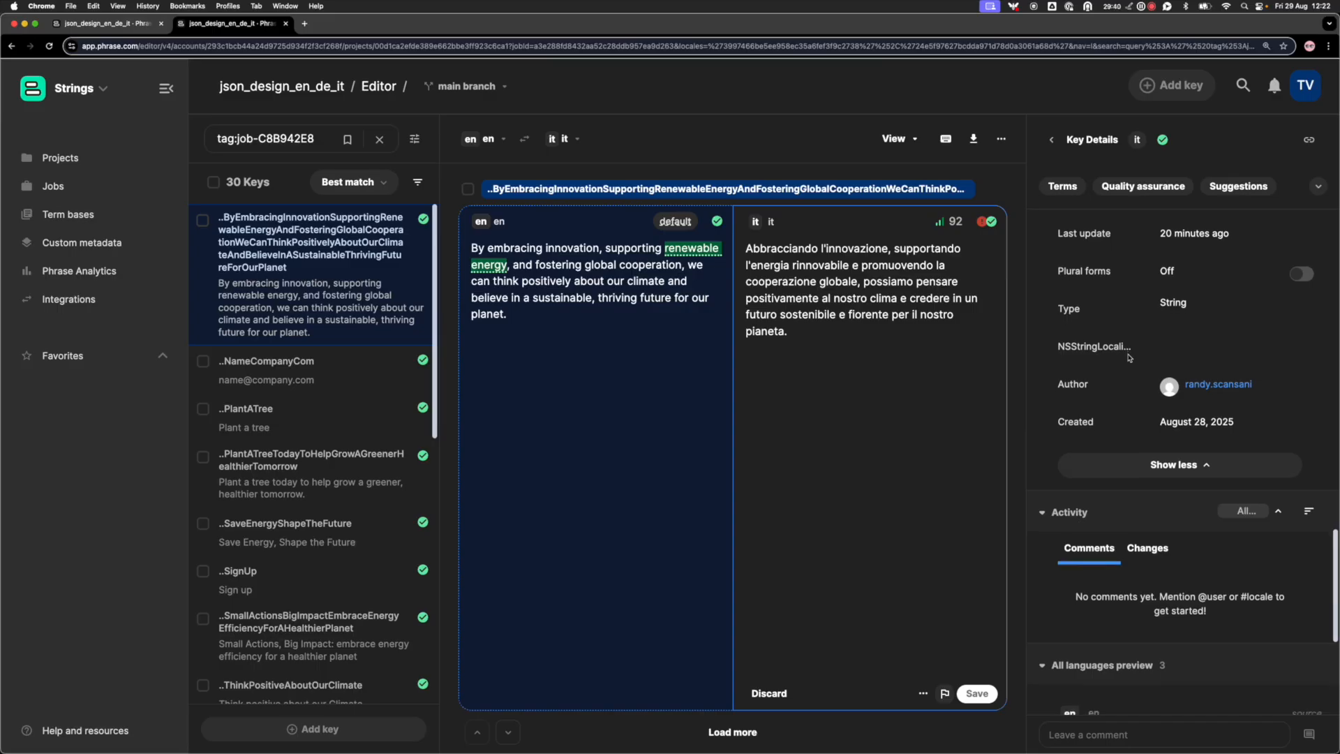
# Show the change history in the key's activity and review the recorded translation change
pyautogui.scroll(-6, 1130, 358)
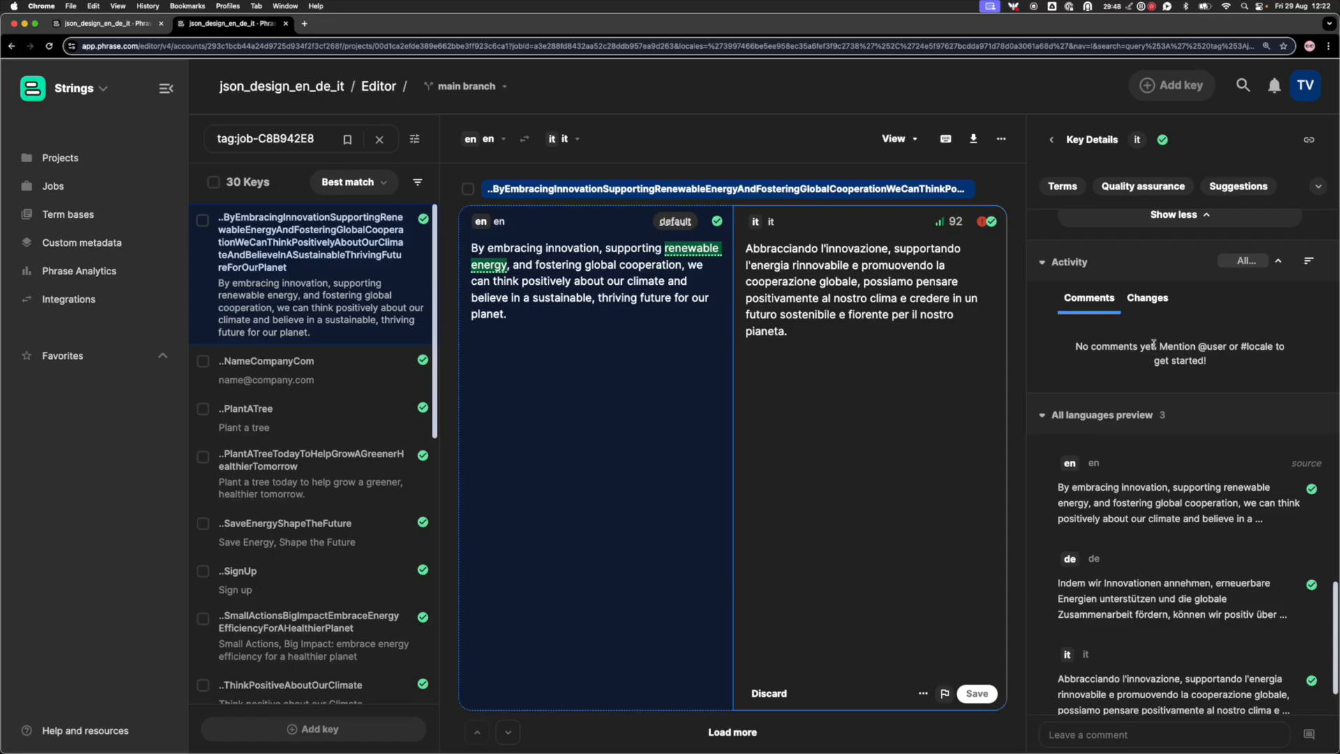
pyautogui.click(1148, 298)
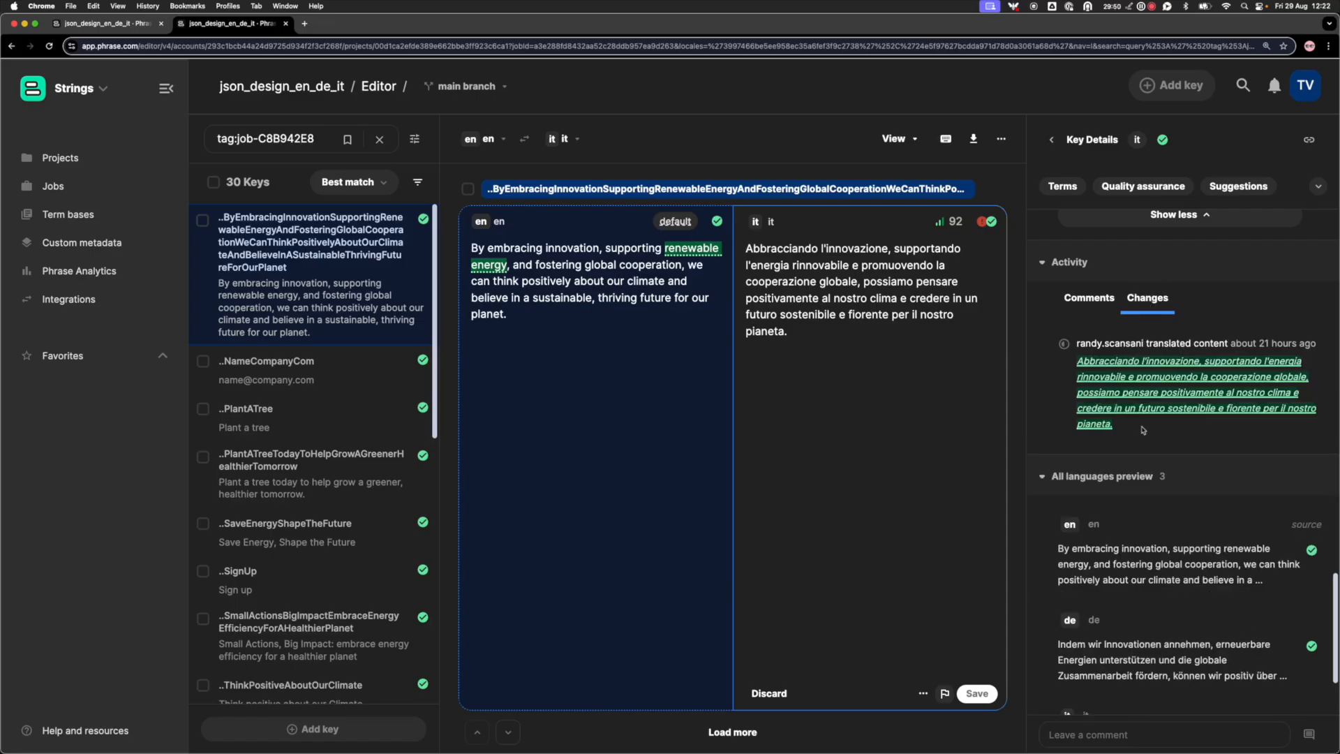
pyautogui.scroll(-1, 1143, 429)
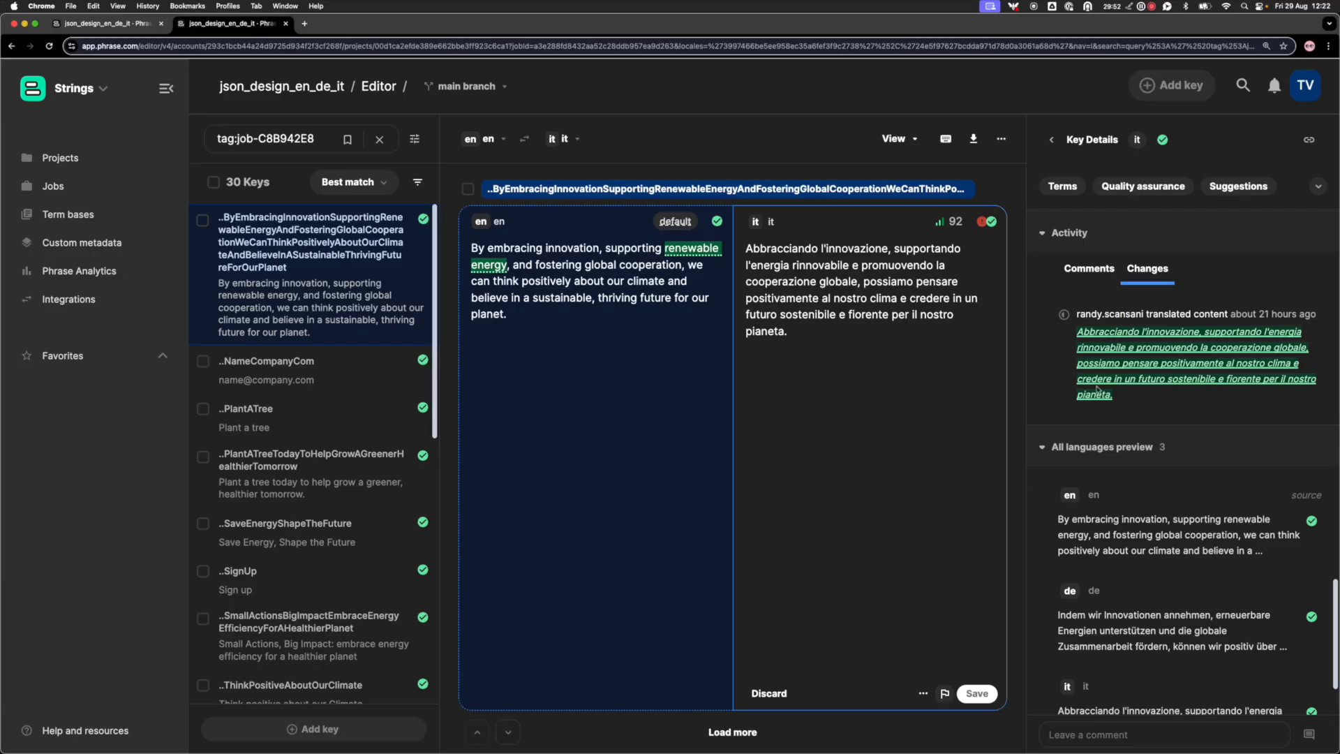
pyautogui.scroll(-1, 1179, 342)
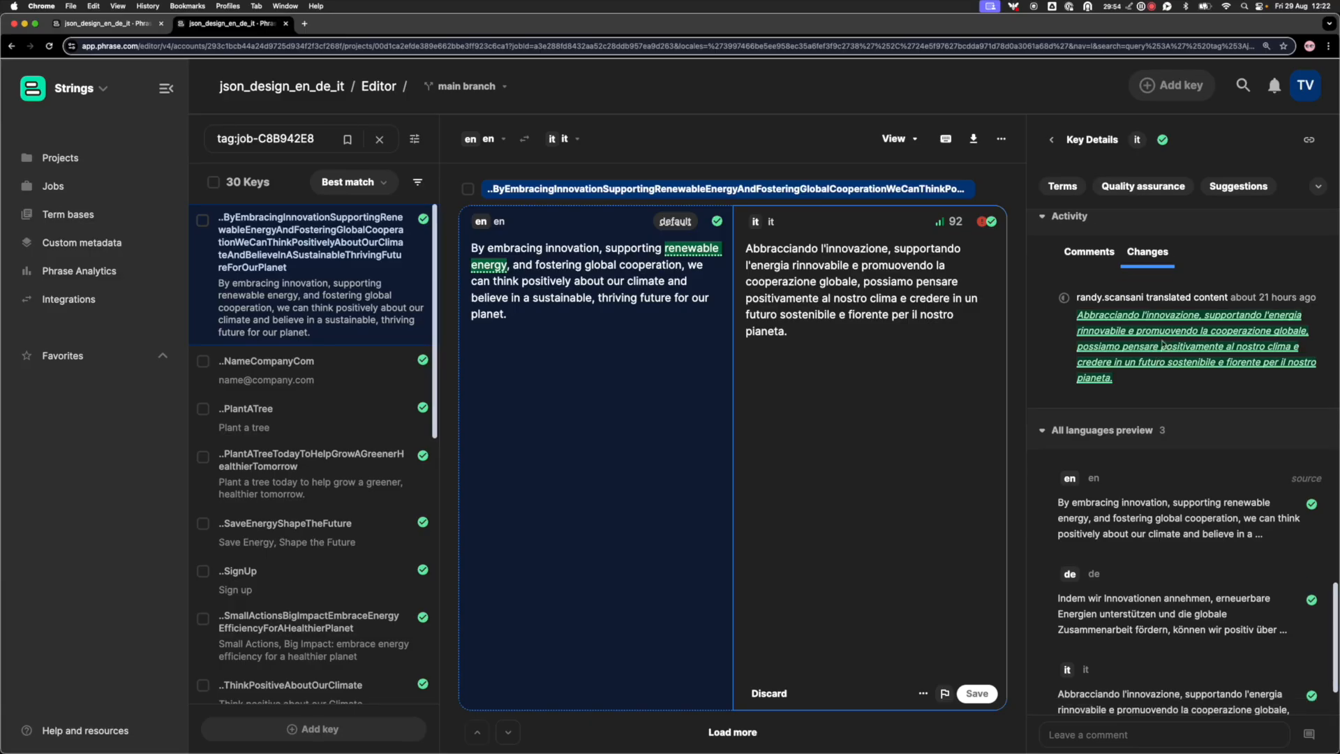
# Review the key's previews in all languages, its linked keys and its custom metadata
pyautogui.scroll(-5, 1178, 370)
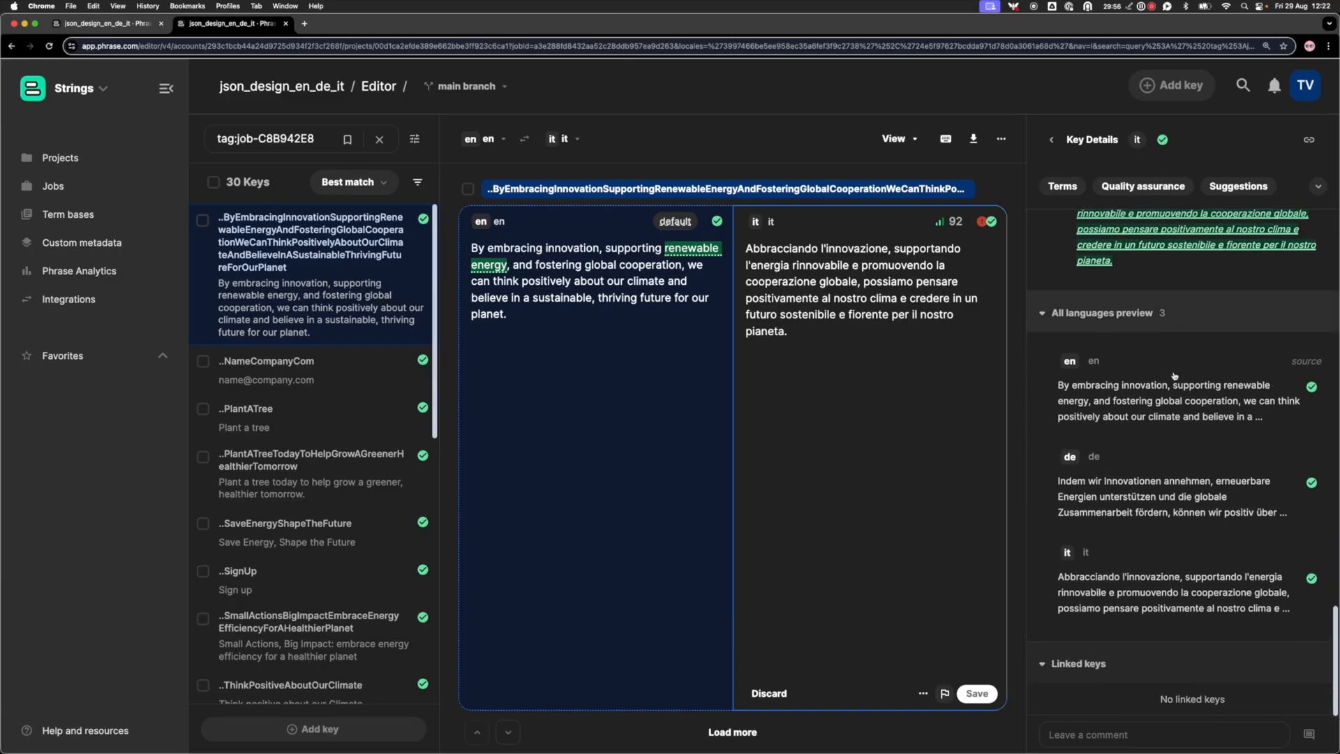
pyautogui.scroll(-1, 1175, 376)
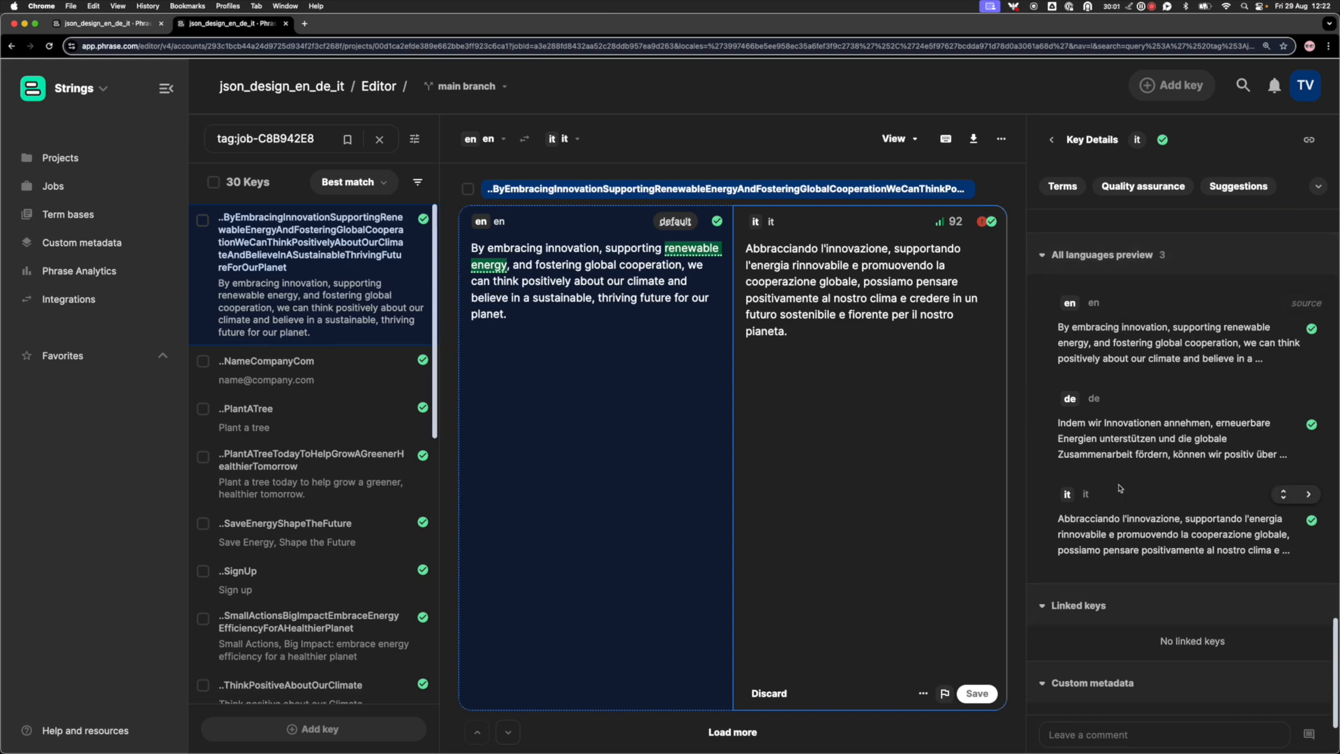
pyautogui.scroll(-1, 1119, 488)
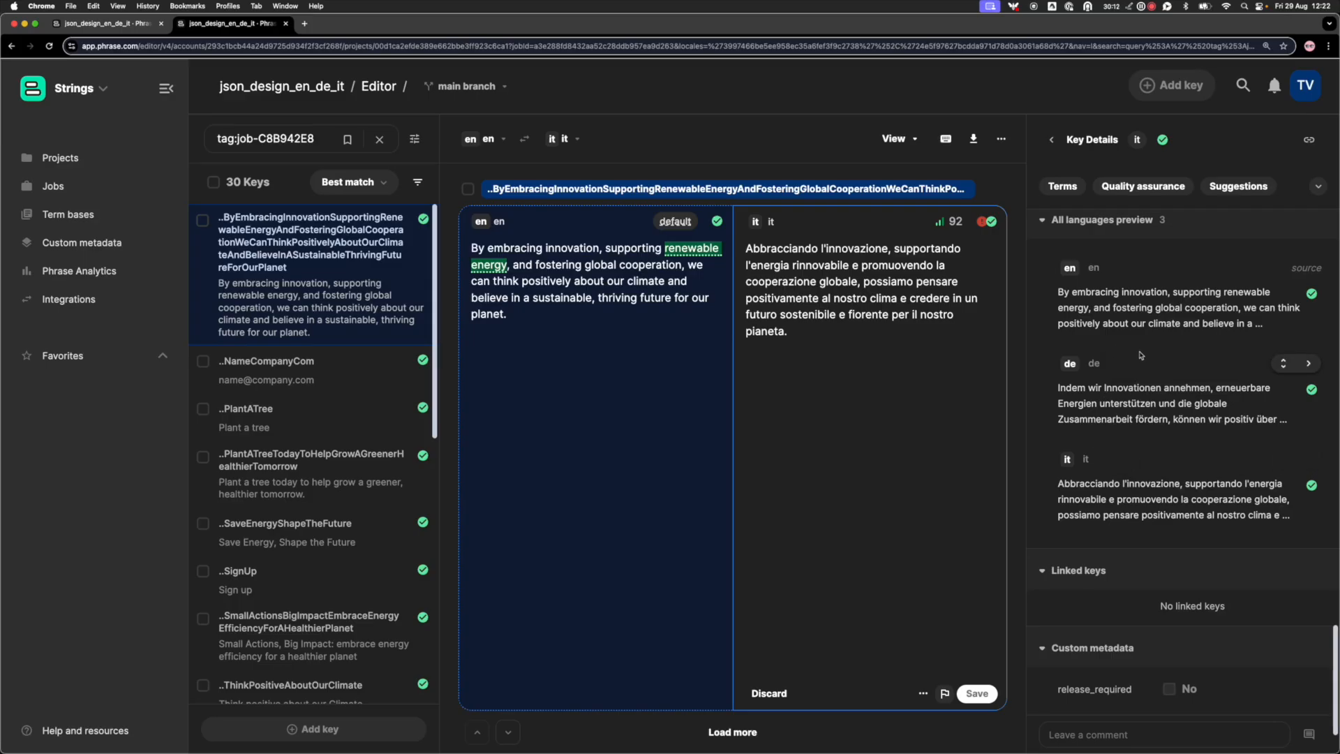
pyautogui.scroll(-2, 1134, 363)
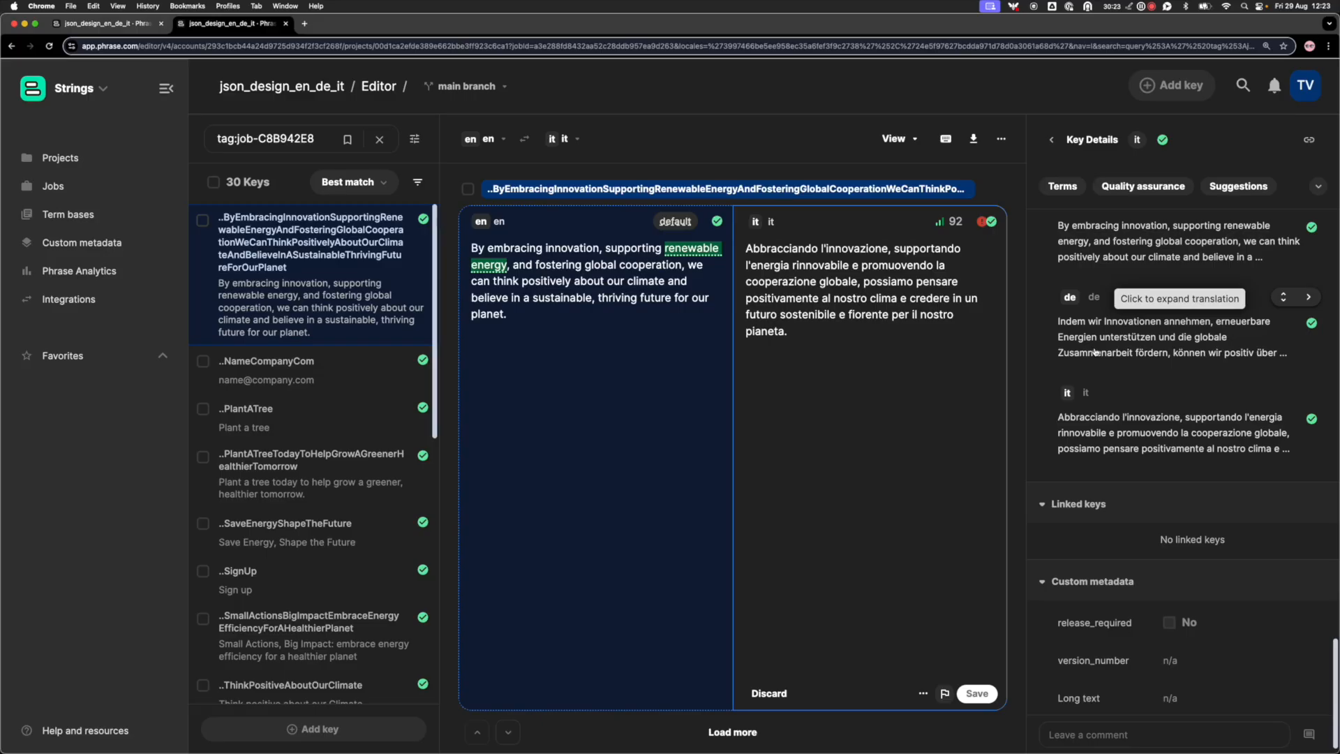
pyautogui.scroll(-1, 1097, 350)
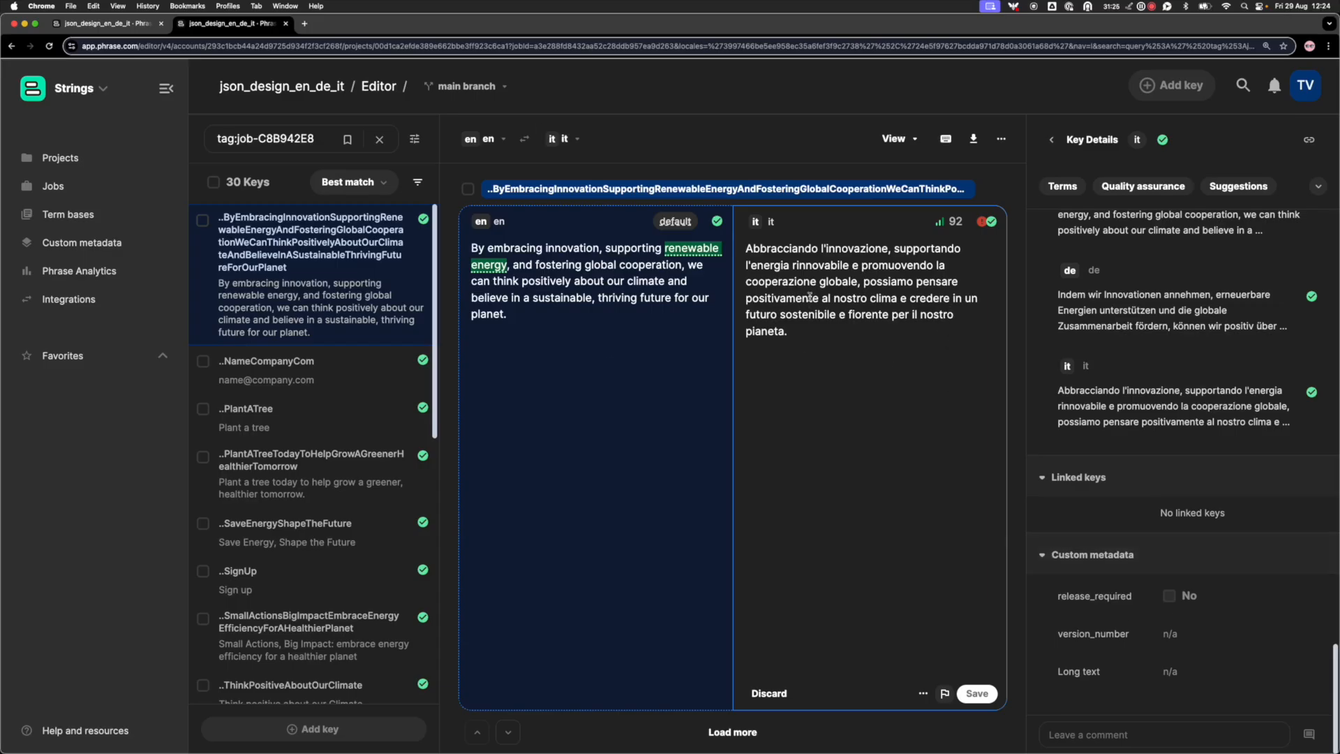
pyautogui.scroll(-1, 1171, 626)
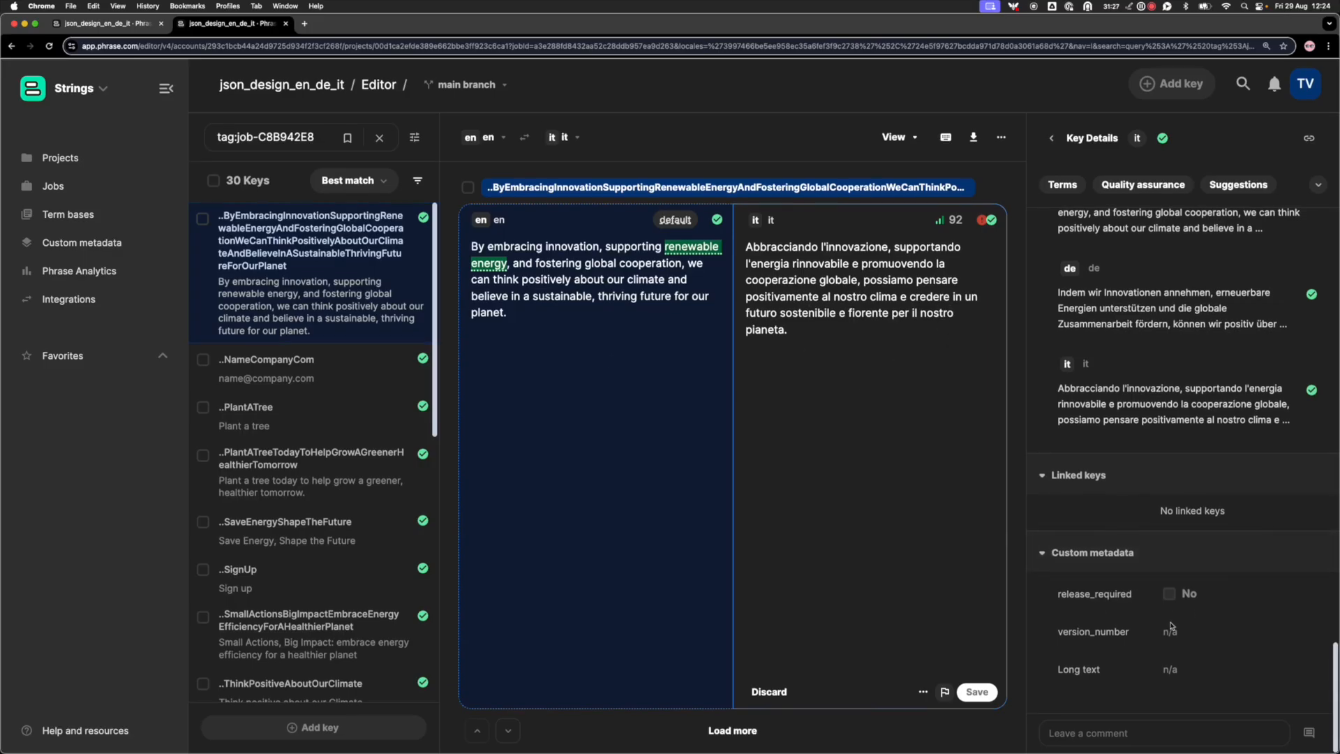
# Post a comment on the key that mentions its author and asks "Can you provide more info about this key?"
pyautogui.click(1097, 738)
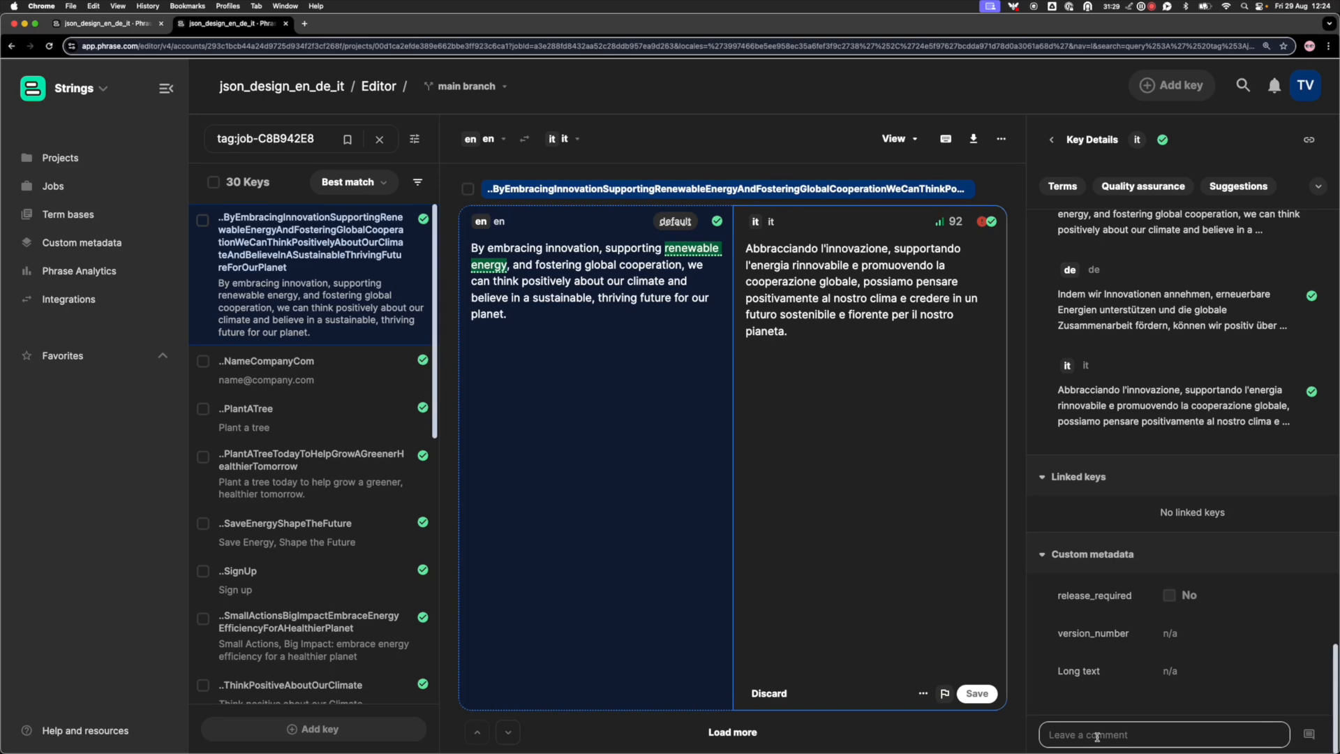
pyautogui.click(1097, 737)
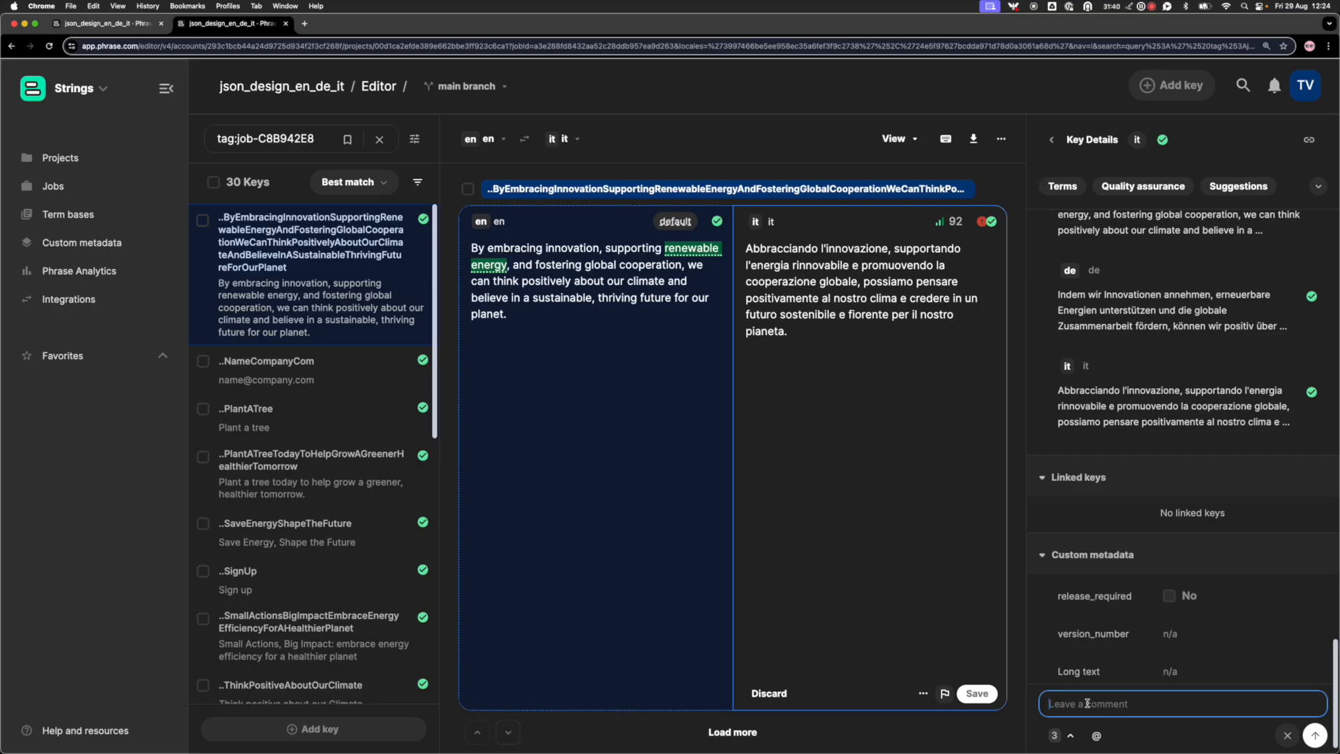
pyautogui.write('@')
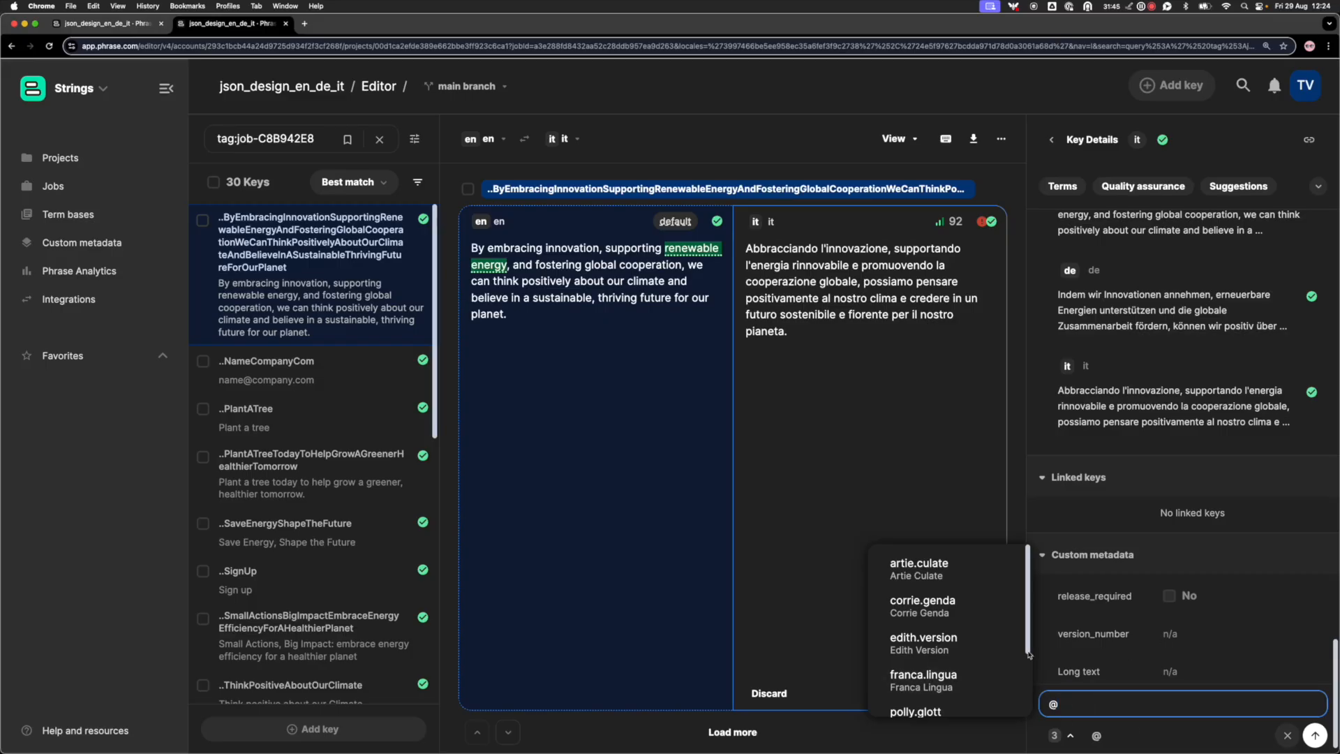
pyautogui.scroll(-2, 921, 656)
pyautogui.scroll(-1, 921, 656)
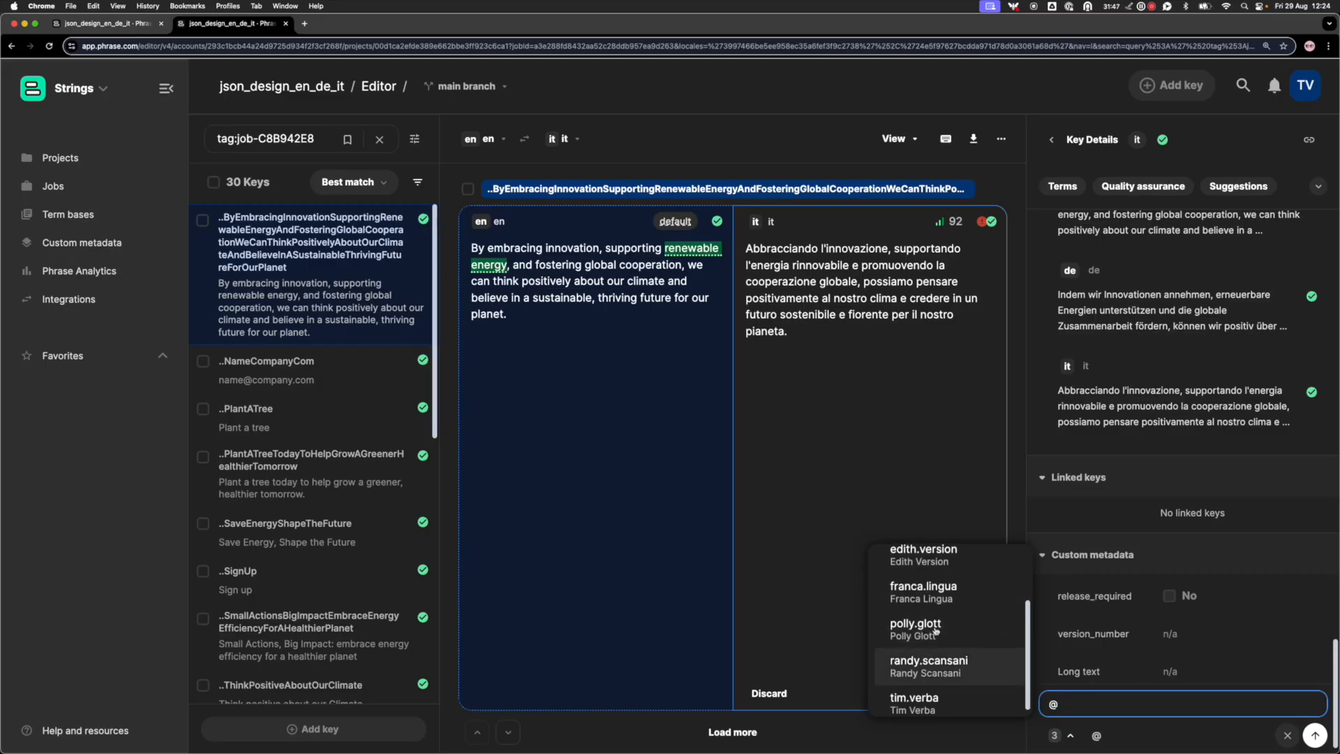
pyautogui.scroll(2, 944, 637)
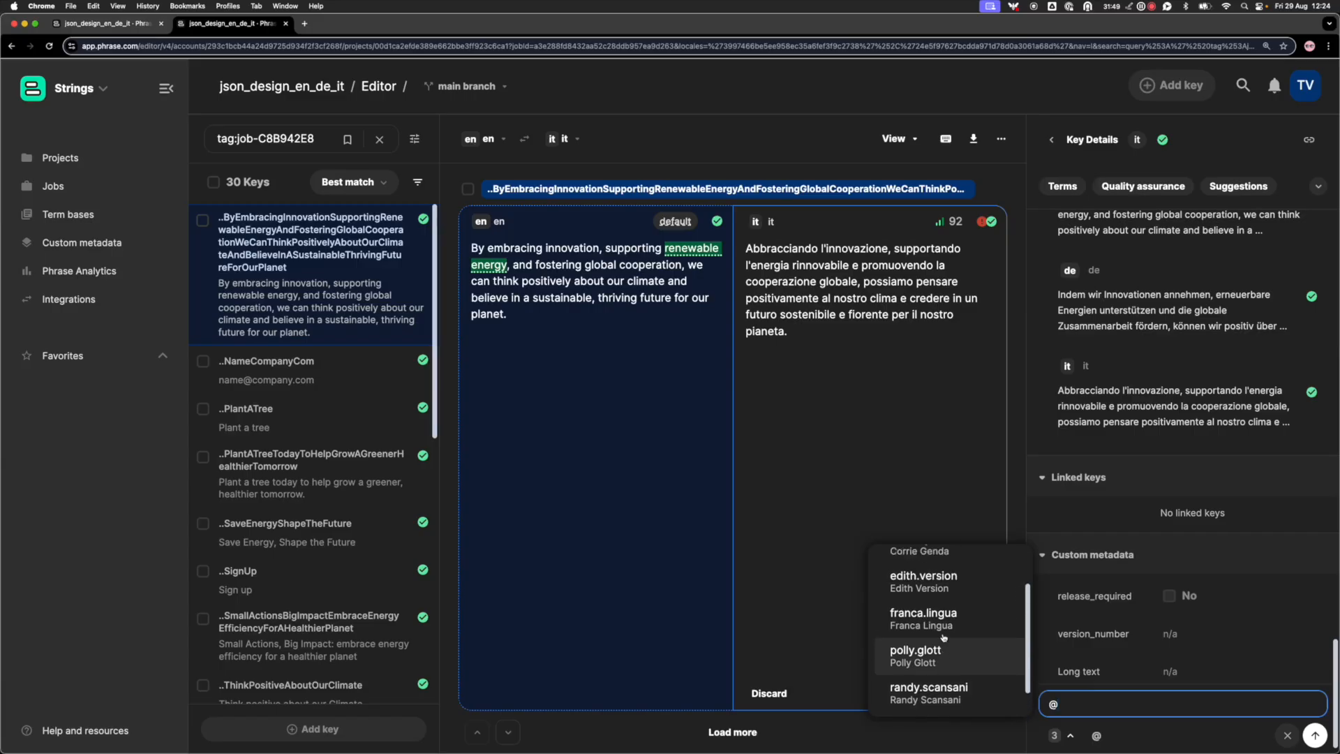
pyautogui.scroll(-2, 943, 637)
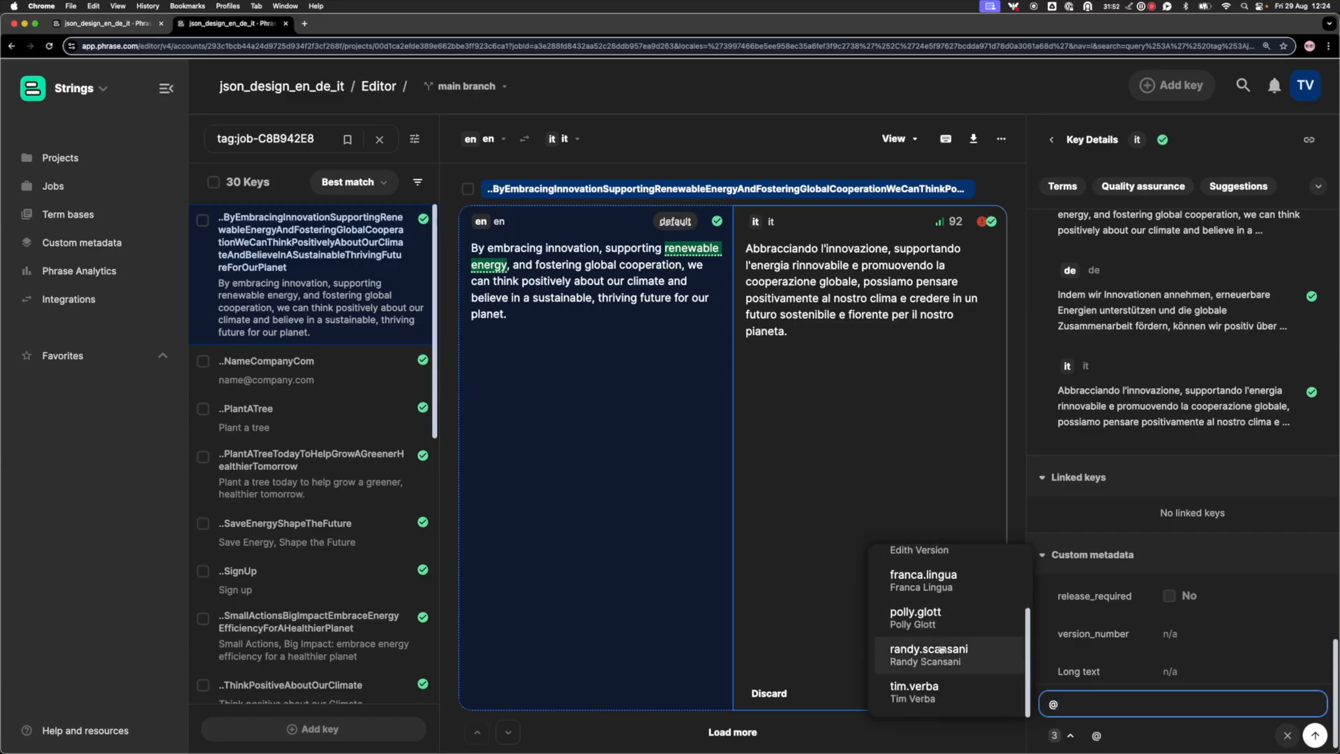
pyautogui.click(941, 653)
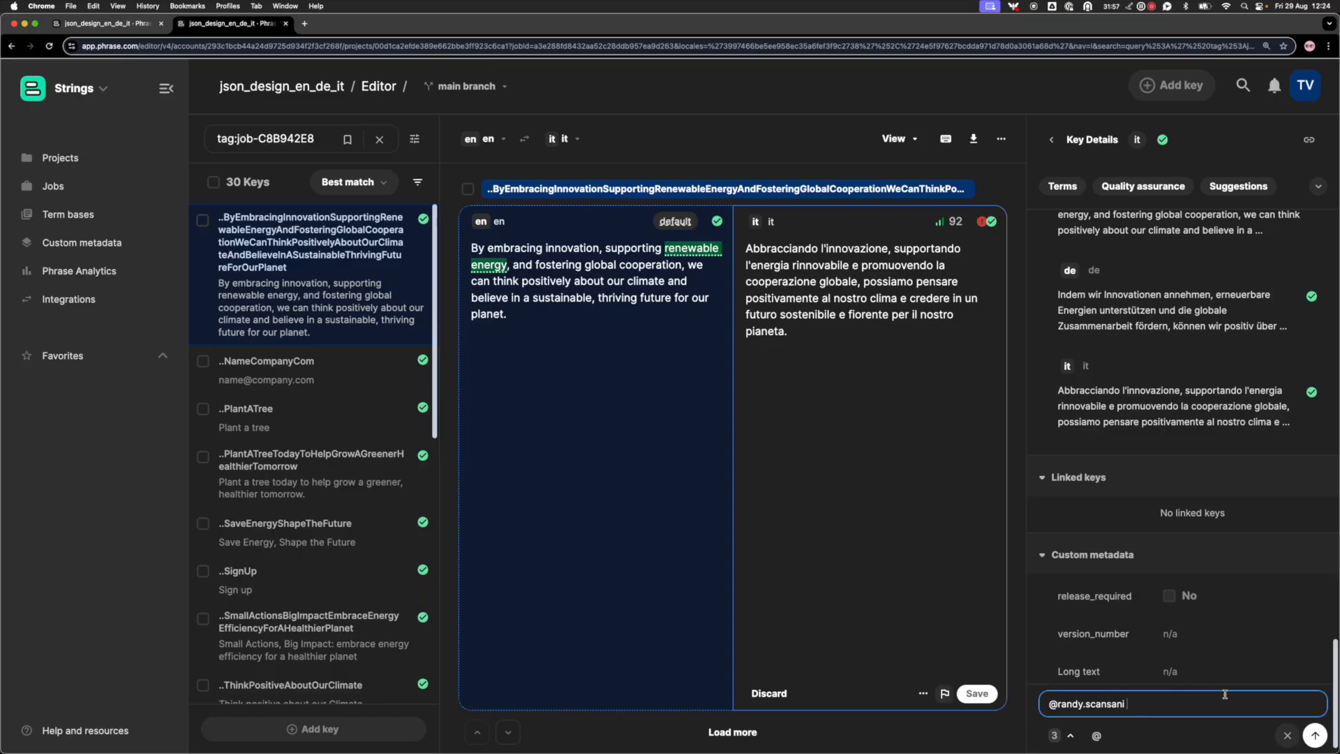
pyautogui.write('Can you provide more info about this key?')
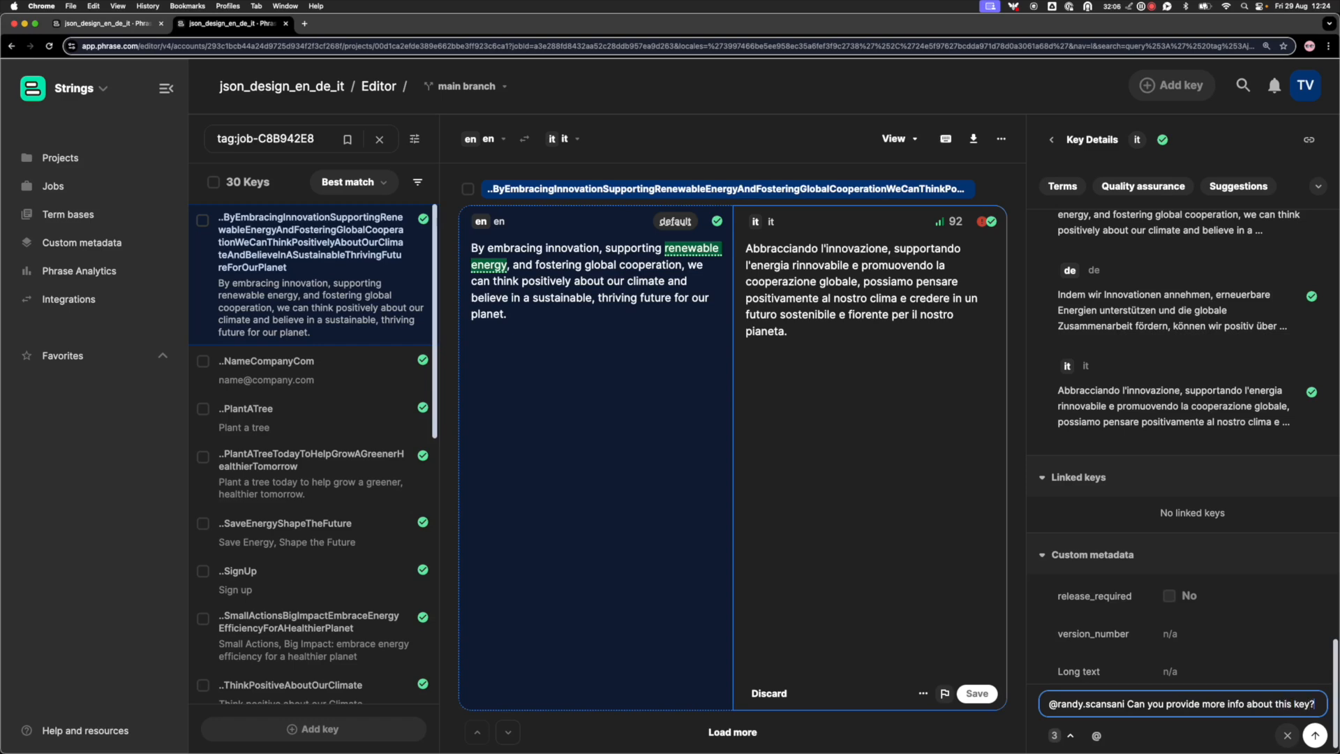
pyautogui.press('Return')
pyautogui.click(1315, 736)
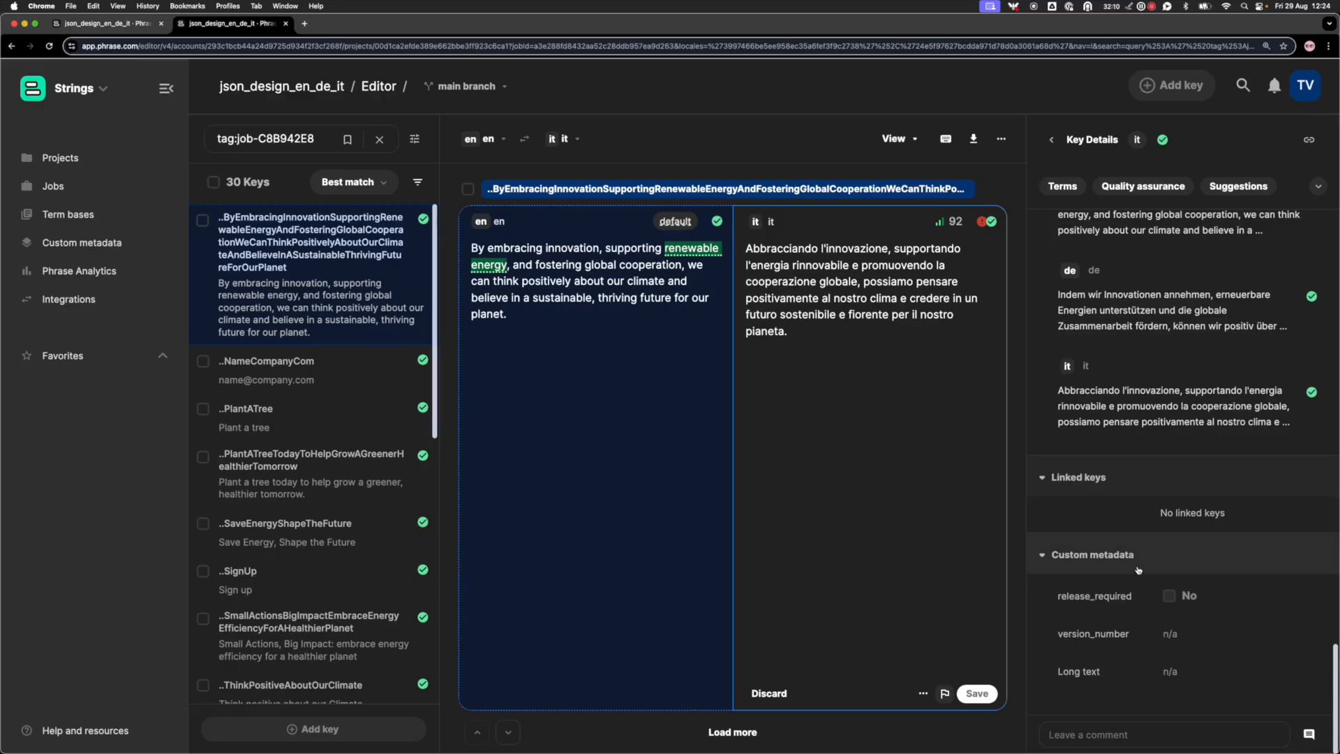
# Switch the key's activity from changes to comments and check the posted comment
pyautogui.scroll(5, 1144, 530)
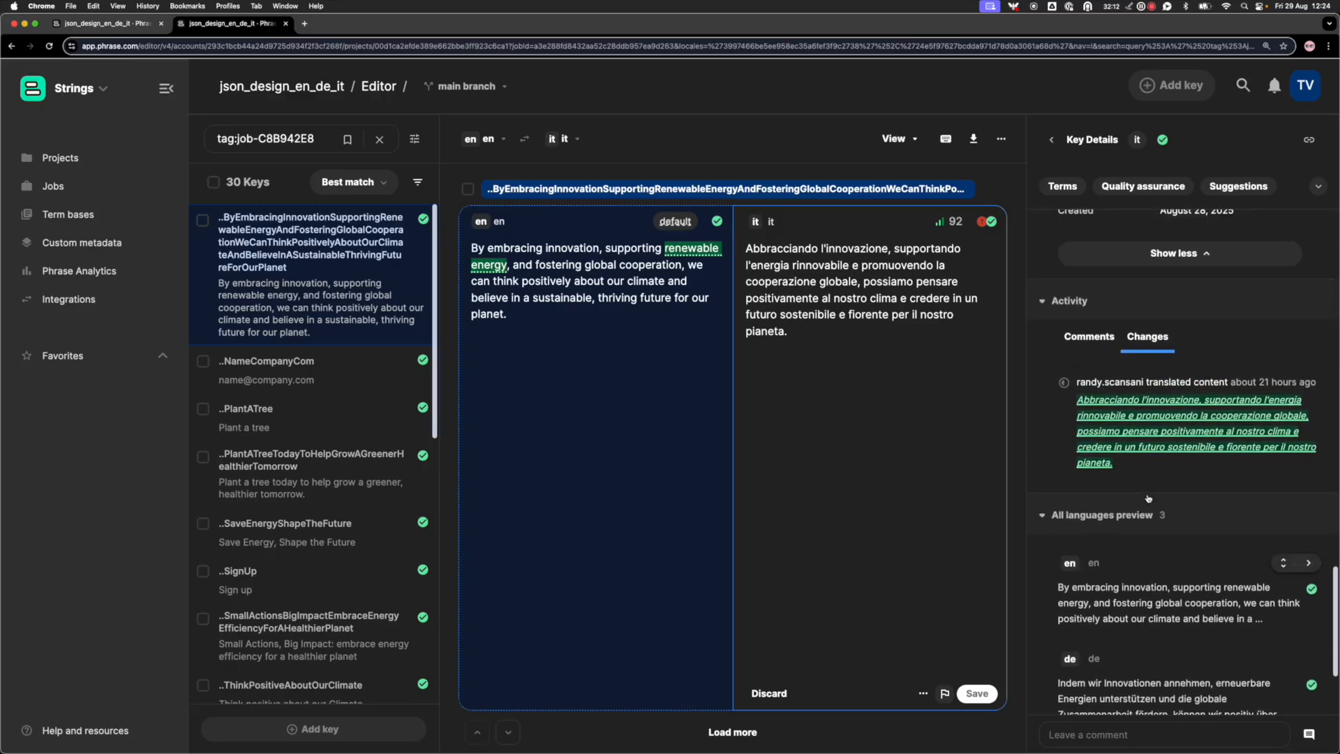
pyautogui.scroll(3, 1149, 498)
pyautogui.click(1099, 437)
pyautogui.moveTo(1124, 523)
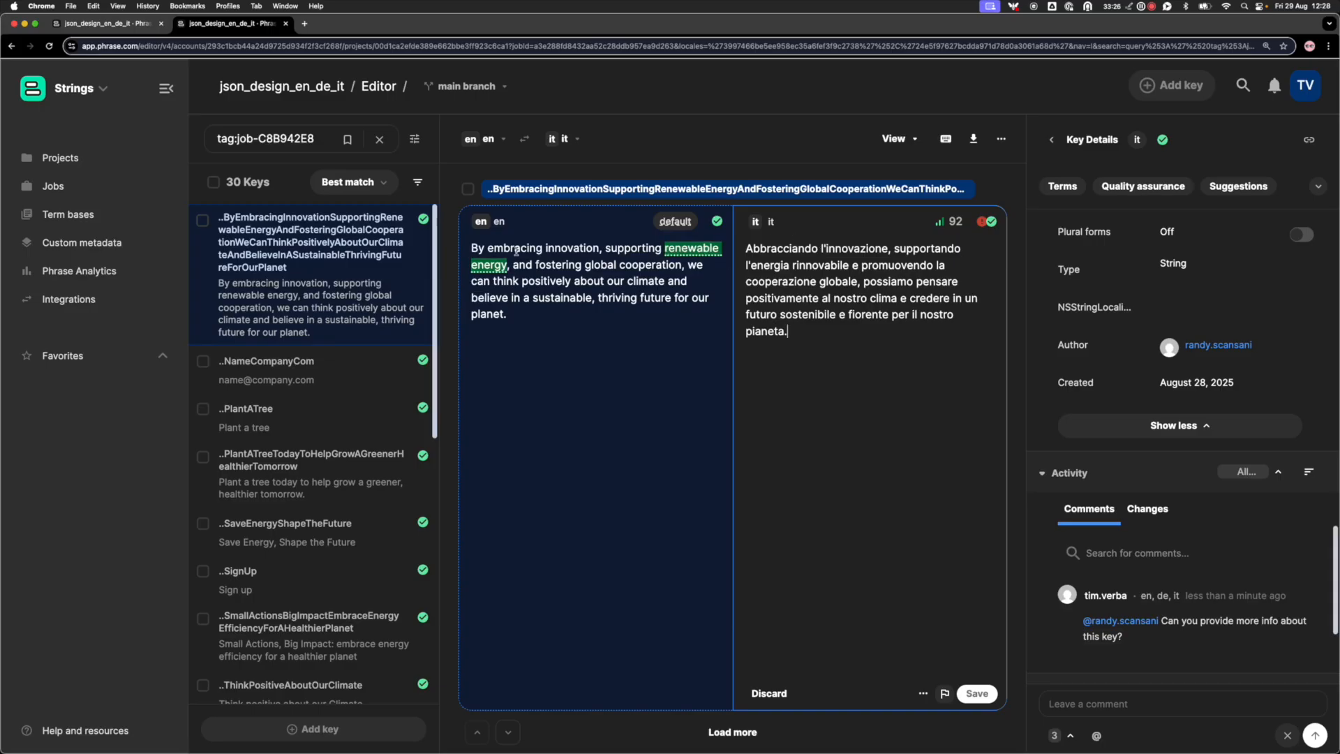
# Check the missing term reported by quality assurance and preview the term base entry for "renewable energy"
pyautogui.scroll(5, 1140, 310)
pyautogui.scroll(5, 1139, 309)
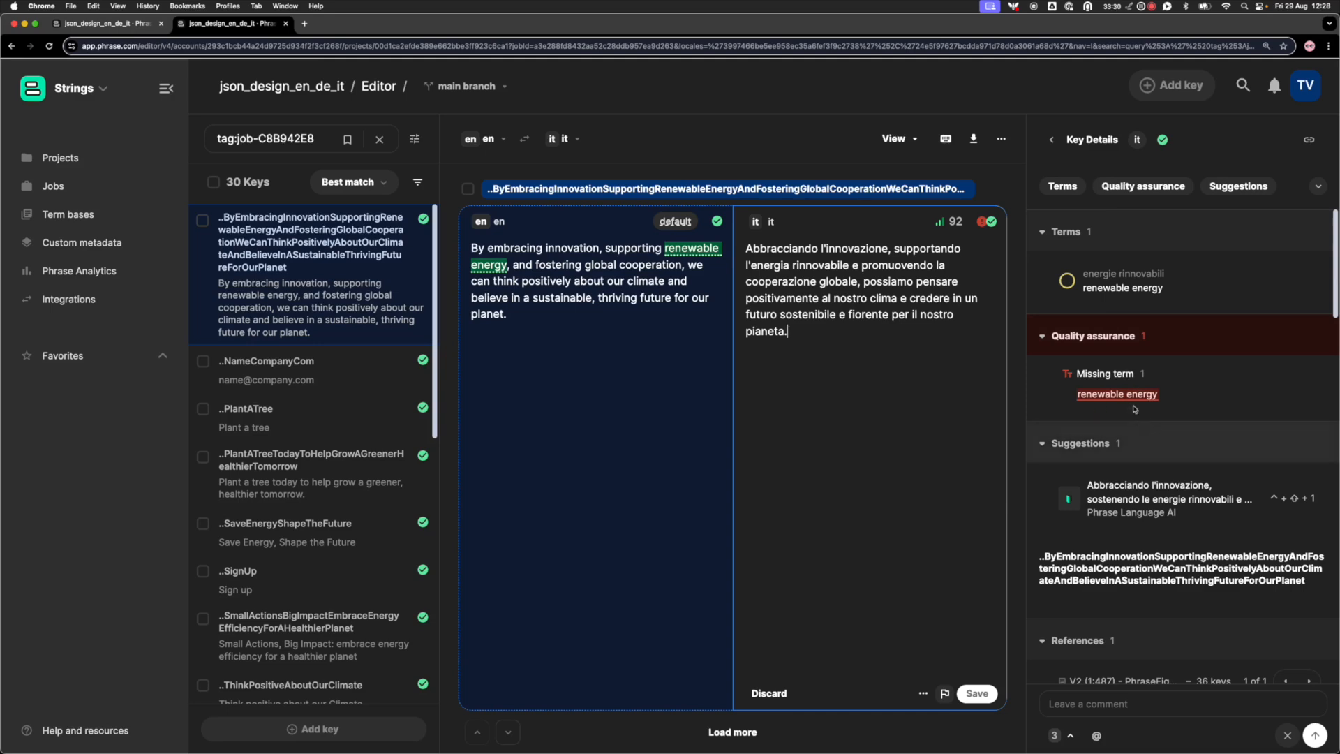
pyautogui.moveTo(1129, 276)
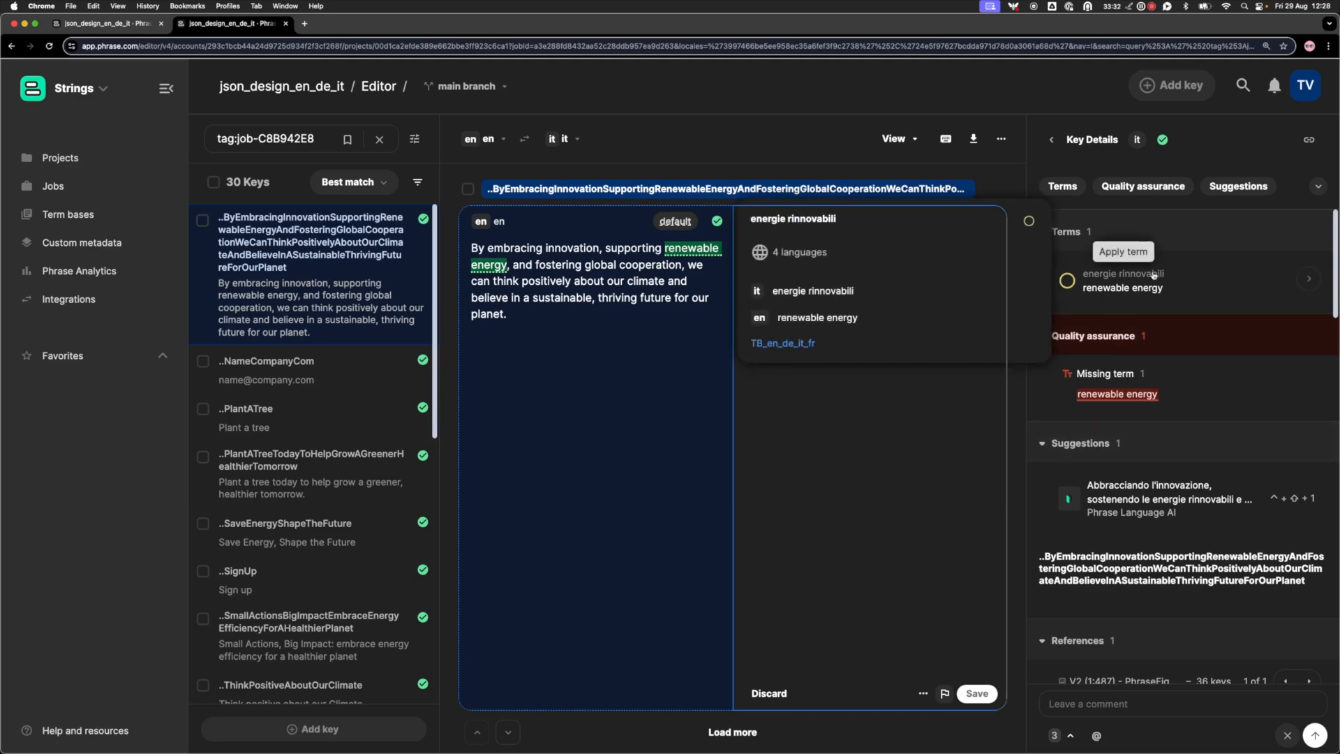
# Edit the Italian translation so that the second line's term reads "le energie rinnovabili" after "supportando"
pyautogui.click(791, 265)
pyautogui.press('BackSpace')
pyautogui.write('e')
pyautogui.press('Left')
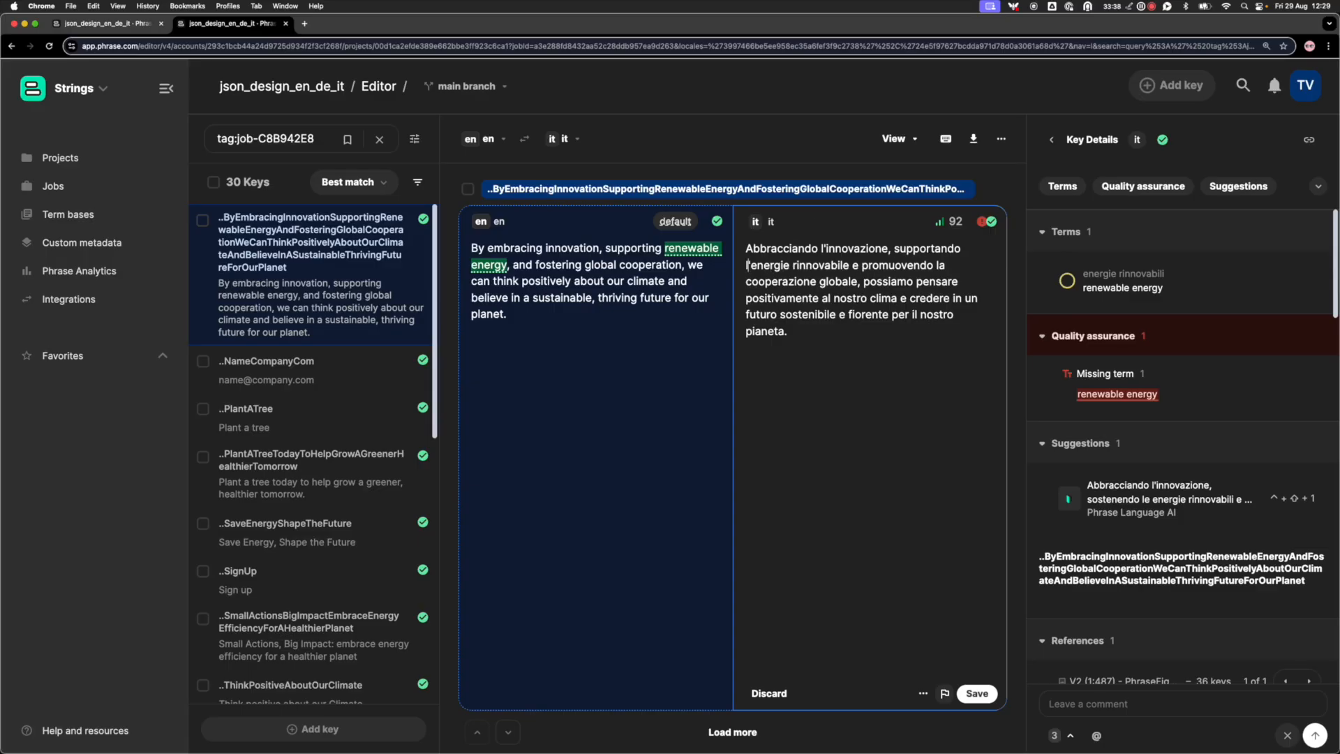
pyautogui.press('BackSpace')
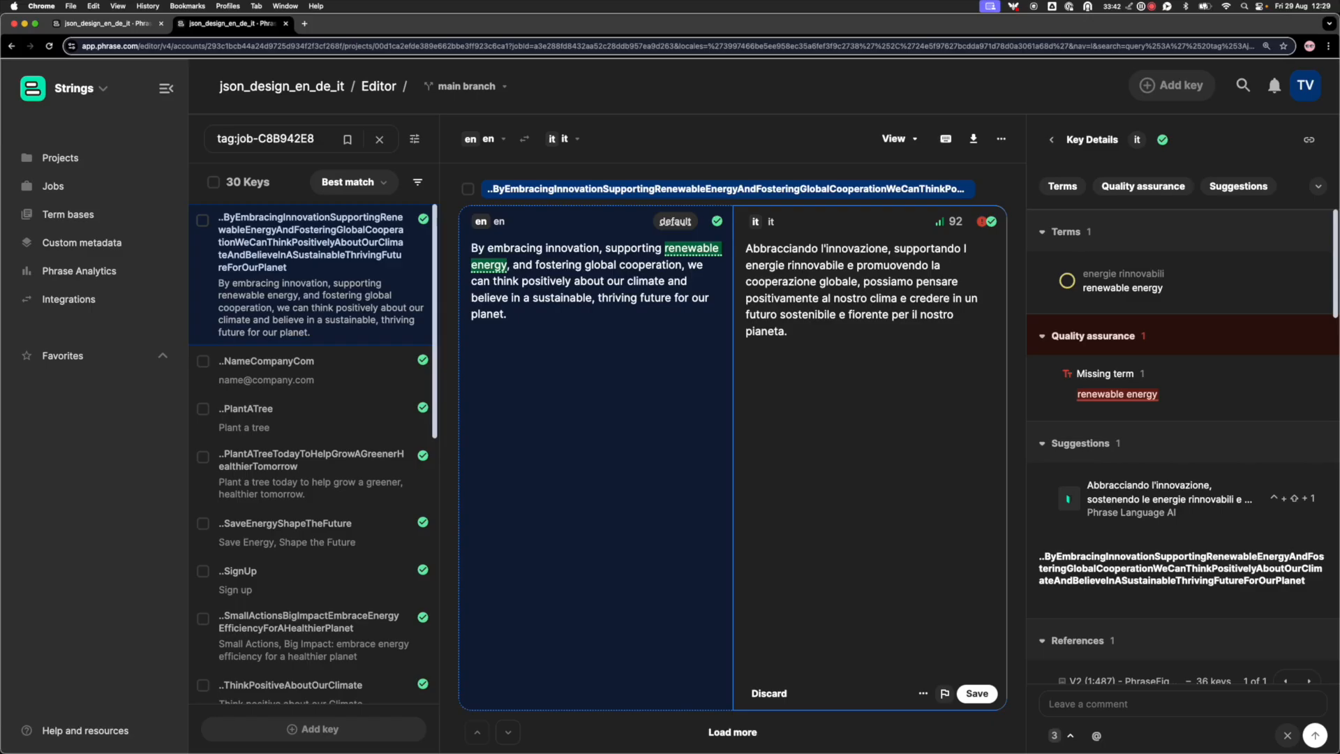
pyautogui.write('e')
pyautogui.press('Right')
pyautogui.press('Right')
pyautogui.press('Right')
pyautogui.press('Right')
pyautogui.press('Right')
pyautogui.press('Right')
pyautogui.press('BackSpace')
pyautogui.write('i')
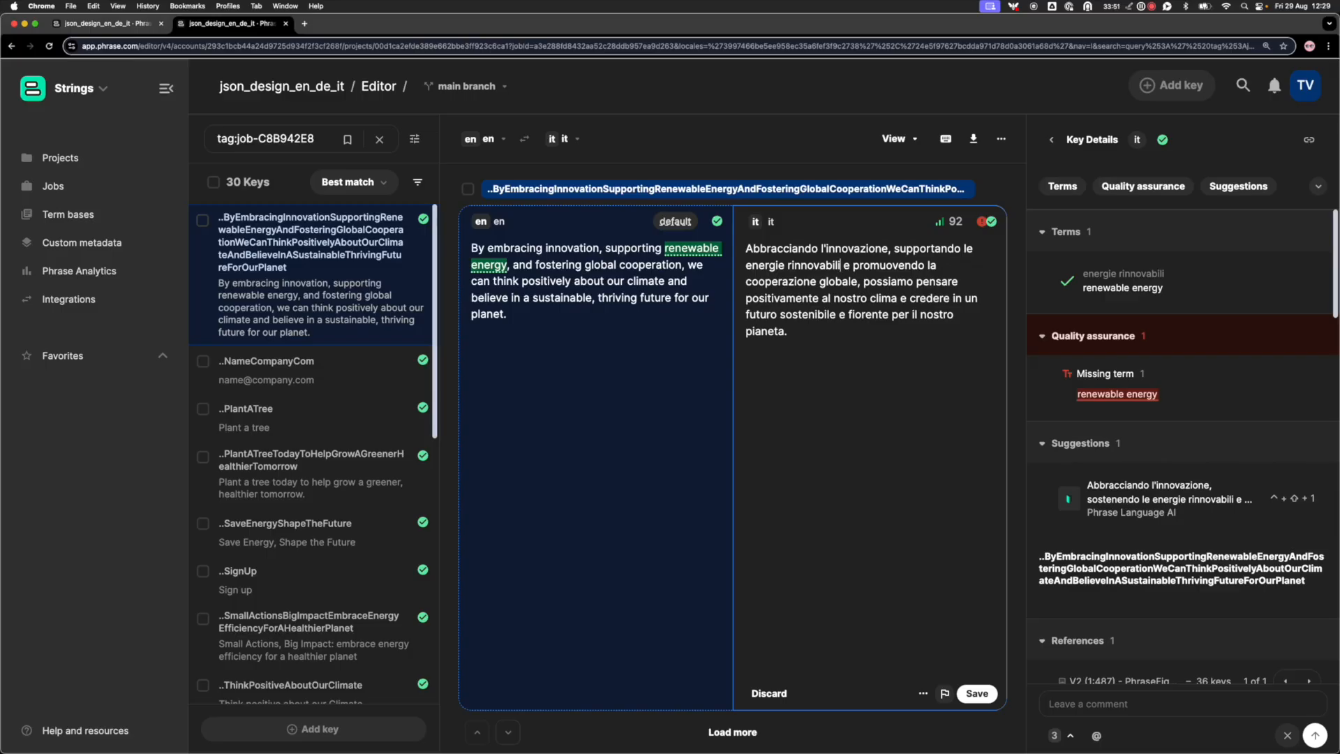
# Save the corrected Italian translation, reopen the first key and check its translation status
pyautogui.press('super+Return')
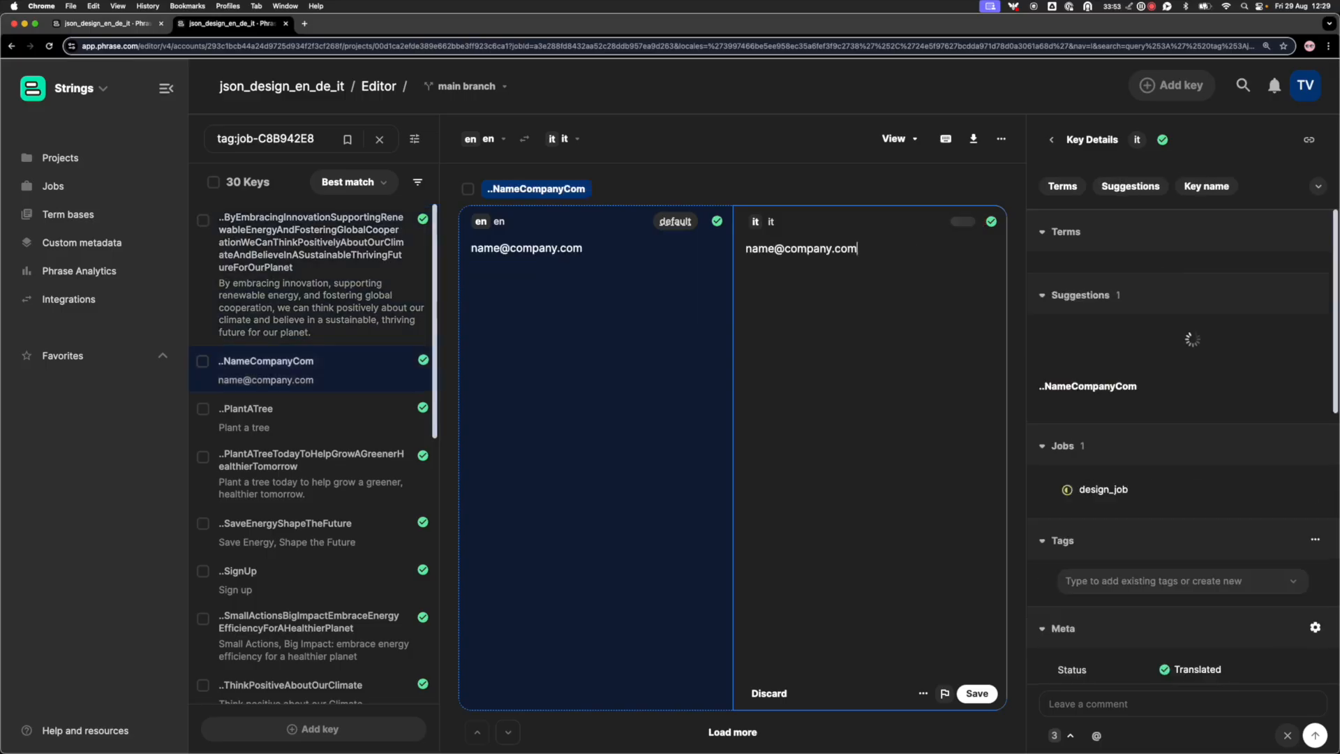
pyautogui.scroll(2, 251, 250)
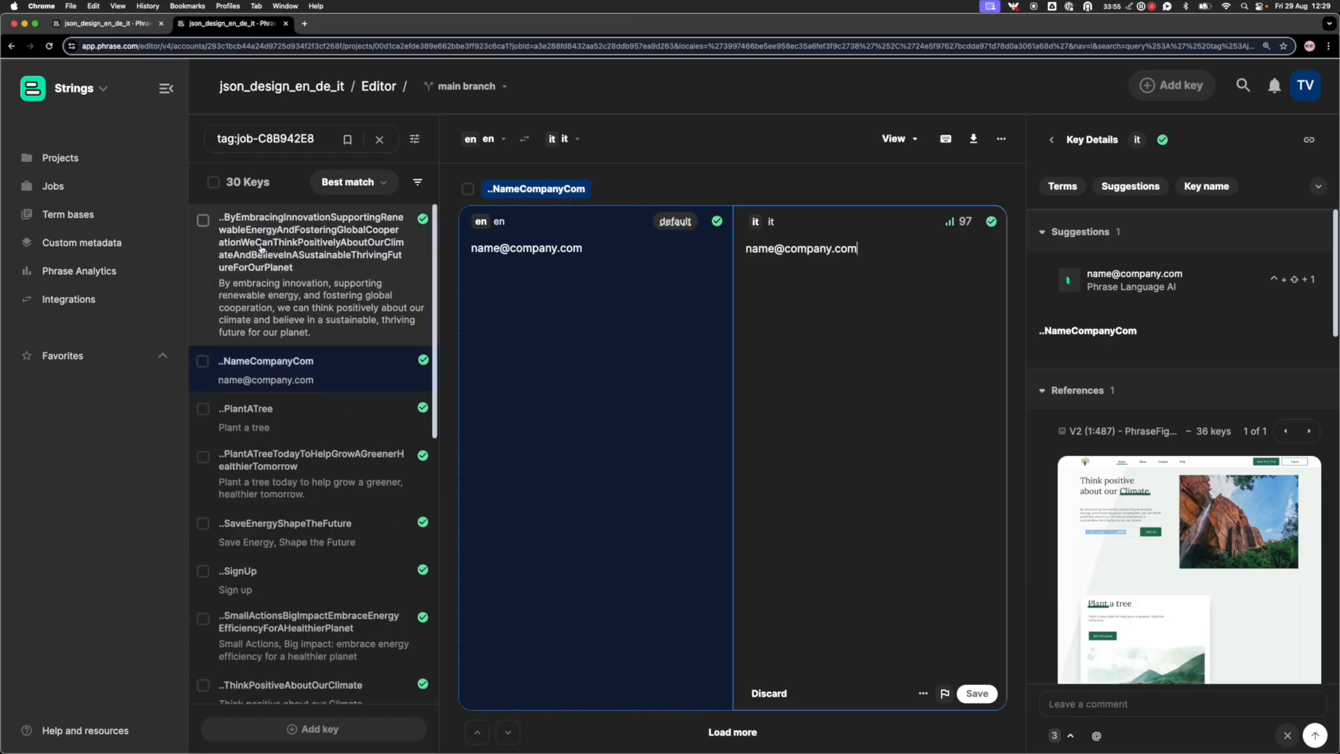
pyautogui.click(289, 266)
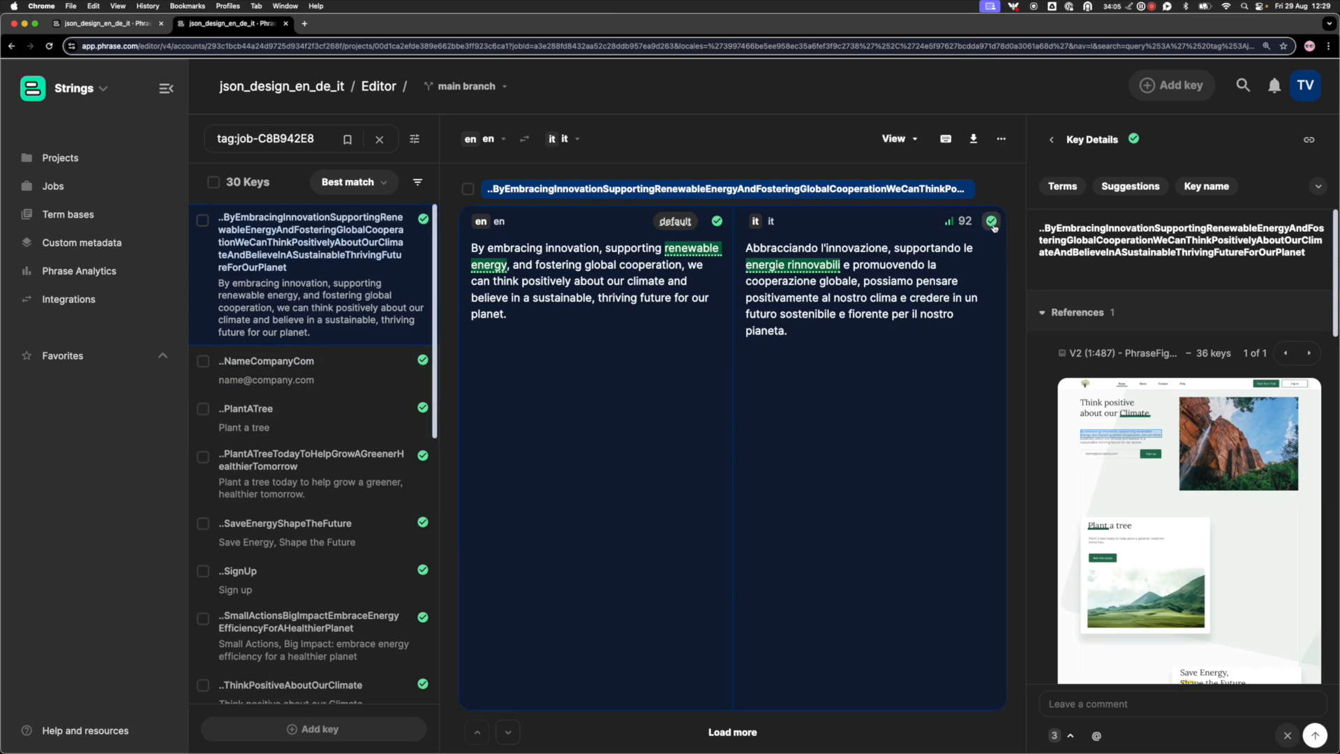
pyautogui.click(991, 223)
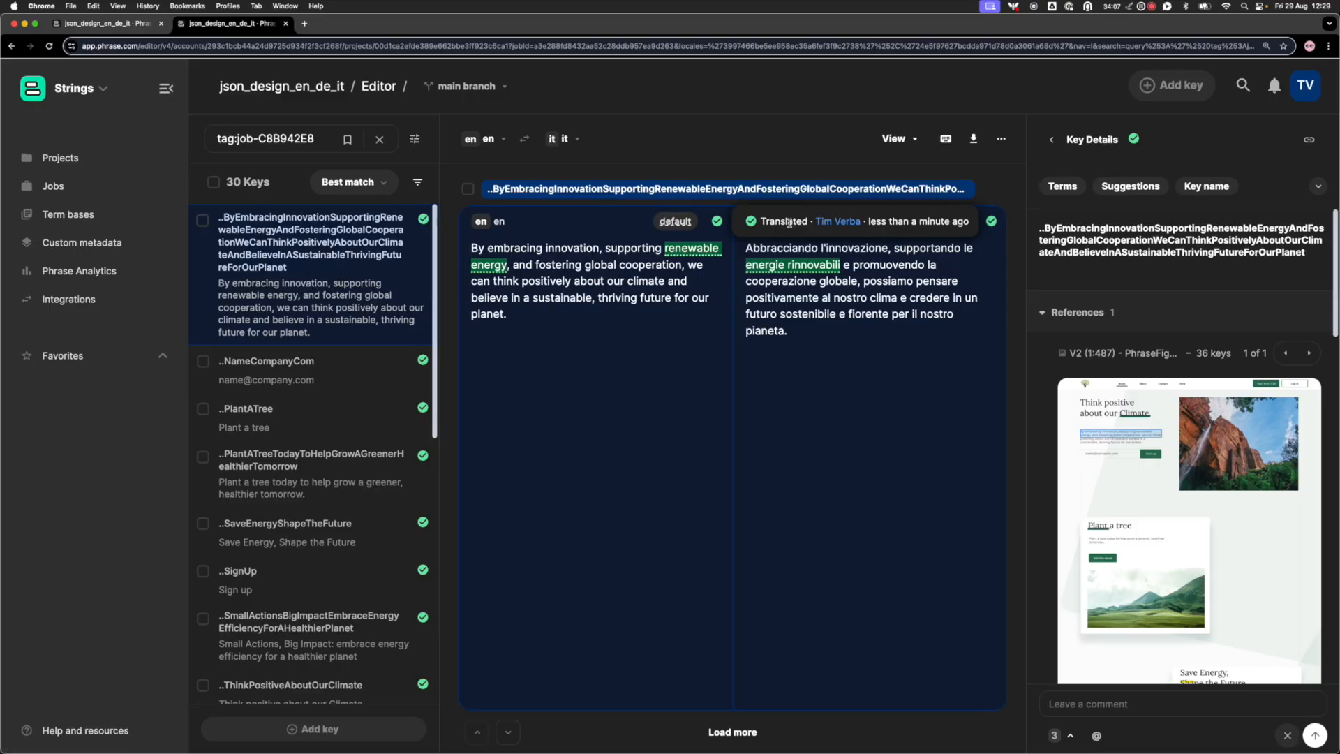
# Look at the Italian translations of the ..NameCompanyCom and ..PlantATree keys
pyautogui.click(337, 377)
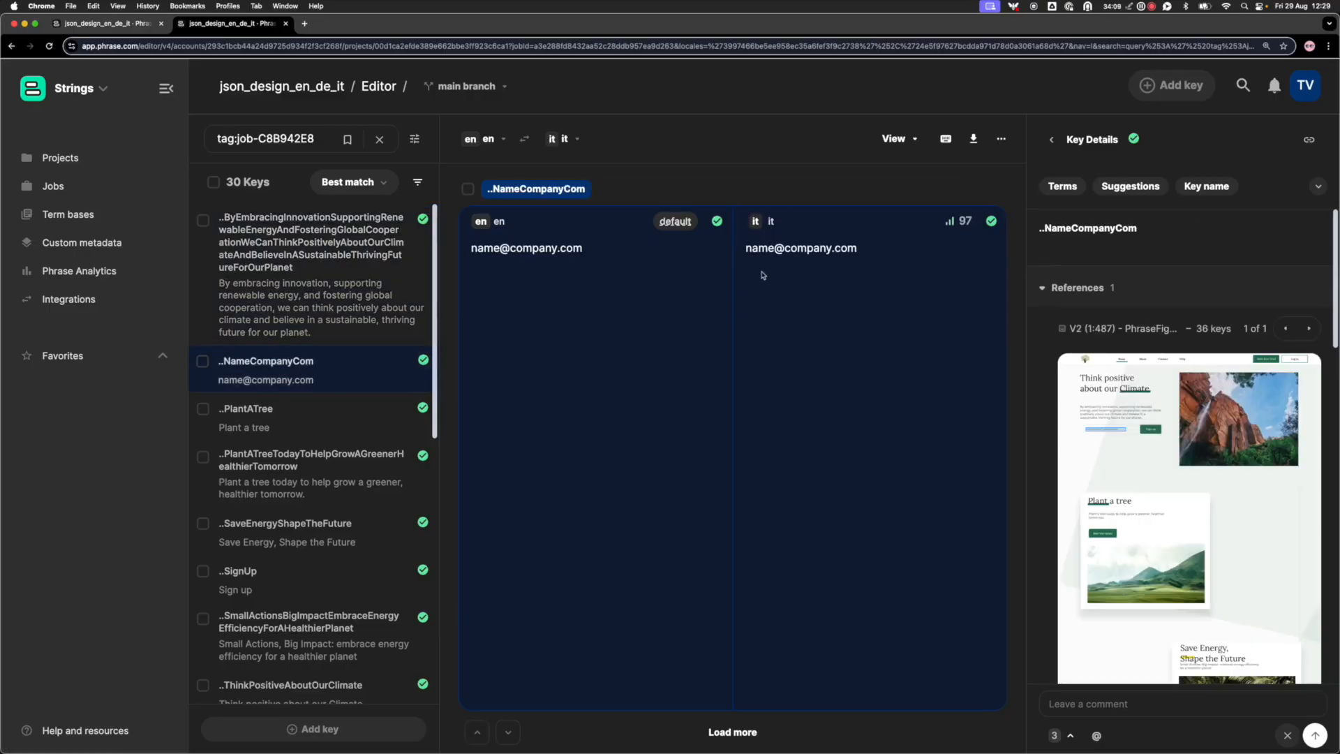
pyautogui.click(864, 250)
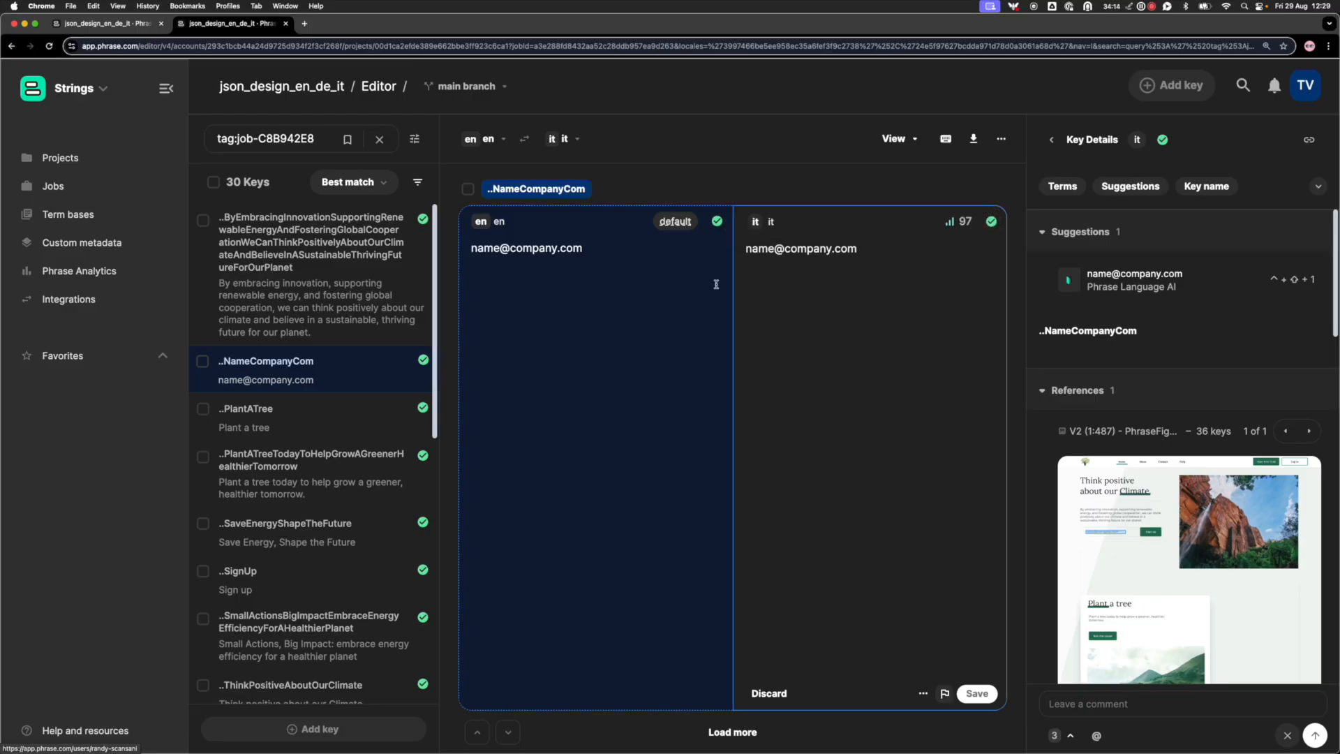
pyautogui.click(293, 417)
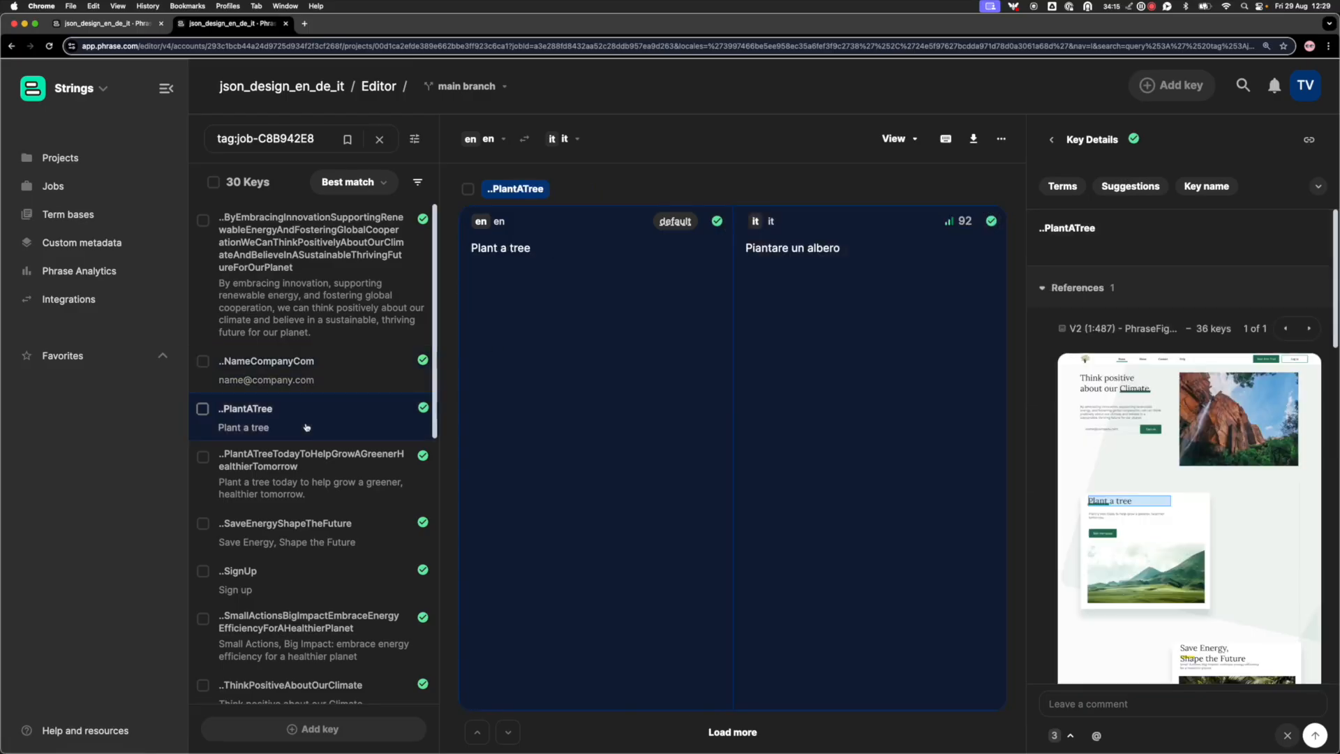
pyautogui.click(898, 242)
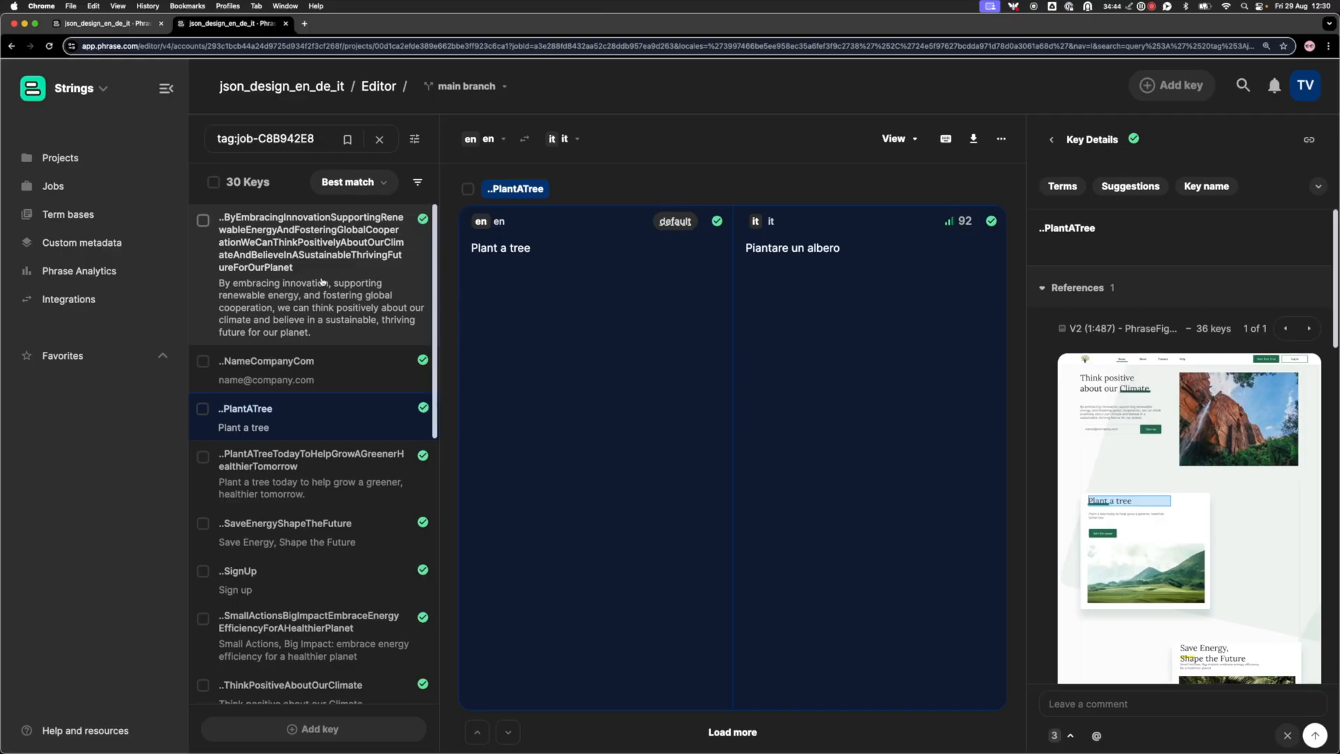
# Open the first key's Italian translation and save it and the ..NameCompanyCom one, advancing to ..PlantATree
pyautogui.click(323, 280)
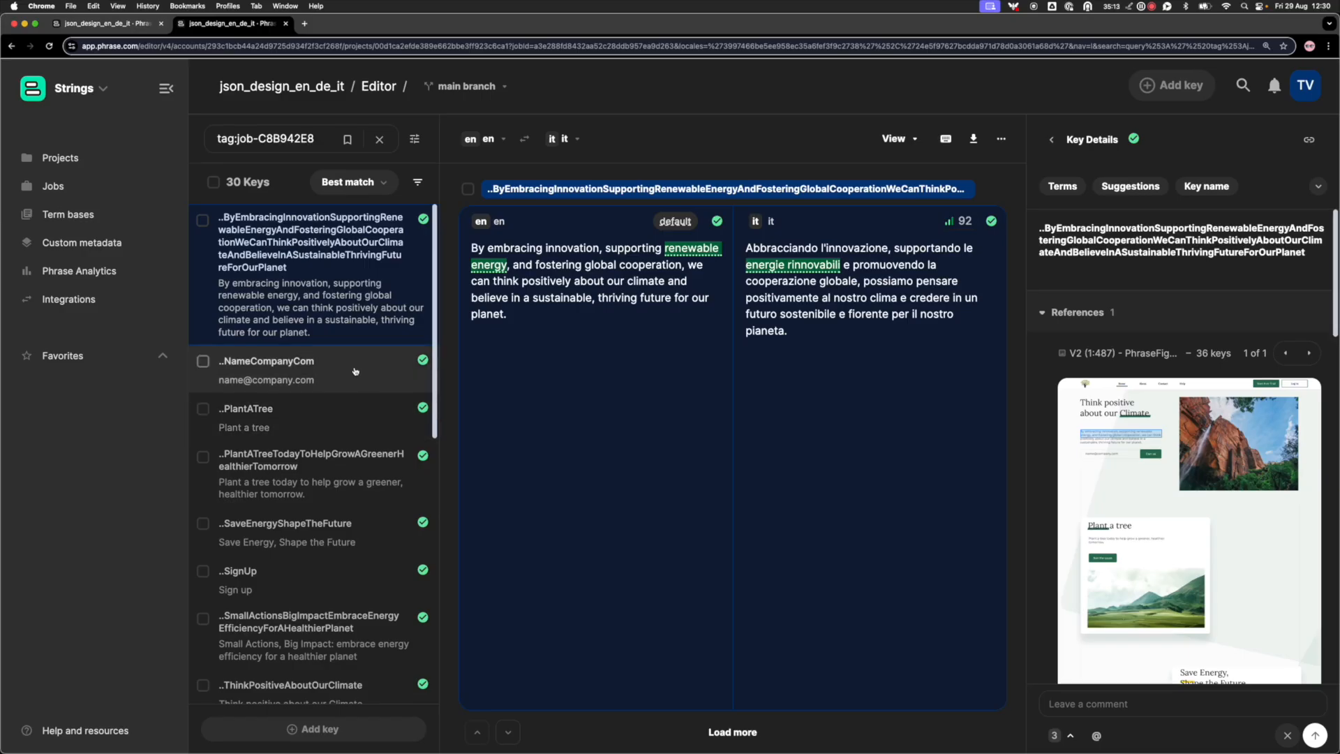
pyautogui.click(817, 338)
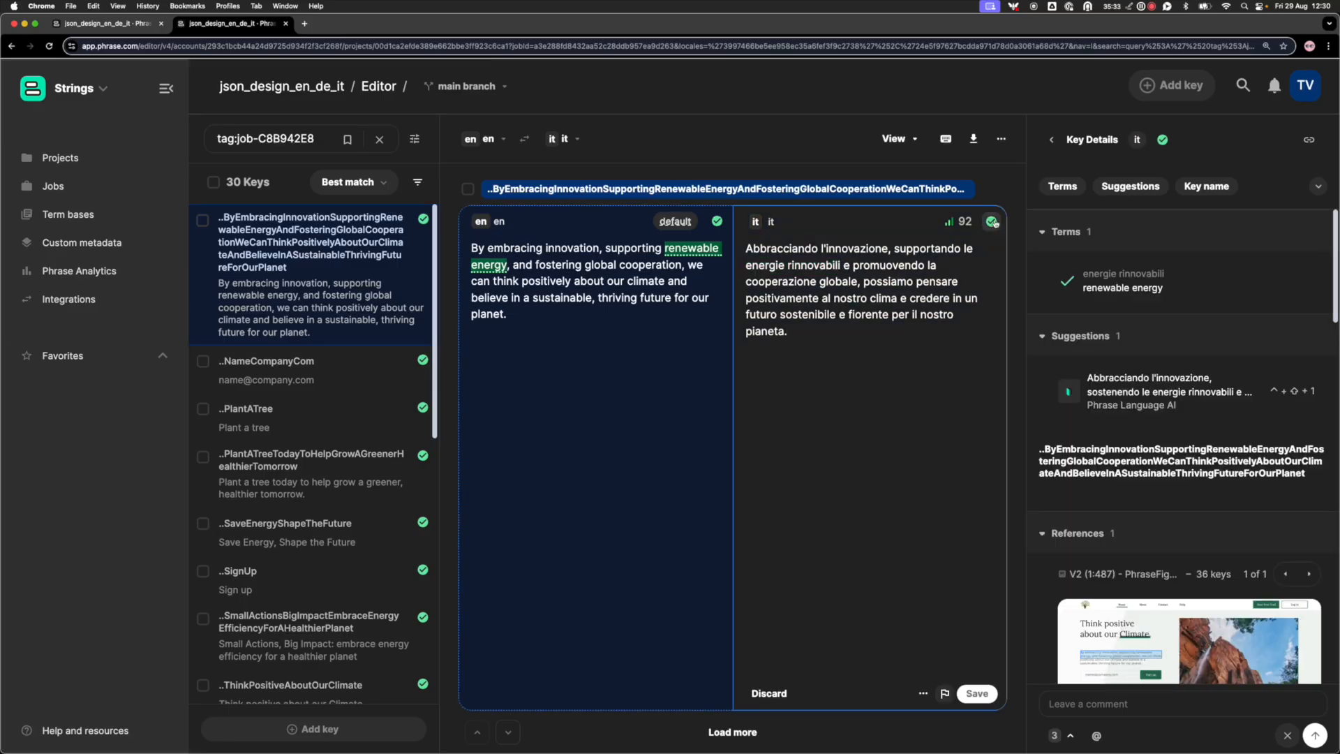
pyautogui.moveTo(992, 223)
pyautogui.hotkey('ctrl', 'Return')
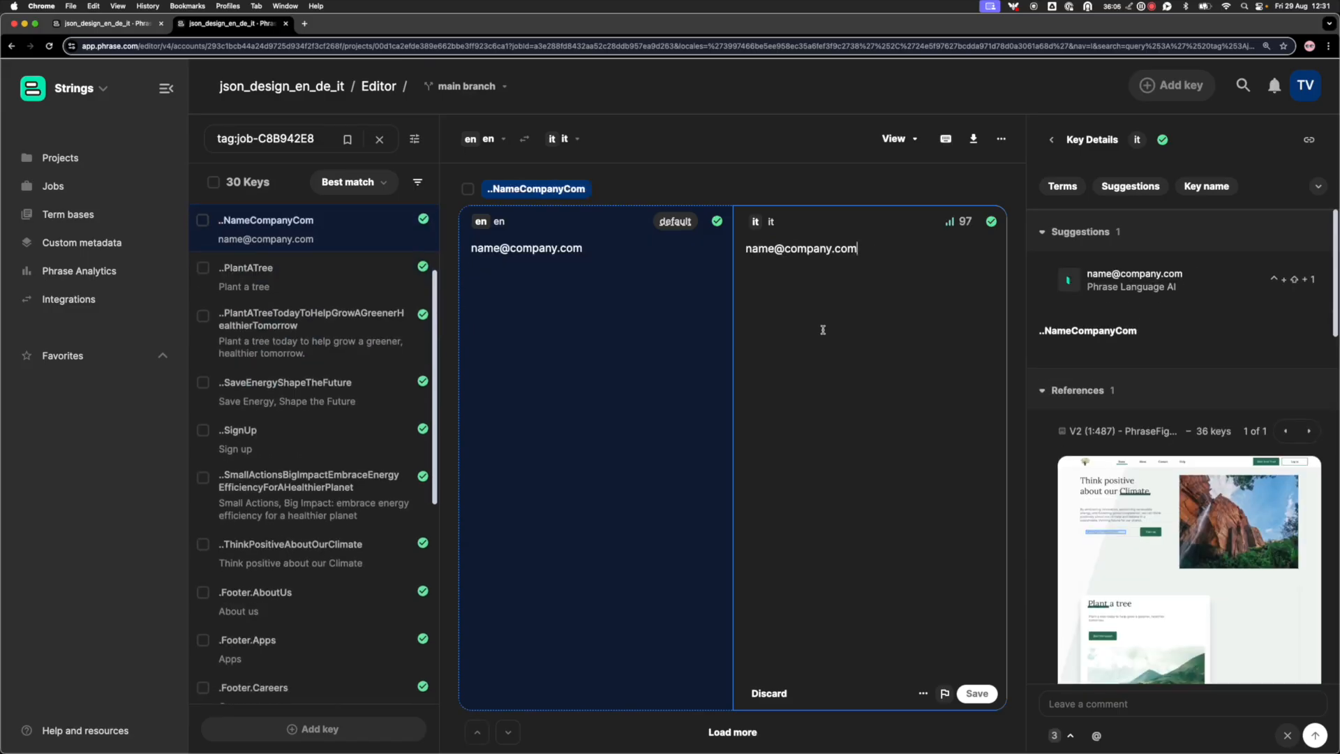
pyautogui.hotkey('ctrl', 'Return')
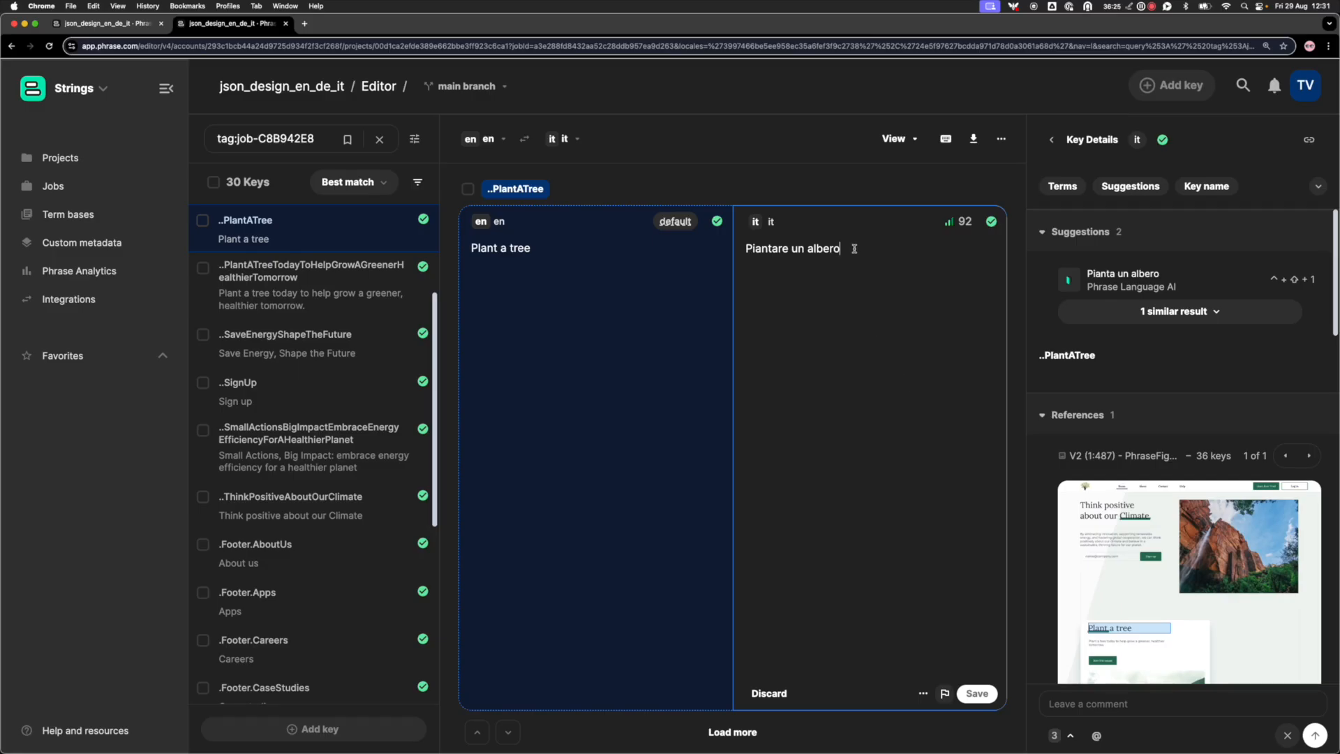
# Change the Italian translation of ..PlantATree to "Pianta un albero" and flag it as unverified
pyautogui.press('BackSpace')
pyautogui.press('BackSpace')
pyautogui.press('BackSpace')
pyautogui.press('BackSpace')
pyautogui.press('BackSpace')
pyautogui.press('BackSpace')
pyautogui.press('BackSpace')
pyautogui.press('BackSpace')
pyautogui.press('BackSpace')
pyautogui.press('BackSpace')
pyautogui.write('un albero')
pyautogui.click(946, 695)
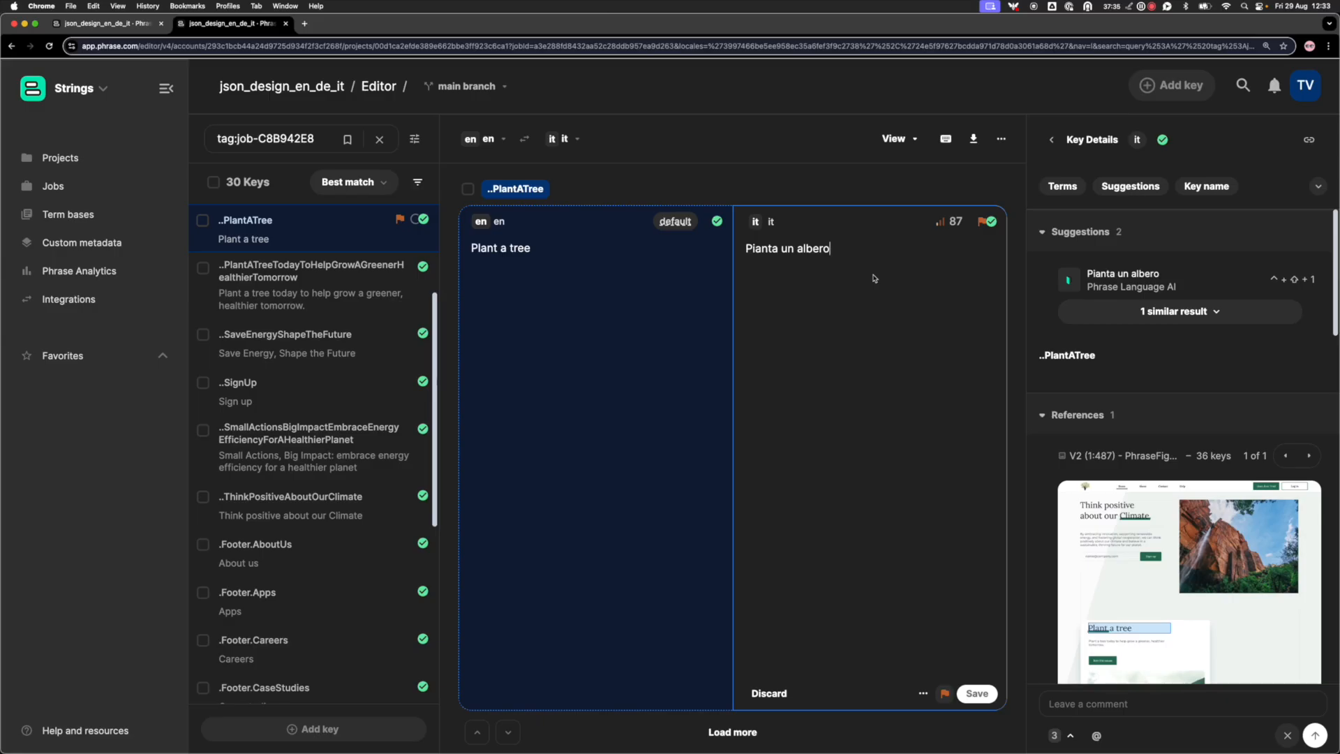
# Open design_job from the jobs overview and mark its Italian language as completed
pyautogui.moveTo(984, 226)
pyautogui.scroll(-10, 400, 473)
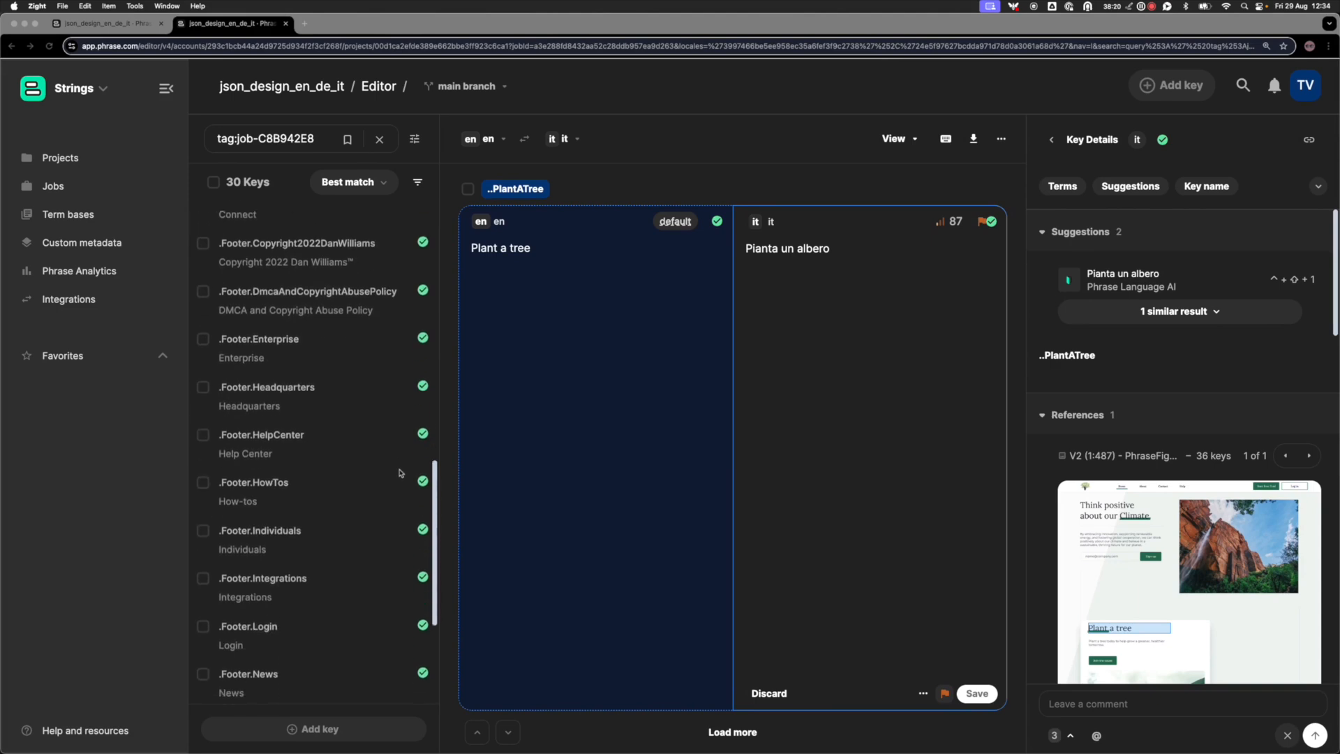
pyautogui.scroll(-1, 401, 472)
pyautogui.scroll(-8, 322, 432)
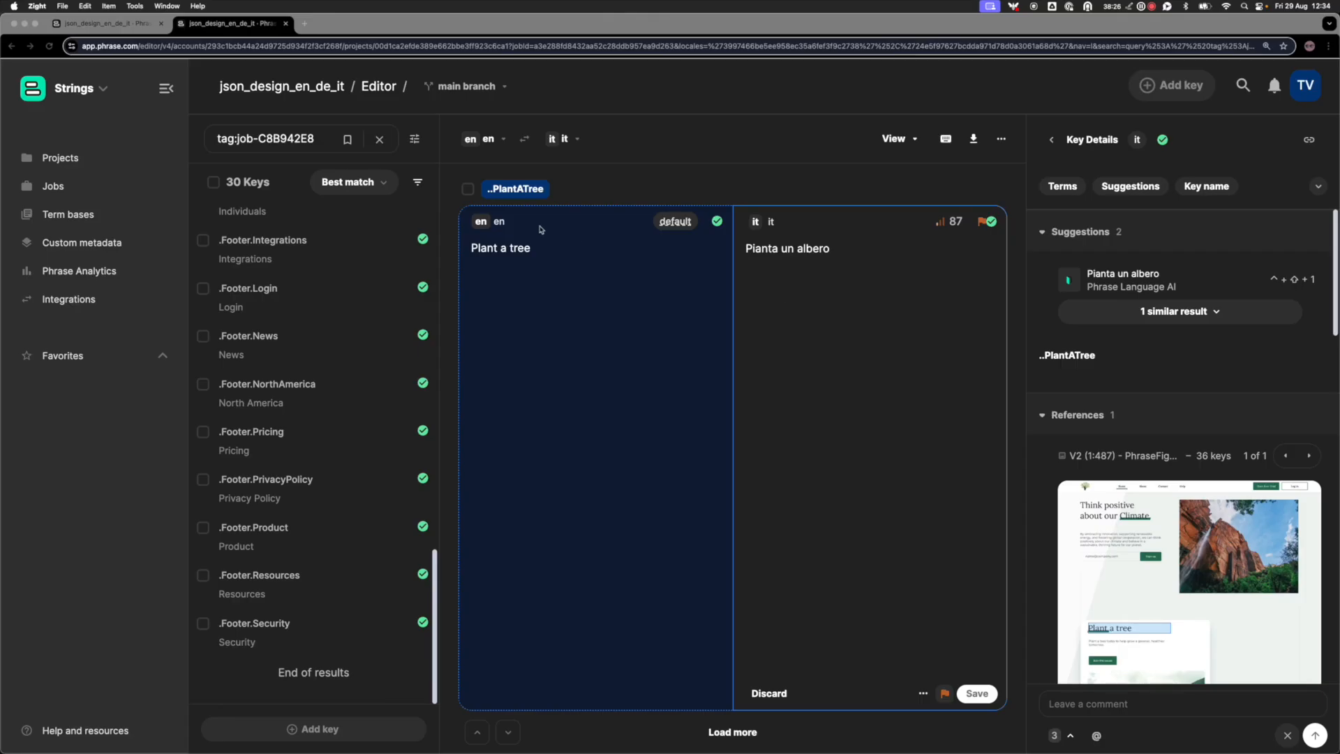
pyautogui.click(81, 187)
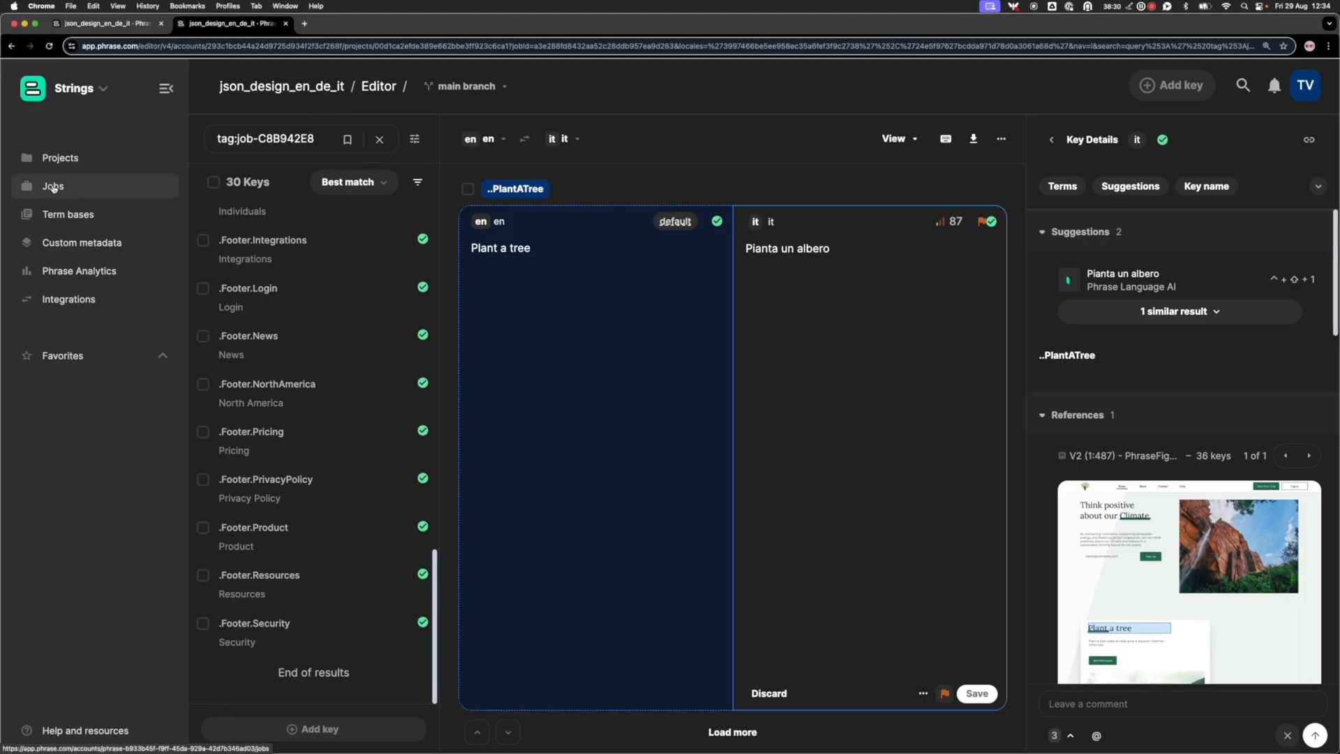
pyautogui.click(52, 187)
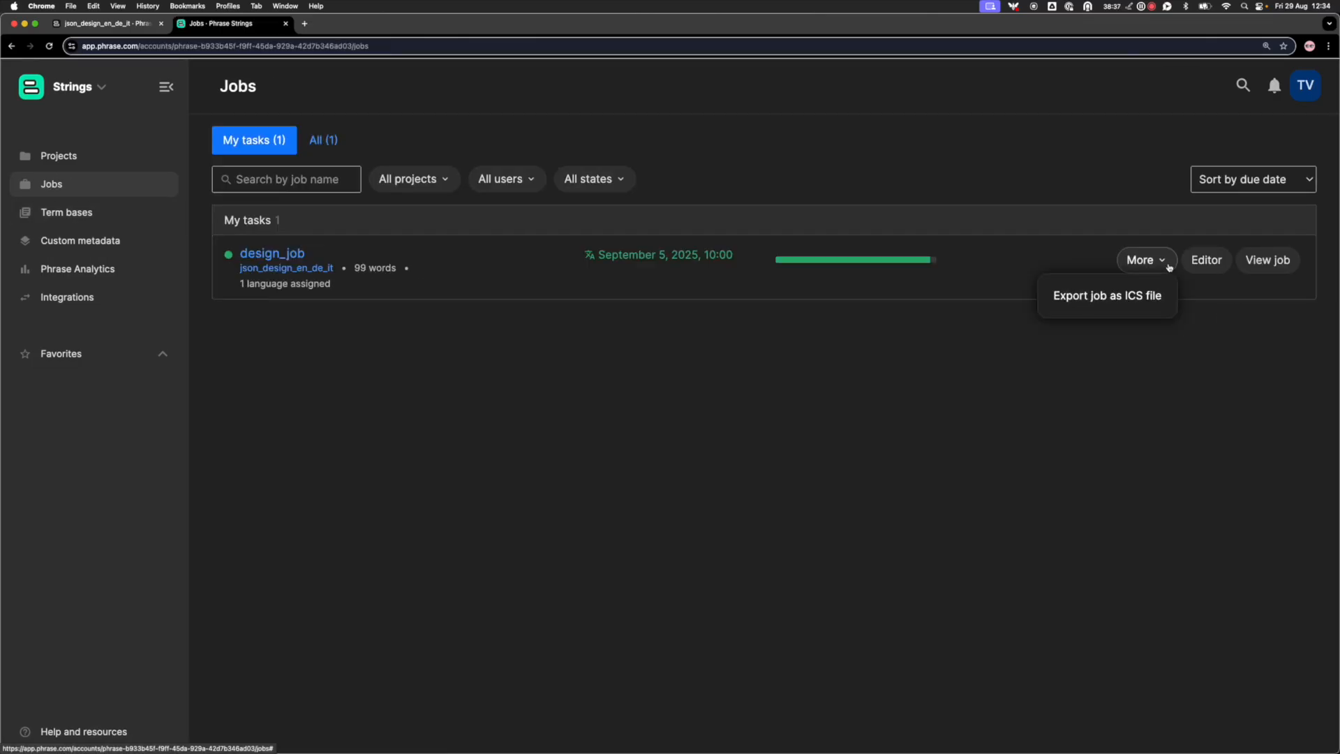
pyautogui.click(268, 255)
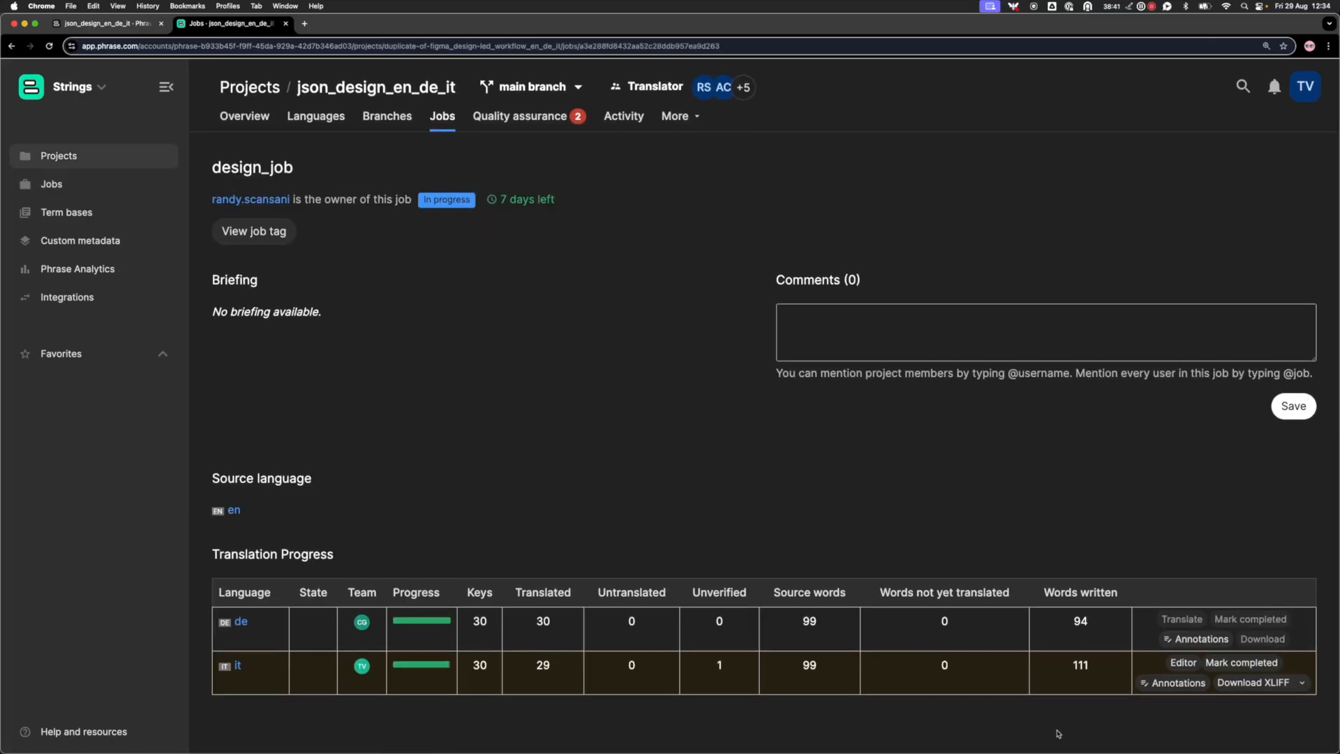
pyautogui.click(1219, 668)
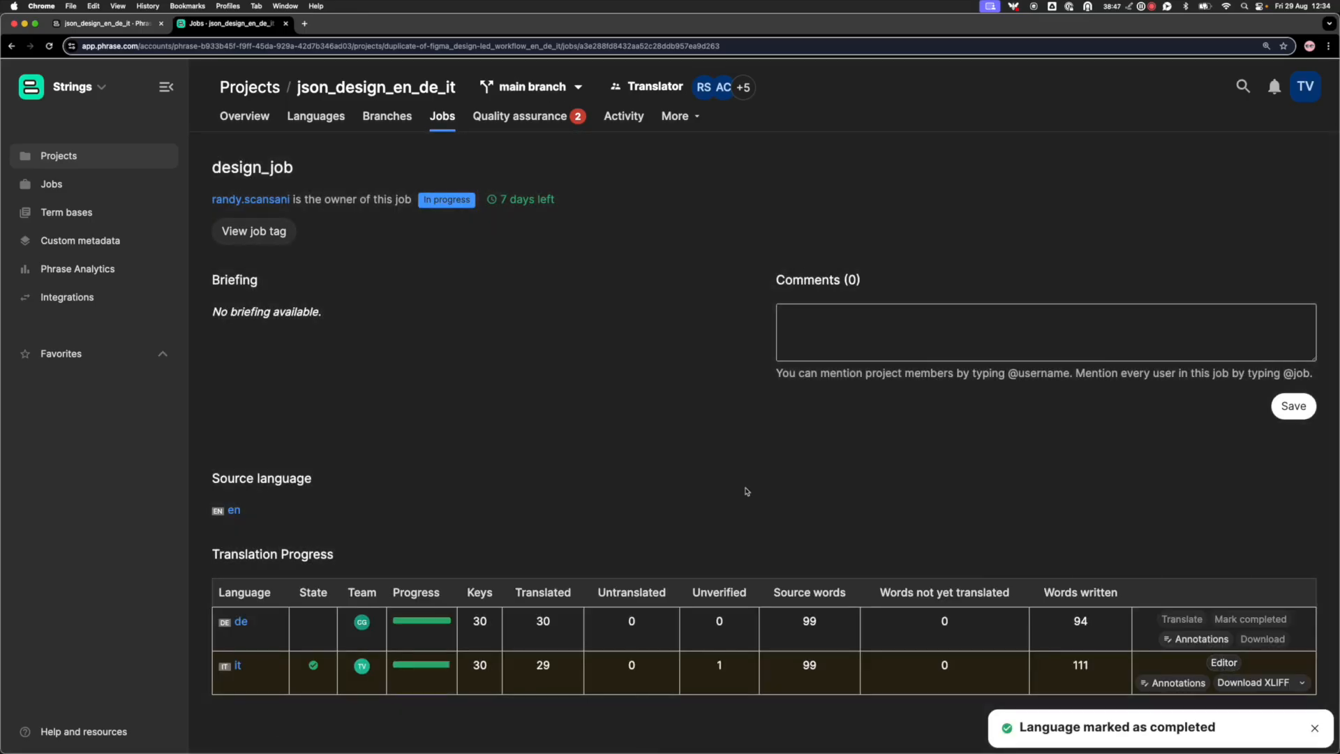
# Return to the jobs overview and list all accessible jobs to find design_job
pyautogui.click(102, 183)
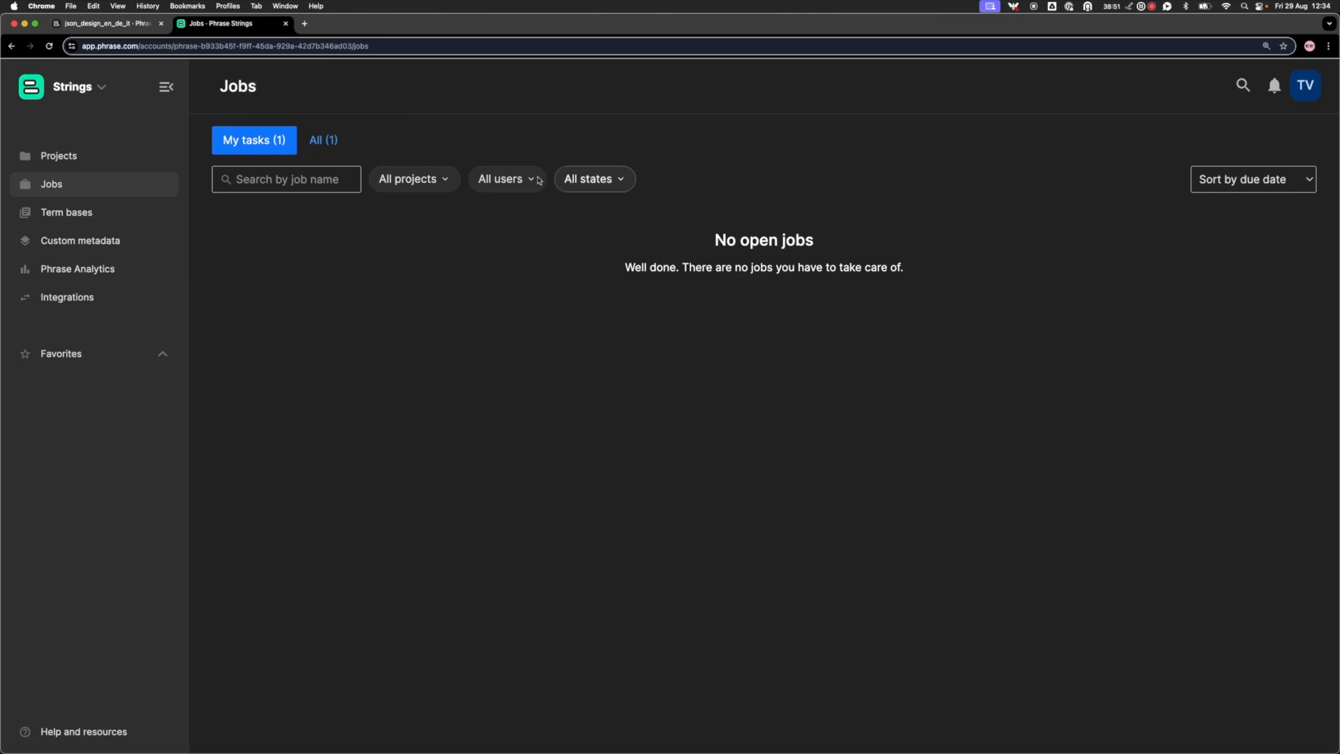
pyautogui.click(319, 140)
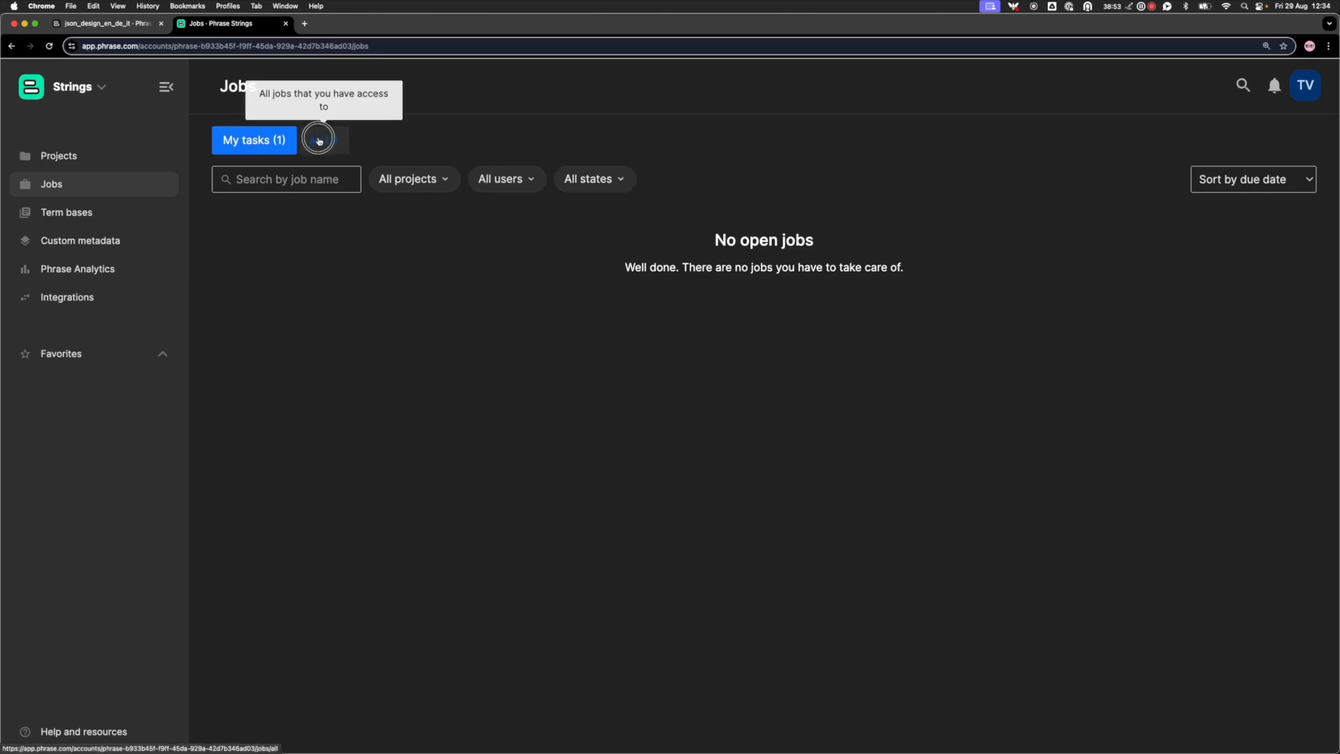
pyautogui.click(319, 140)
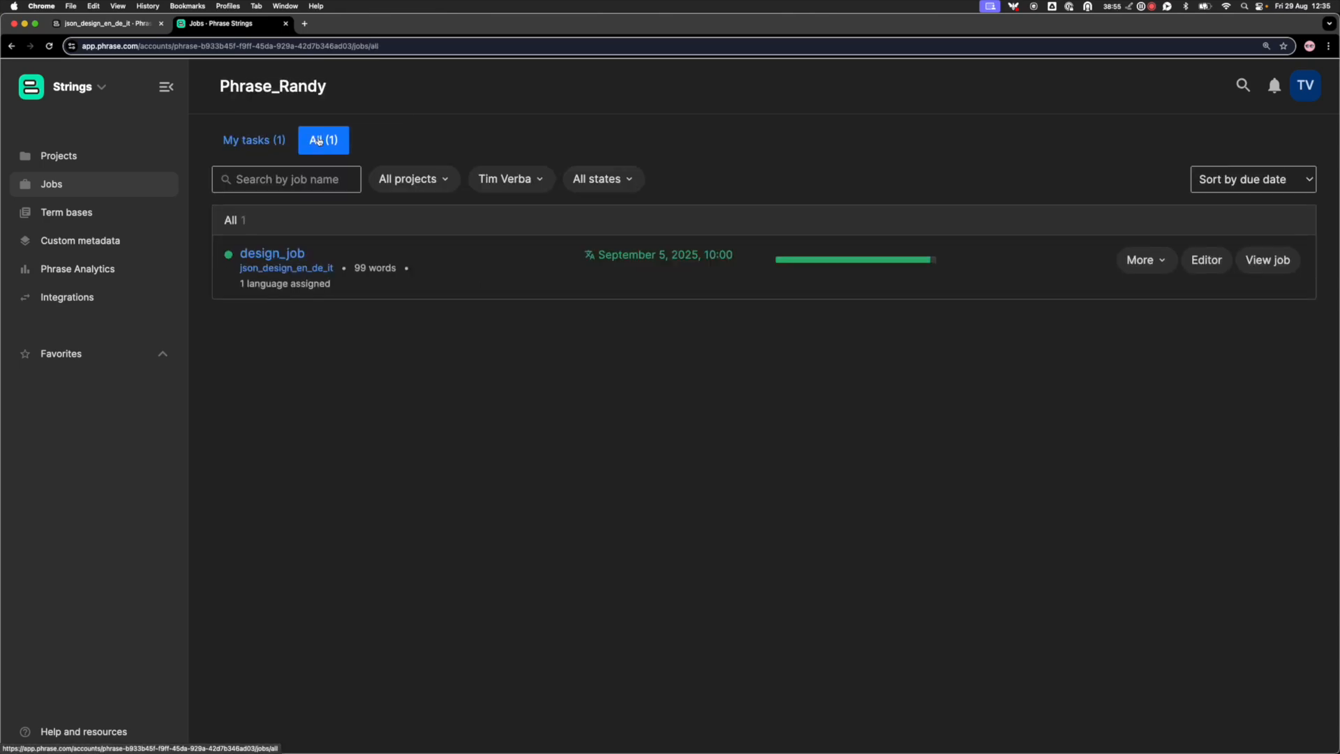
pyautogui.moveTo(282, 256)
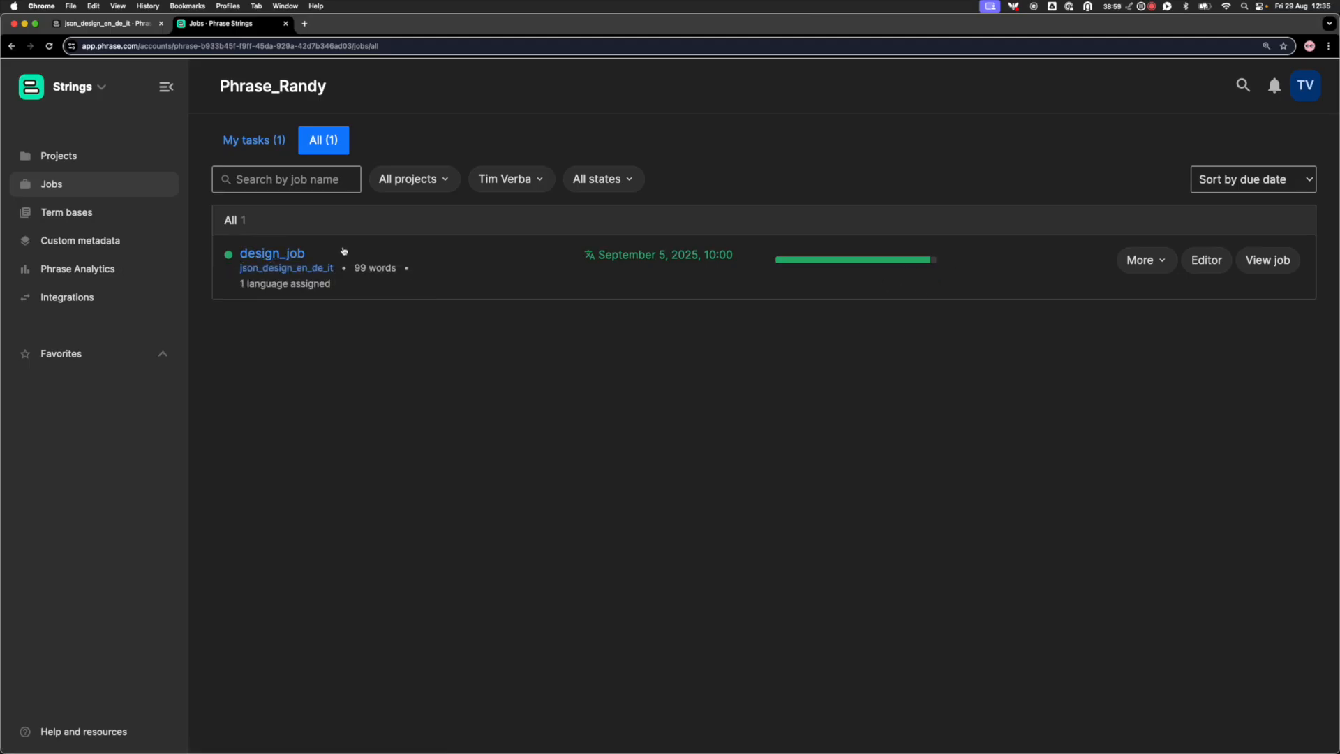
pyautogui.click(300, 254)
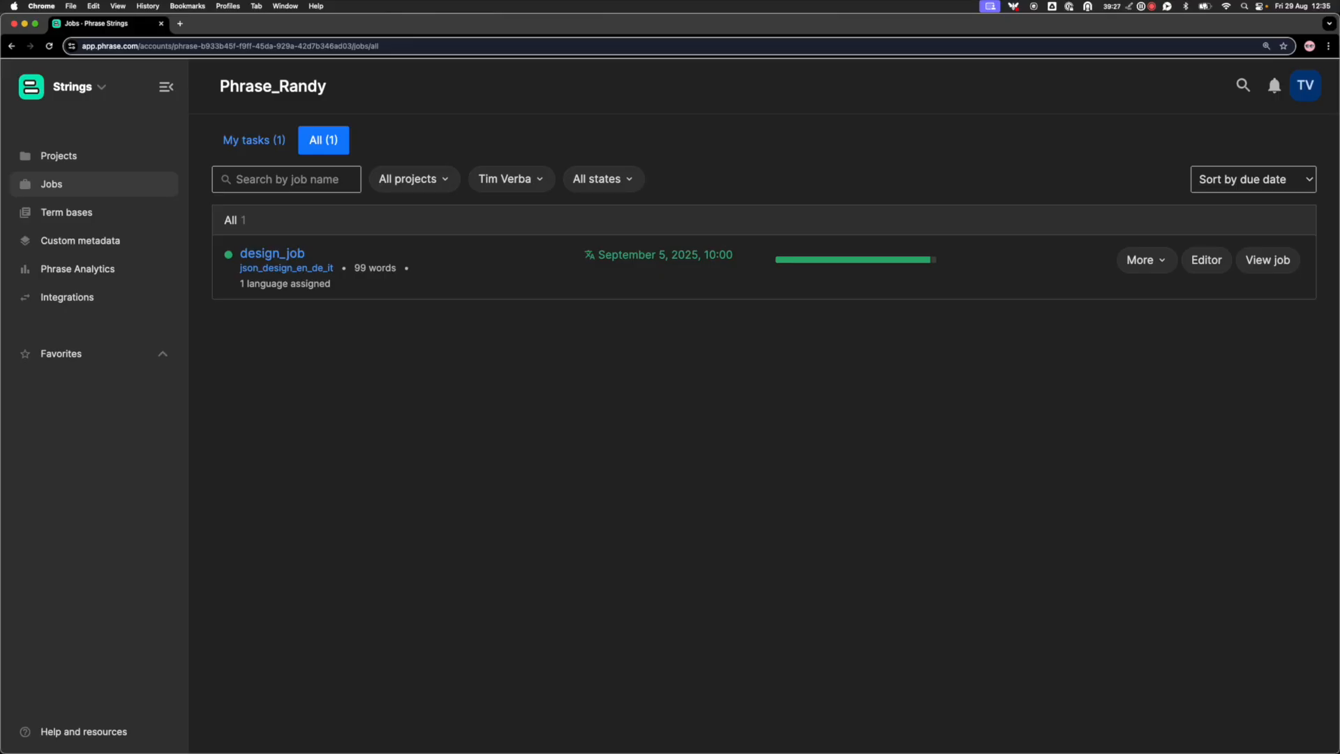
# Switch to the project manager's browser window, reload the design_job page and examine the completion state and progress of each language
pyautogui.click(1151, 7)
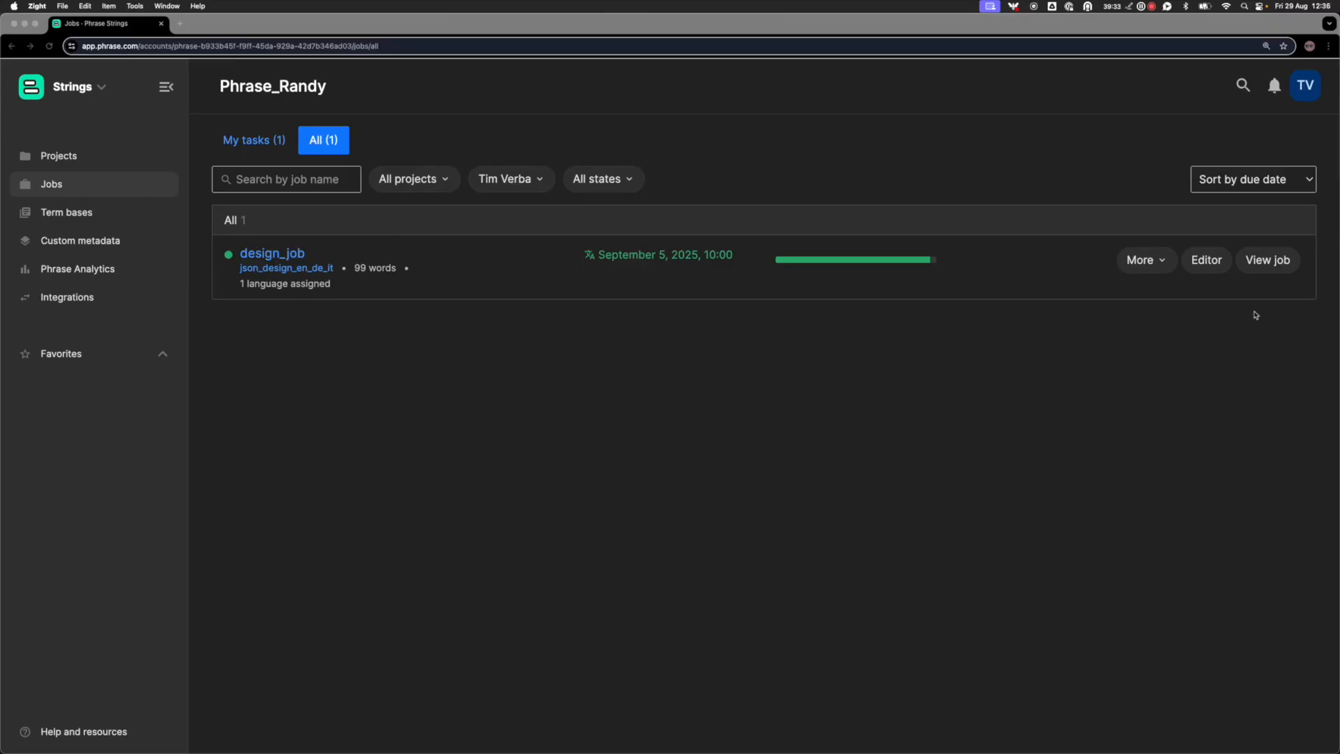
pyautogui.press('super+Tab')
pyautogui.scroll(2, 573, 291)
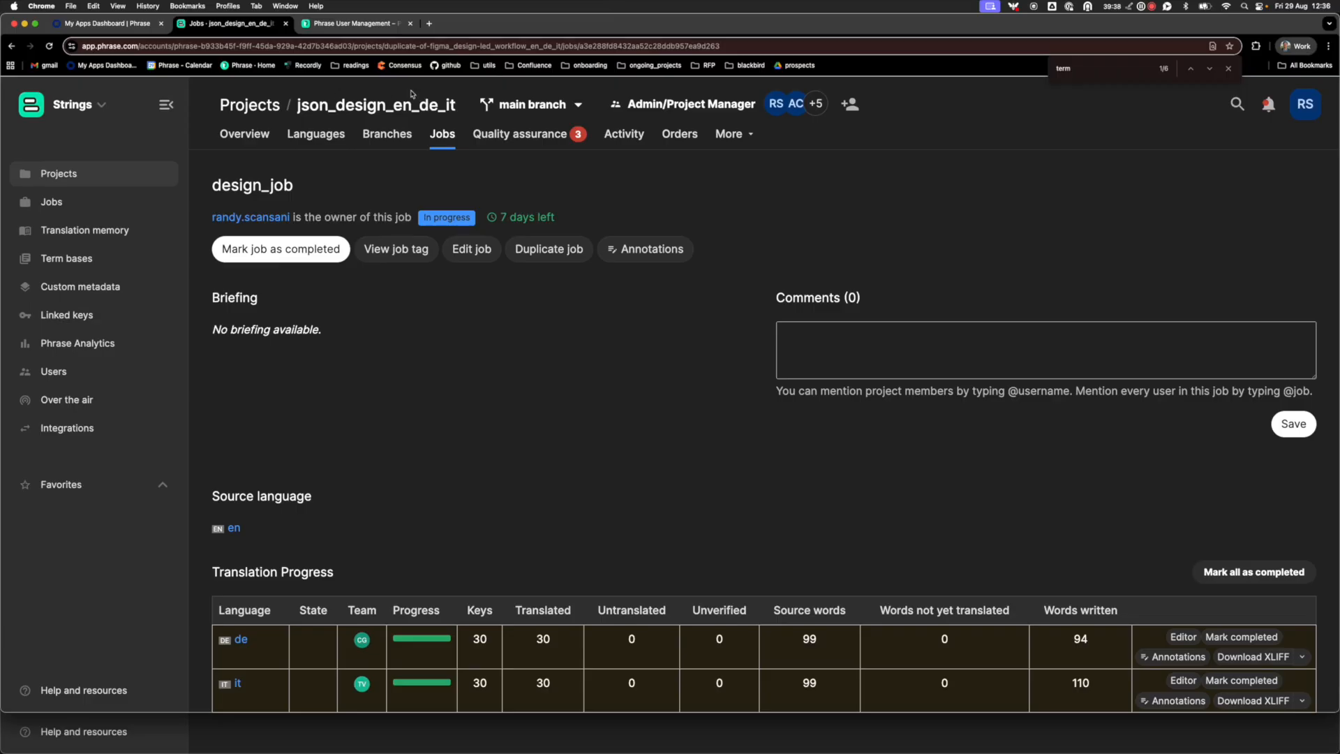
pyautogui.scroll(-1, 450, 423)
pyautogui.scroll(-1, 450, 423)
pyautogui.press('super+r')
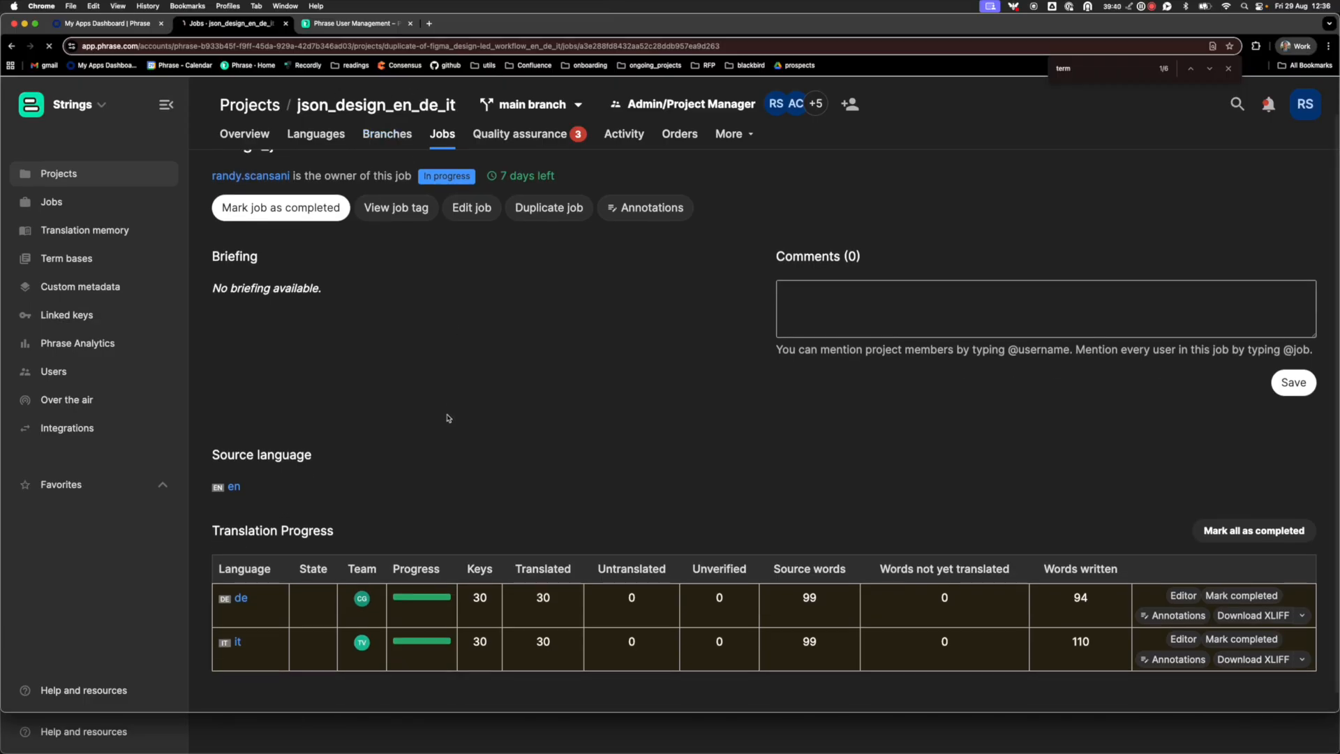
pyautogui.scroll(-2, 447, 403)
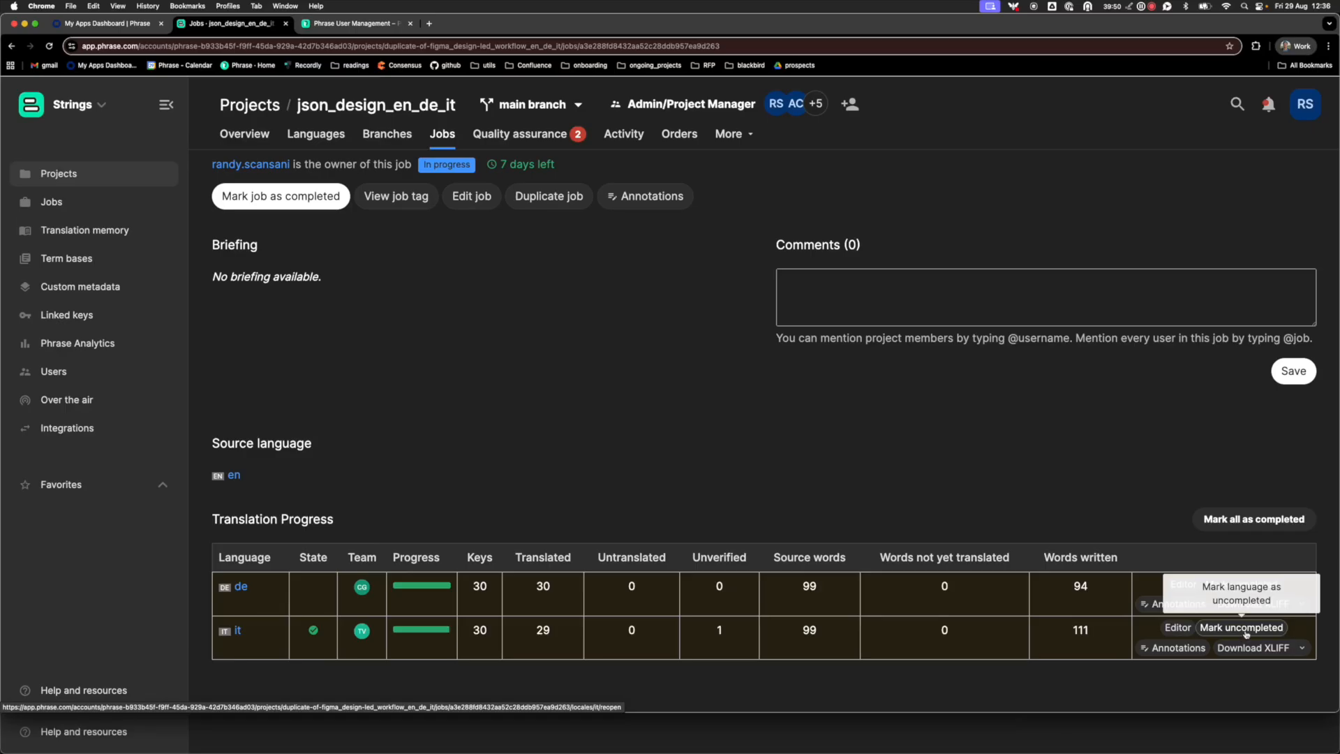
pyautogui.scroll(-1, 686, 443)
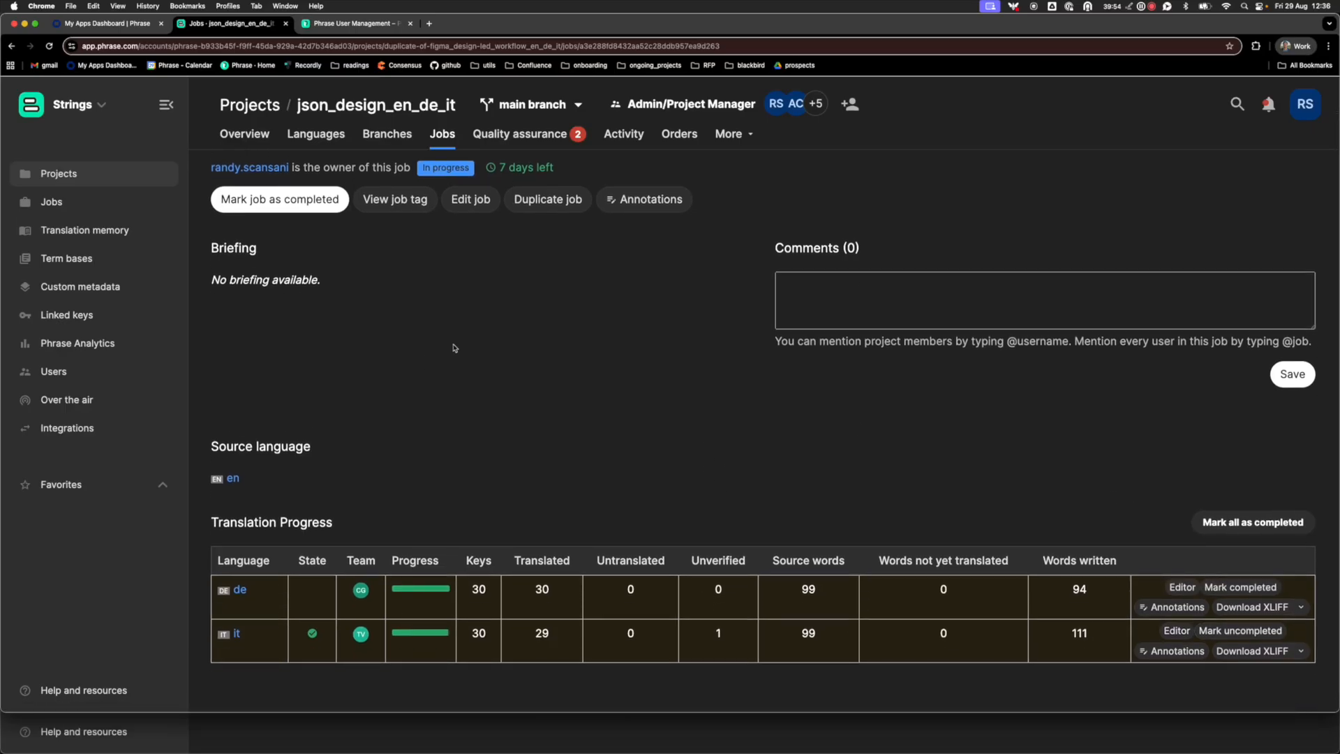
pyautogui.scroll(2, 456, 349)
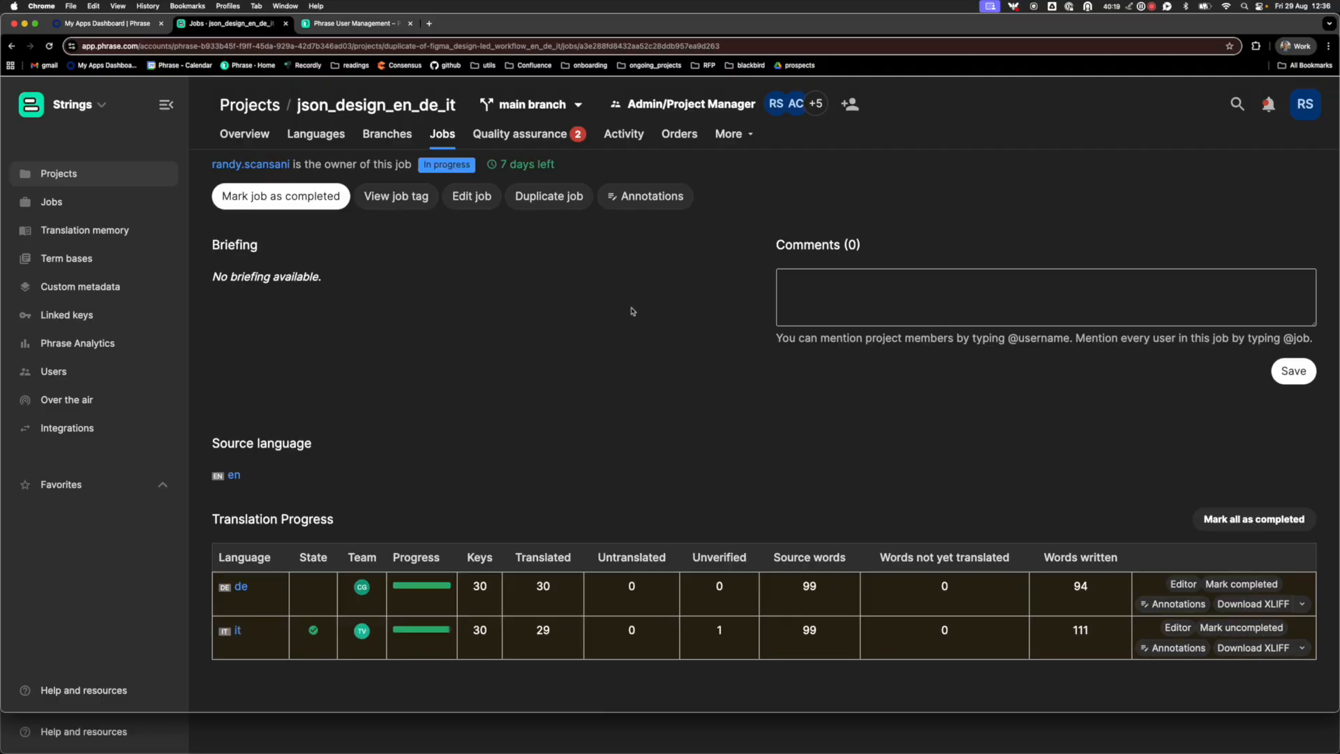
pyautogui.scroll(2, 607, 325)
pyautogui.scroll(-1, 600, 330)
pyautogui.scroll(1, 600, 330)
pyautogui.scroll(-2, 599, 330)
# Switch to the other translator's browser window and open small_transl_review_job to examine its translation and review progress
pyautogui.press('super+grave')
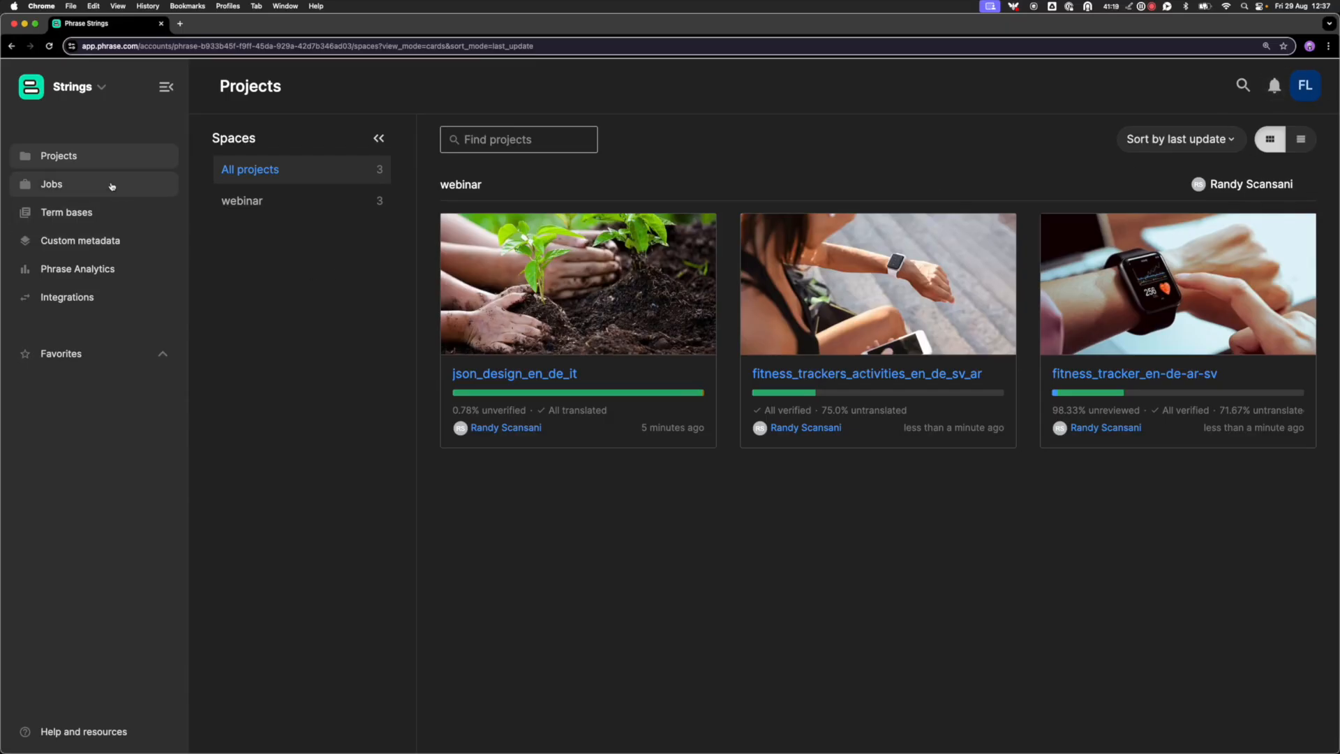
pyautogui.click(44, 184)
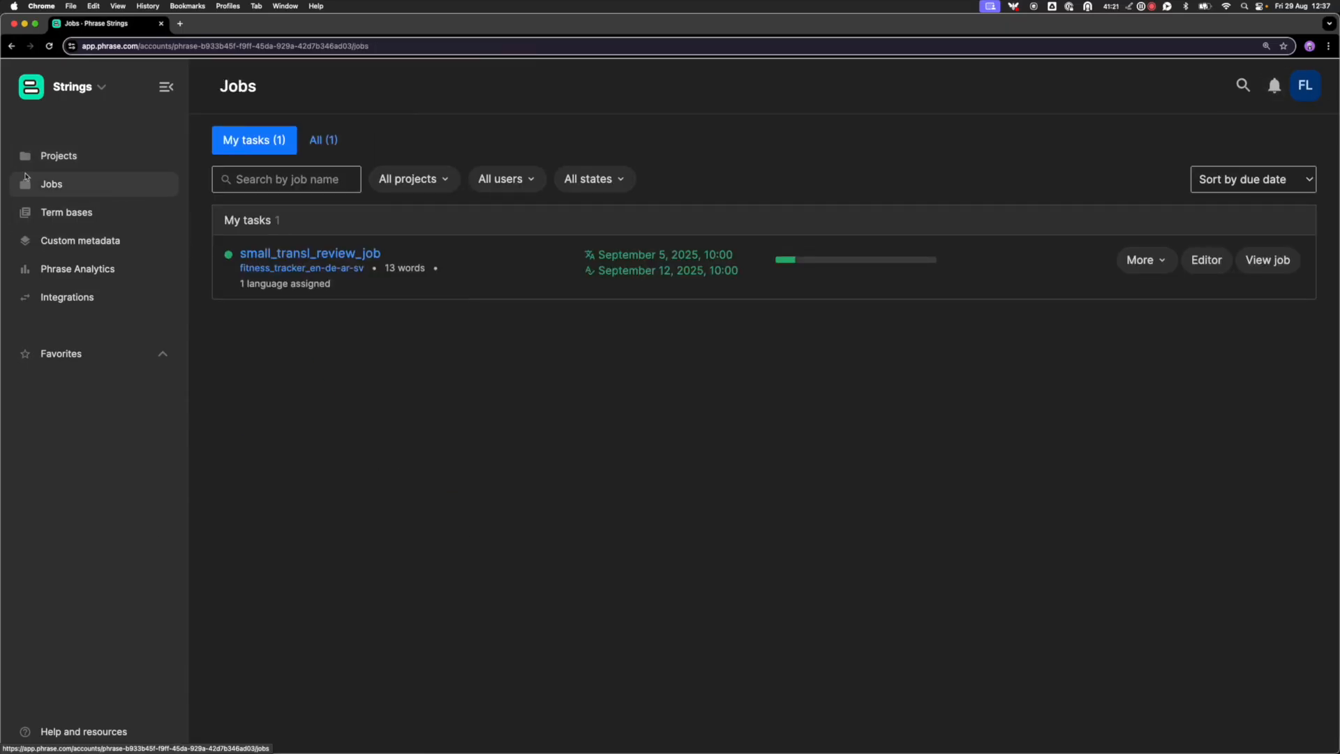
pyautogui.moveTo(316, 256)
pyautogui.click(315, 255)
pyautogui.scroll(-3, 429, 419)
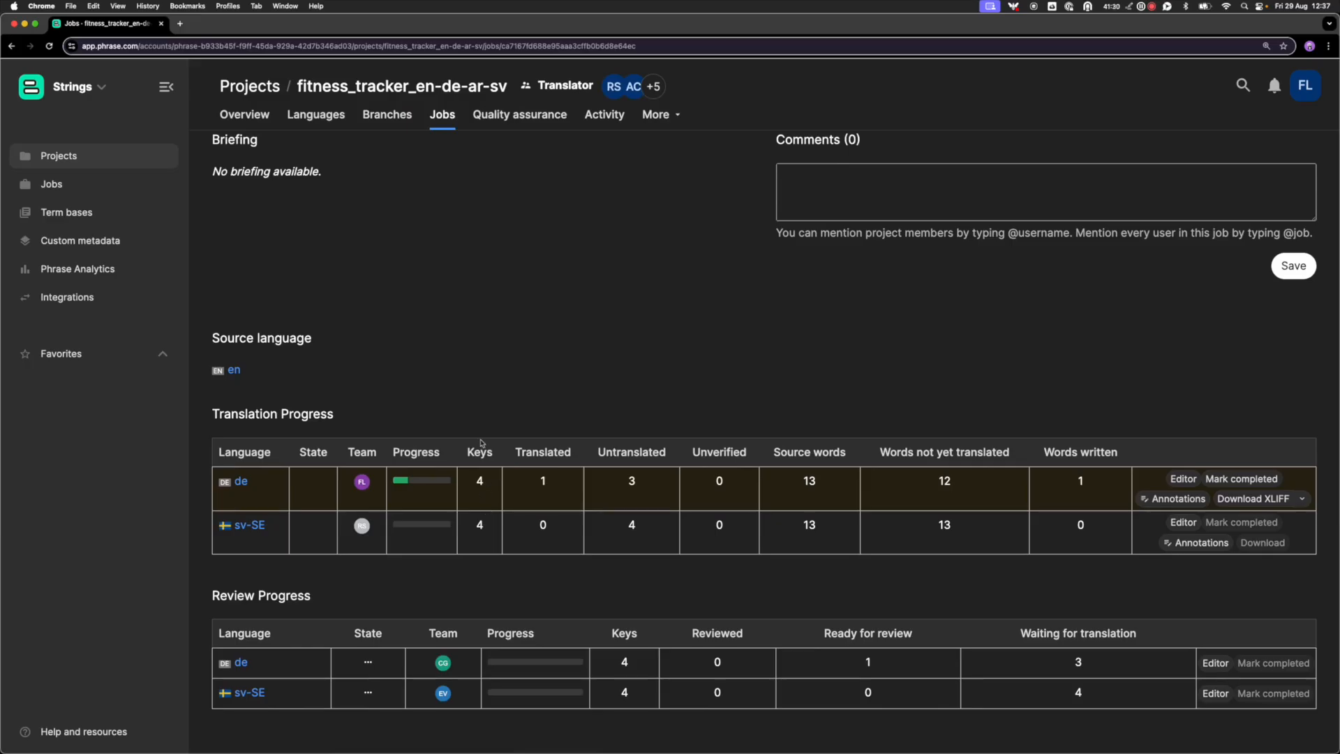
pyautogui.scroll(3, 476, 395)
pyautogui.scroll(-3, 476, 395)
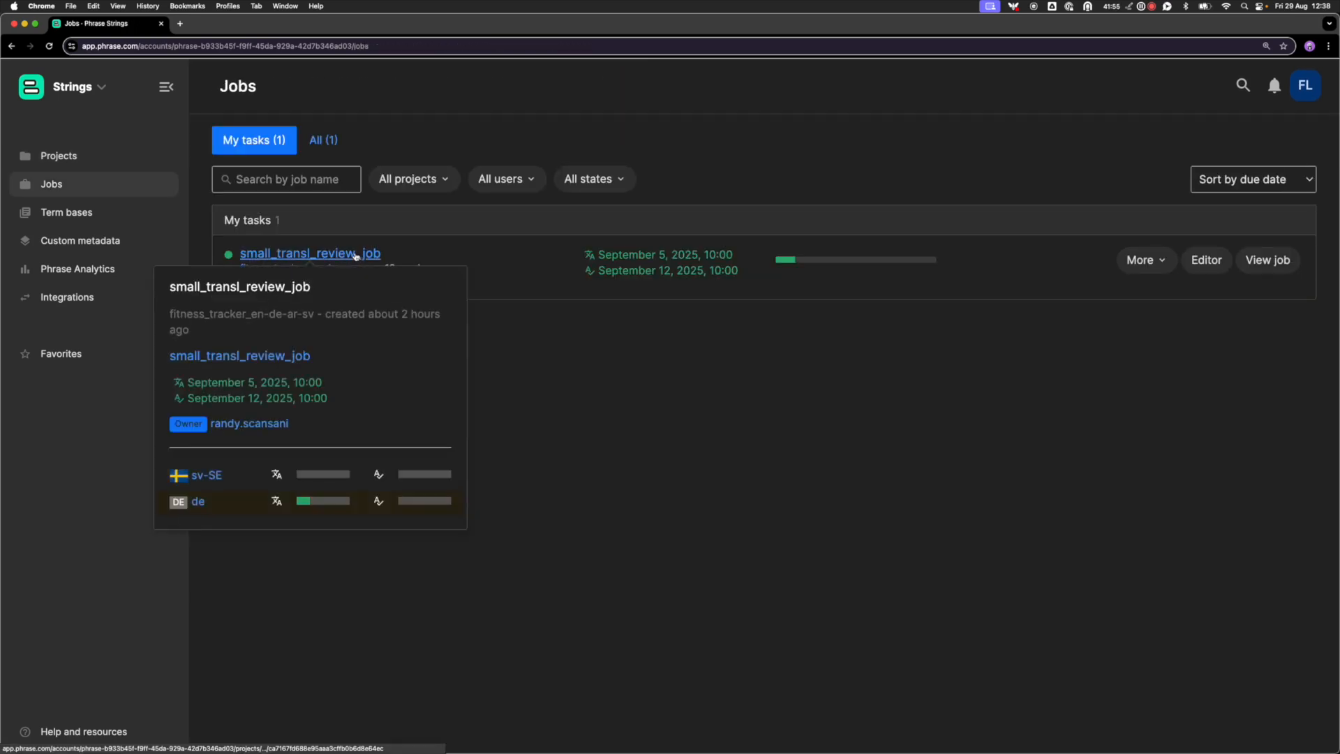
pyautogui.click(356, 256)
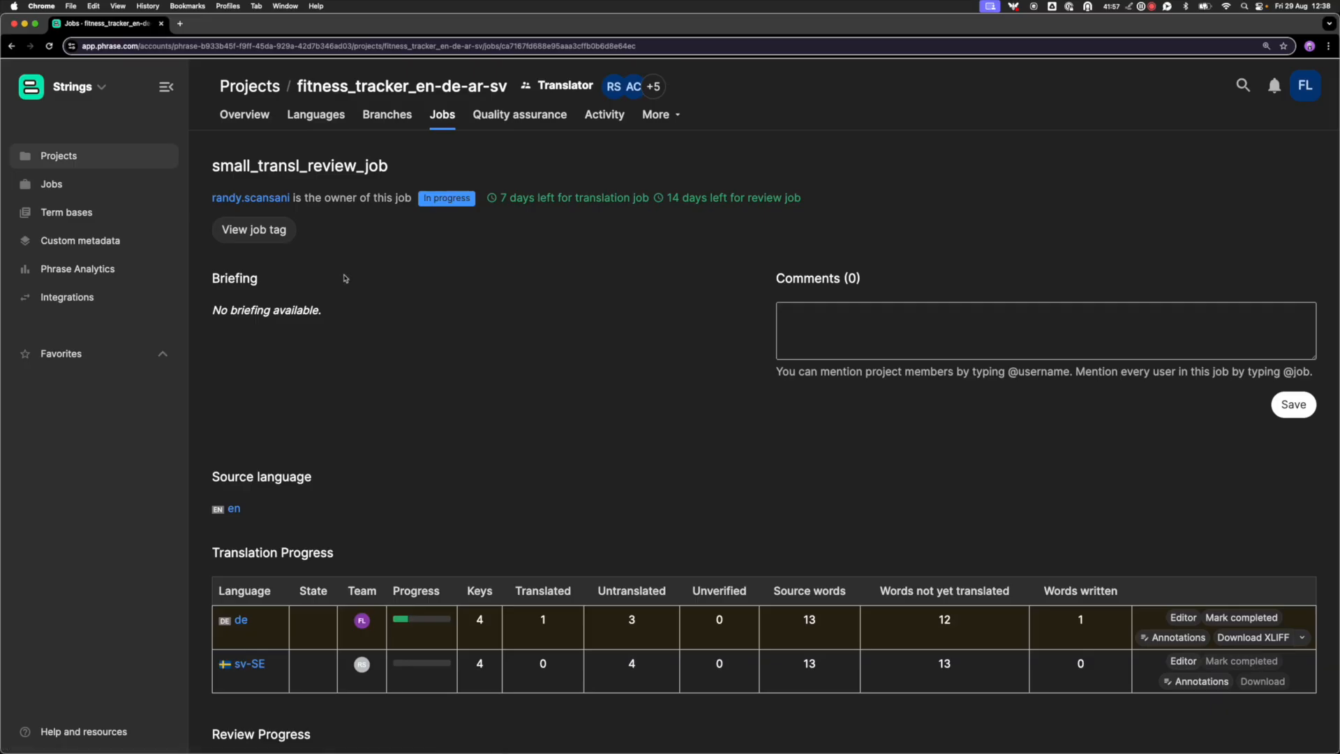
# Open the job's German translations in the editor and show the key list
pyautogui.click(242, 622)
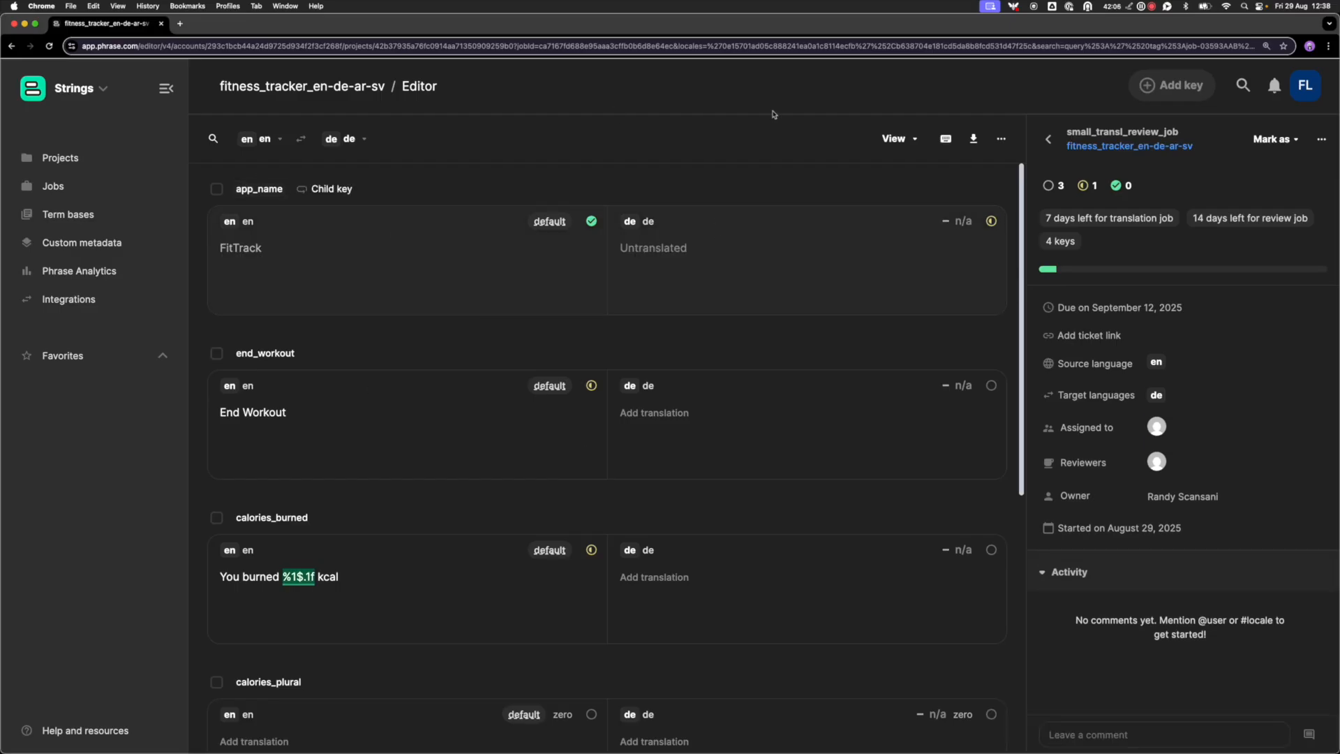
pyautogui.click(909, 143)
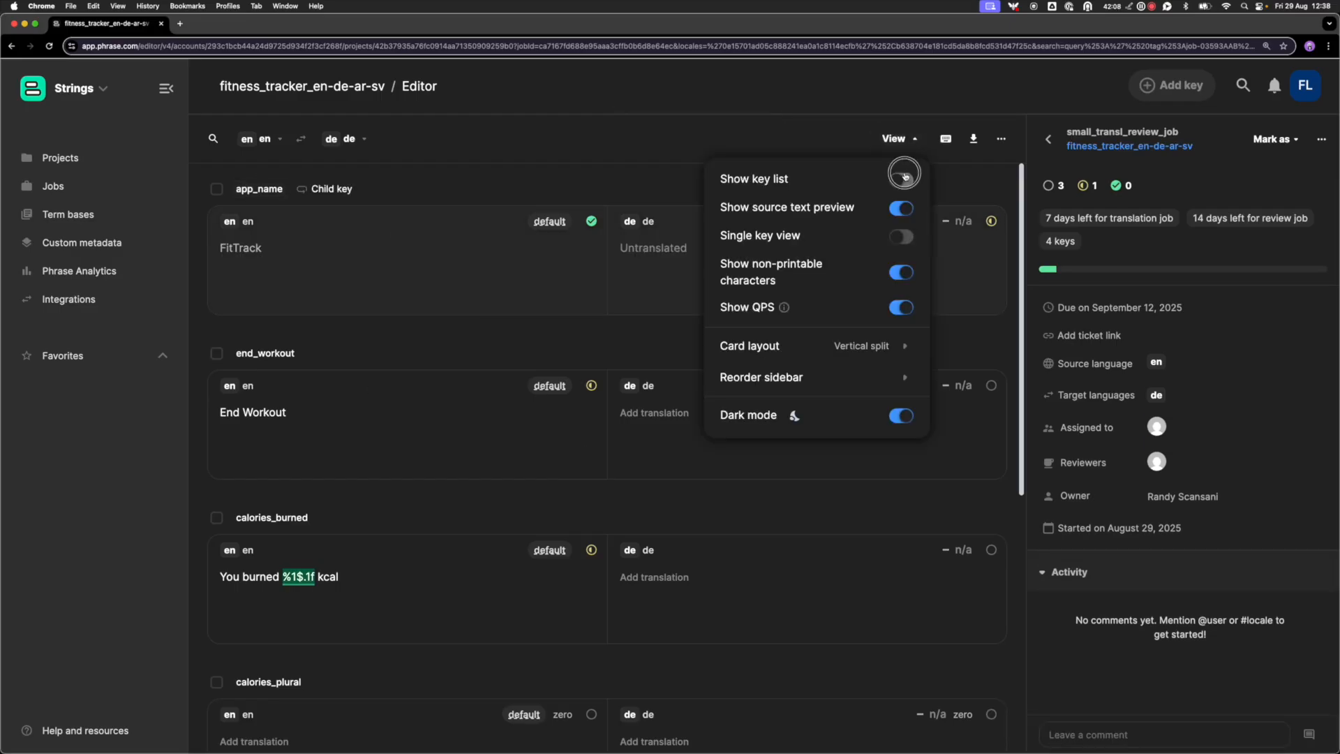
pyautogui.click(904, 179)
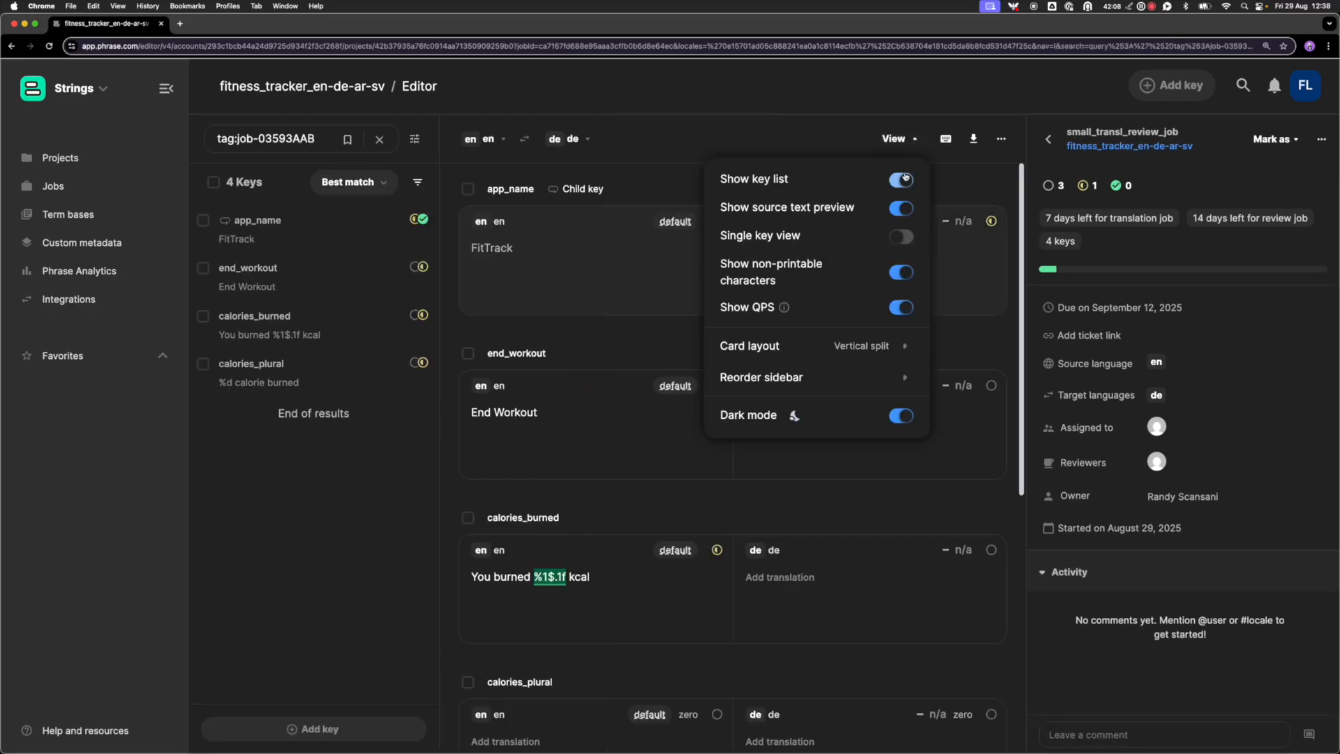
# Check the review status of the English app_name and end_workout texts and inspect the German app_name entry
pyautogui.click(562, 259)
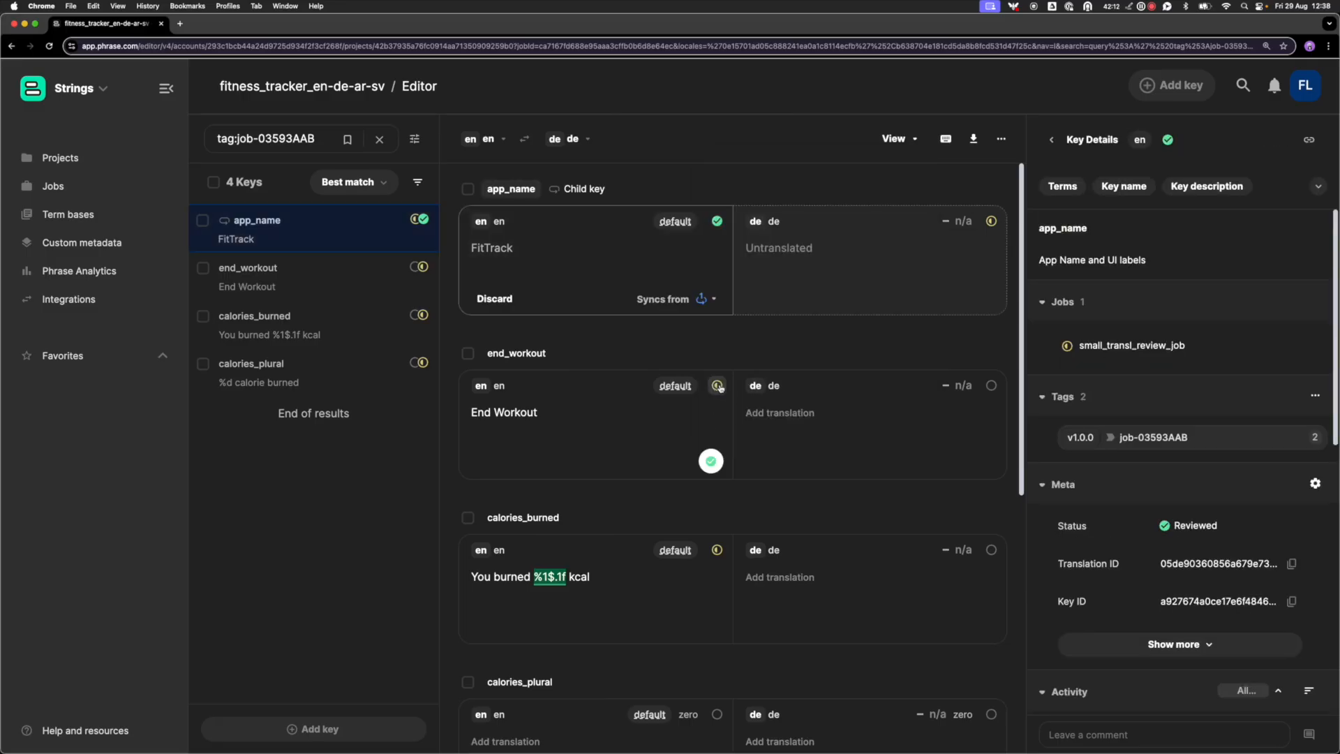
pyautogui.moveTo(713, 387)
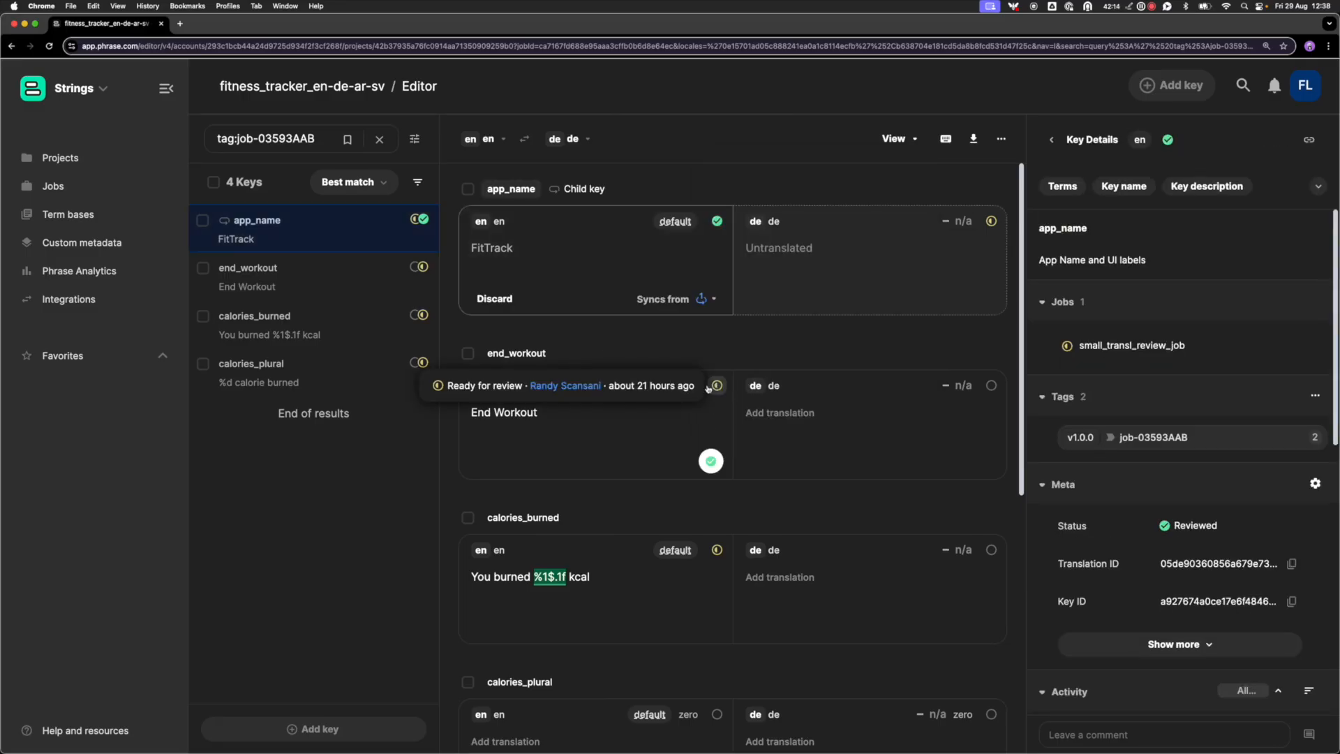
pyautogui.moveTo(446, 385); pyautogui.dragTo(515, 386)
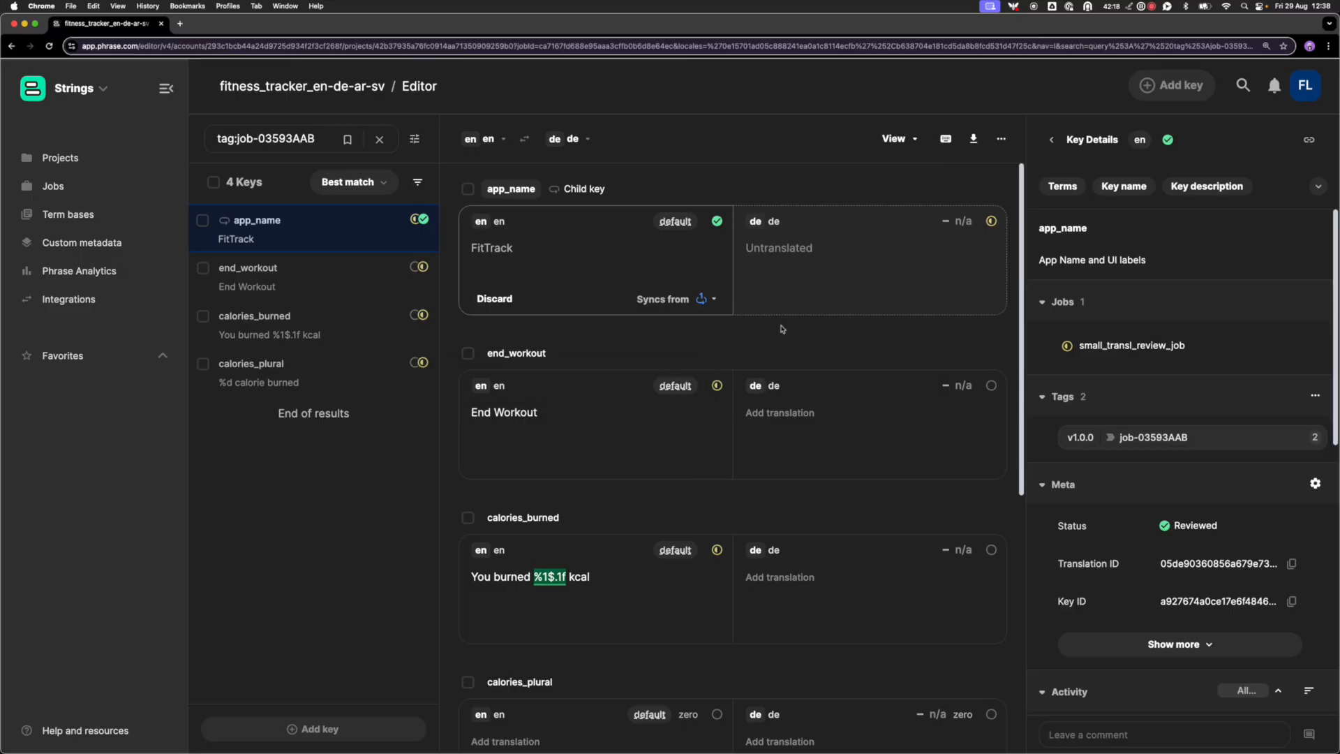
pyautogui.click(780, 247)
# Fill the German translation of end_workout with the Phrase Language AI suggestion "End Workout" and save it
pyautogui.click(791, 420)
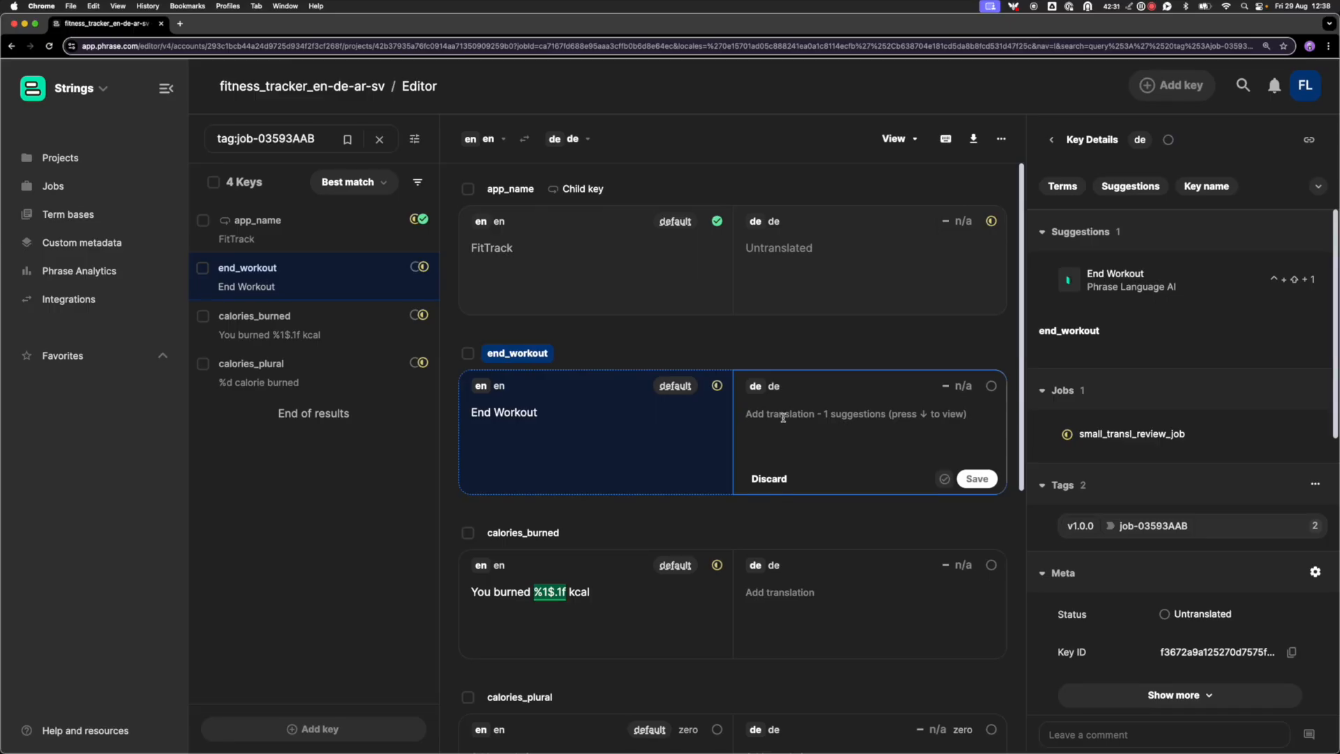
pyautogui.click(1116, 281)
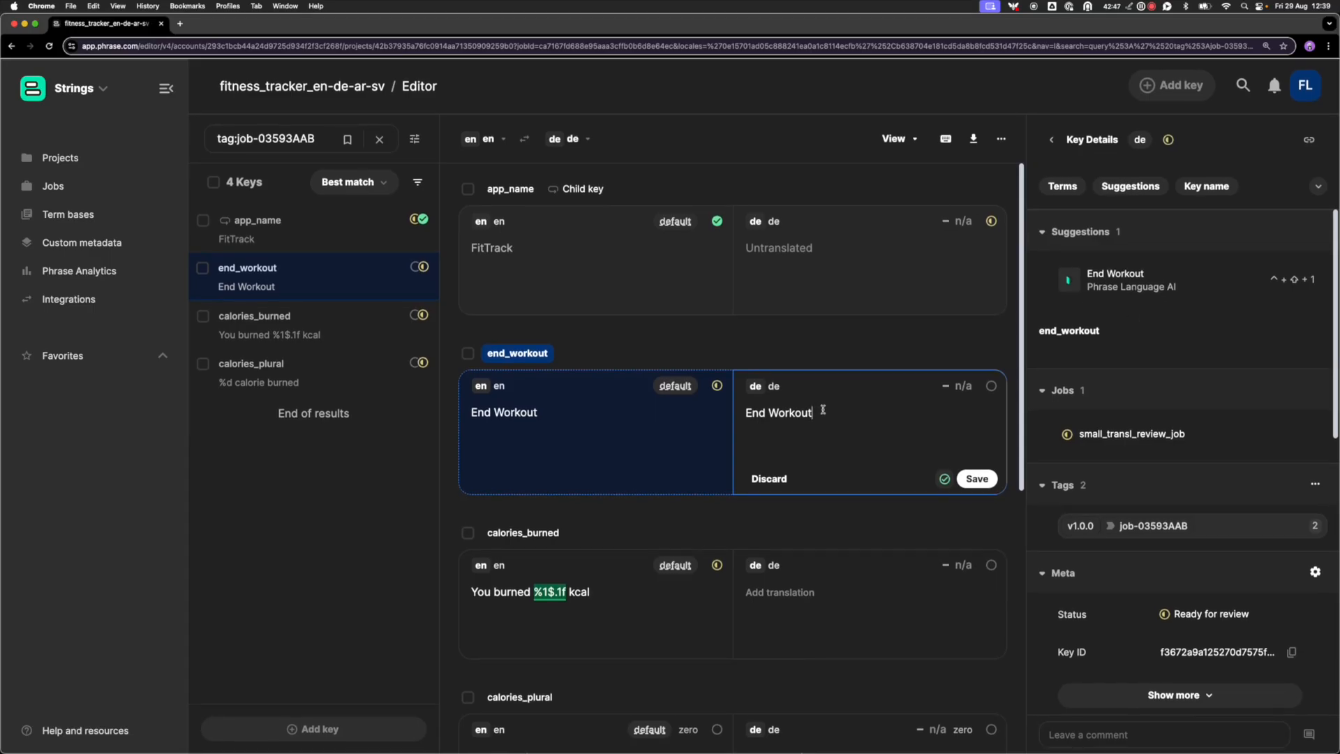
pyautogui.click(969, 480)
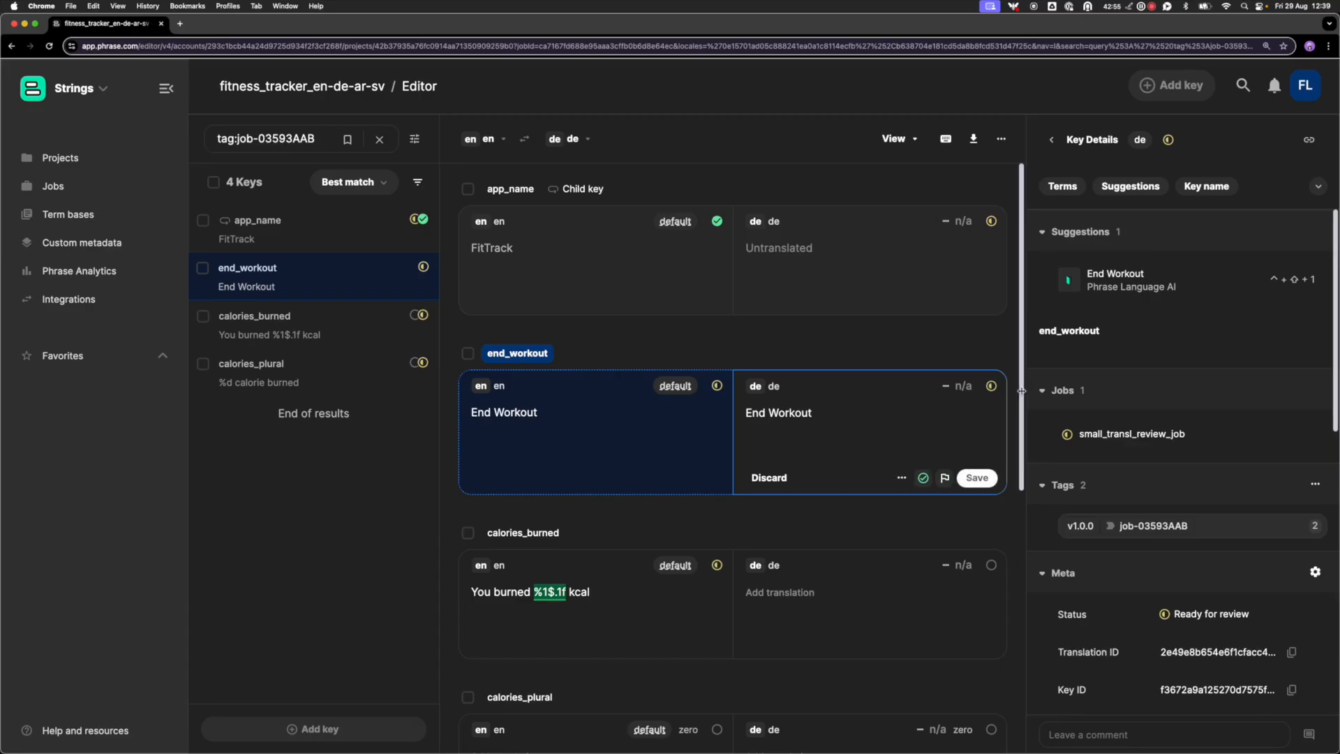
# Examine the review status of the German end_workout translation and its option to mark it unverified
pyautogui.moveTo(992, 389)
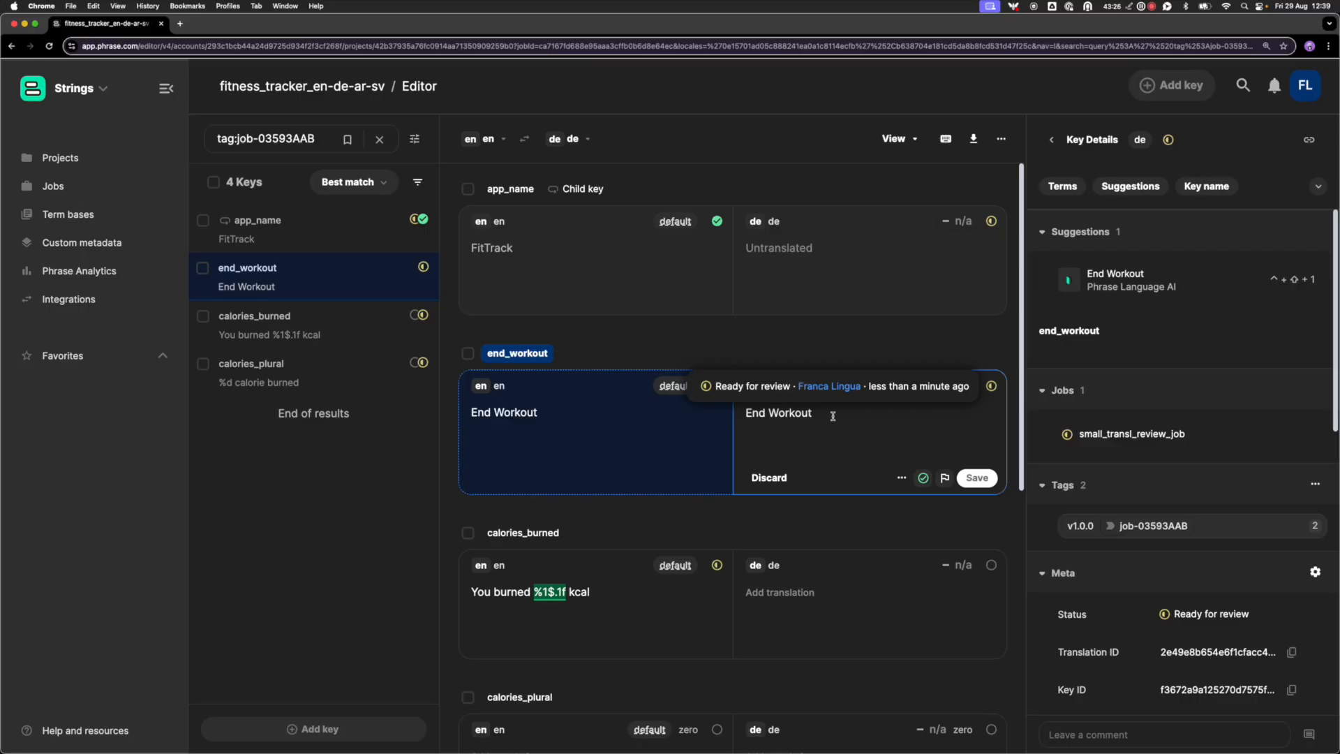
pyautogui.scroll(-1, 833, 416)
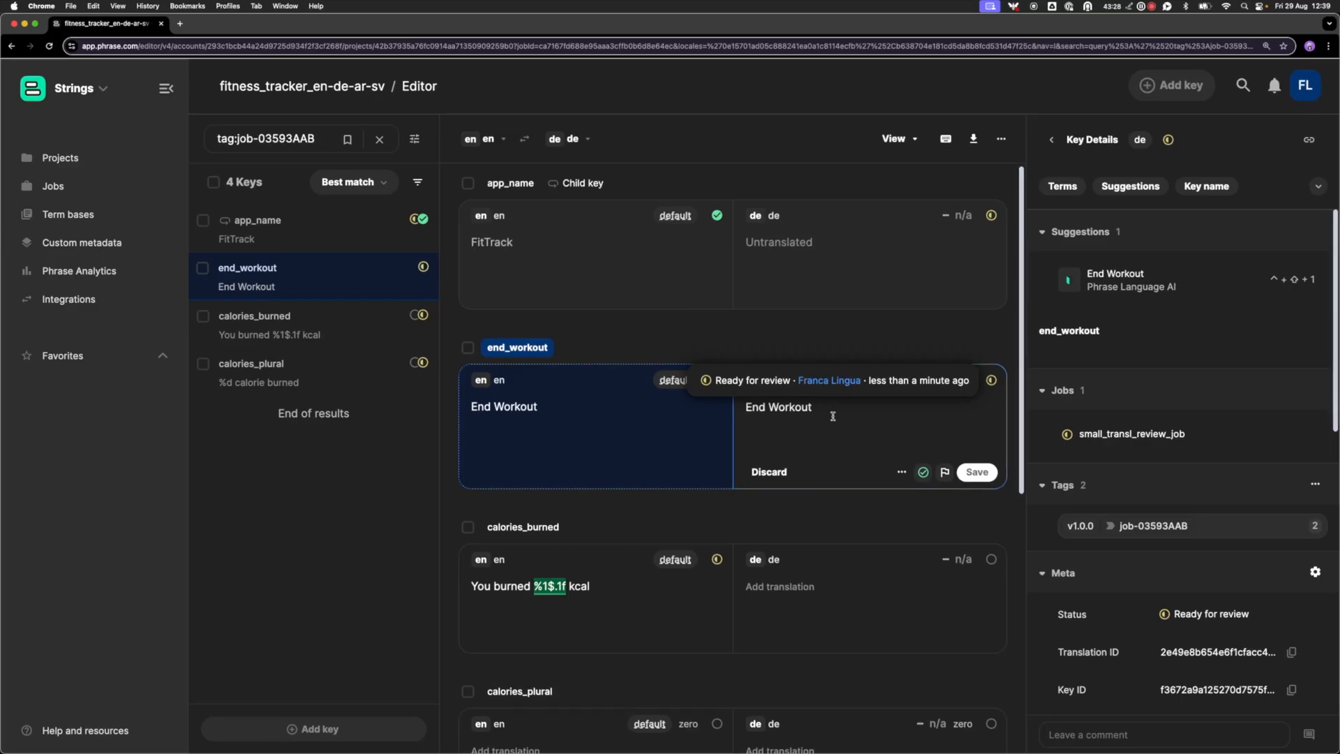
pyautogui.click(836, 411)
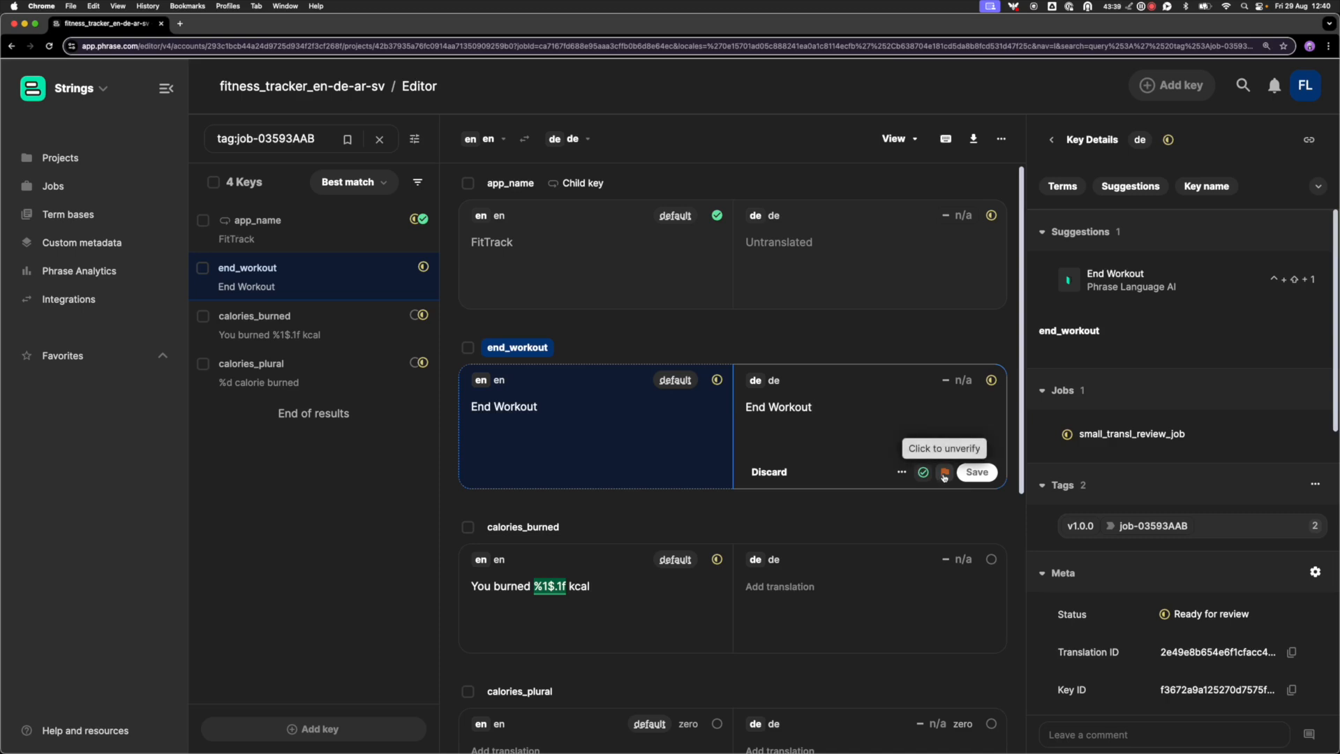
pyautogui.scroll(-1, 834, 391)
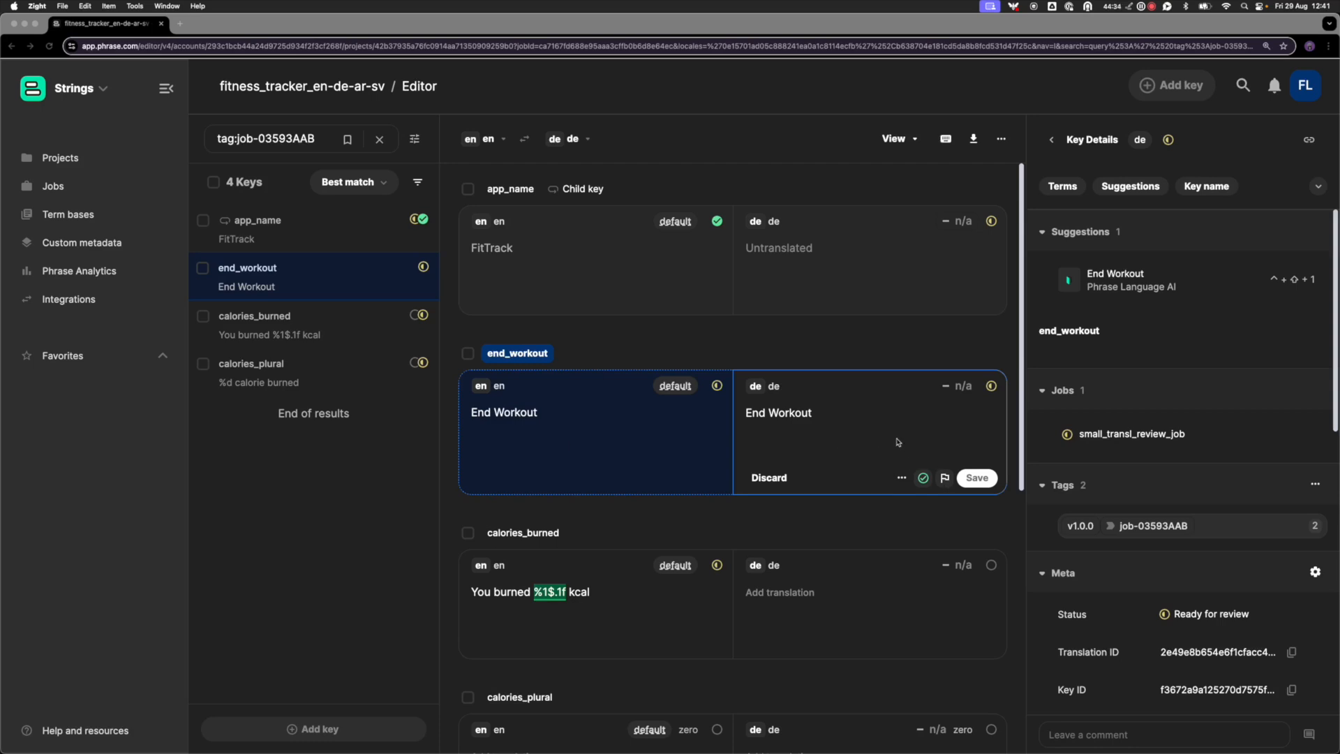
pyautogui.click(827, 413)
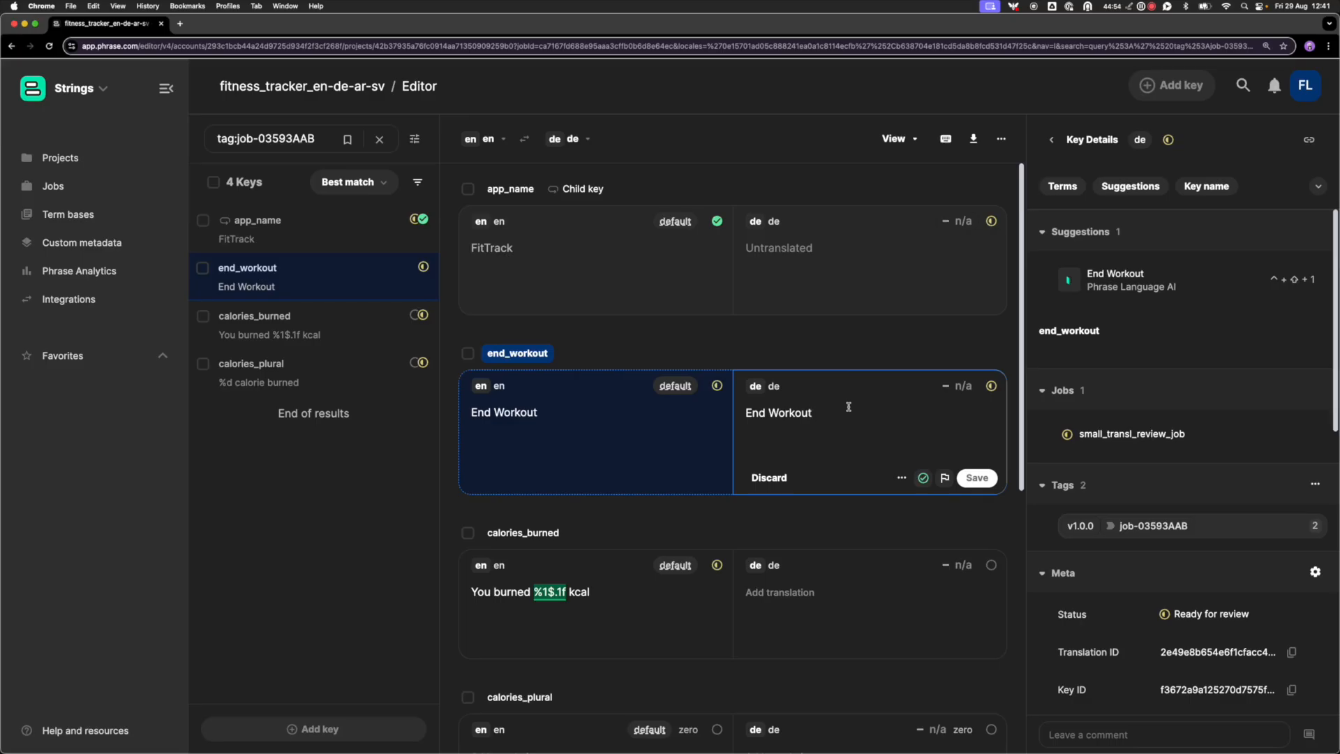
# Fill the German calories_burned translation with the Microsoft Translate suggestion "Du hast dich verbrannt %1$.1f Kcal" and save it
pyautogui.scroll(-1, 855, 377)
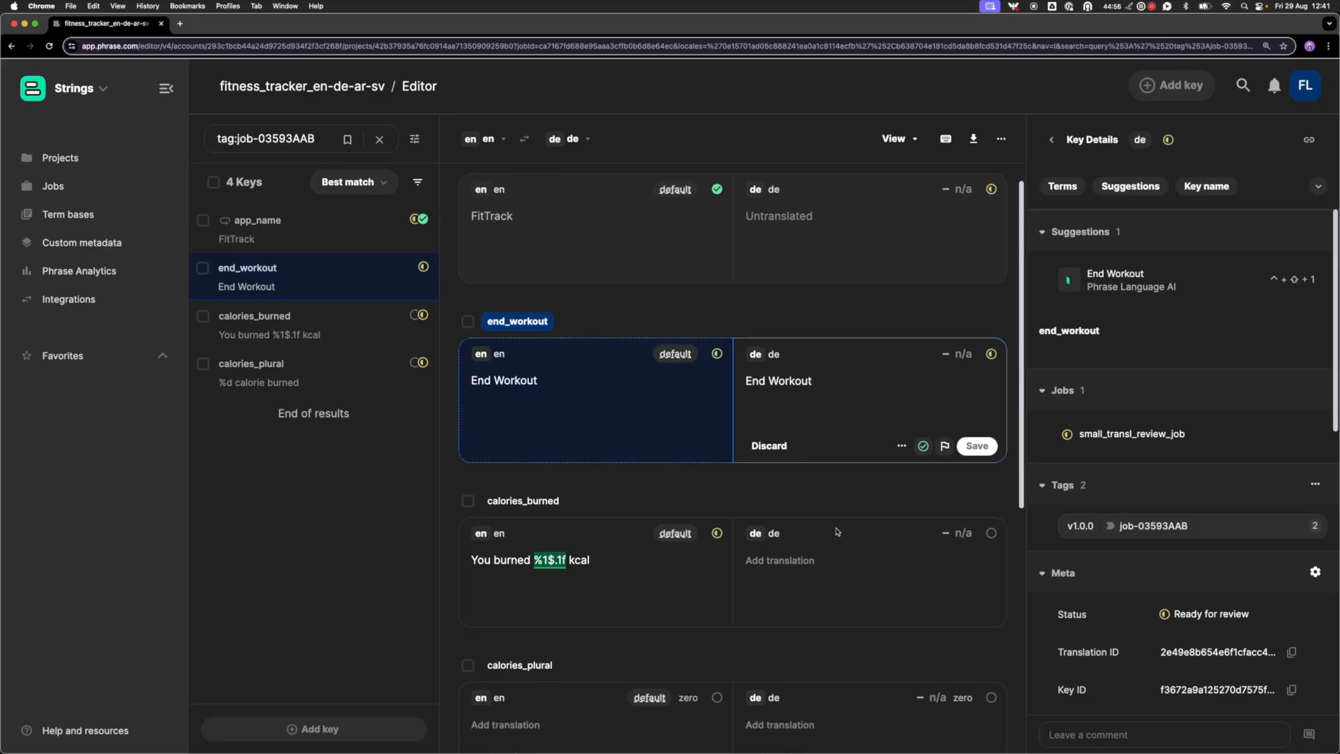
pyautogui.click(818, 559)
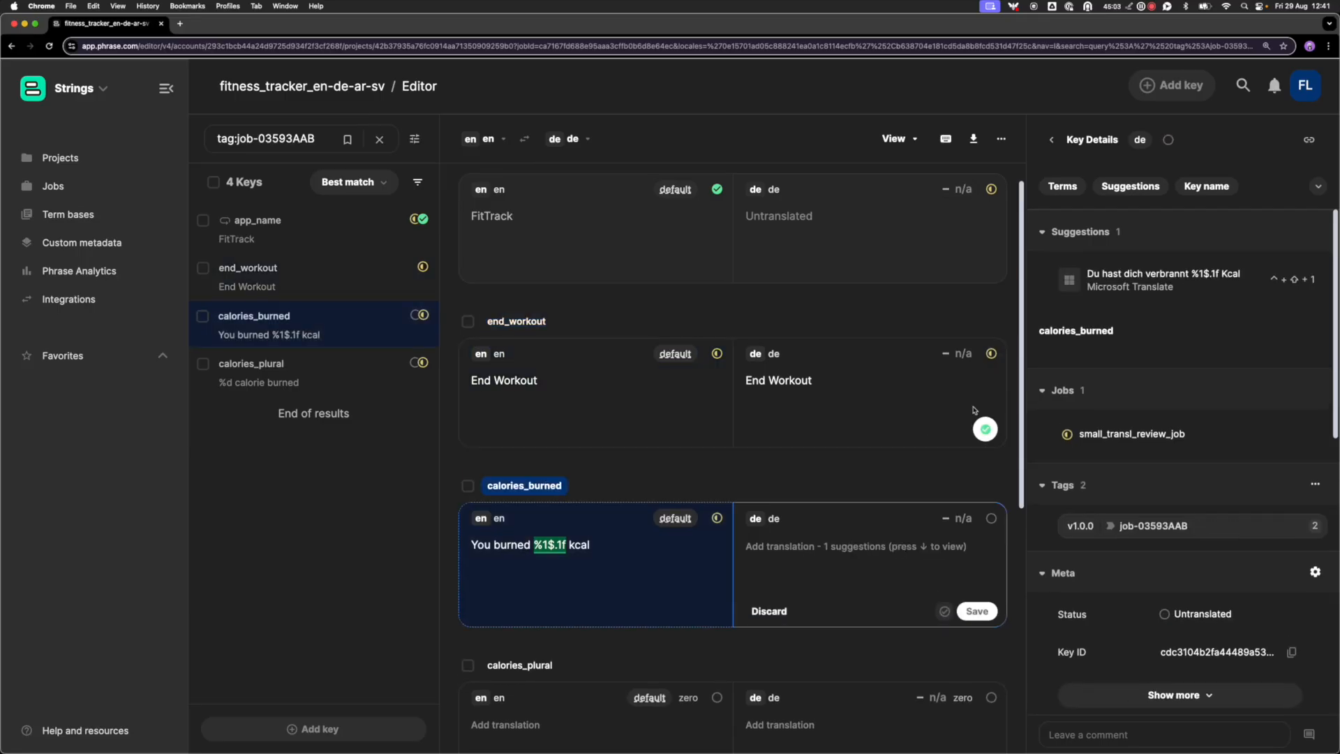
pyautogui.hotkey('ctrl', 'shift', '1')
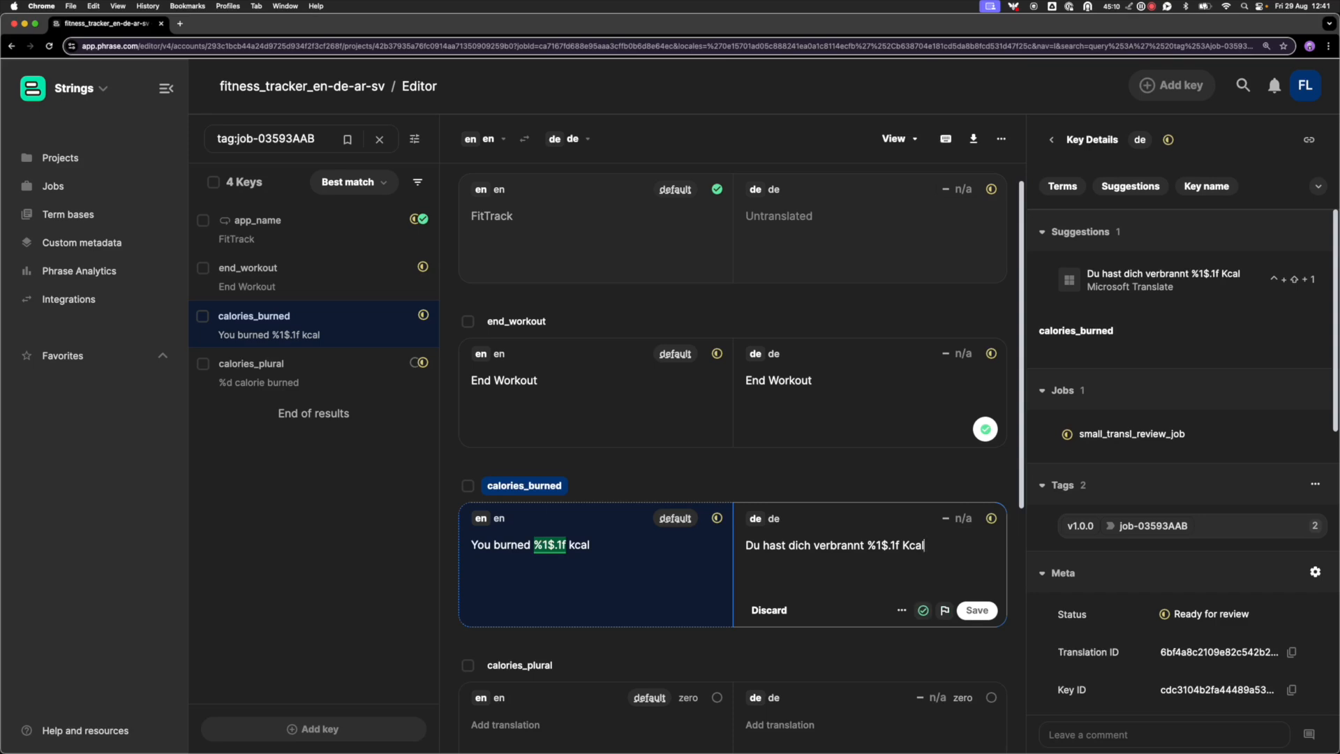
# Fill the German "one" form of calories_plural with the suggestion "%d Verbrannte Kalorien", check its placeholder and save it
pyautogui.scroll(-5, 812, 515)
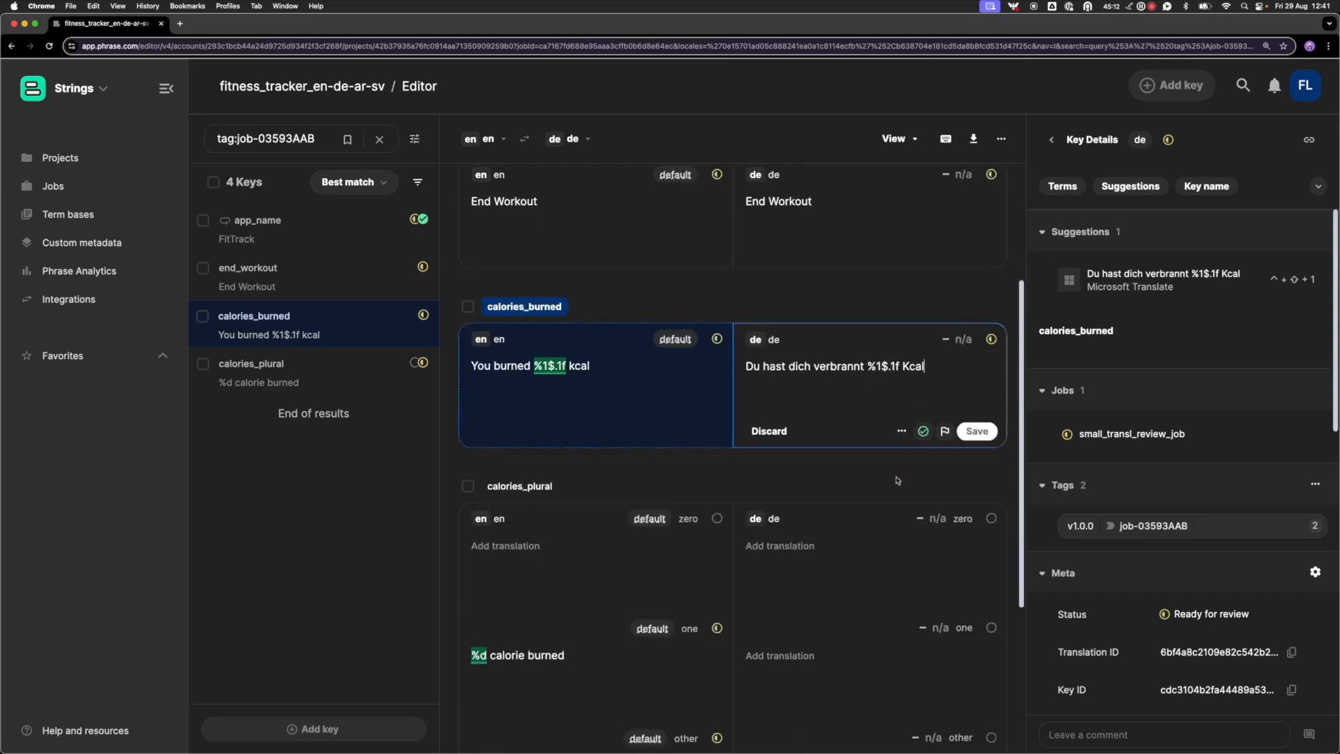
pyautogui.click(801, 518)
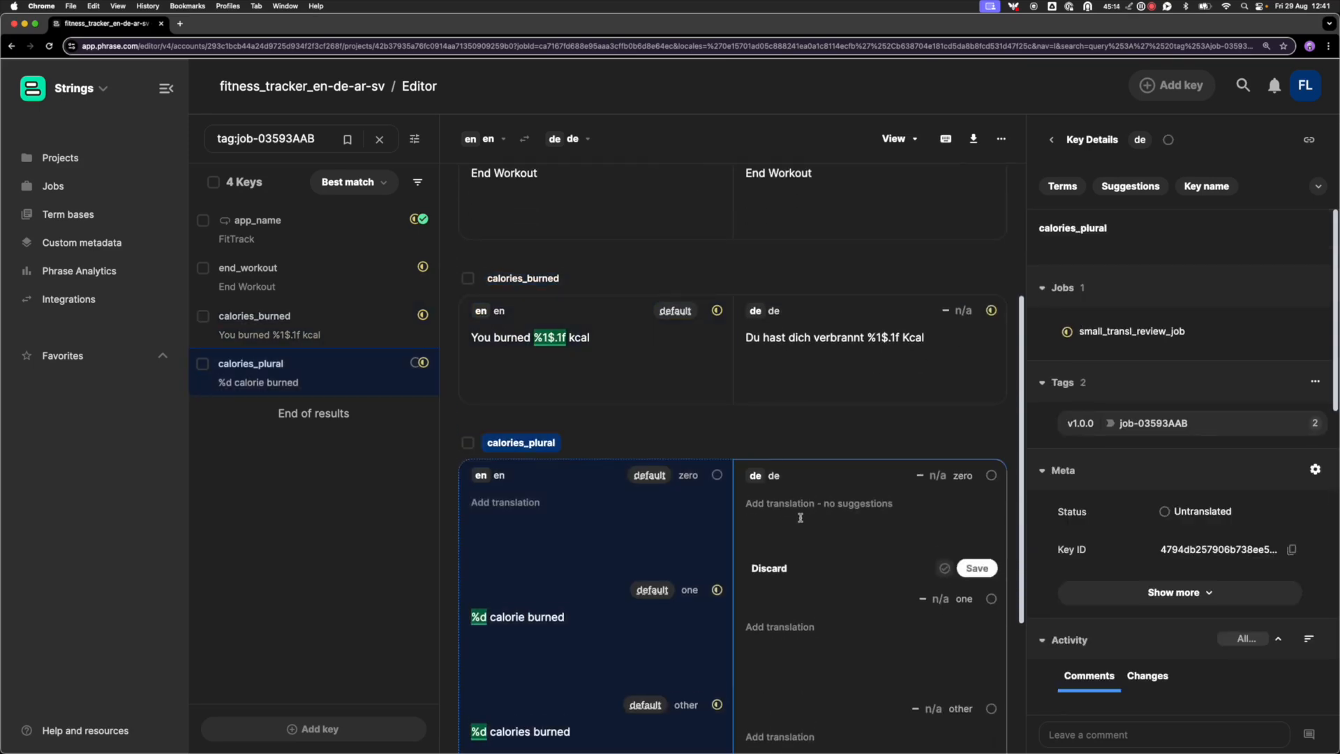
pyautogui.scroll(-3, 800, 518)
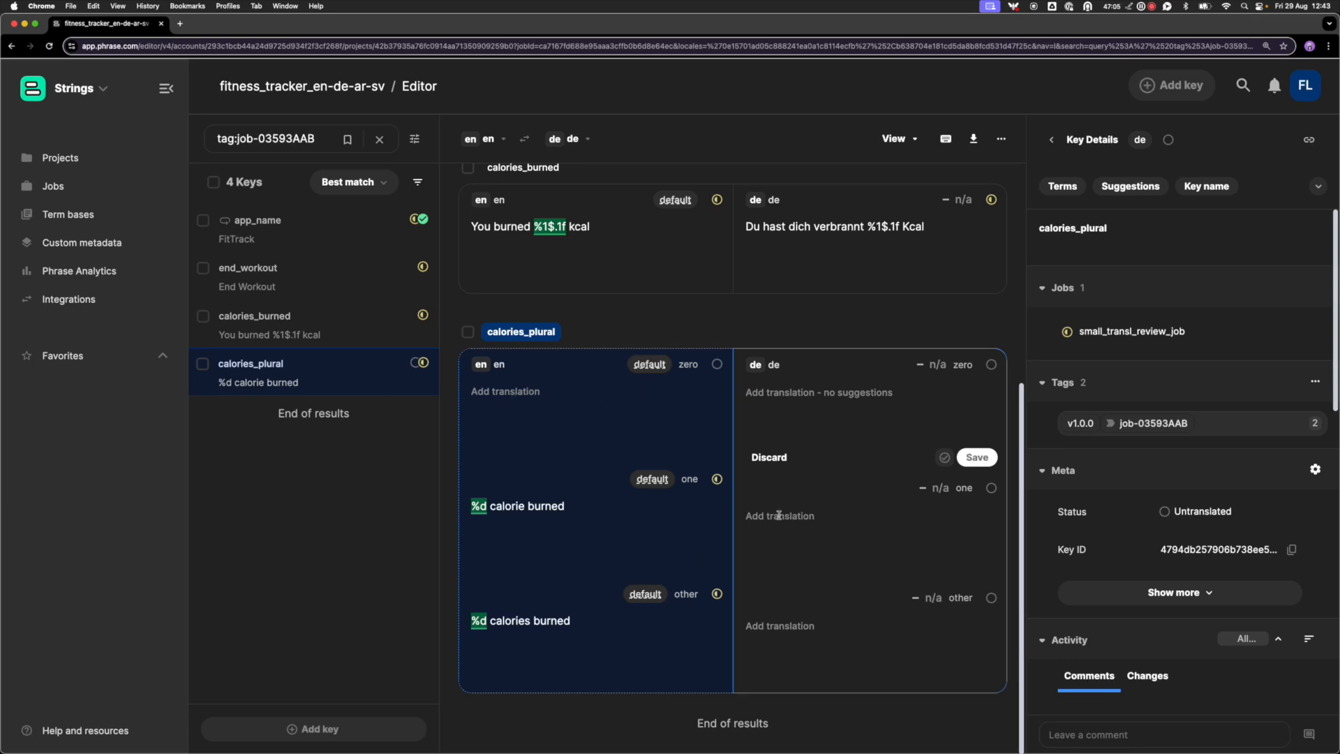
pyautogui.click(774, 517)
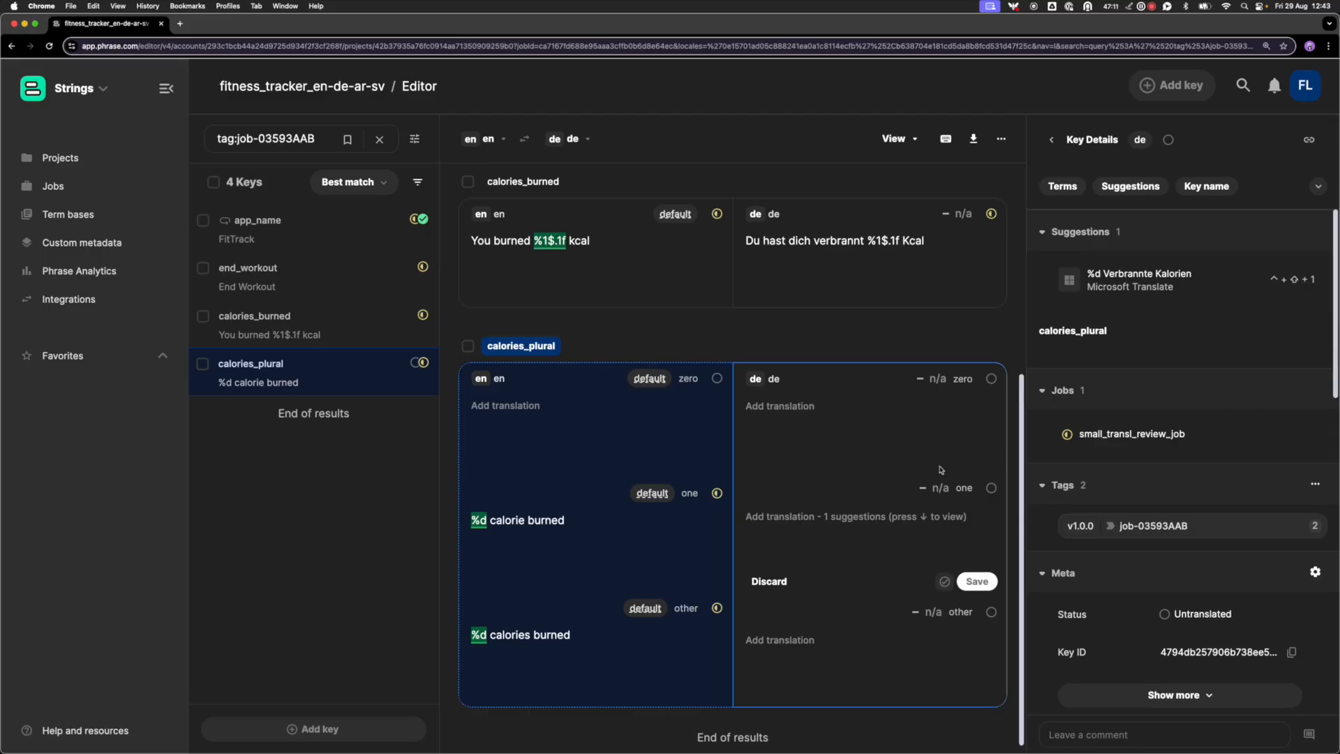
pyautogui.click(1117, 279)
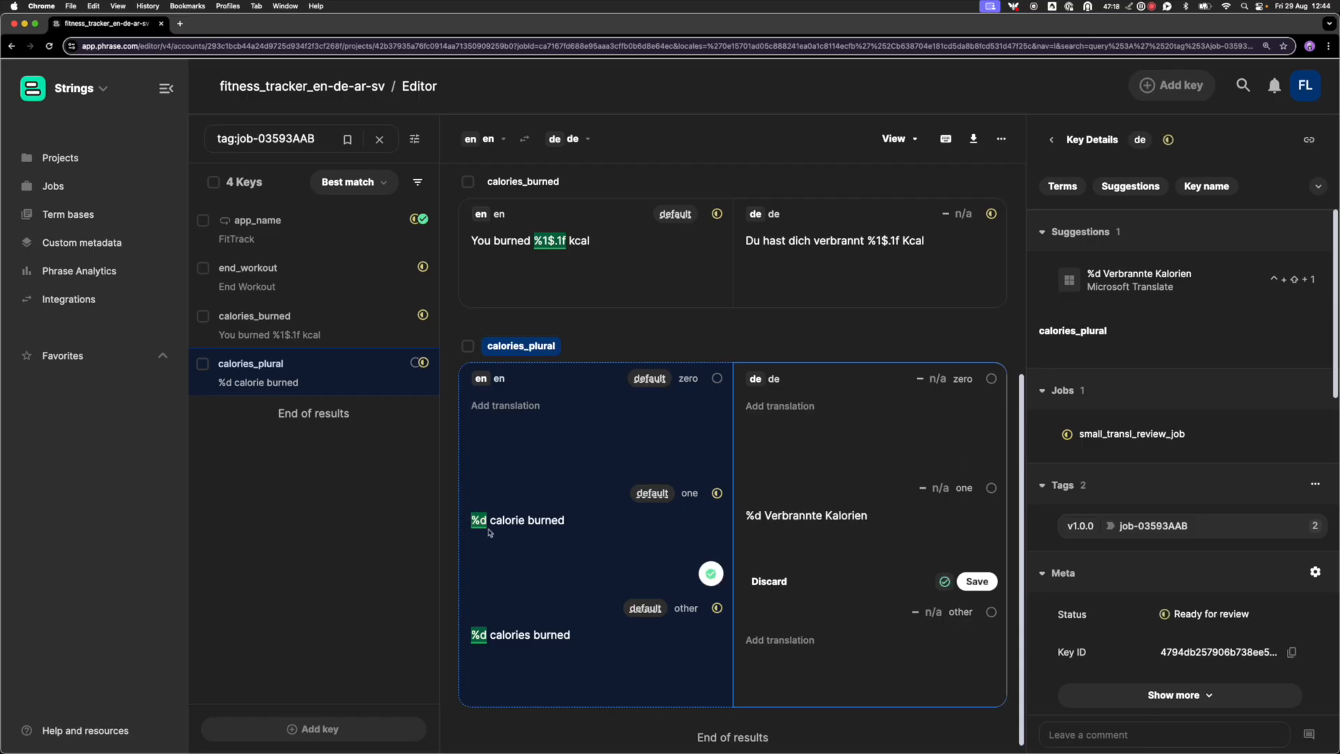
pyautogui.scroll(-1, 493, 531)
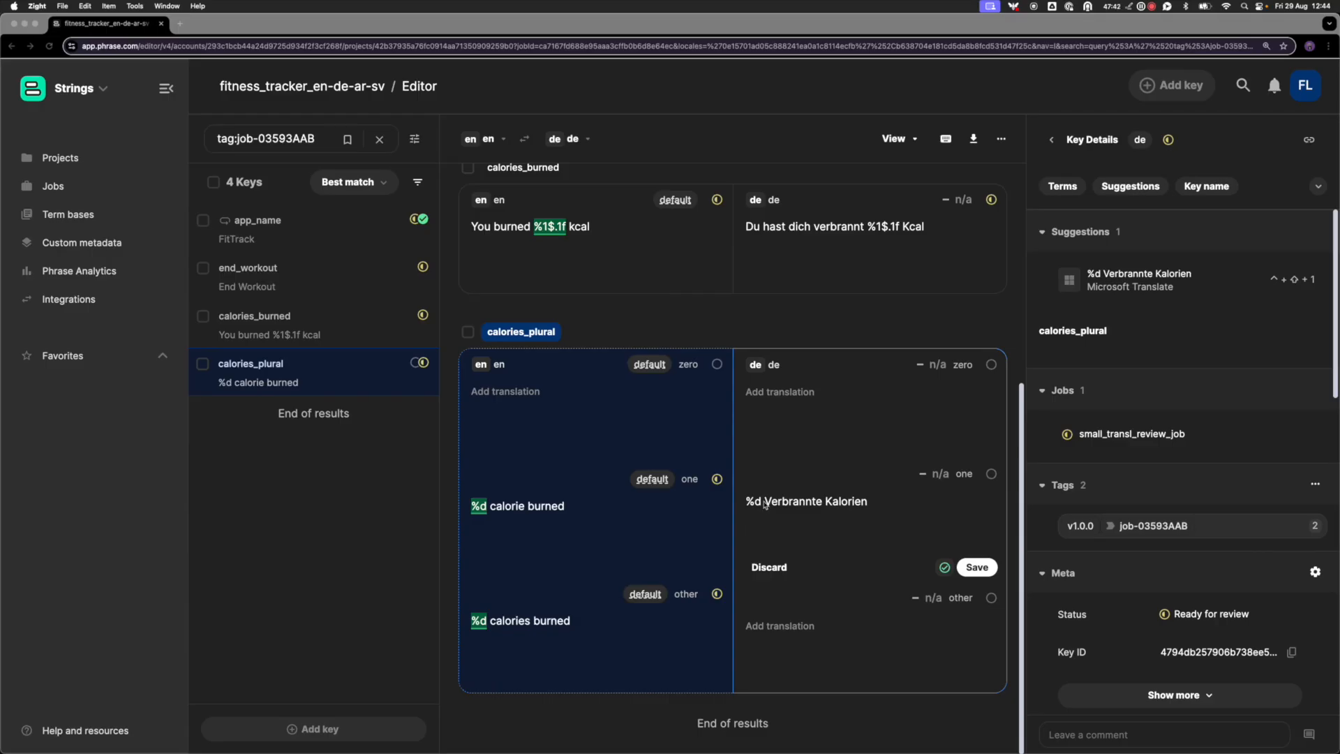
pyautogui.click(765, 504)
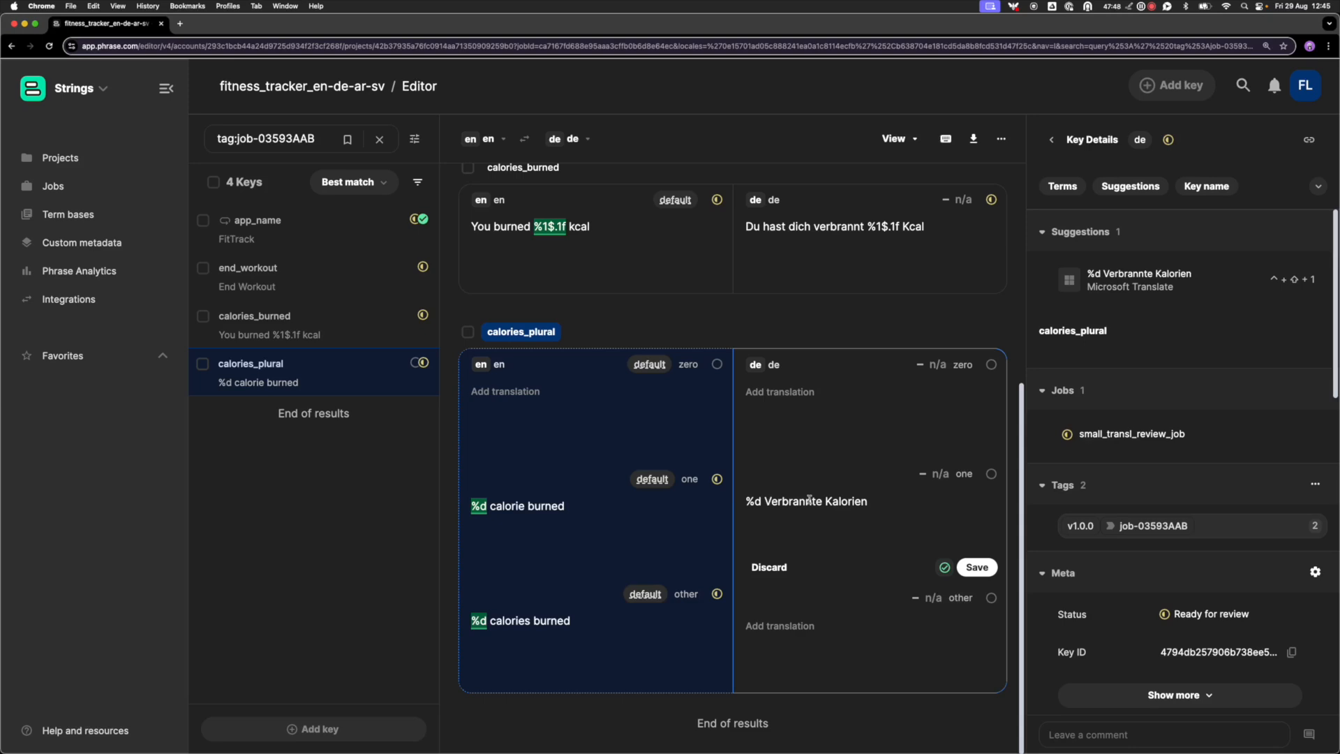
pyautogui.click(761, 501)
pyautogui.moveTo(761, 501); pyautogui.dragTo(747, 500)
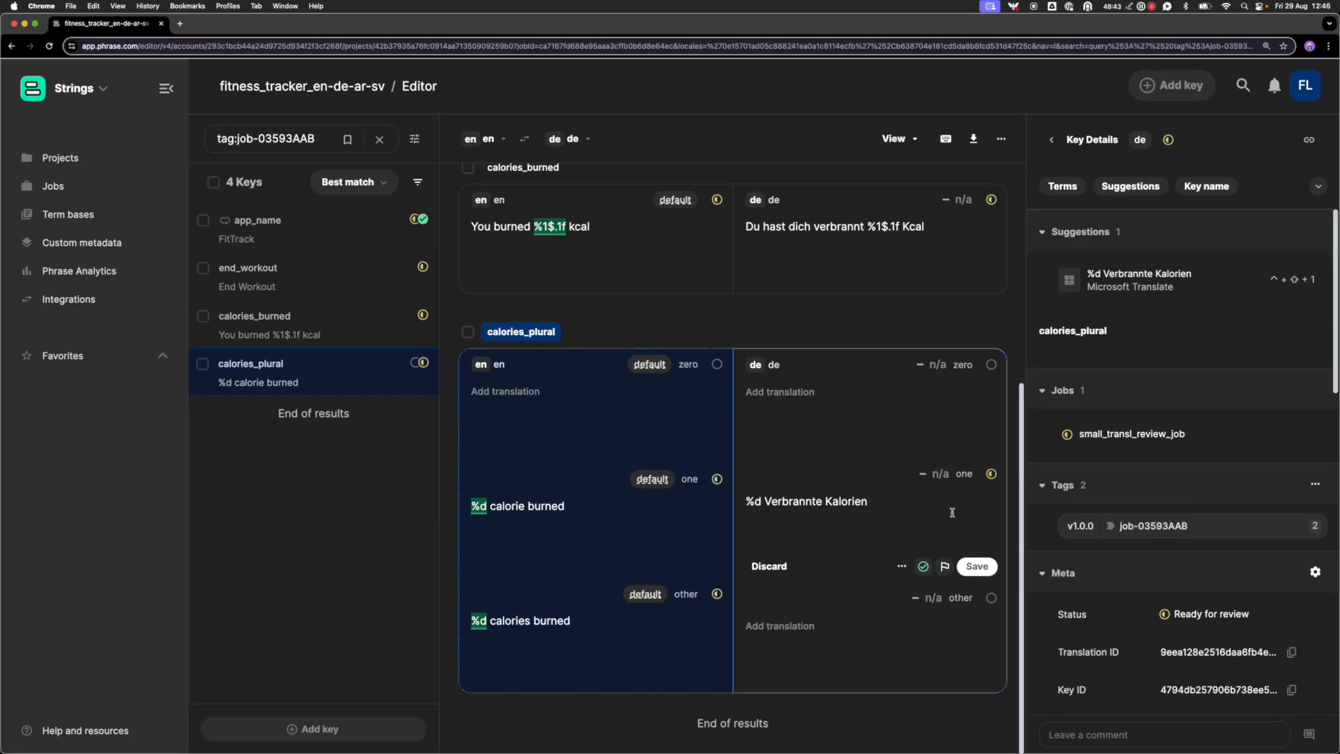
# Fill the German "other" form of calories_plural with the suggestion "%d Verbrannte Kalorien" and save it
pyautogui.click(800, 626)
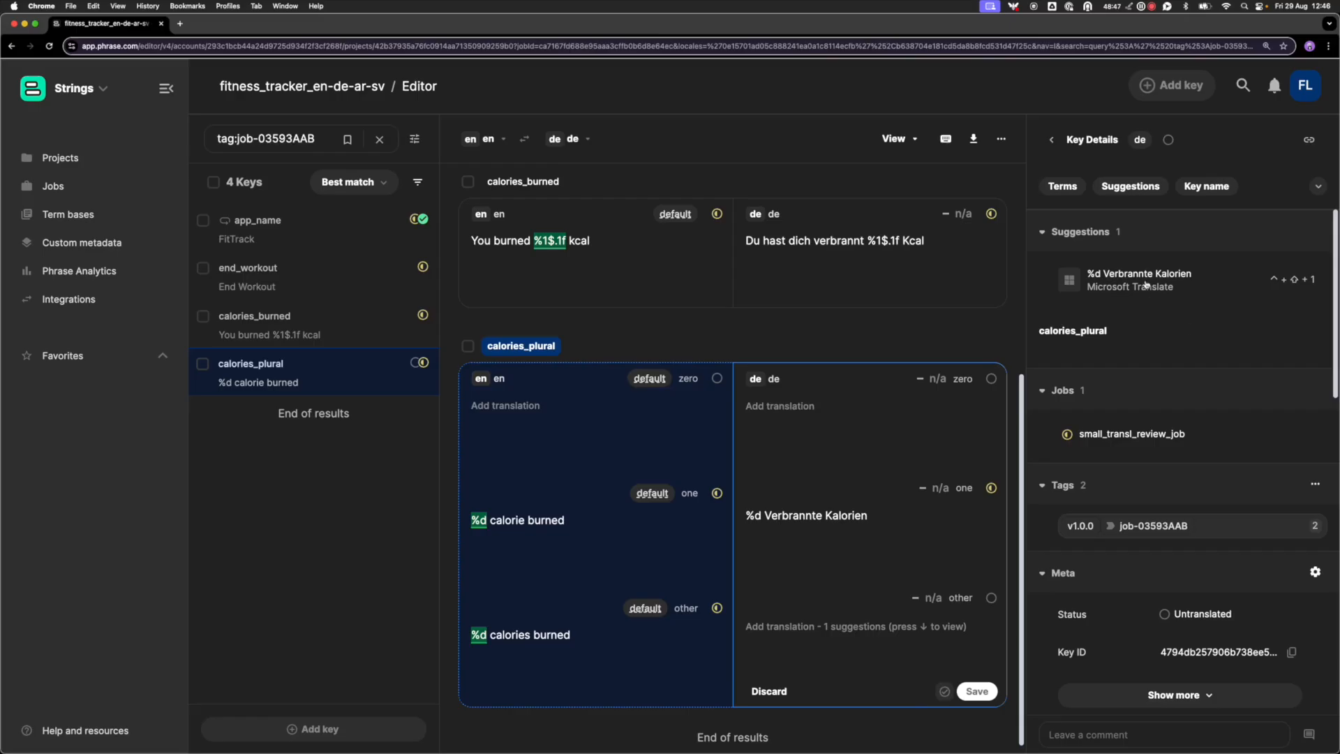
pyautogui.click(1146, 283)
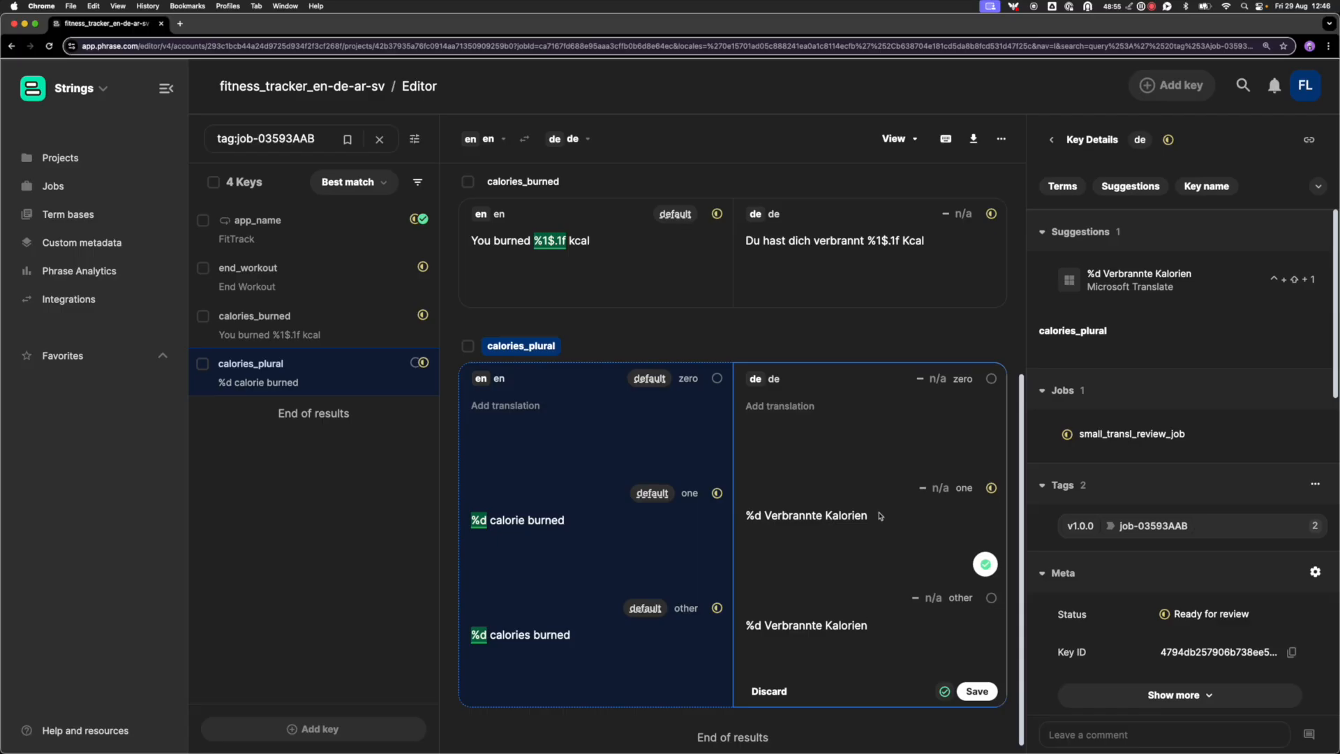
pyautogui.press('super+s')
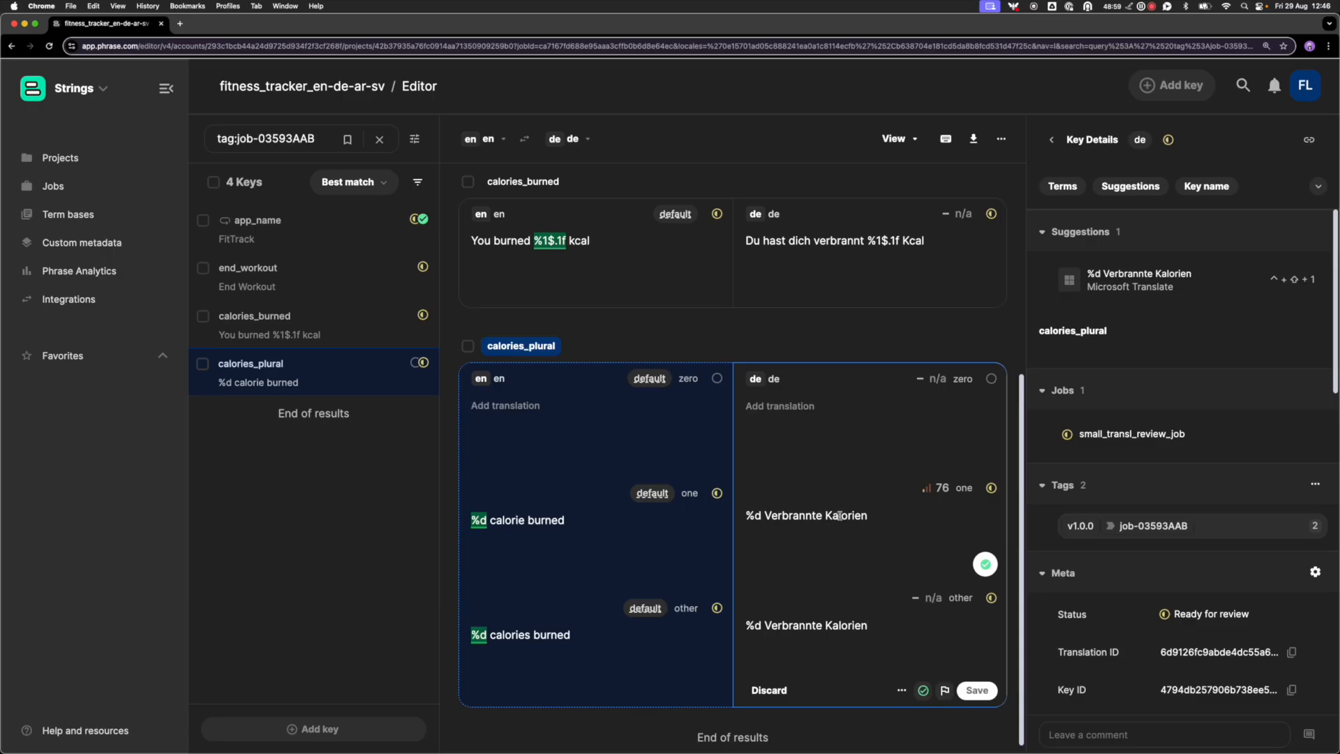
# Remove the %d placeholder from the German "other" form of calories_plural and save the translation
pyautogui.click(873, 516)
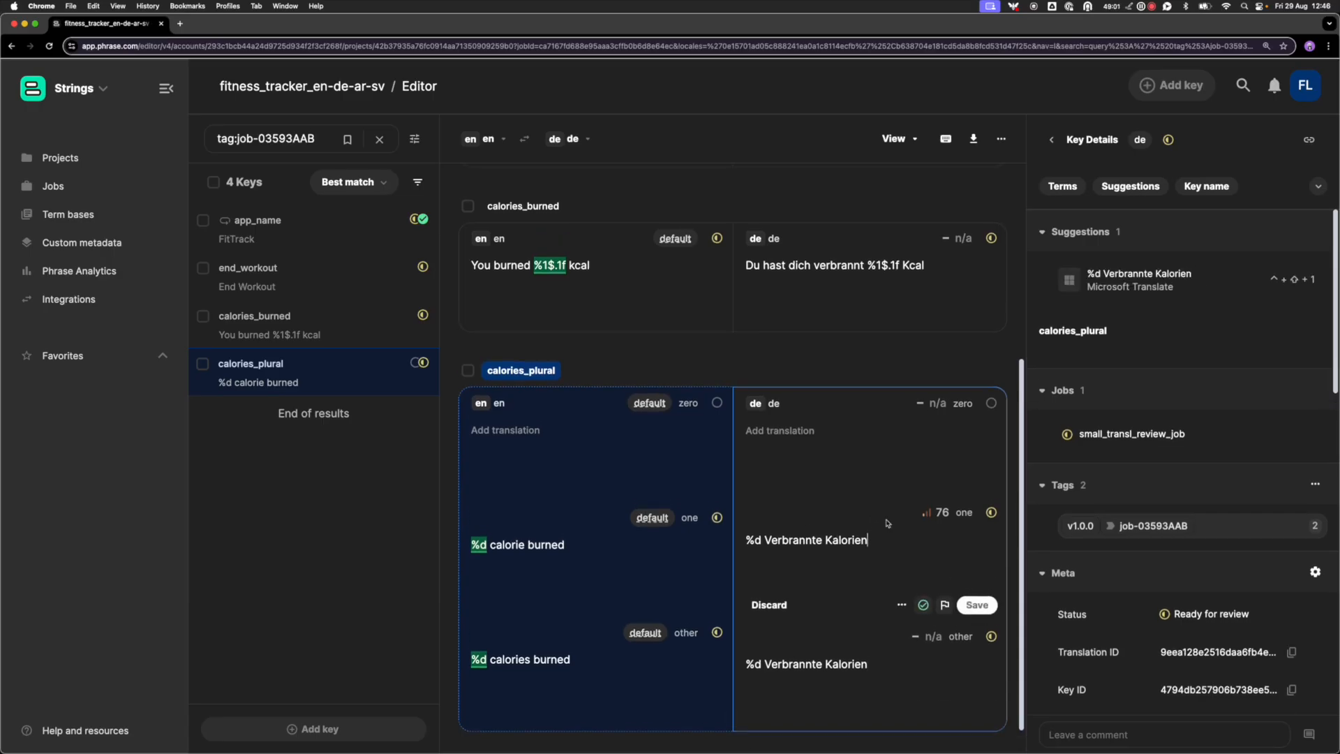
pyautogui.scroll(1, 885, 524)
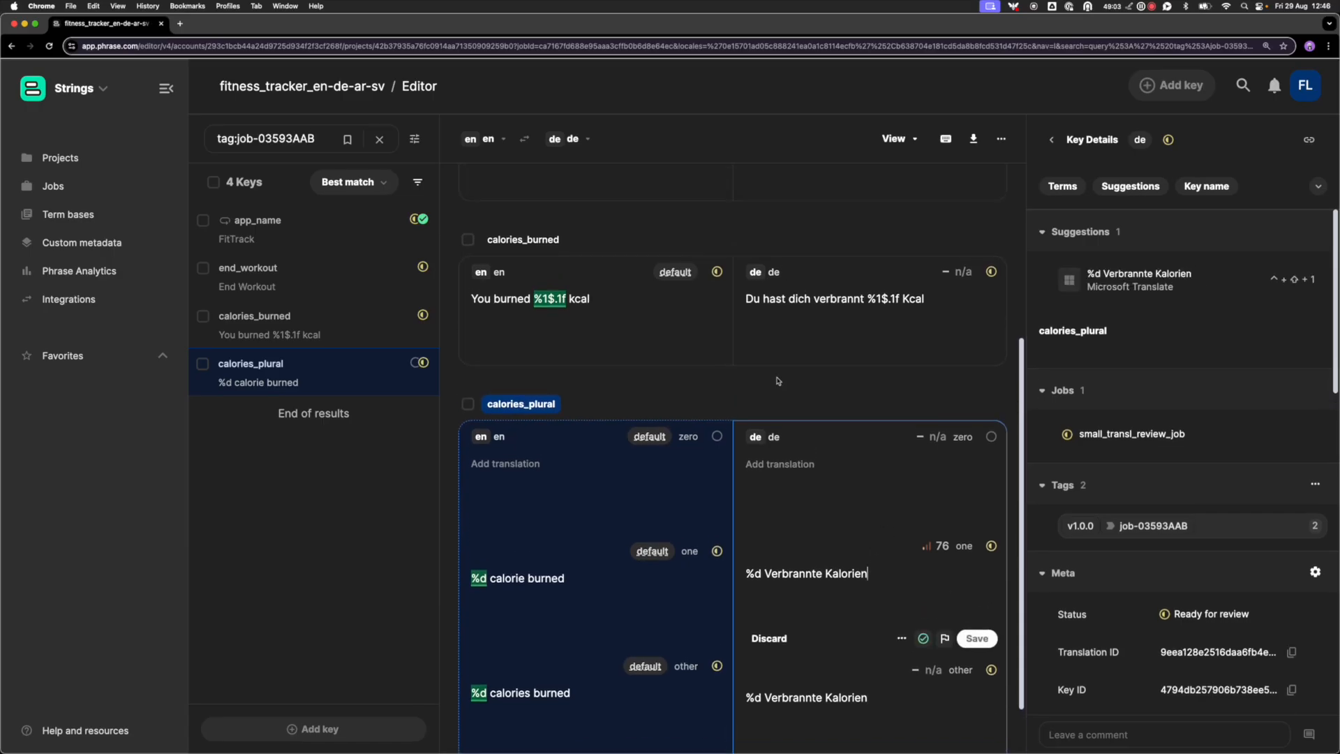
pyautogui.click(813, 698)
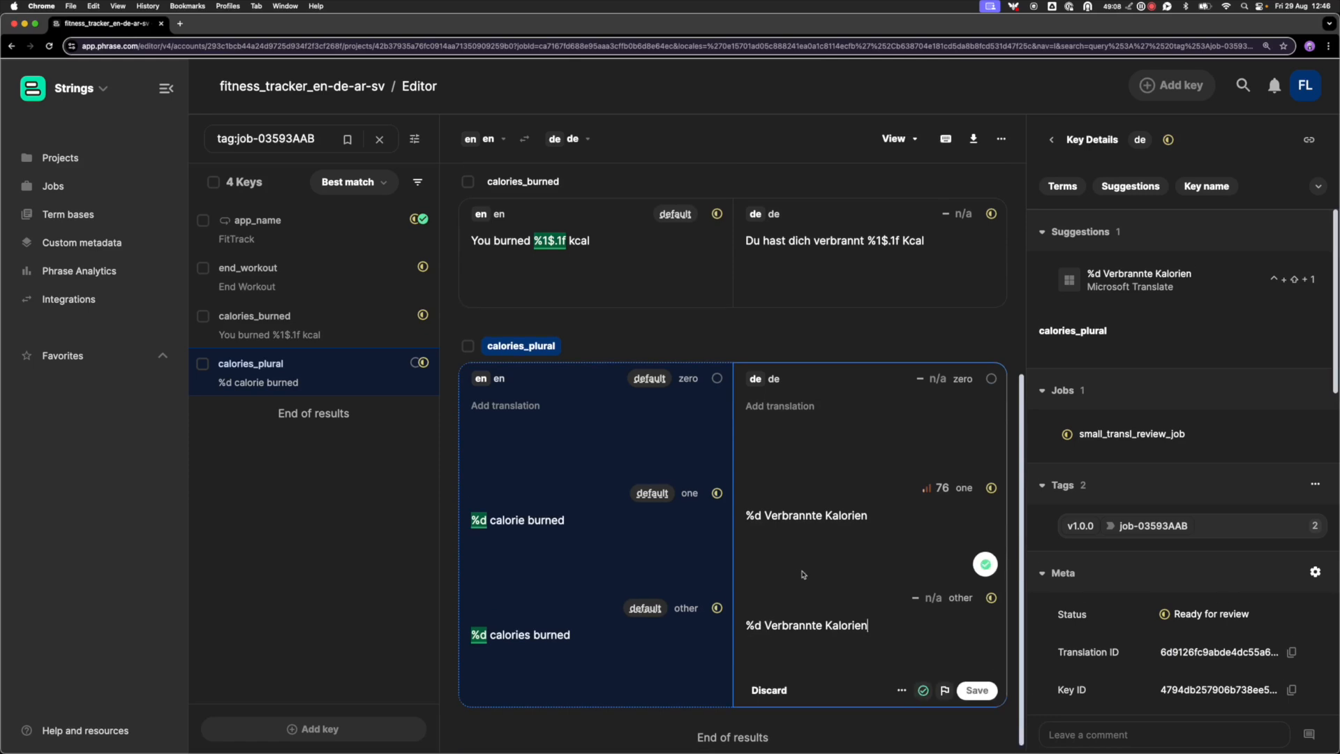
pyautogui.click(762, 637)
pyautogui.press('BackSpace')
pyautogui.press('BackSpace')
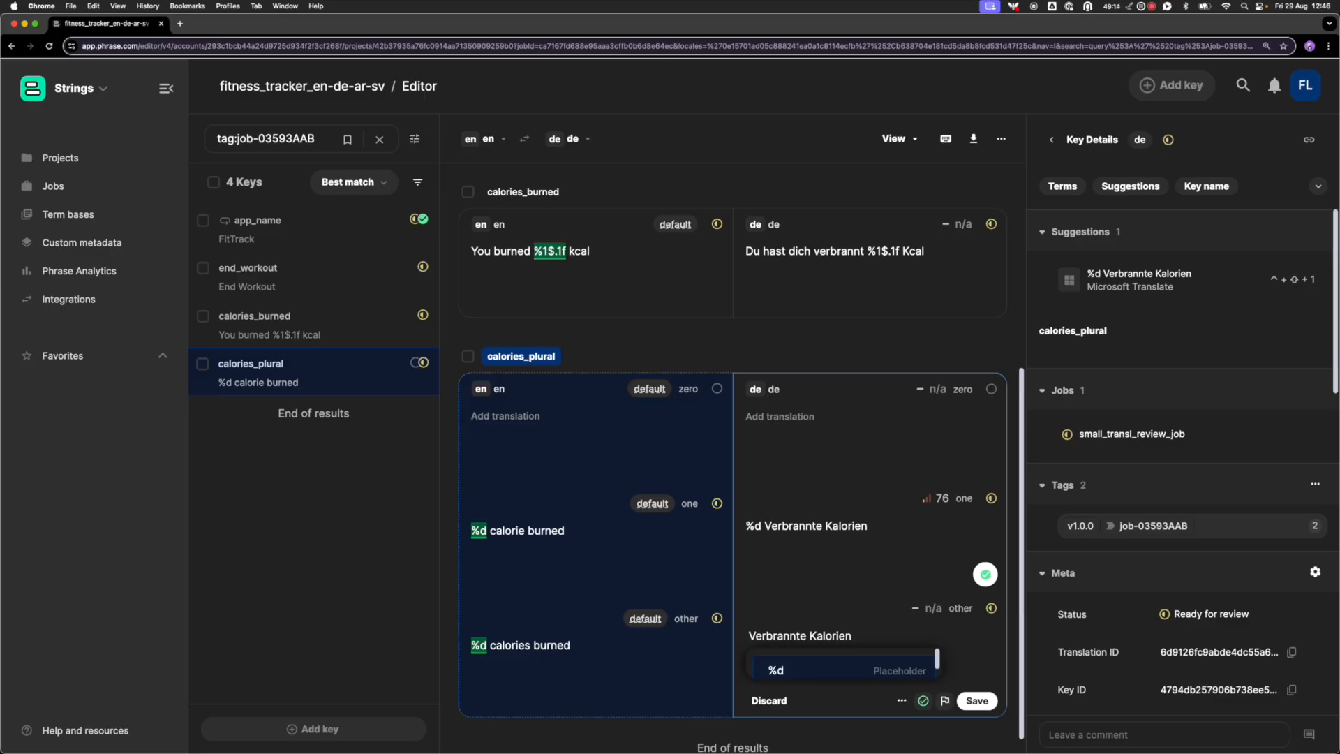
pyautogui.click(977, 700)
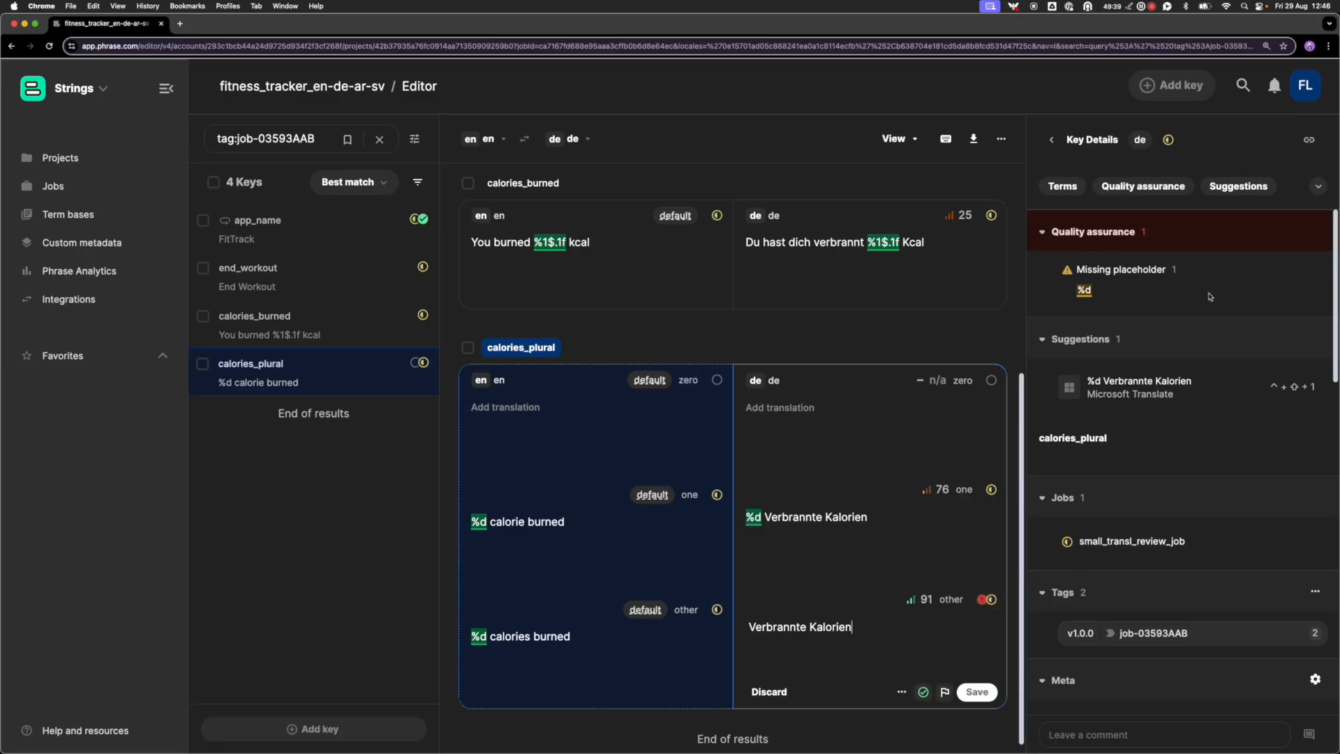
# Restore the %d placeholder at the start of the German "other" form of calories_plural and save it
pyautogui.click(745, 627)
pyautogui.write('%d')
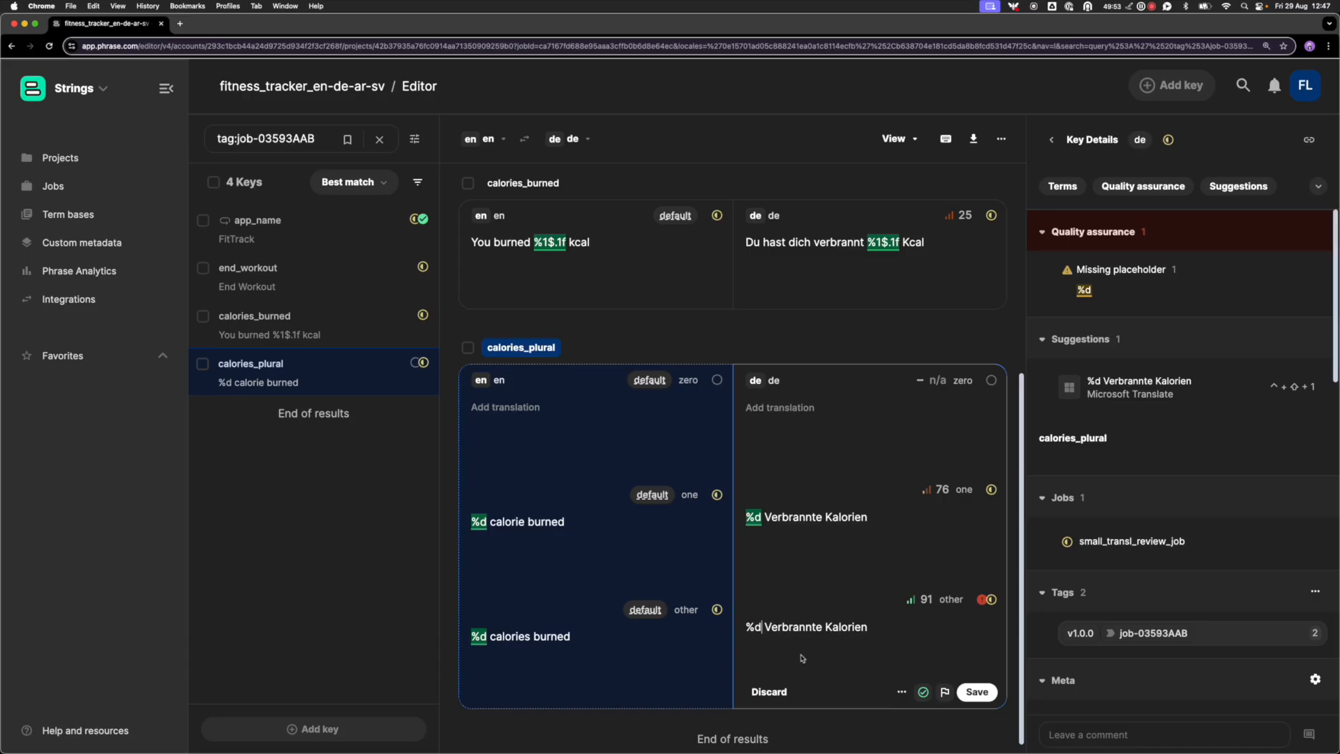
pyautogui.click(986, 694)
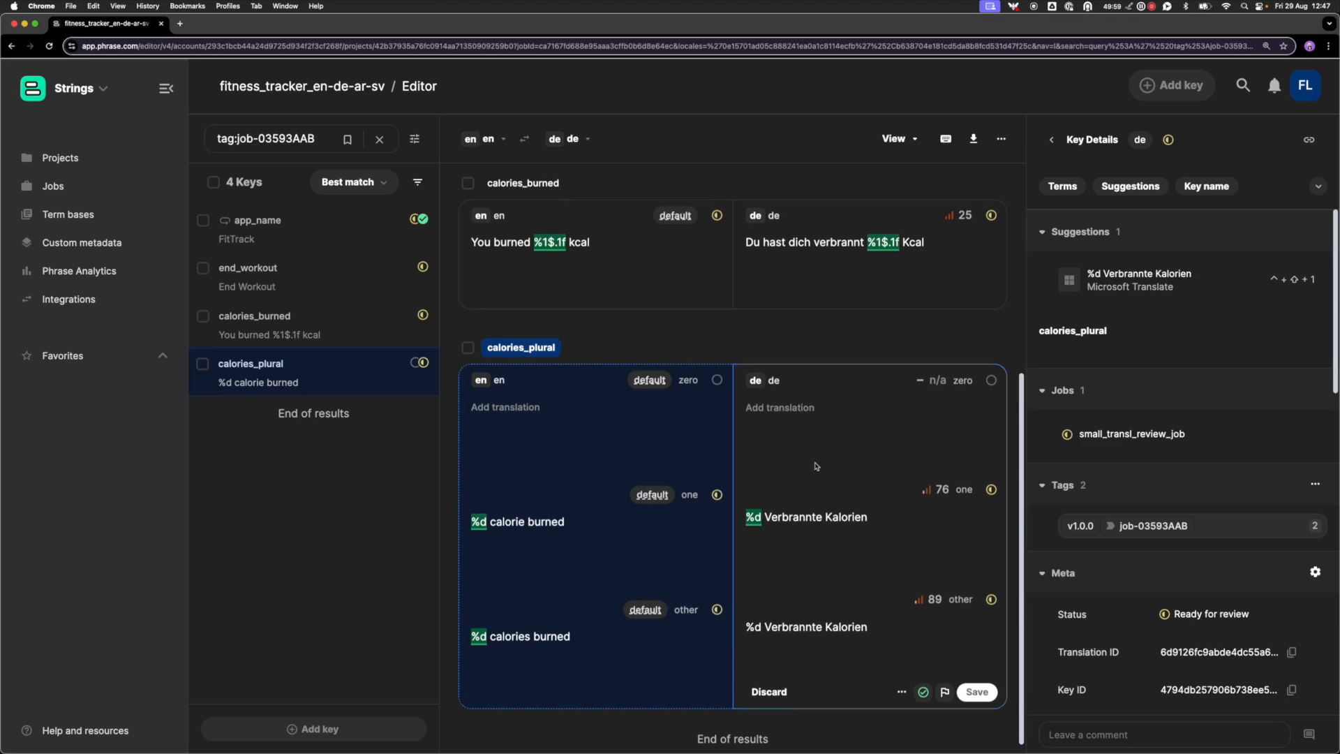
# Select the German translation of the app_name child key and open its parent-key sync options
pyautogui.scroll(1, 818, 466)
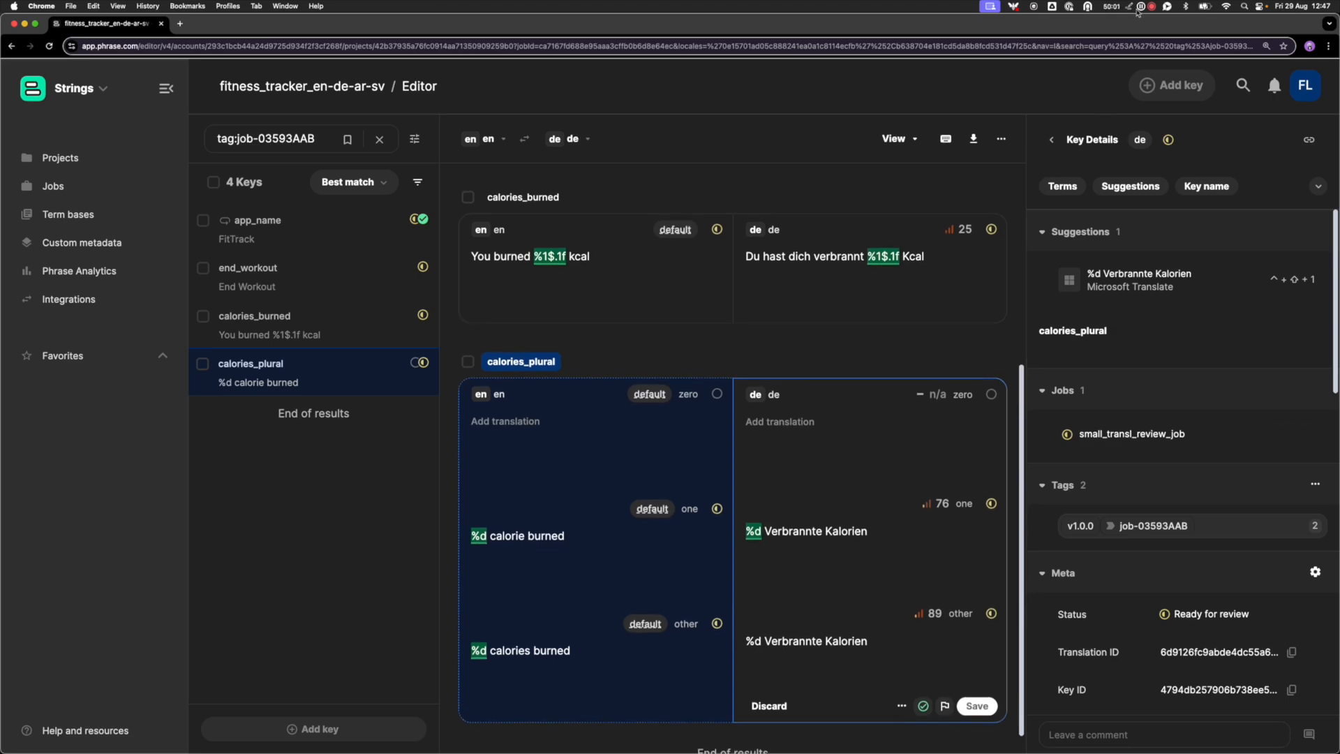
pyautogui.click(1139, 9)
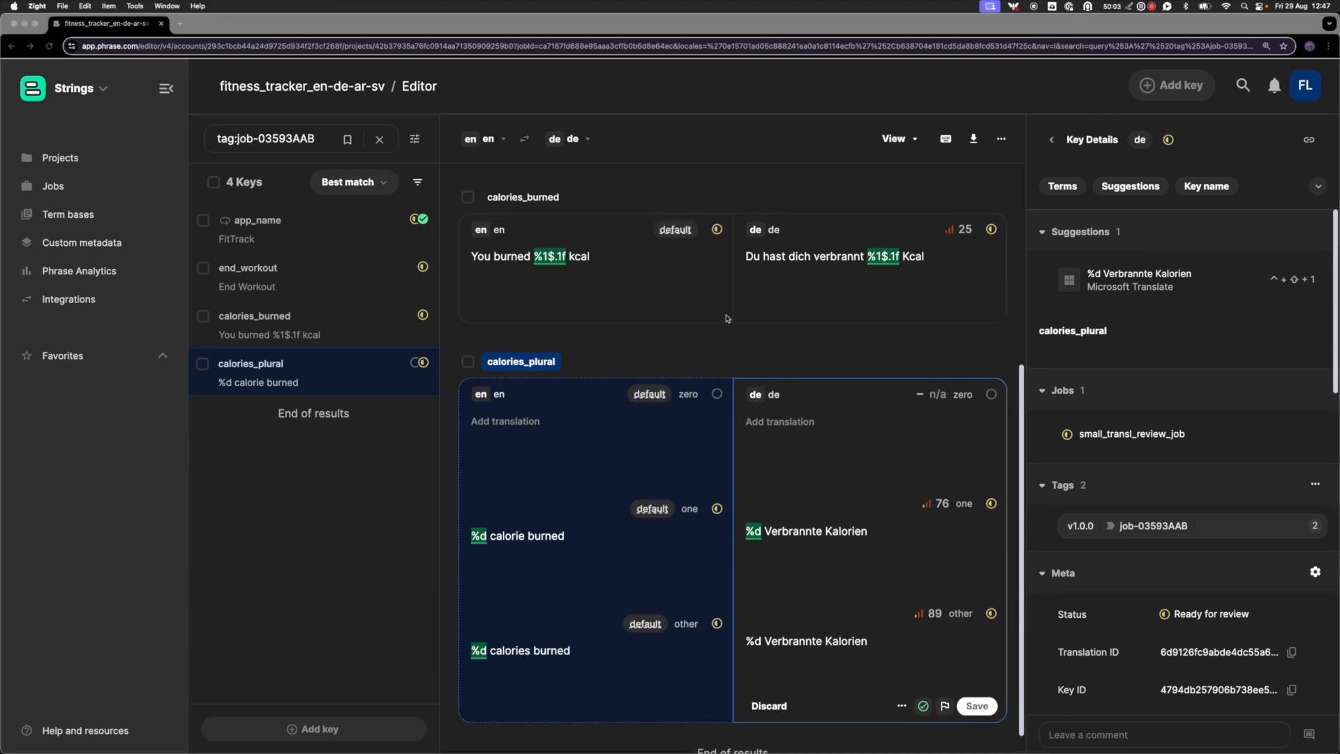
pyautogui.scroll(1, 730, 324)
pyautogui.scroll(10, 730, 324)
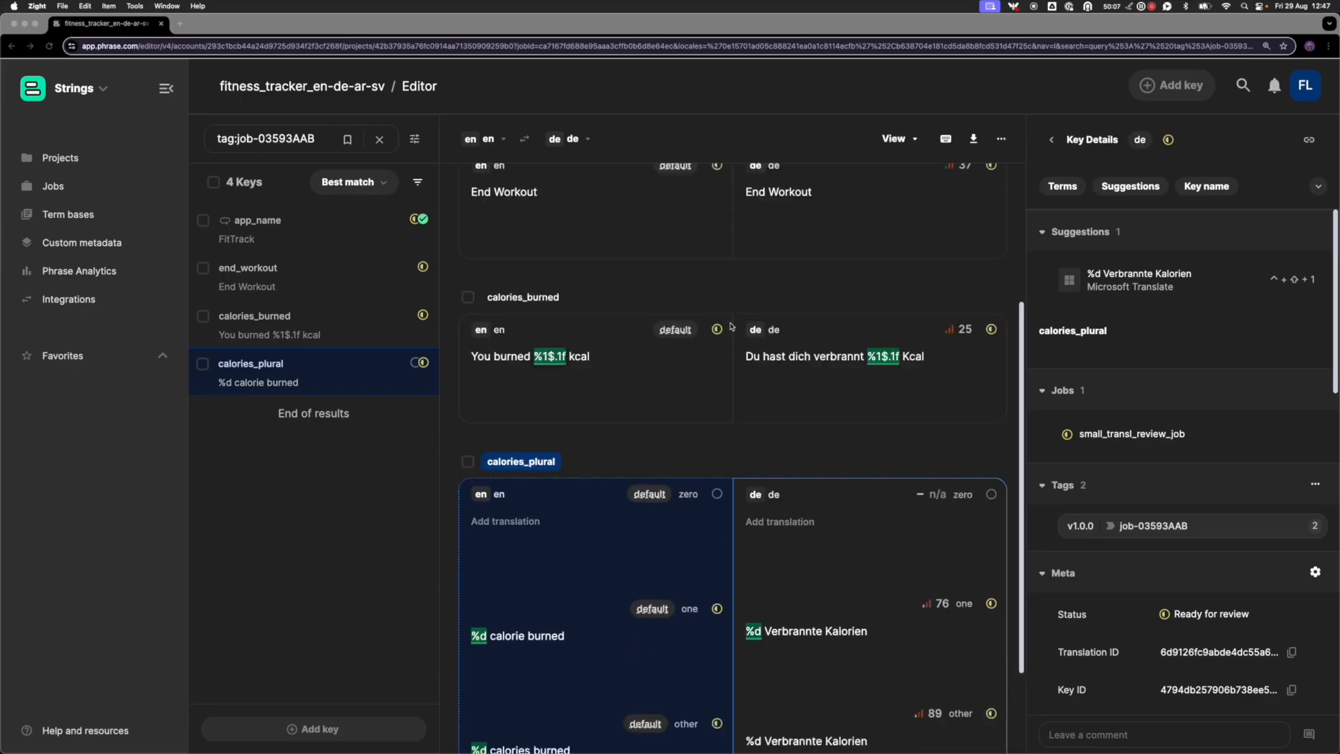
pyautogui.click(784, 248)
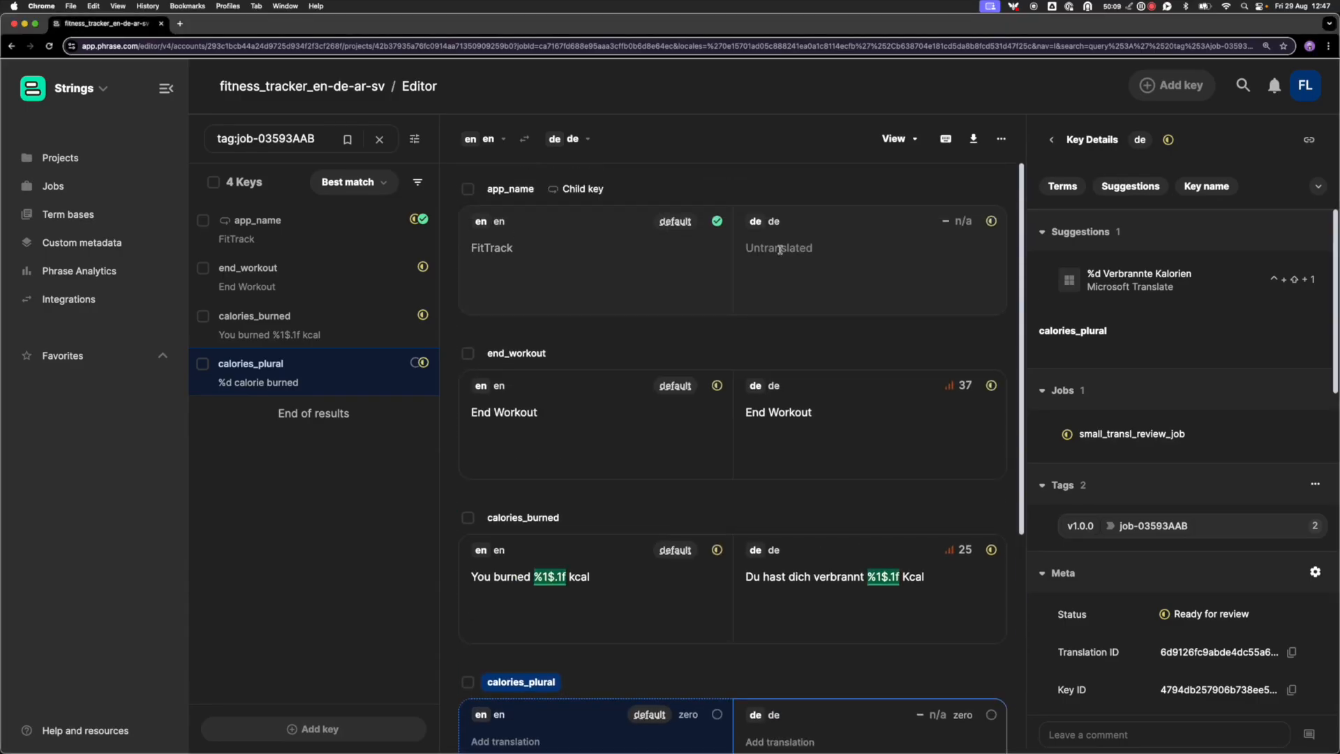
pyautogui.click(260, 239)
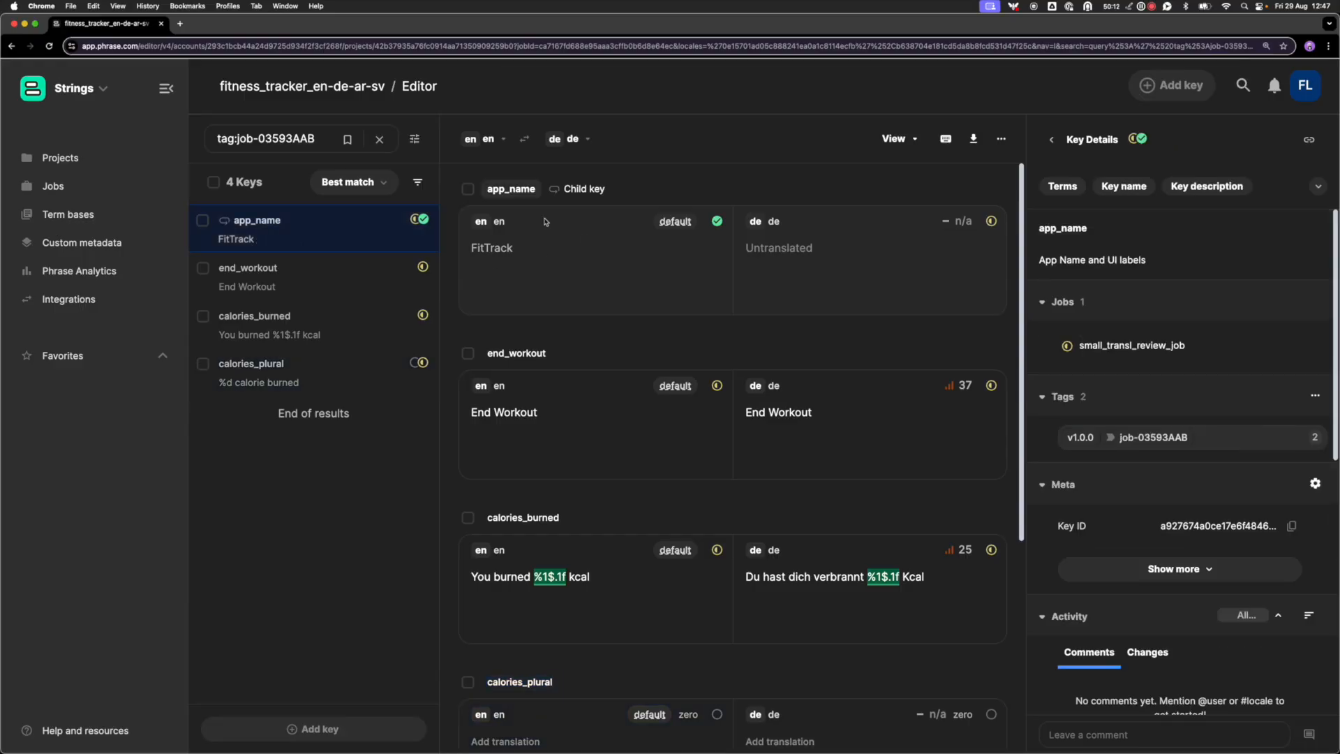
pyautogui.click(763, 250)
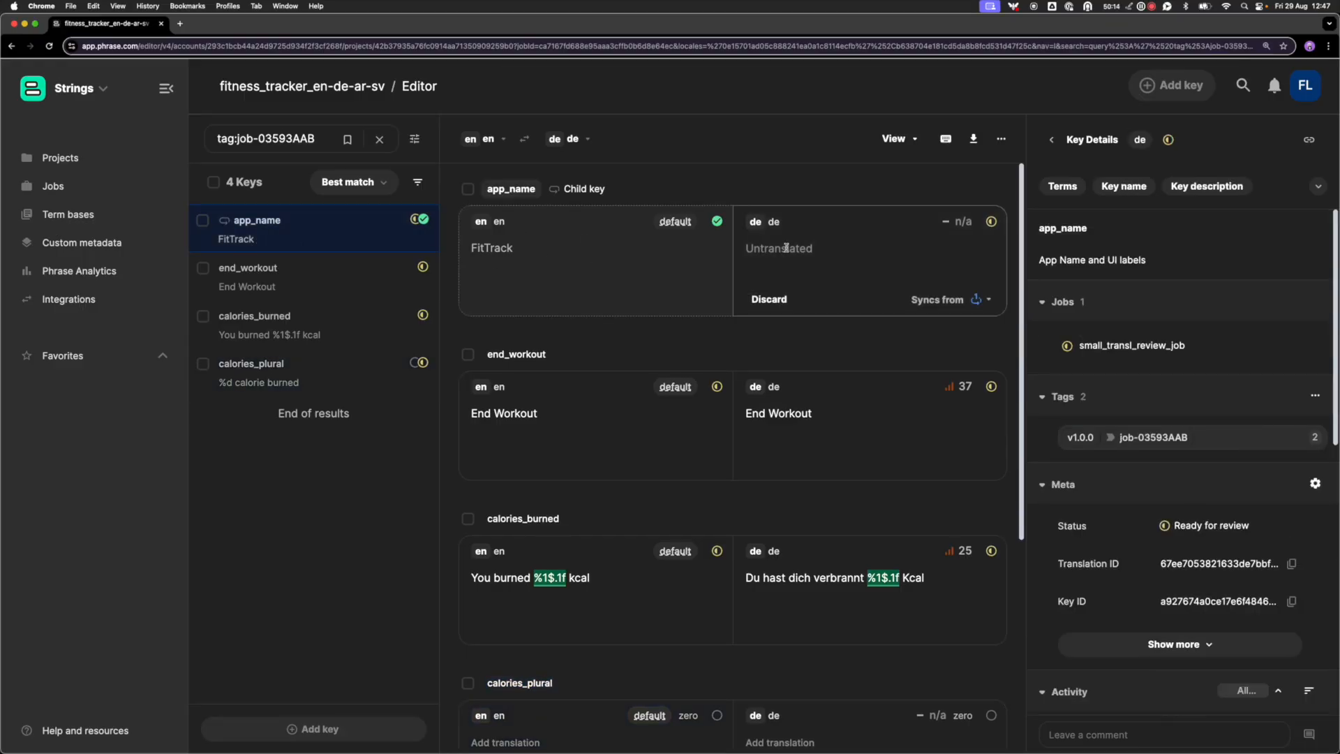
pyautogui.click(787, 249)
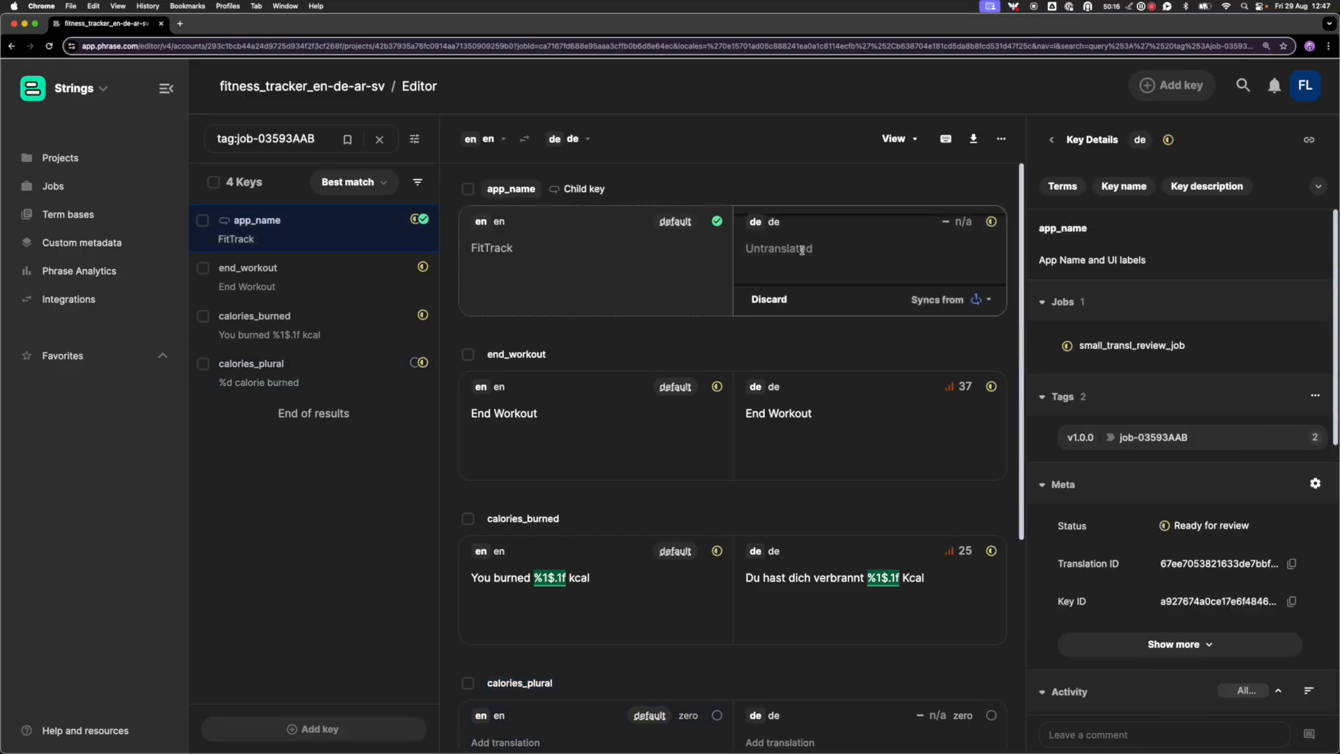
pyautogui.click(919, 330)
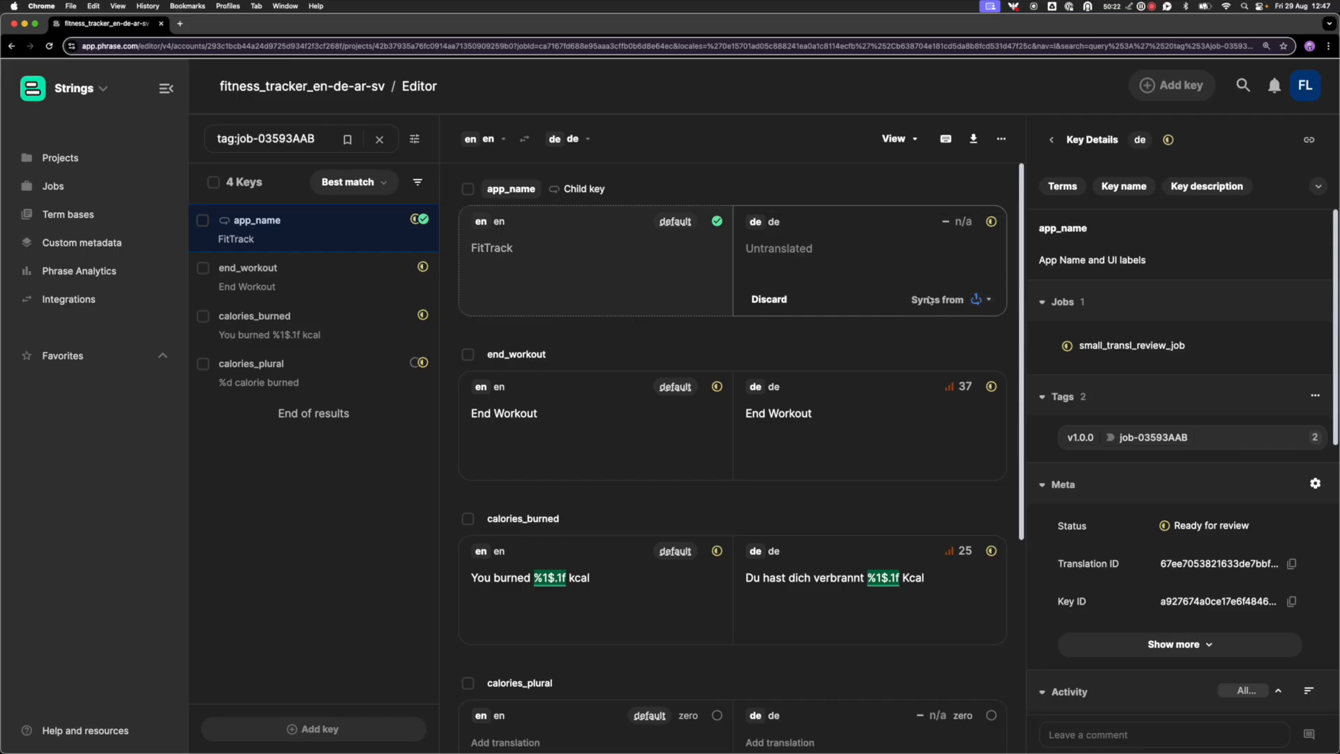
pyautogui.click(990, 301)
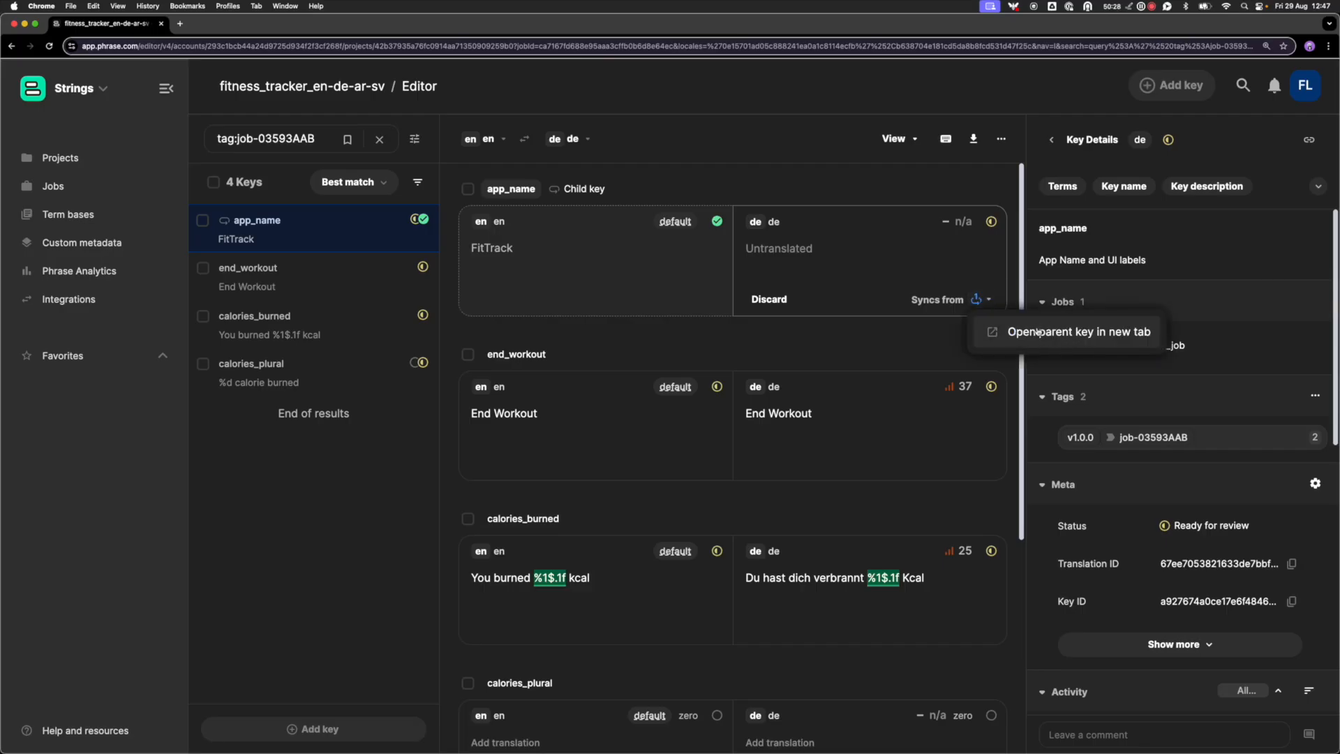
# Examine the linked keys and custom metadata in the app_name key details, highlighting the Long text value
pyautogui.scroll(-3, 1154, 539)
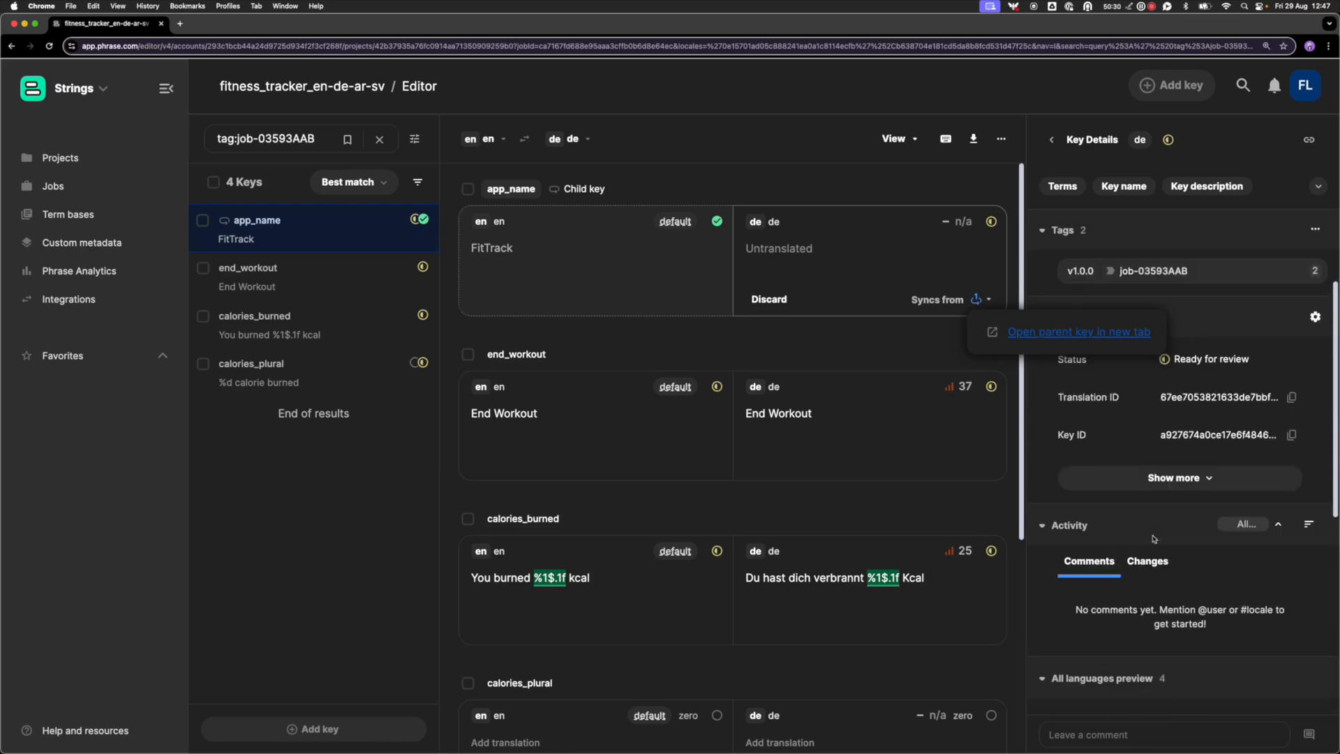
pyautogui.scroll(-10, 1153, 539)
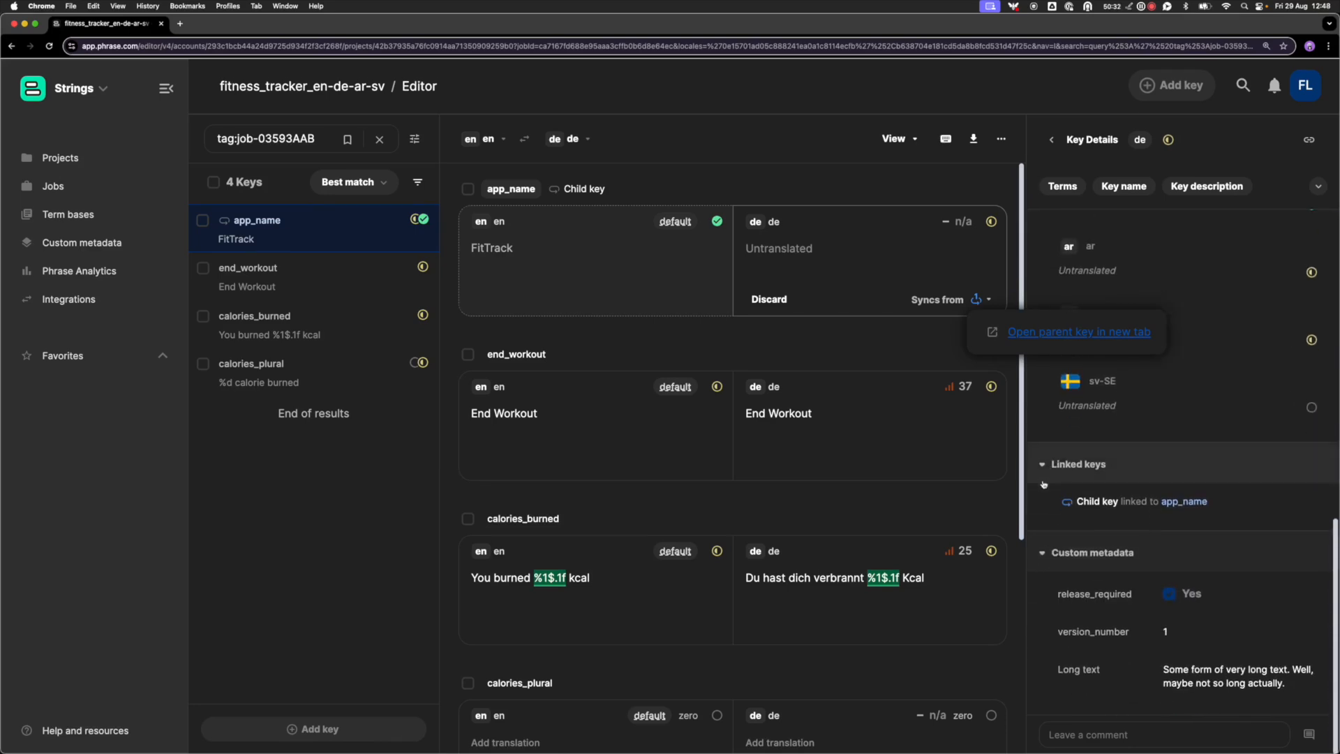
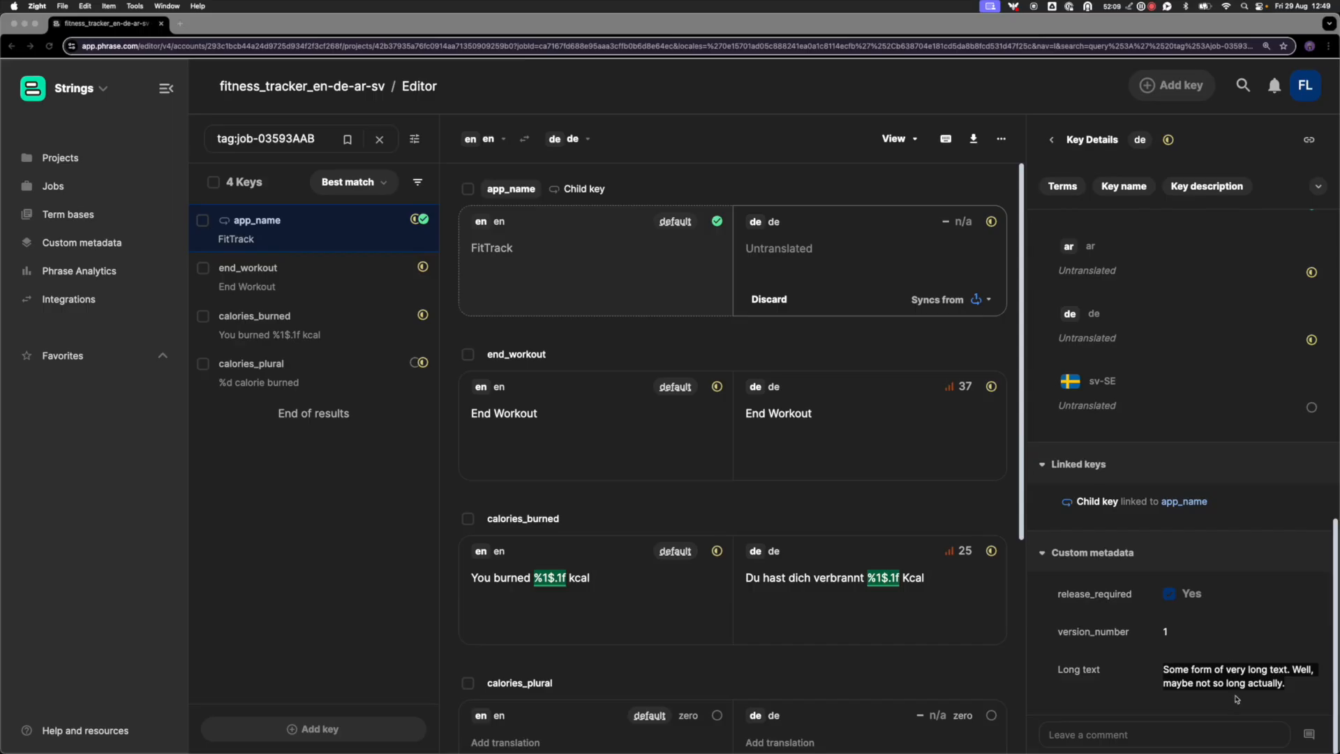
pyautogui.tripleClick(1250, 675)
pyautogui.click(1290, 688)
pyautogui.moveTo(1290, 688); pyautogui.dragTo(1154, 672)
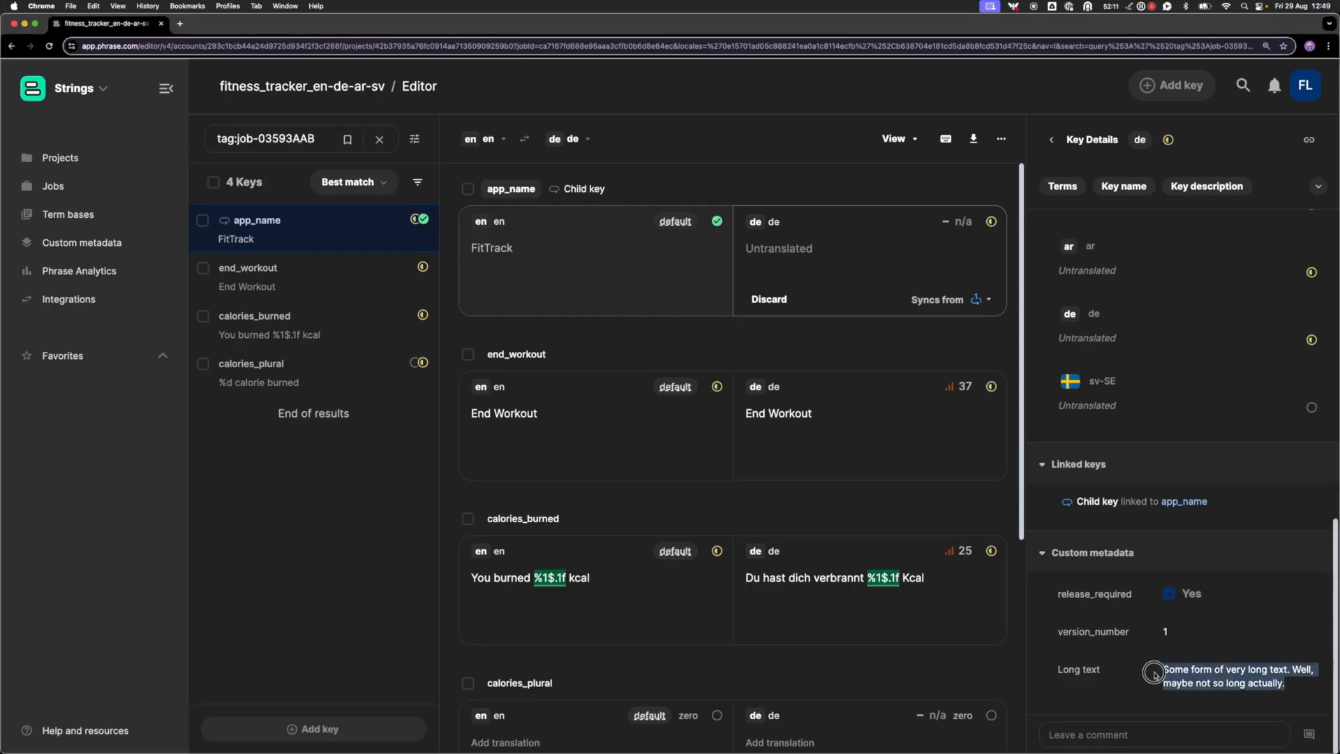
pyautogui.click(1213, 679)
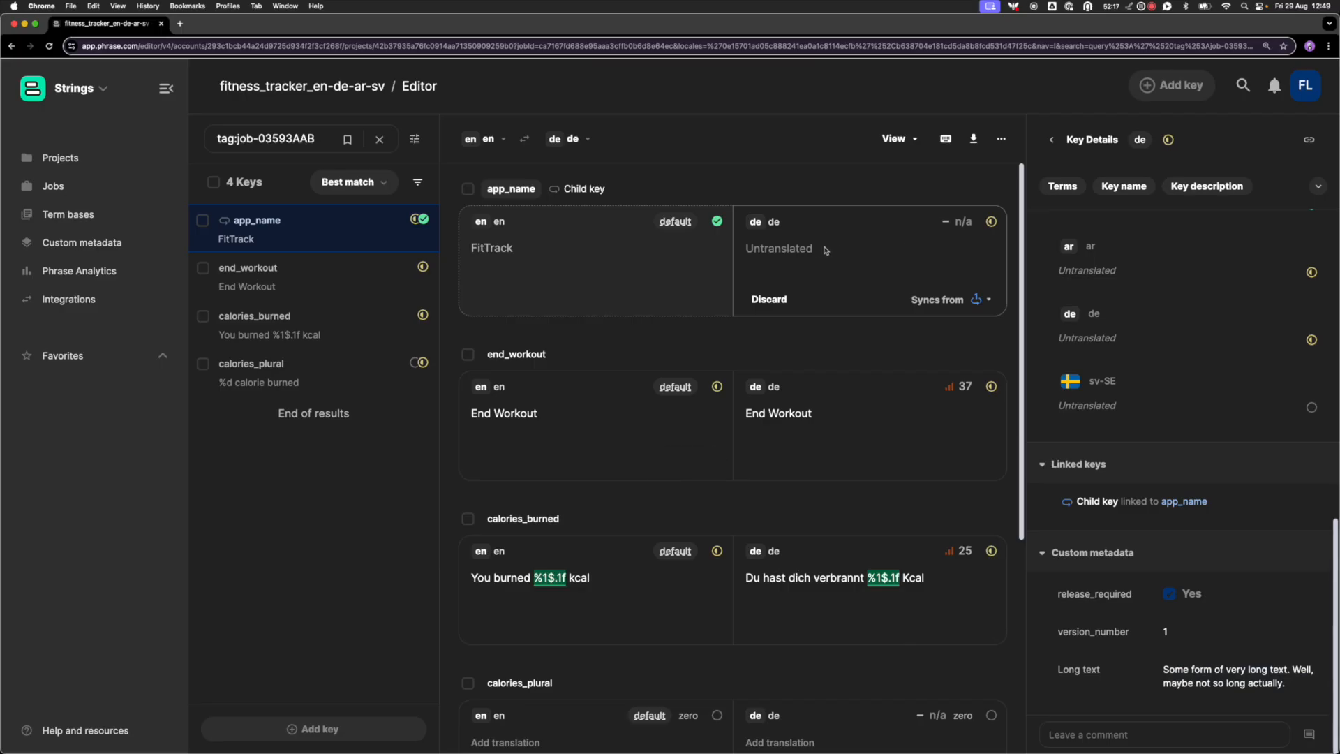
# Open small_transl_review_job from the jobs list and mark its German translation as completed
pyautogui.click(72, 192)
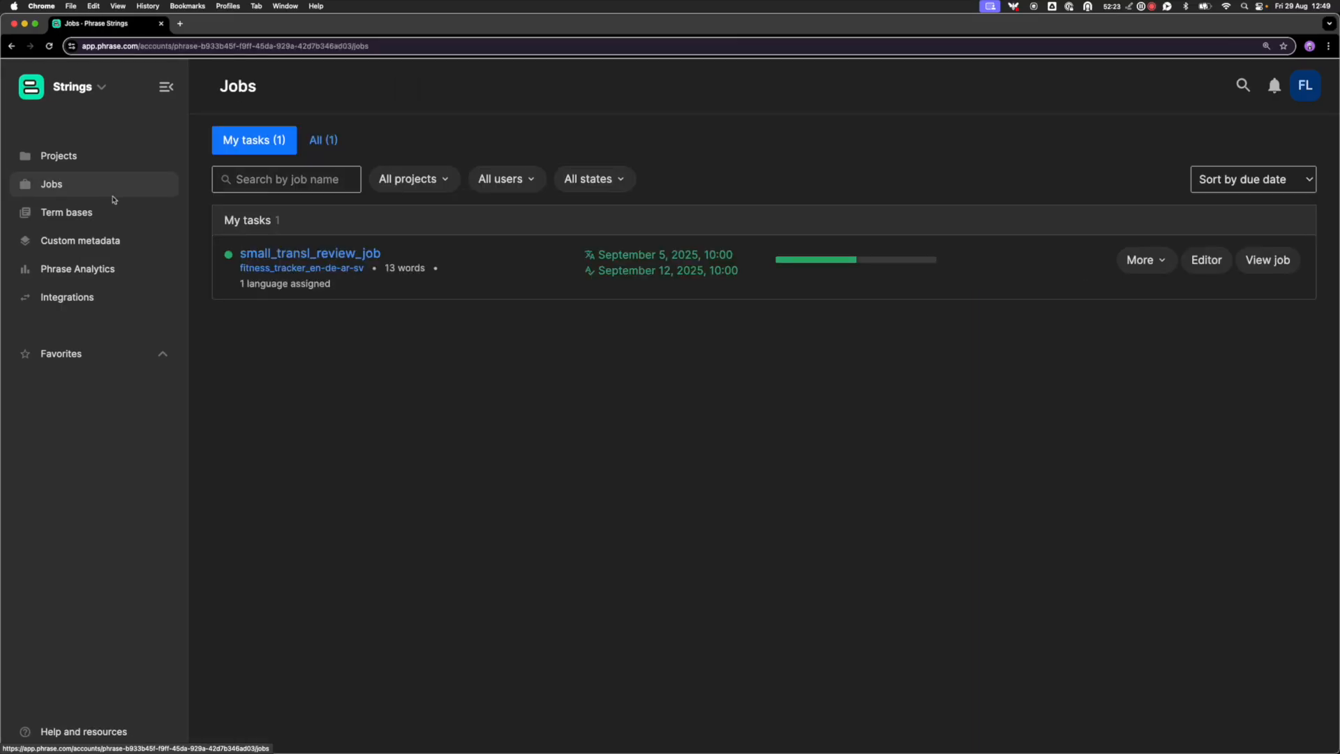
pyautogui.click(1185, 275)
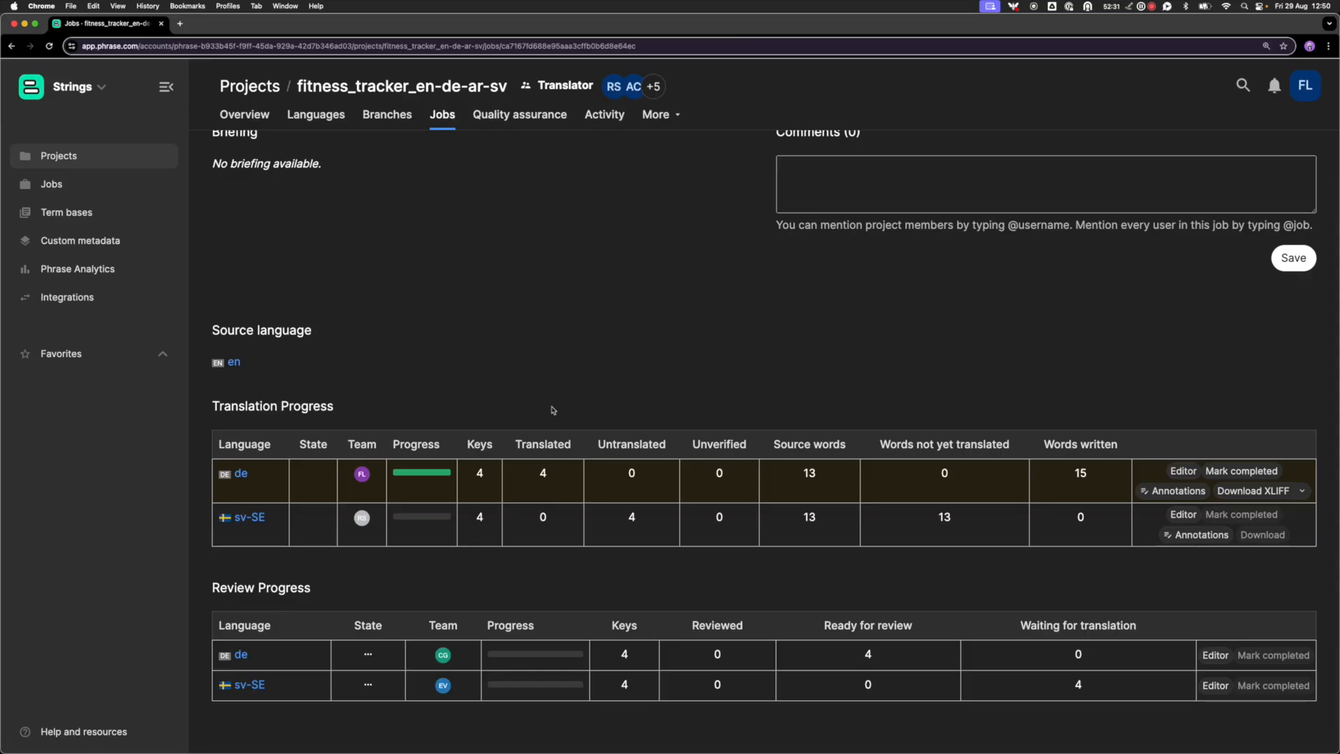
pyautogui.click(1215, 472)
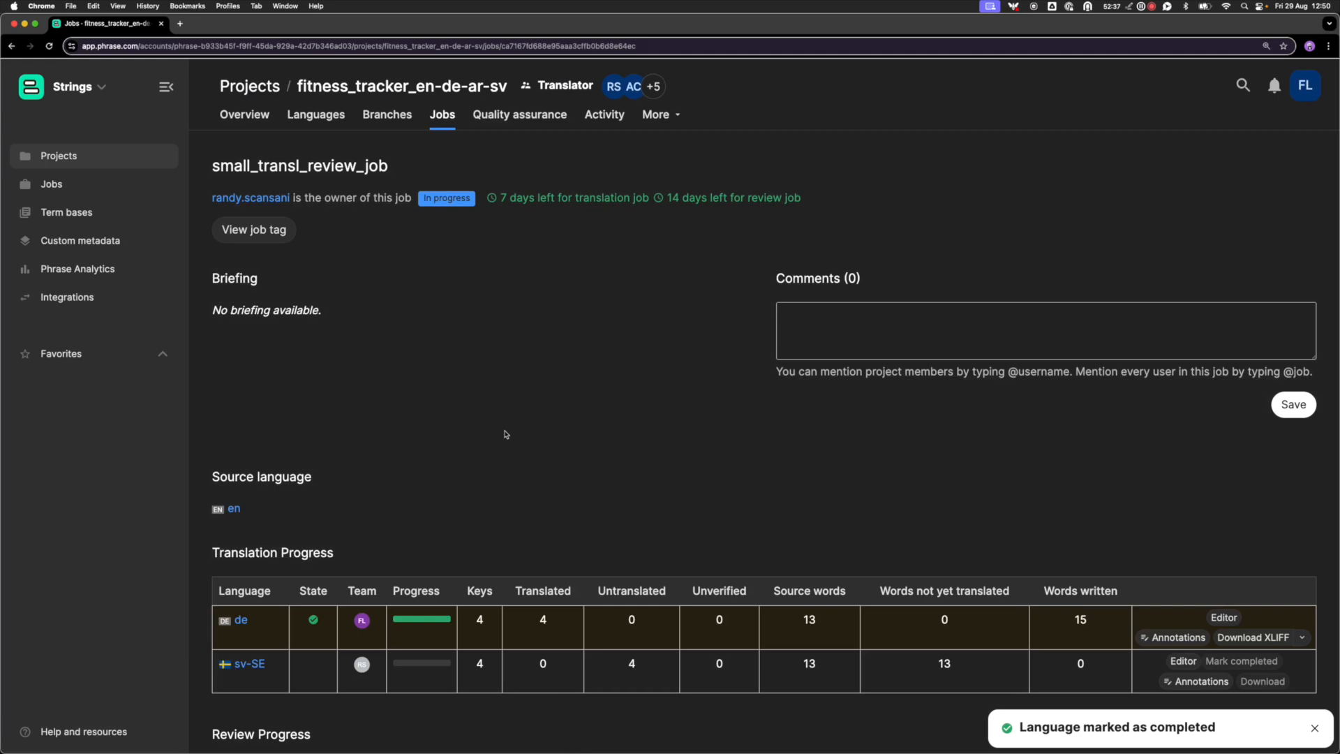
pyautogui.scroll(-2, 506, 434)
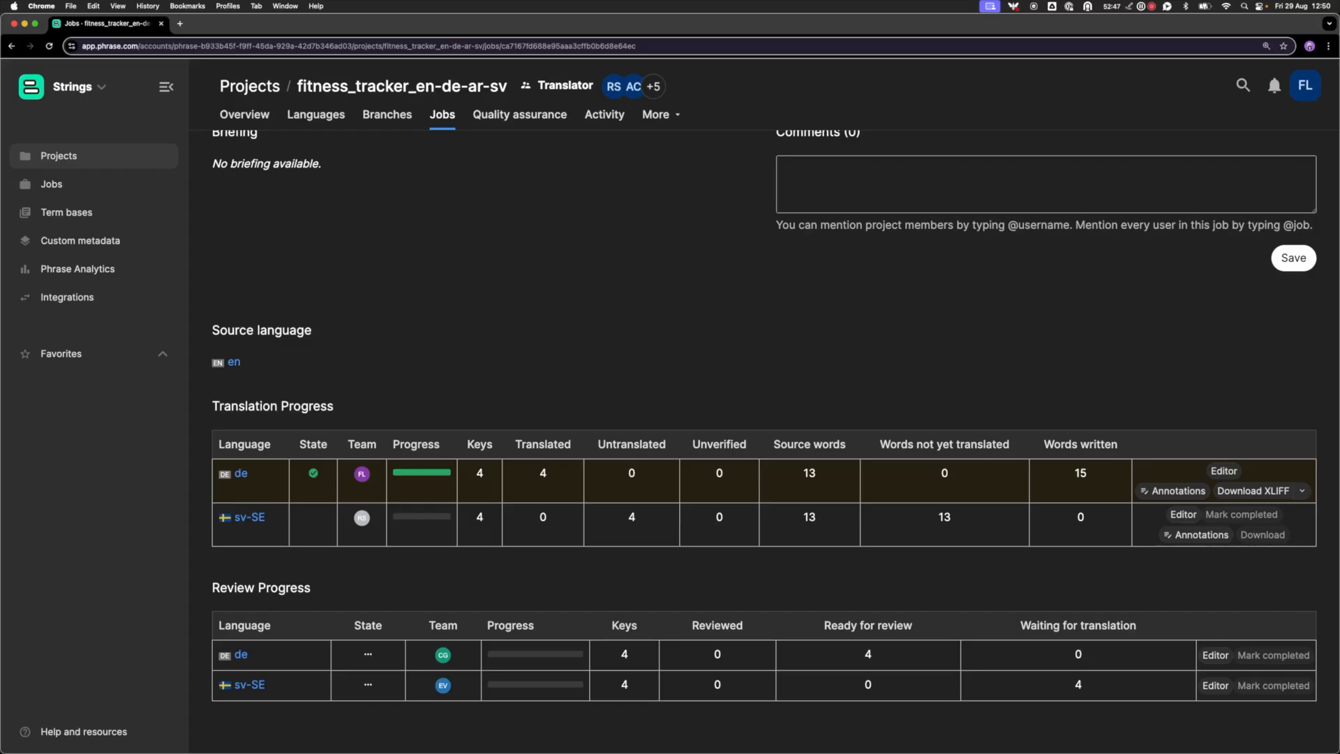
# Switch to the browser window signed in as the reviewer and open the projects overview
pyautogui.press('super+grave')
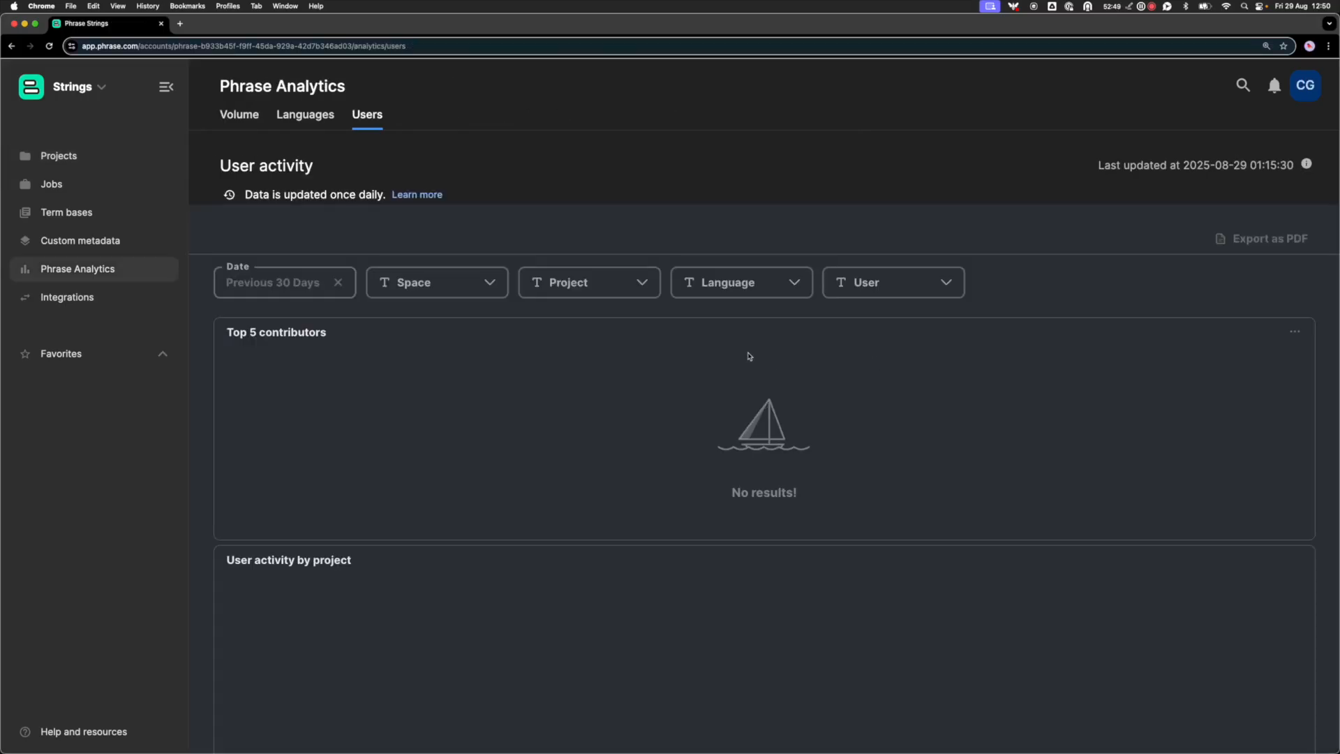
pyautogui.click(87, 157)
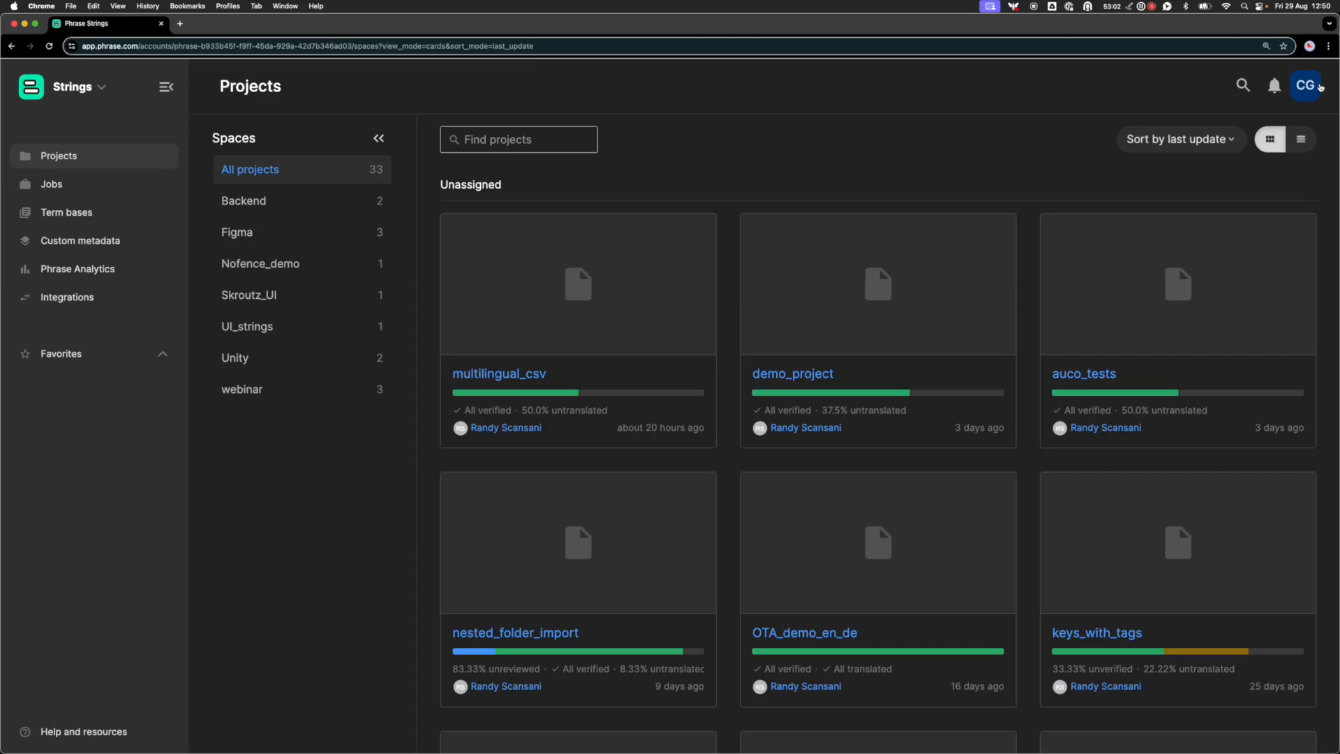
pyautogui.scroll(-1, 583, 346)
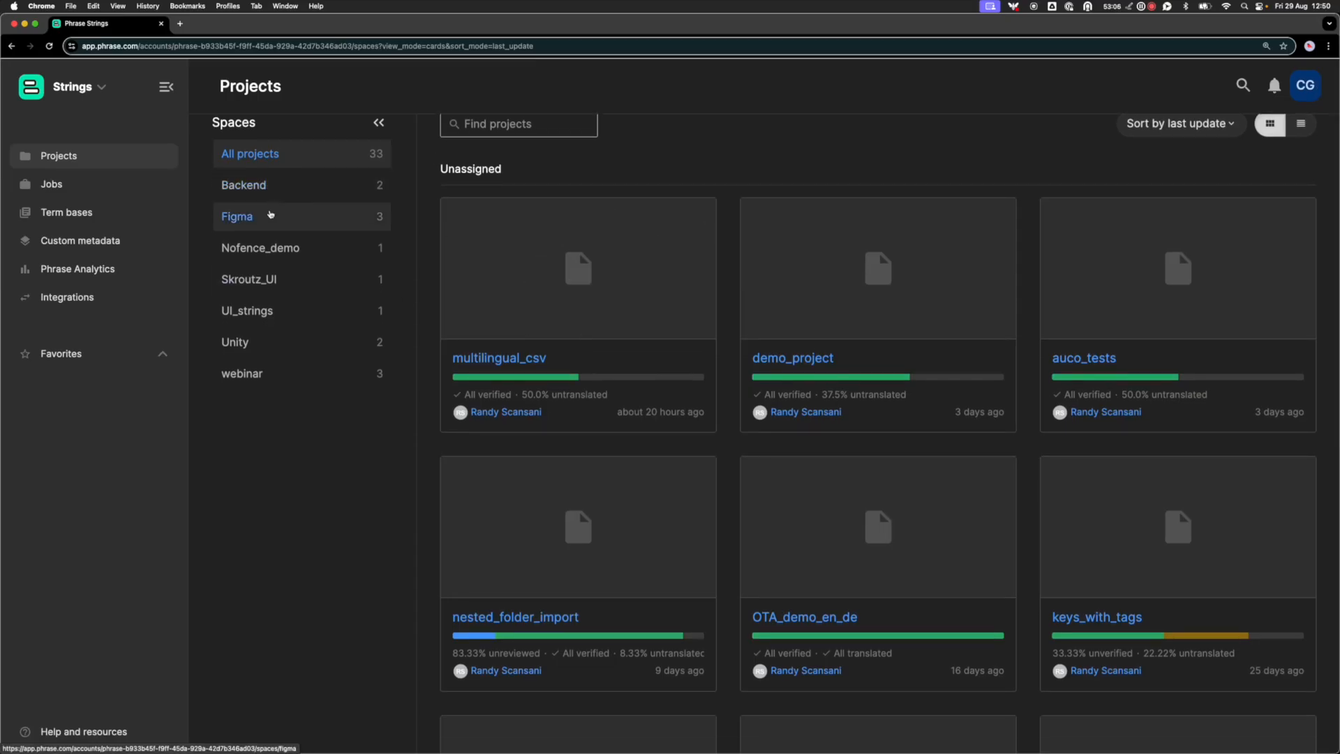
pyautogui.scroll(1, 272, 231)
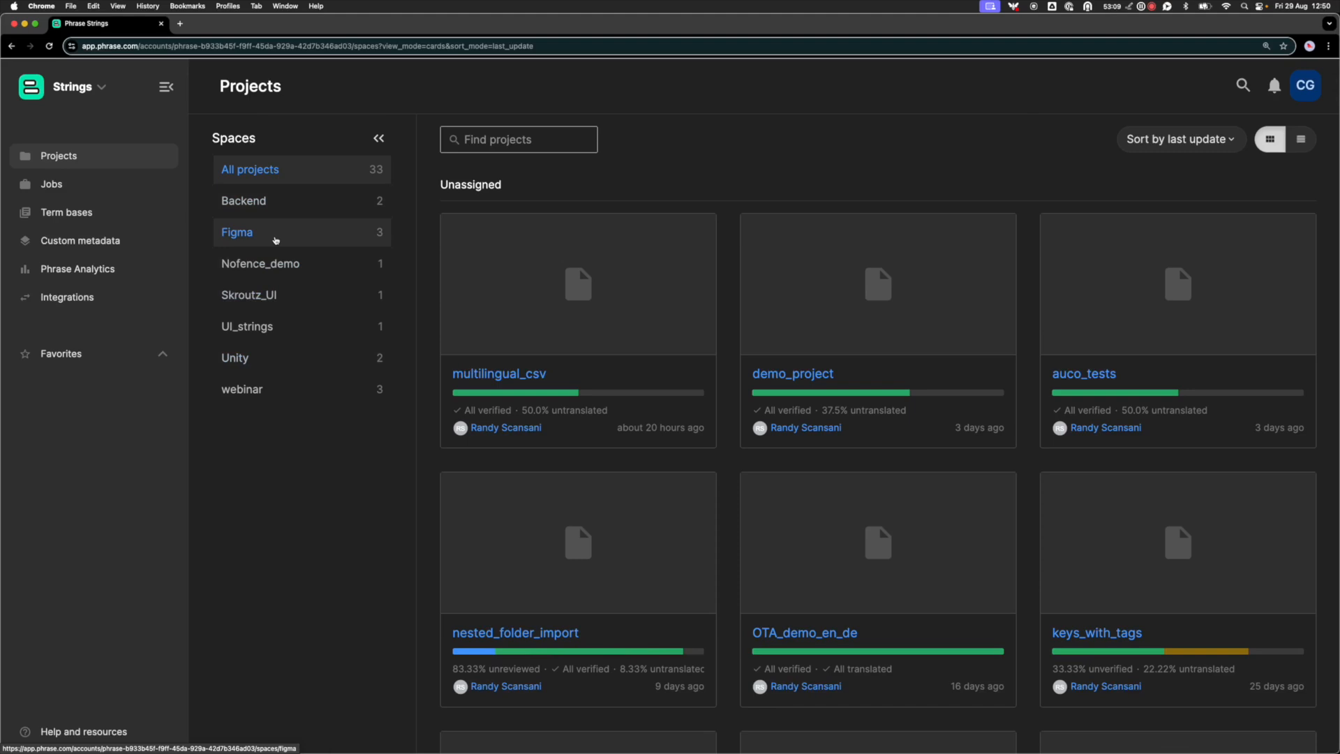
# Open the English language of the multilingual_csv project in the editor and select the word "translation" in main_info
pyautogui.click(500, 379)
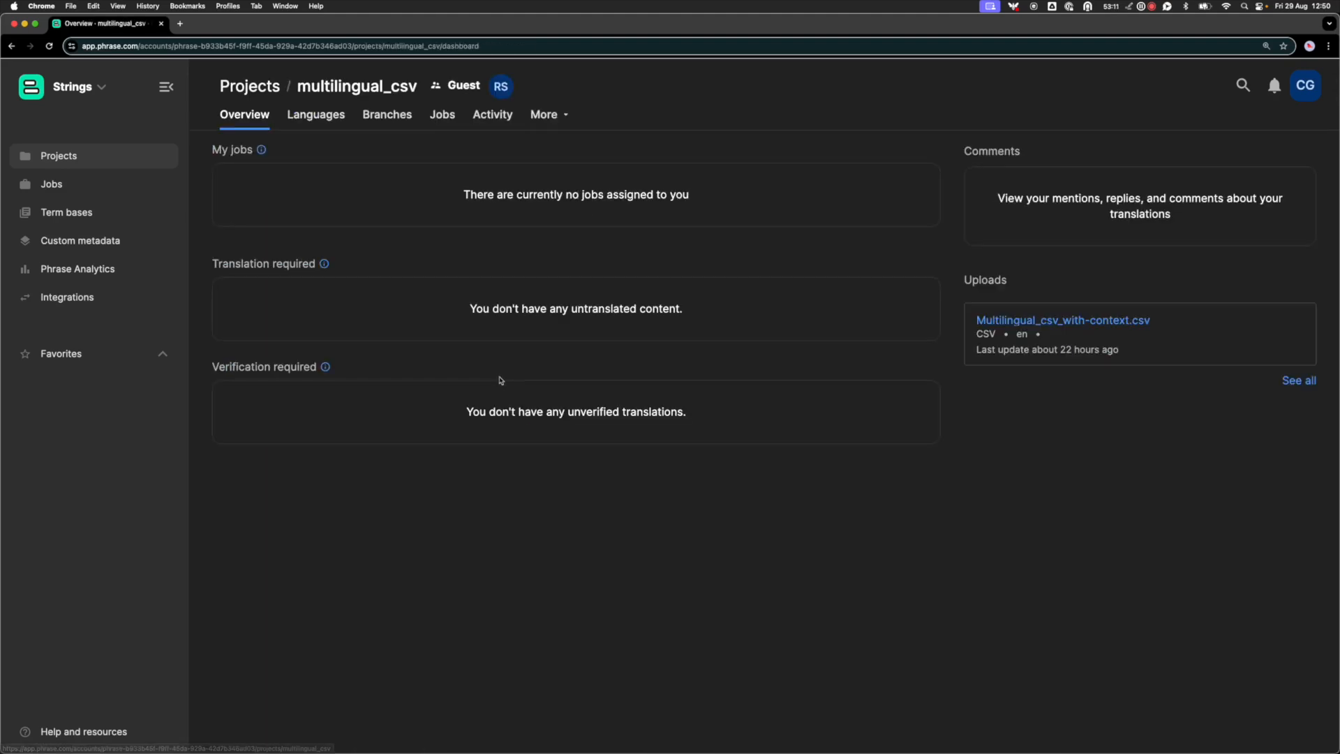
pyautogui.click(324, 118)
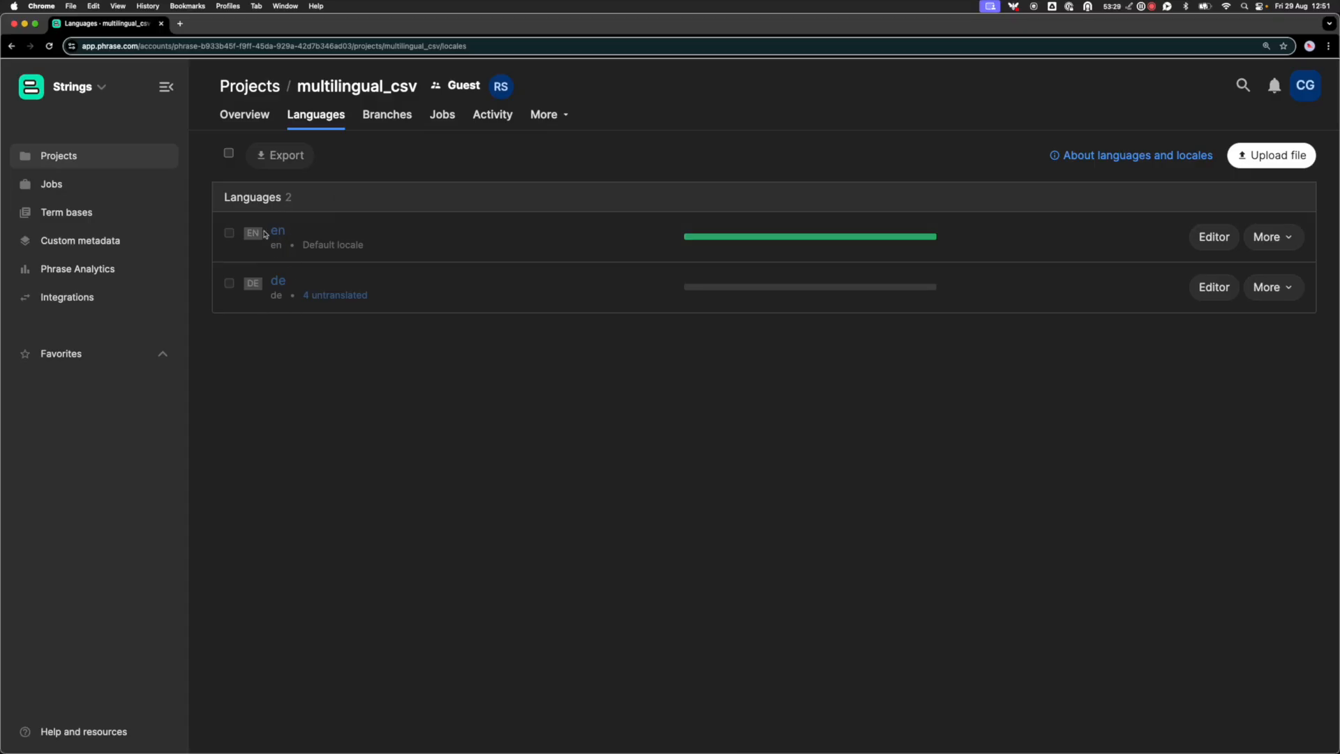
pyautogui.click(279, 234)
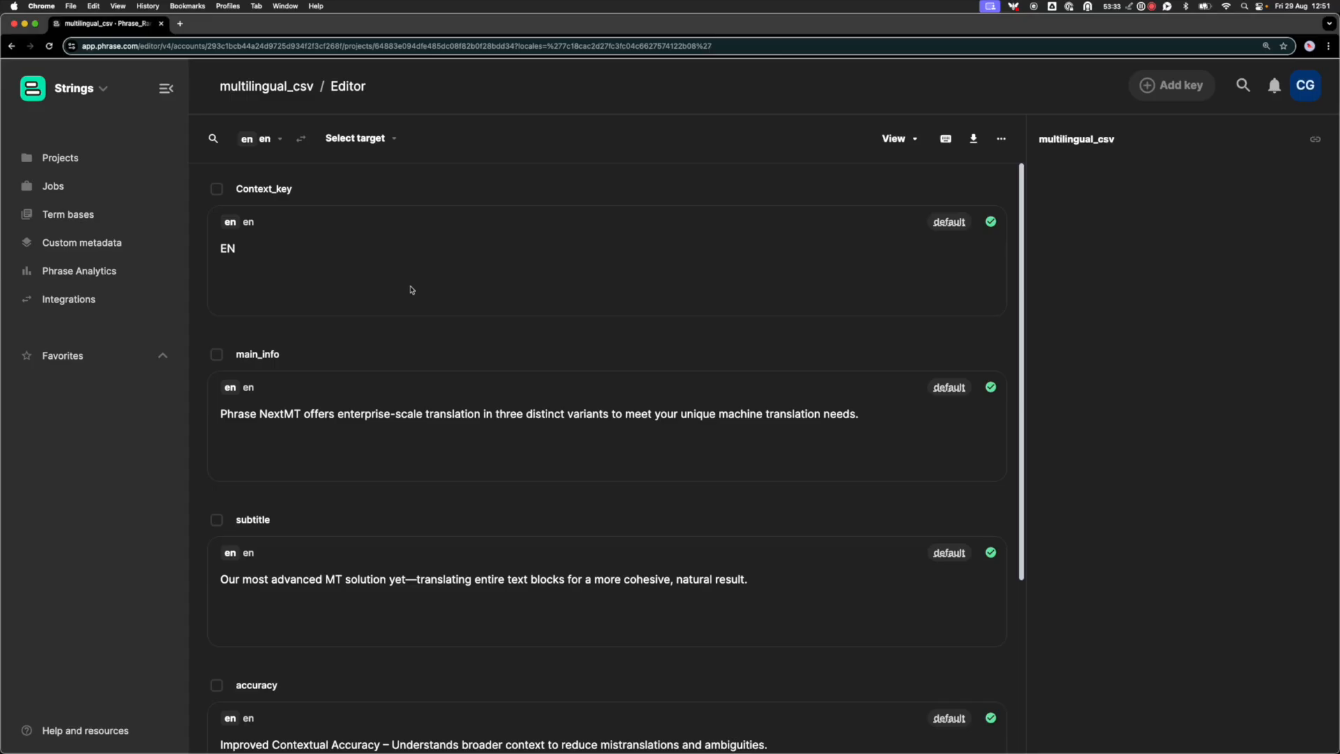
pyautogui.click(375, 260)
pyautogui.click(775, 407)
pyautogui.doubleClick(773, 412)
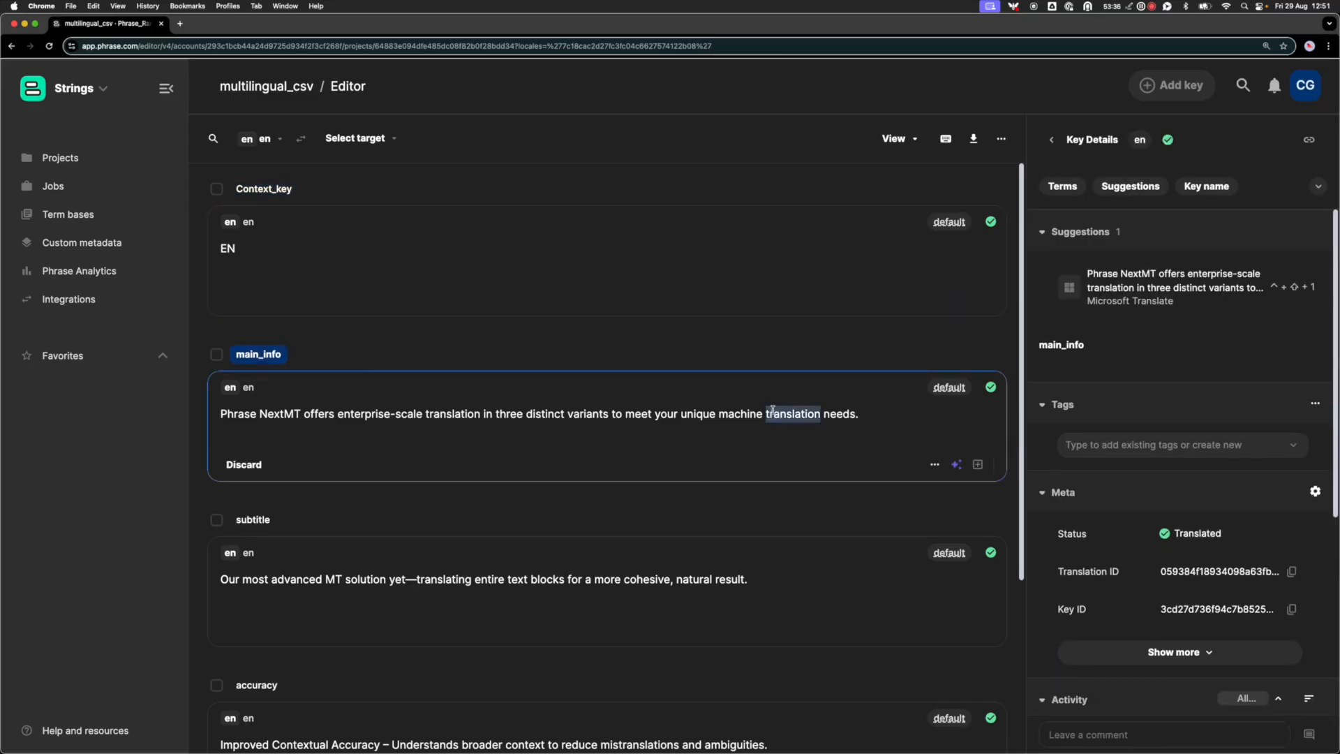
# Find small_transl_review_job among the reviewer's own jobs and open its German review in the editor
pyautogui.click(110, 164)
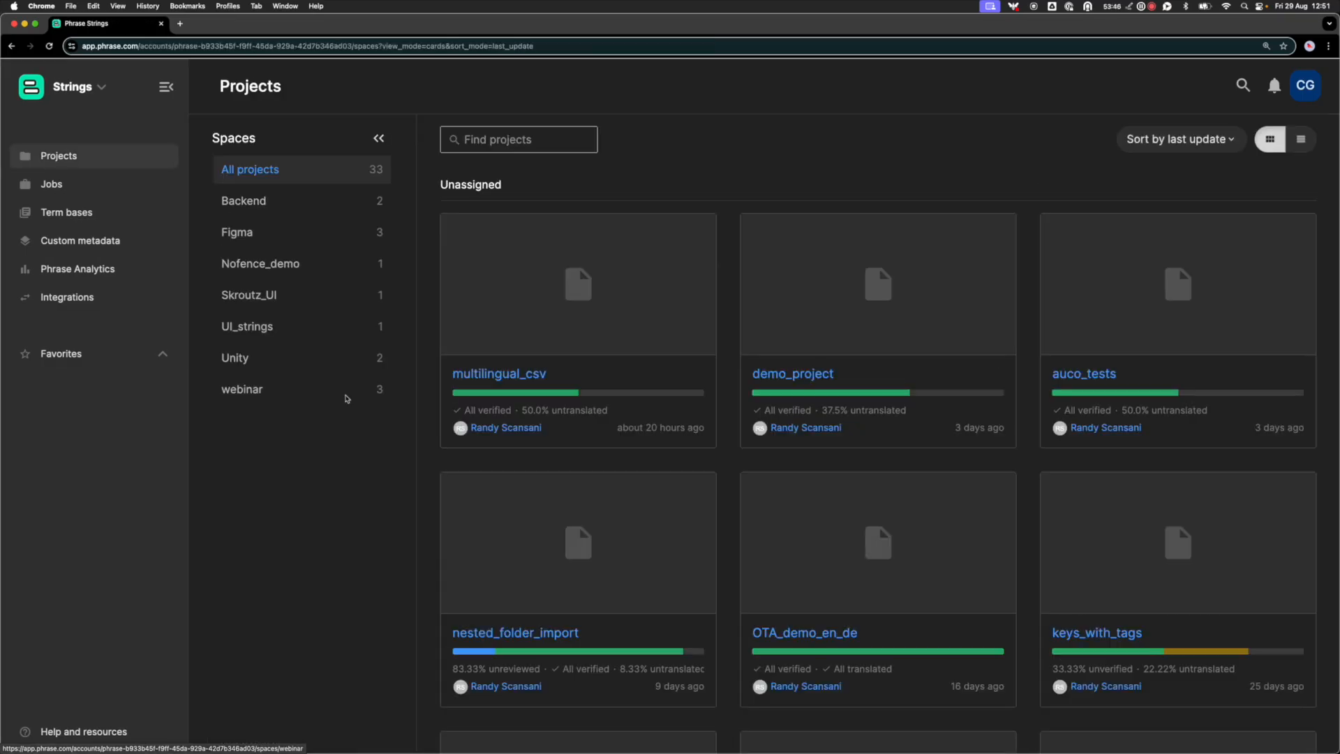
pyautogui.moveTo(511, 249)
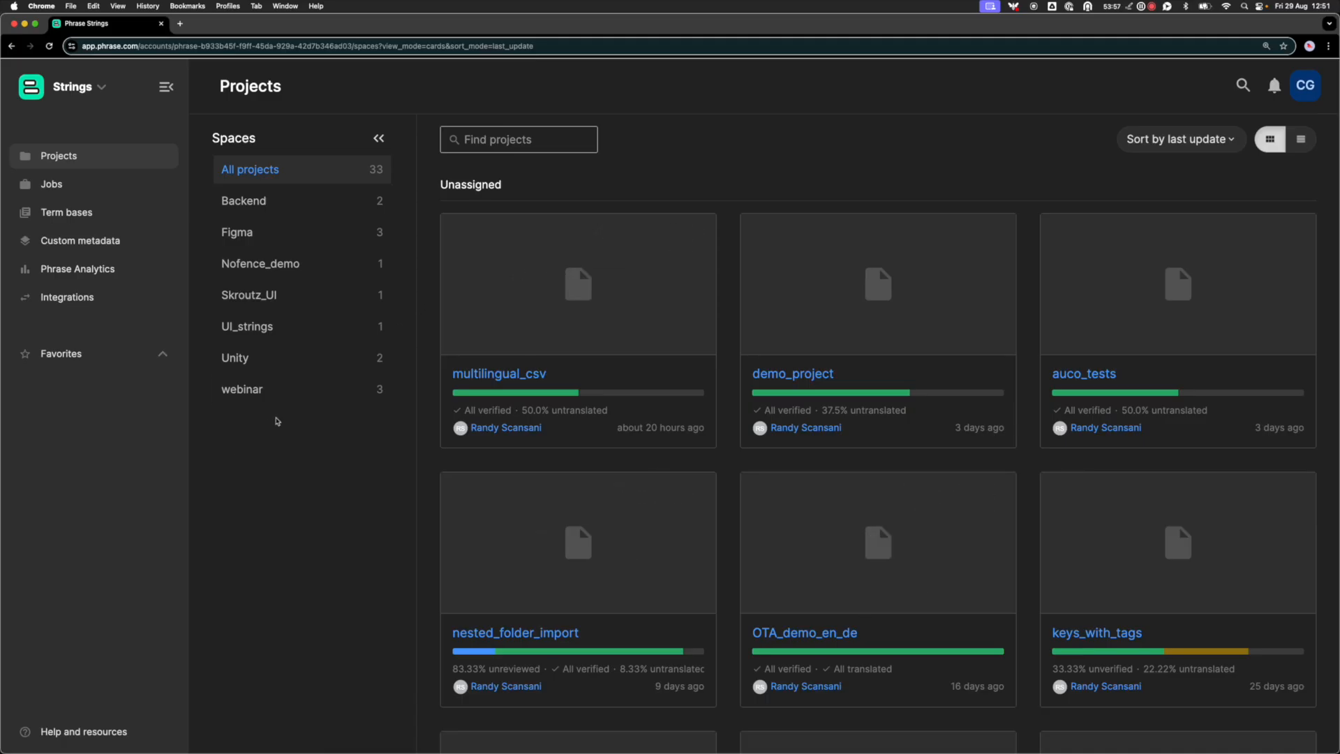
pyautogui.click(66, 183)
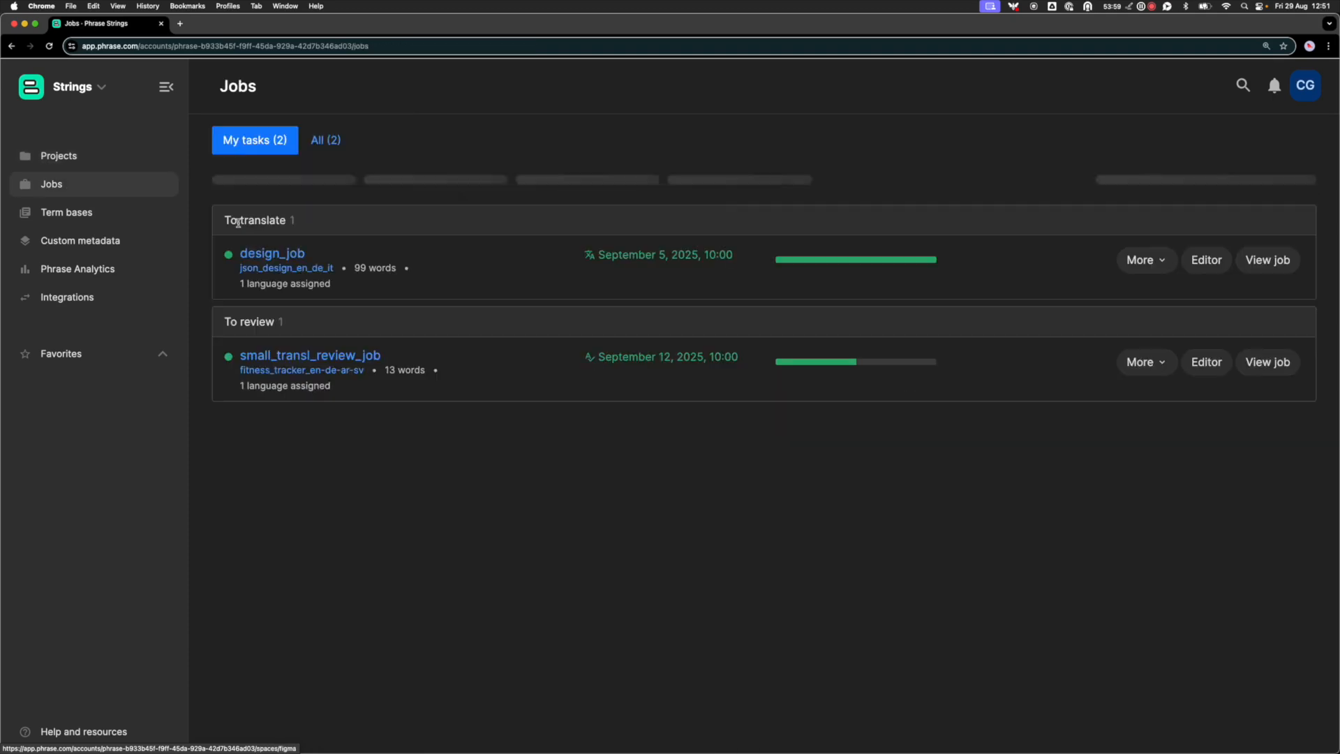
pyautogui.click(344, 356)
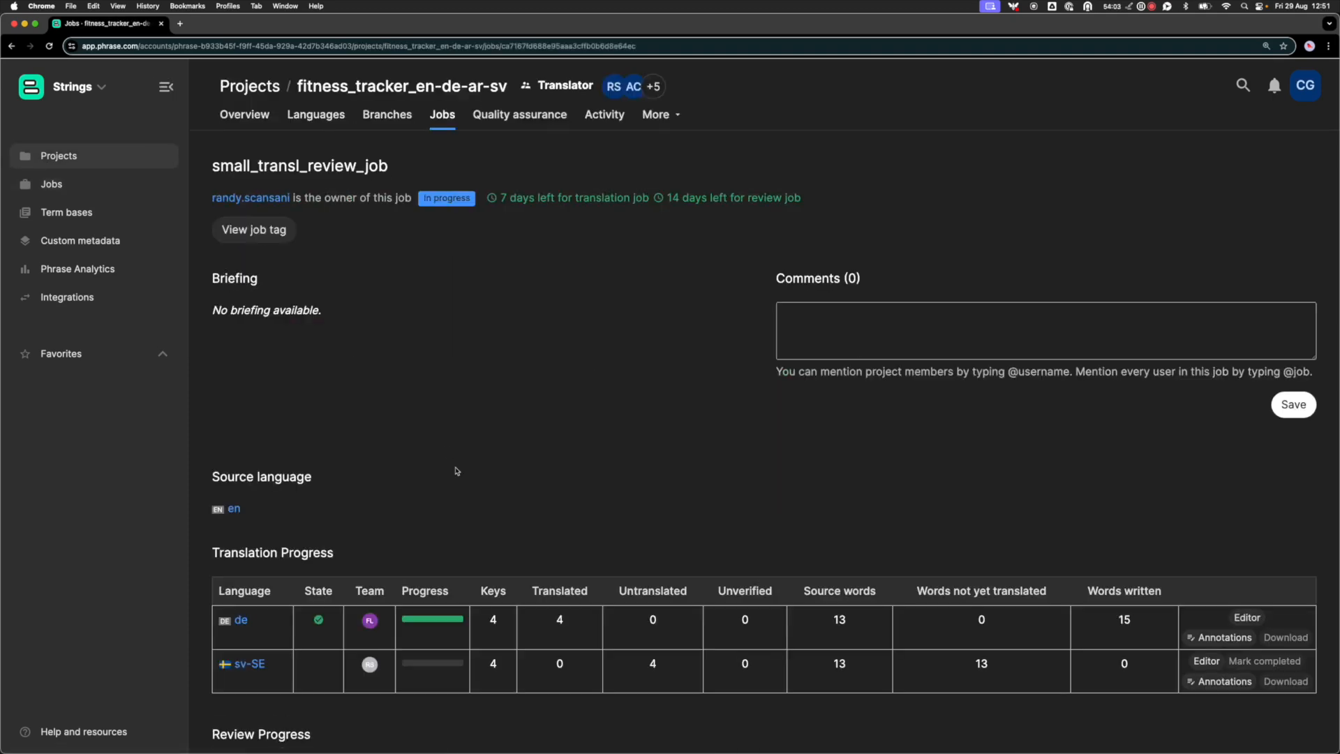
pyautogui.scroll(-4, 418, 482)
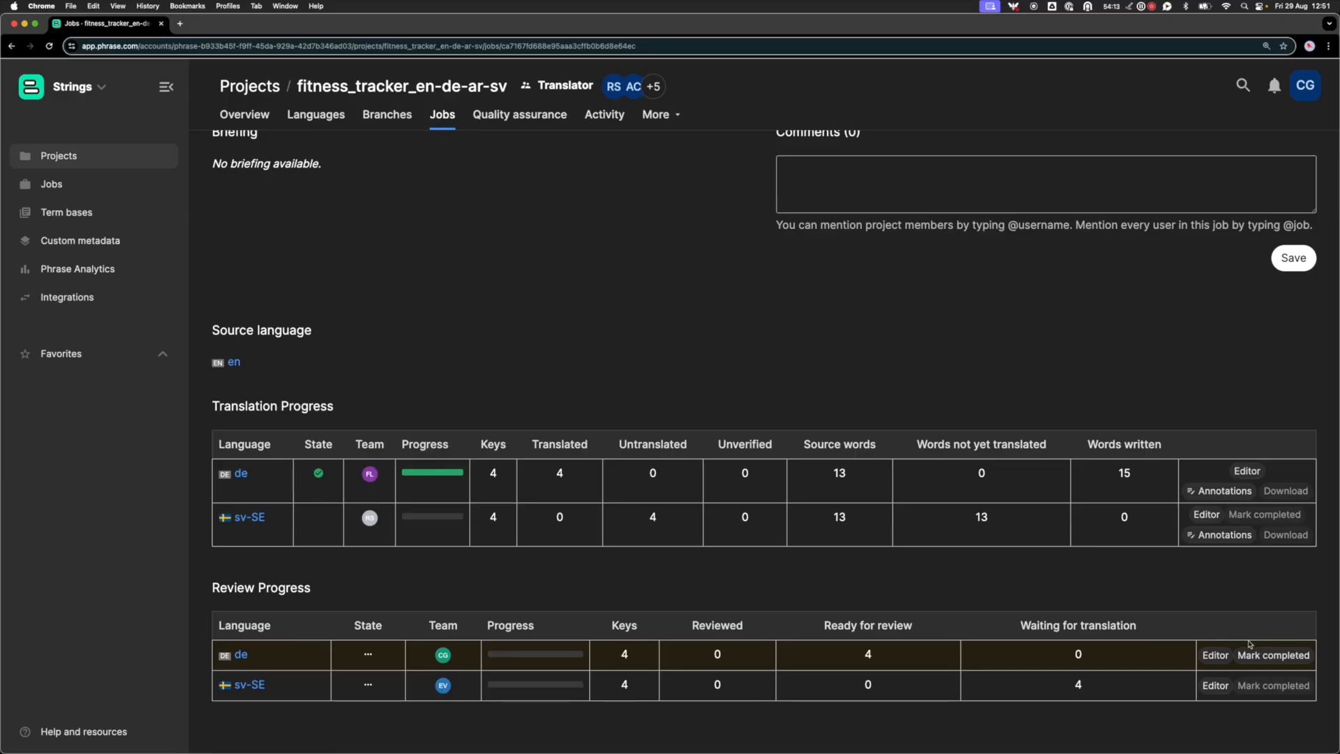
pyautogui.click(1215, 654)
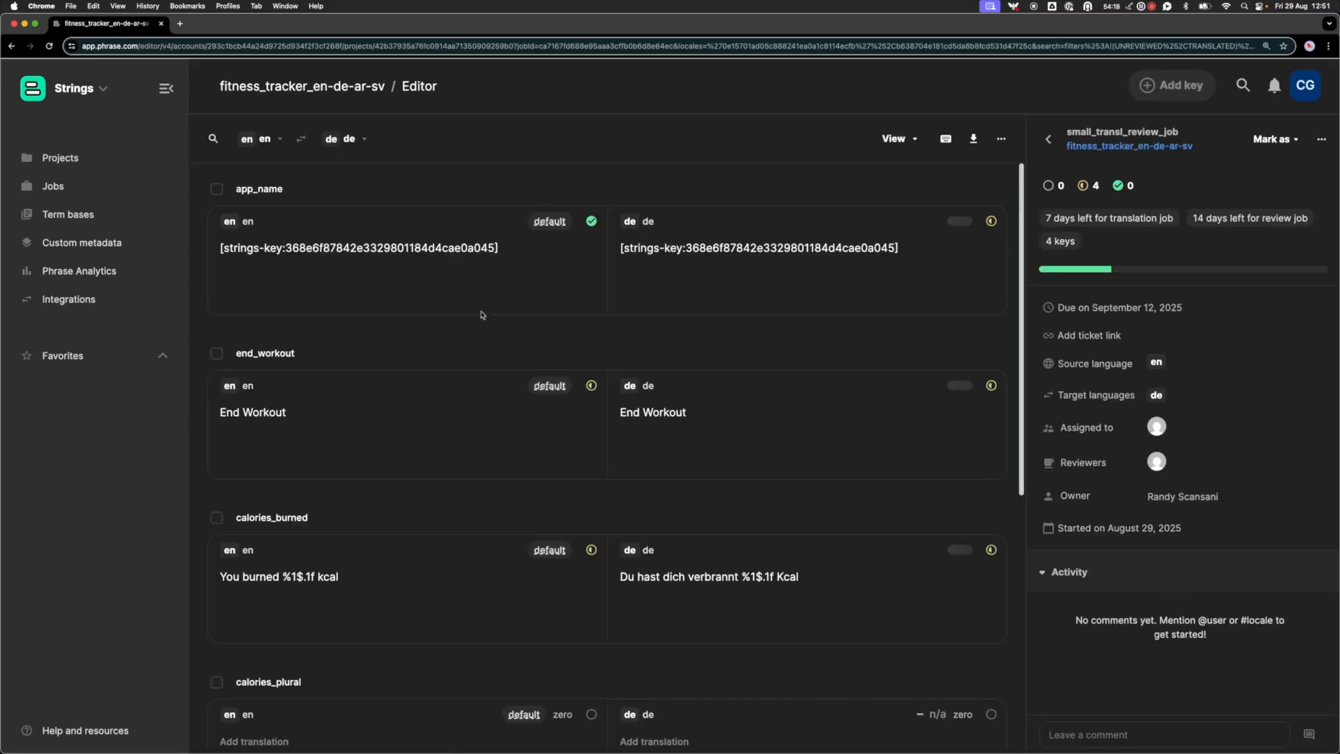
# Mark the German translation of the end_workout key as reviewed and check its review status details
pyautogui.scroll(-1, 719, 401)
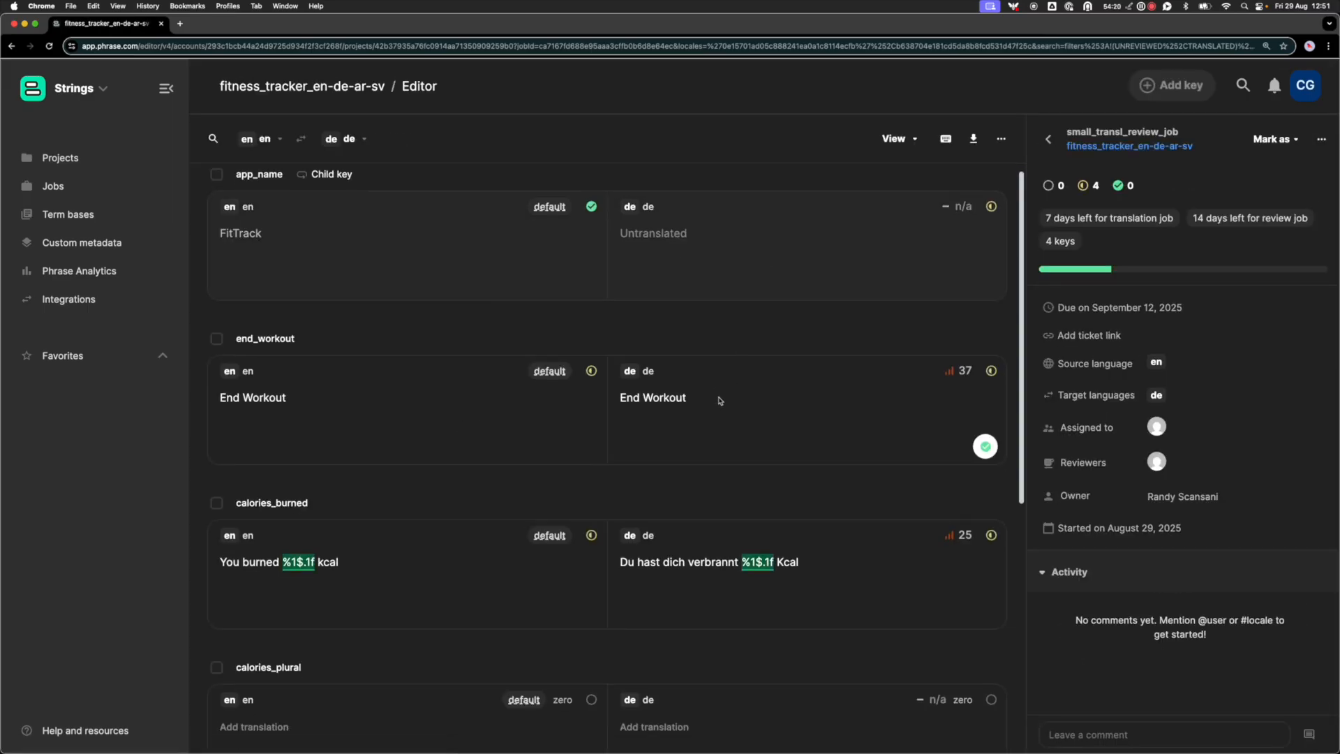
pyautogui.click(698, 397)
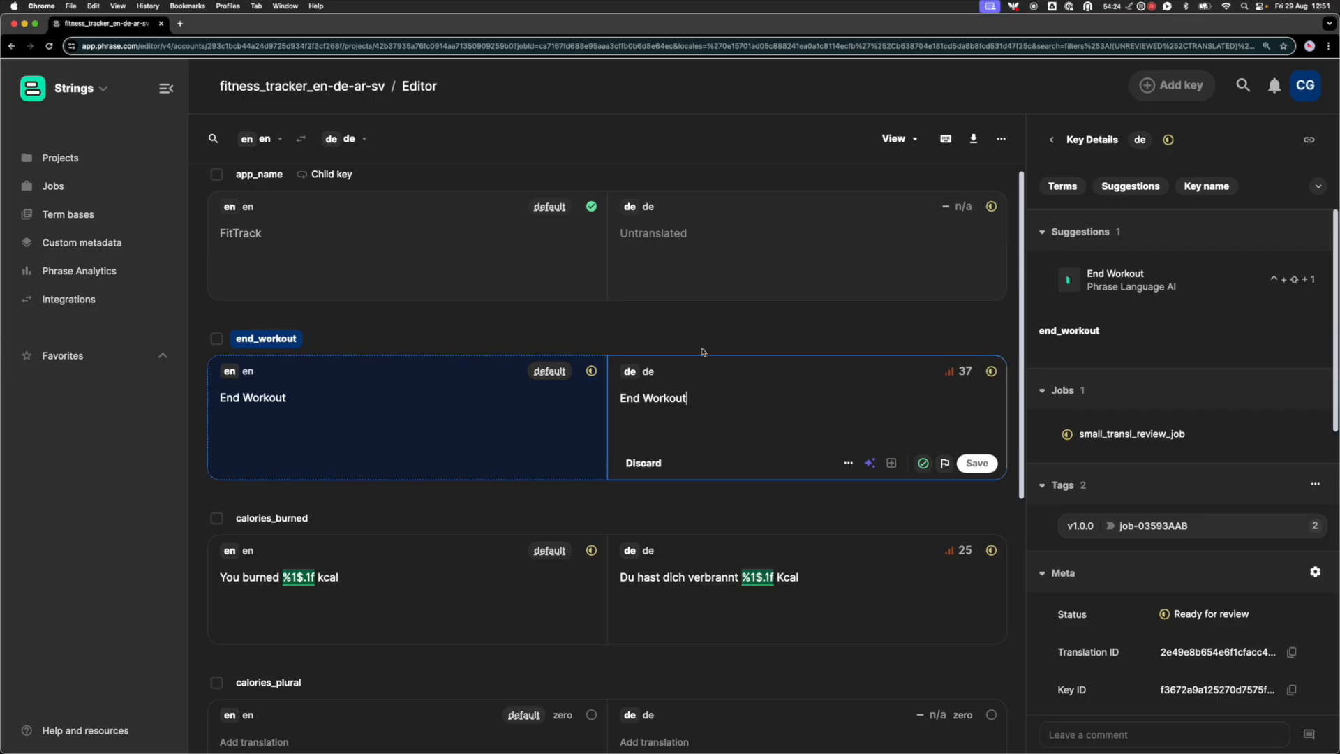
pyautogui.scroll(-2, 700, 296)
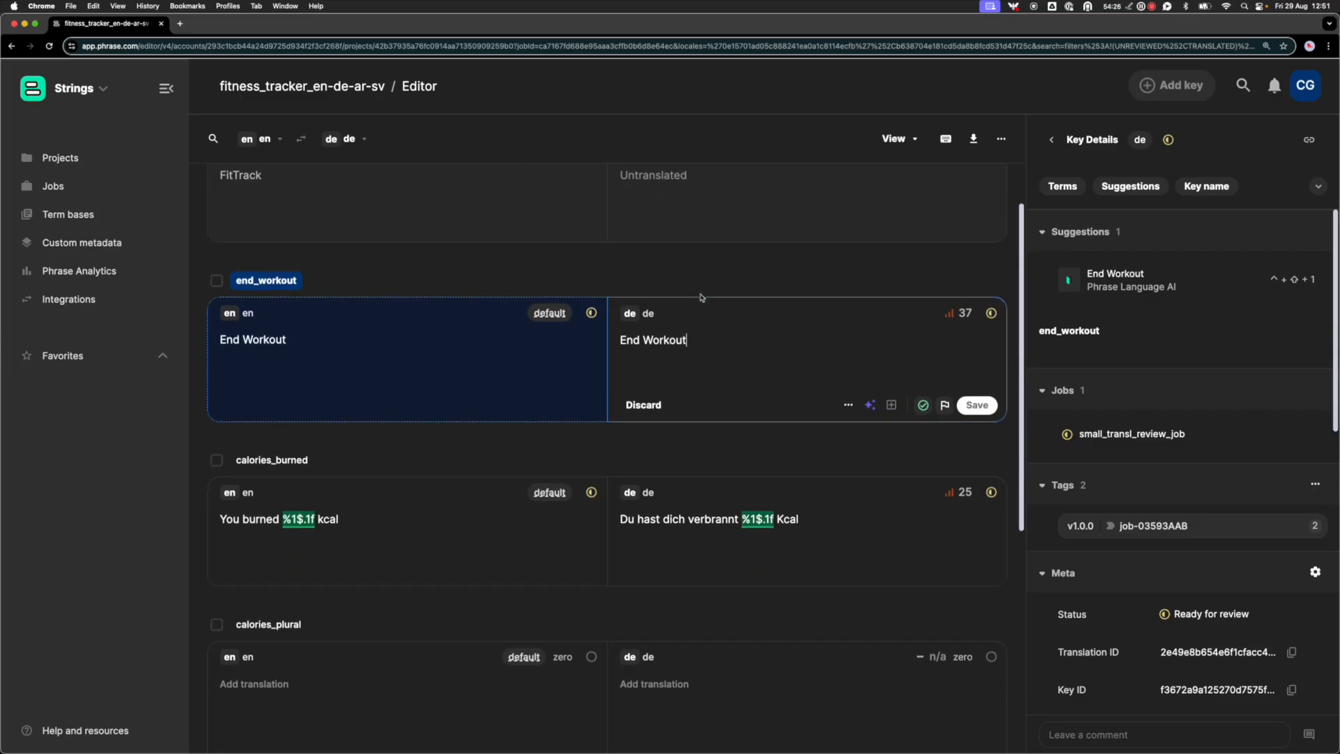
pyautogui.scroll(2, 700, 300)
pyautogui.scroll(-2, 753, 381)
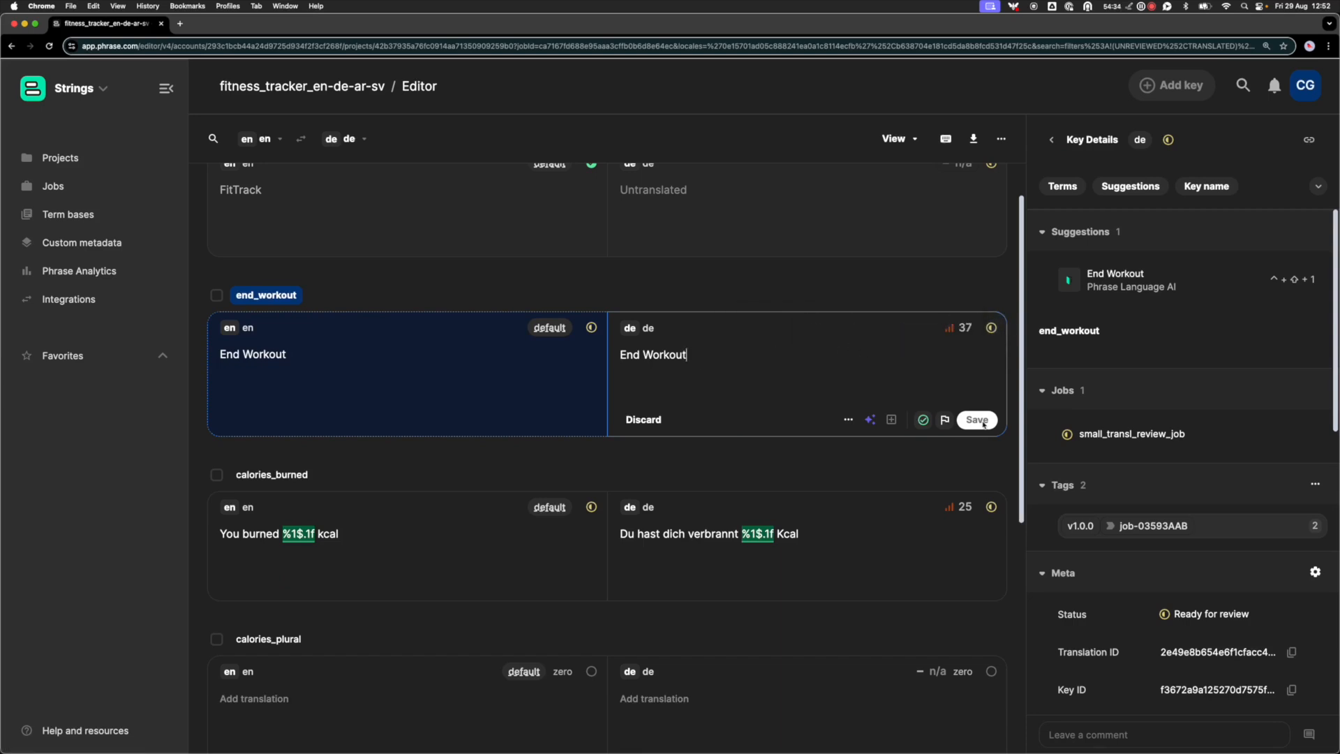
pyautogui.click(923, 420)
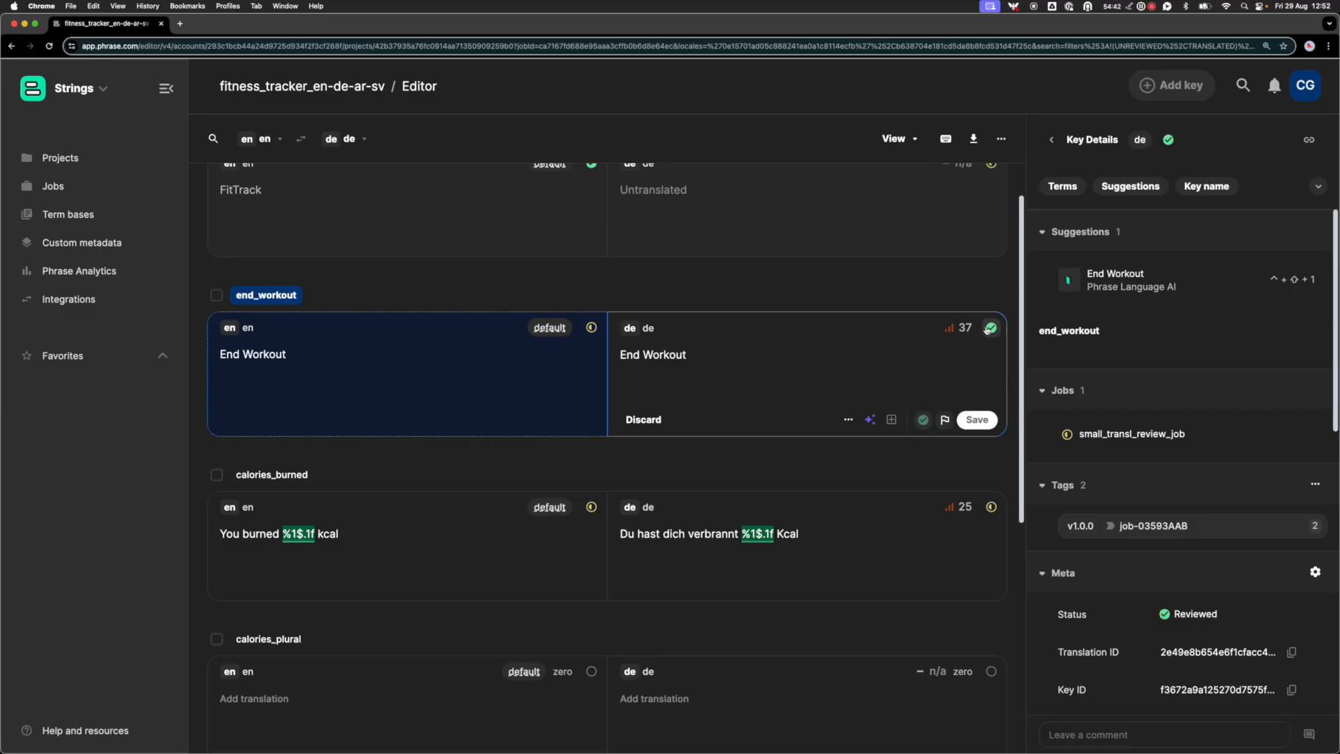
pyautogui.moveTo(991, 328)
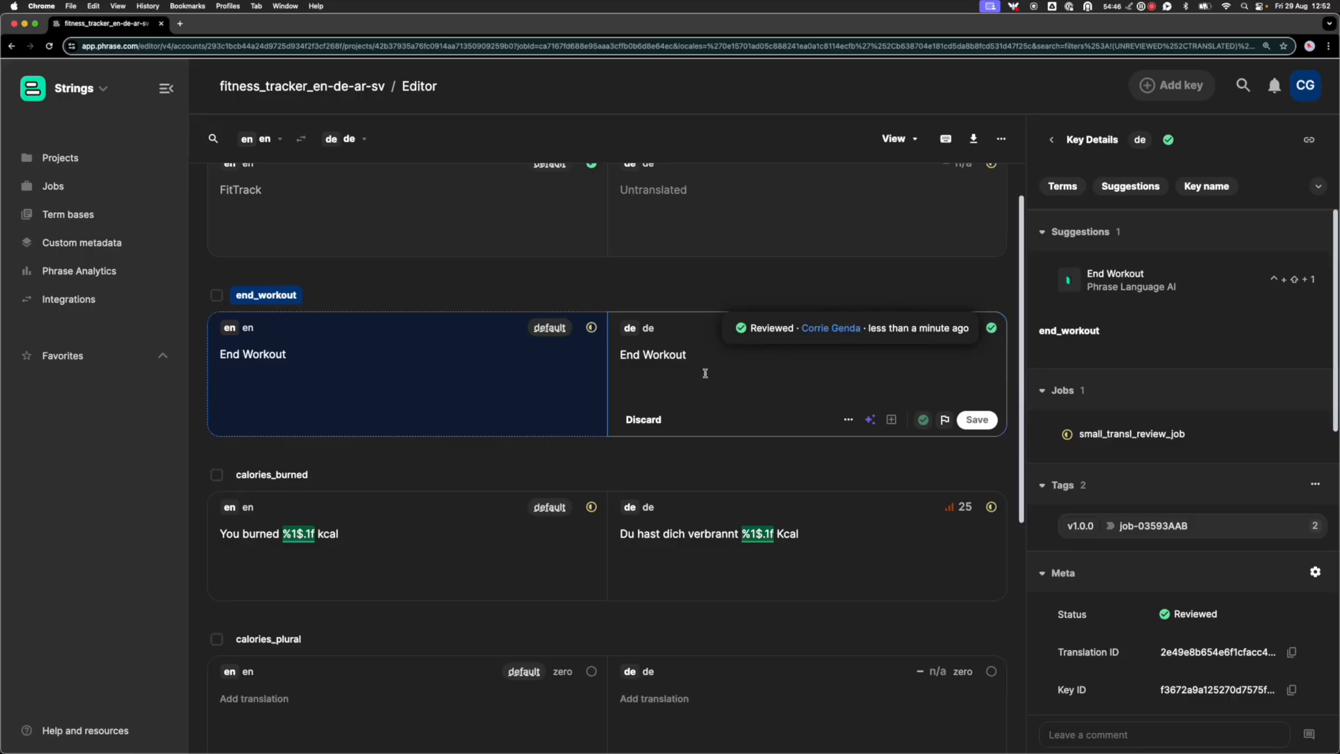
# Mark the German translations of calories_burned and of the "one" and "other" forms of calories_plural as reviewed
pyautogui.click(830, 546)
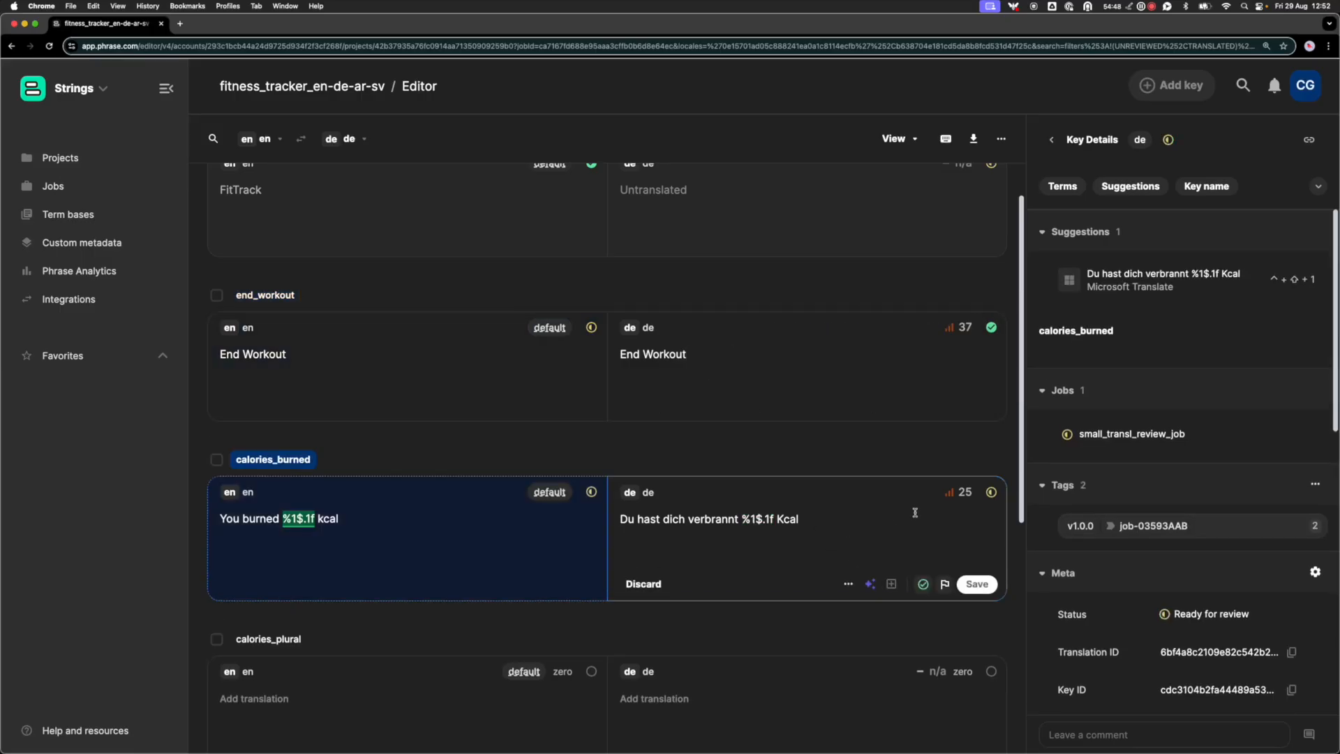
pyautogui.click(923, 585)
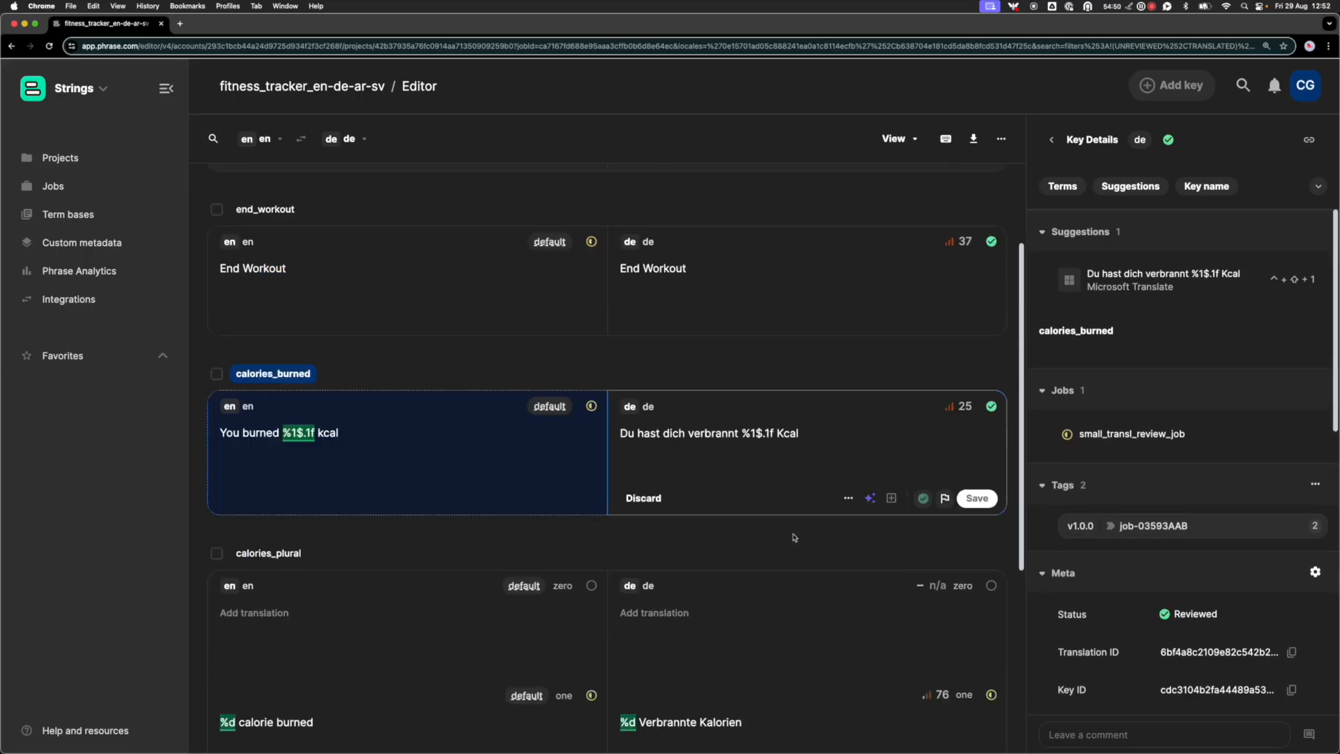
pyautogui.scroll(-4, 718, 383)
pyautogui.moveTo(766, 525)
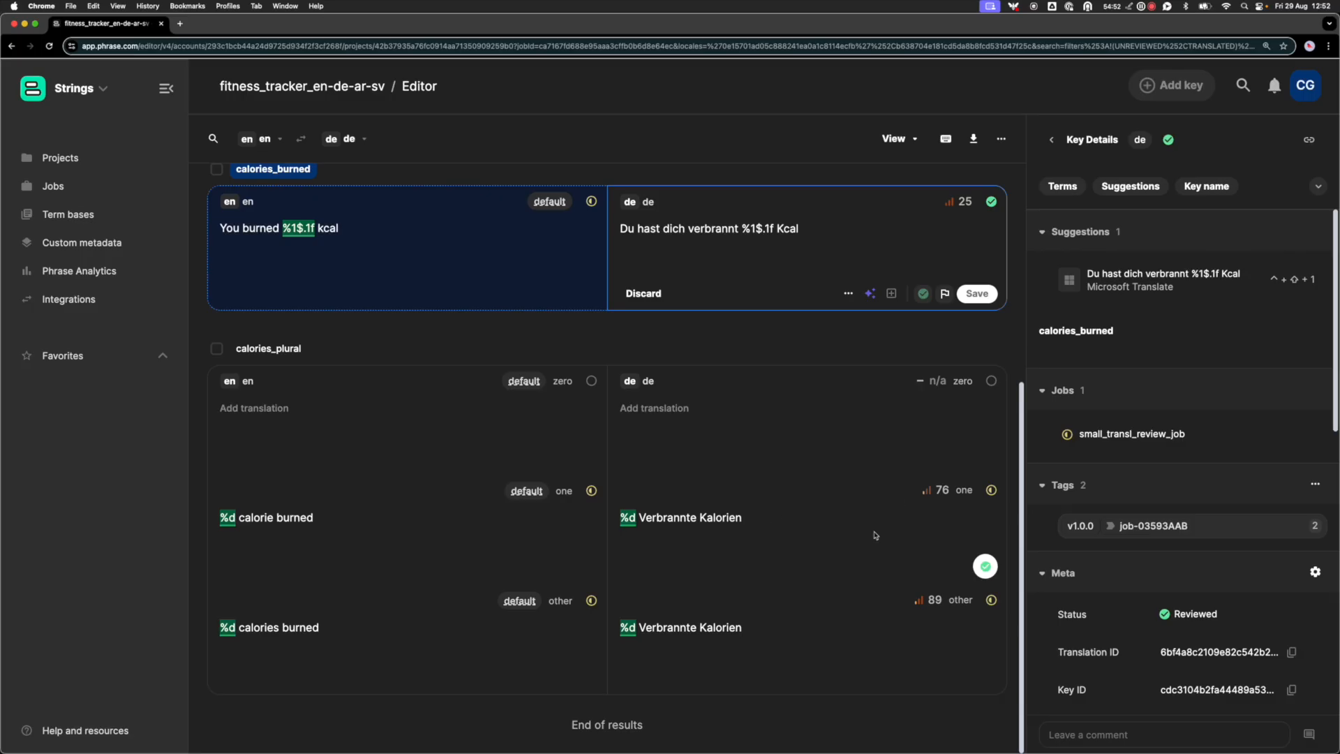
pyautogui.click(852, 524)
pyautogui.click(923, 584)
pyautogui.click(777, 645)
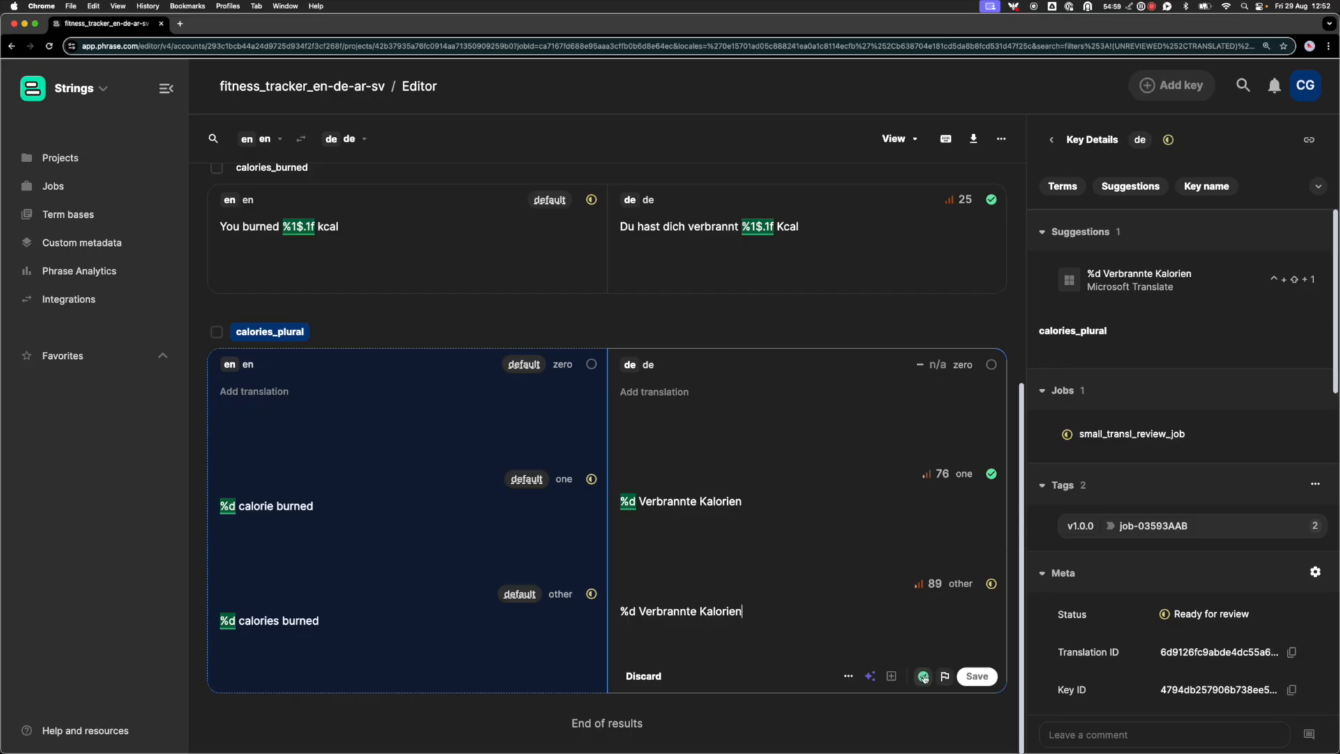
pyautogui.click(922, 677)
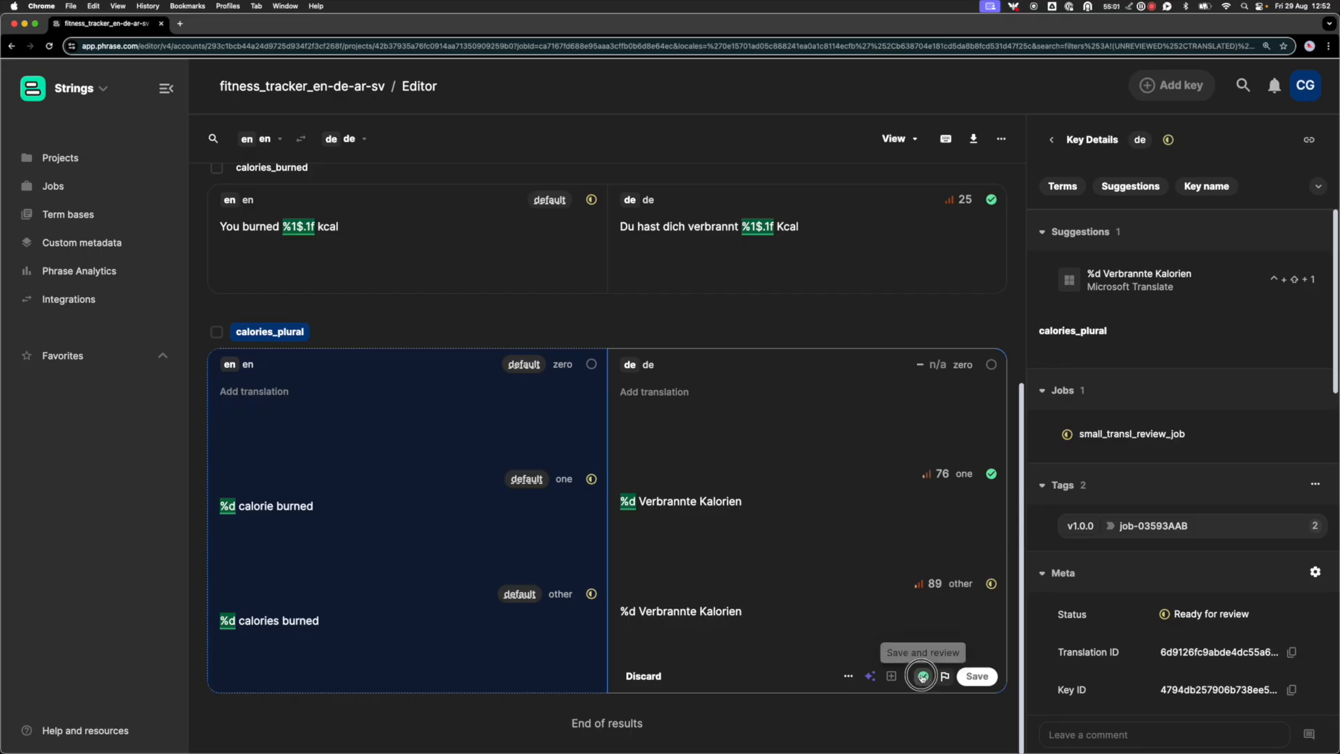
pyautogui.scroll(5, 816, 517)
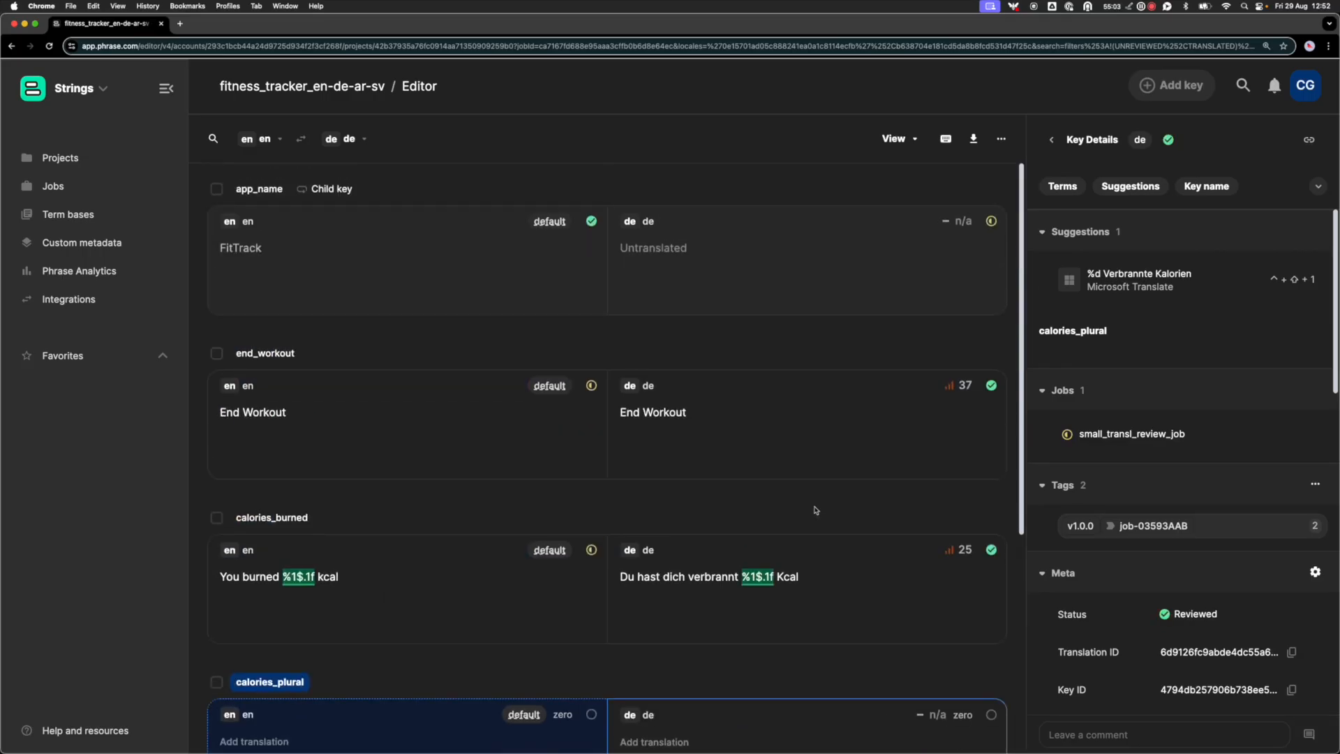
pyautogui.click(1140, 6)
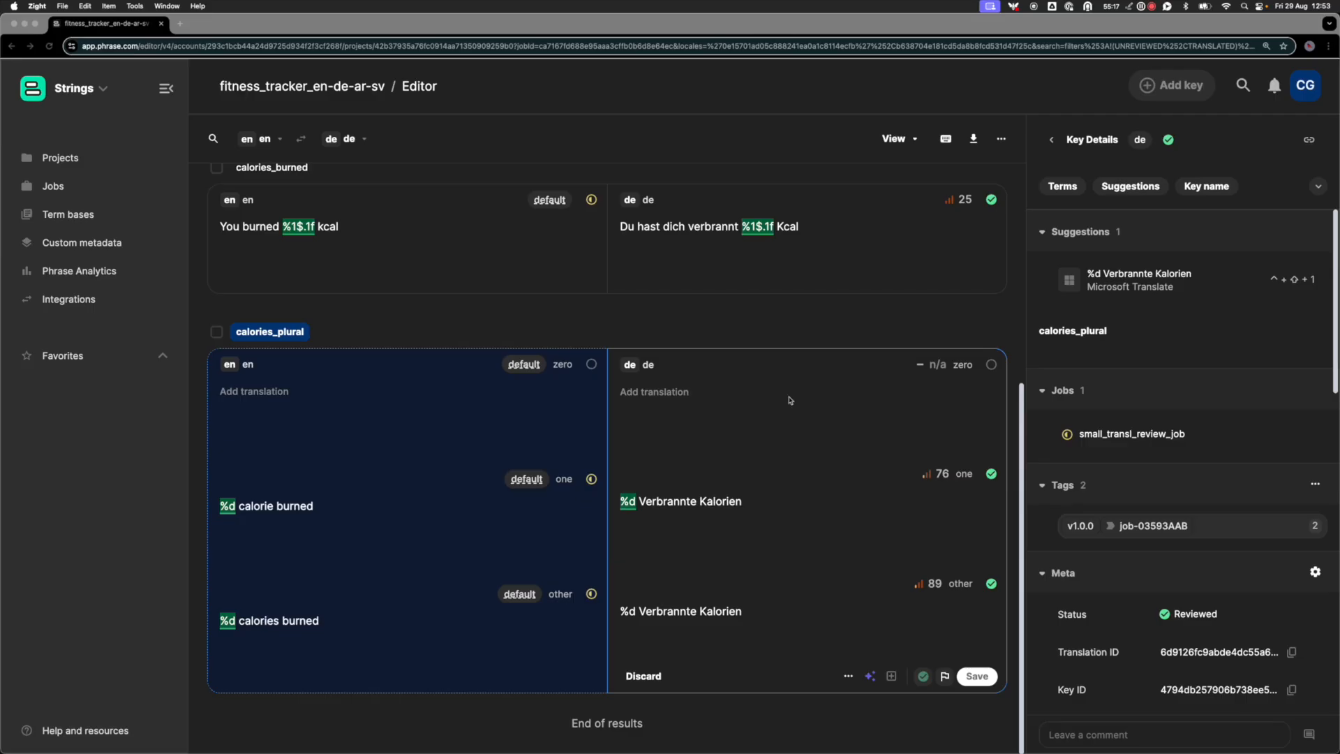
# Open the editor's keyboard shortcuts overview and look through the shortcuts for saving, managing translations, navigation and searching
pyautogui.click(754, 505)
pyautogui.click(702, 401)
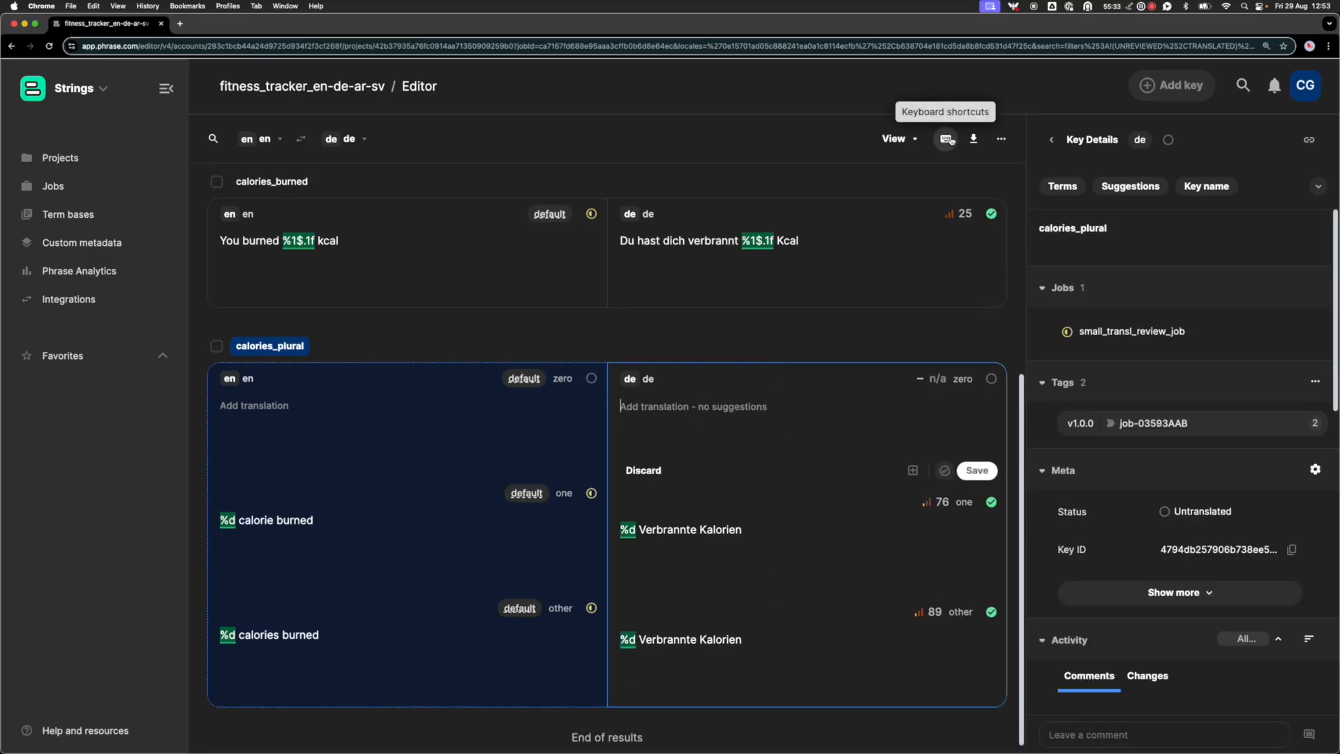
pyautogui.click(945, 140)
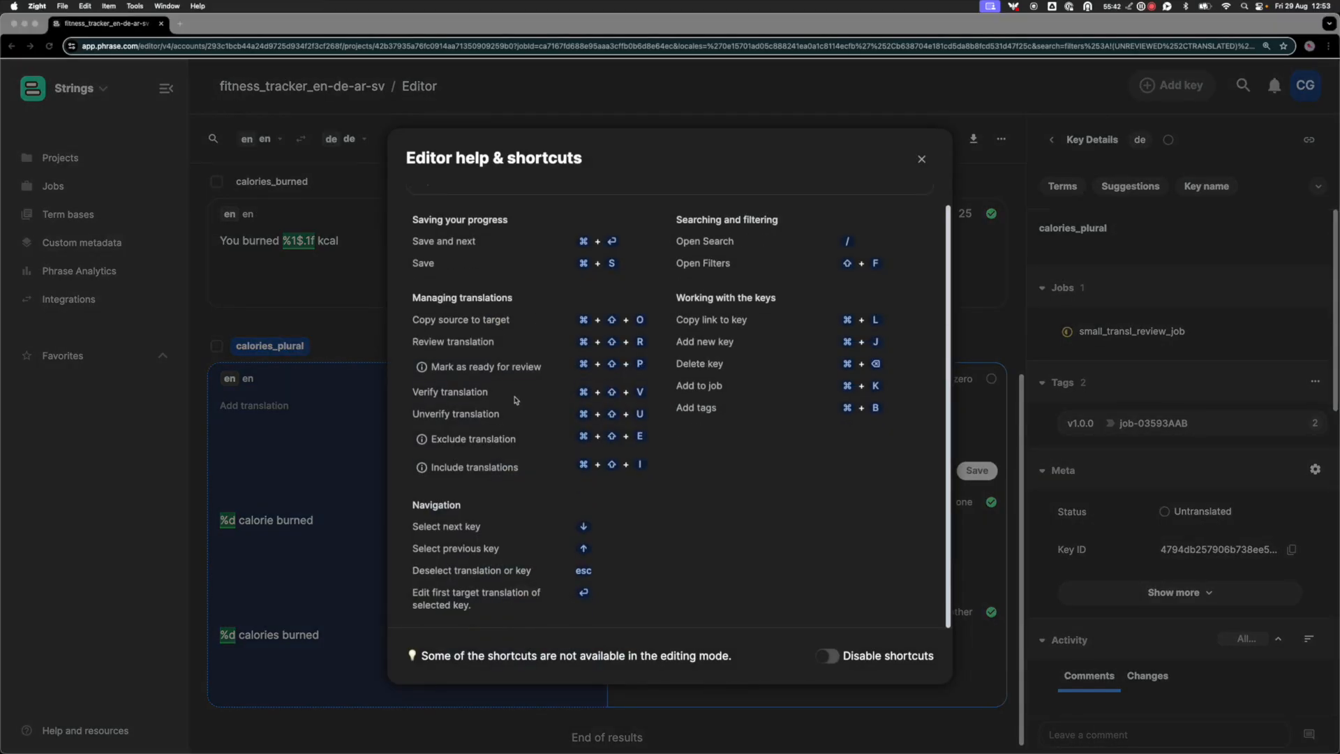
pyautogui.scroll(2, 590, 349)
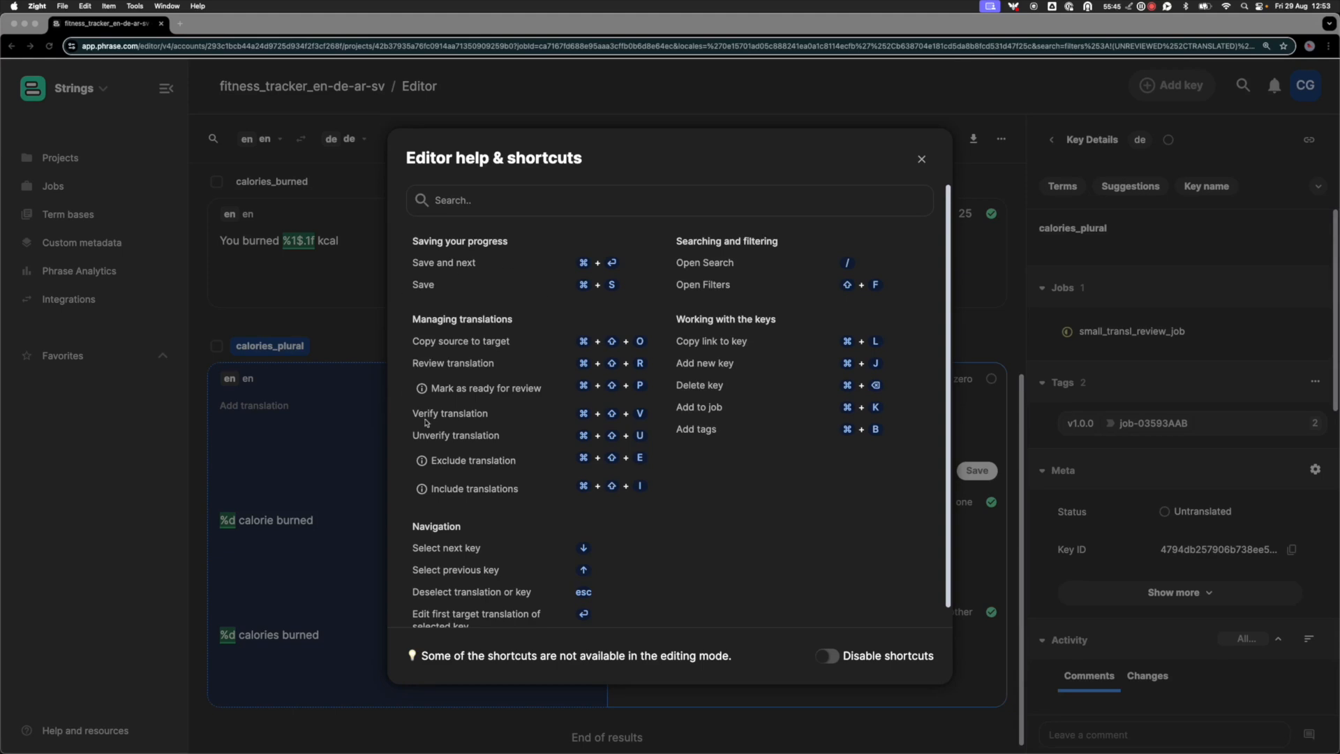
pyautogui.scroll(-2, 481, 433)
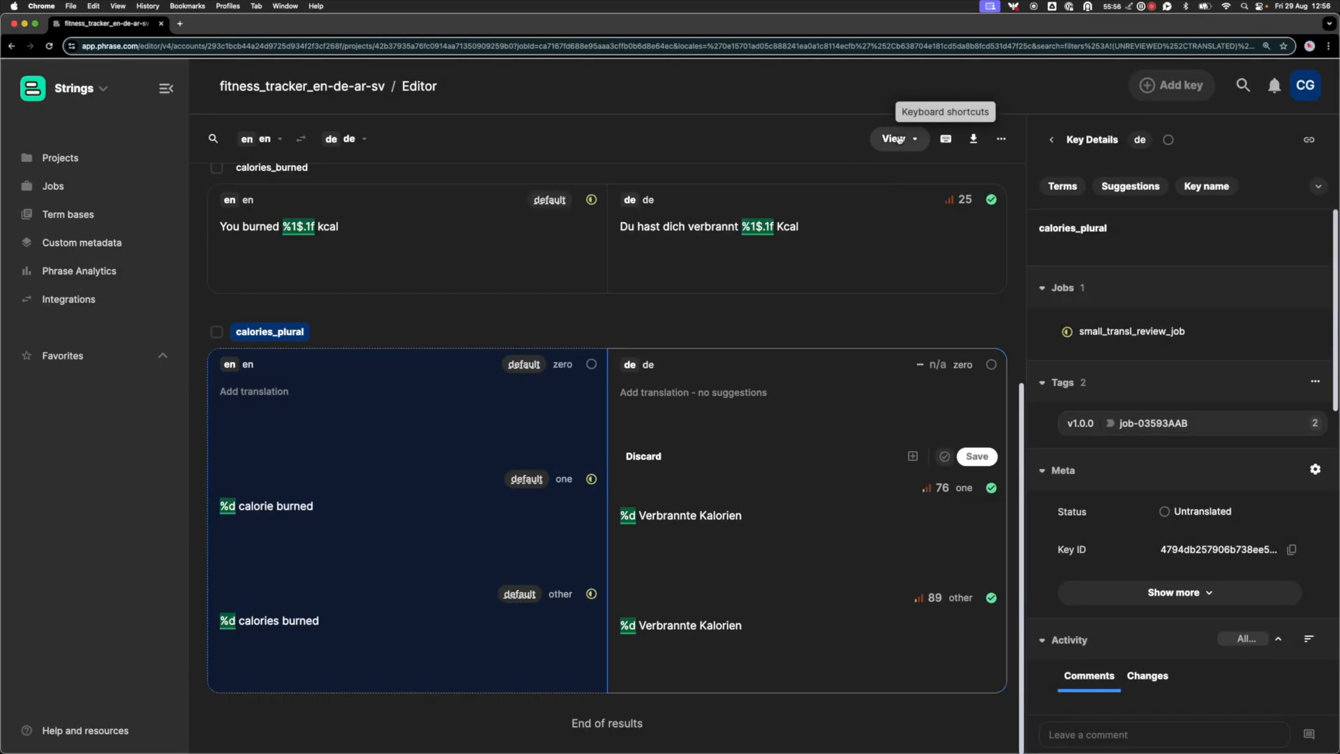
# Turn on the key list in the editor's view settings
pyautogui.click(896, 139)
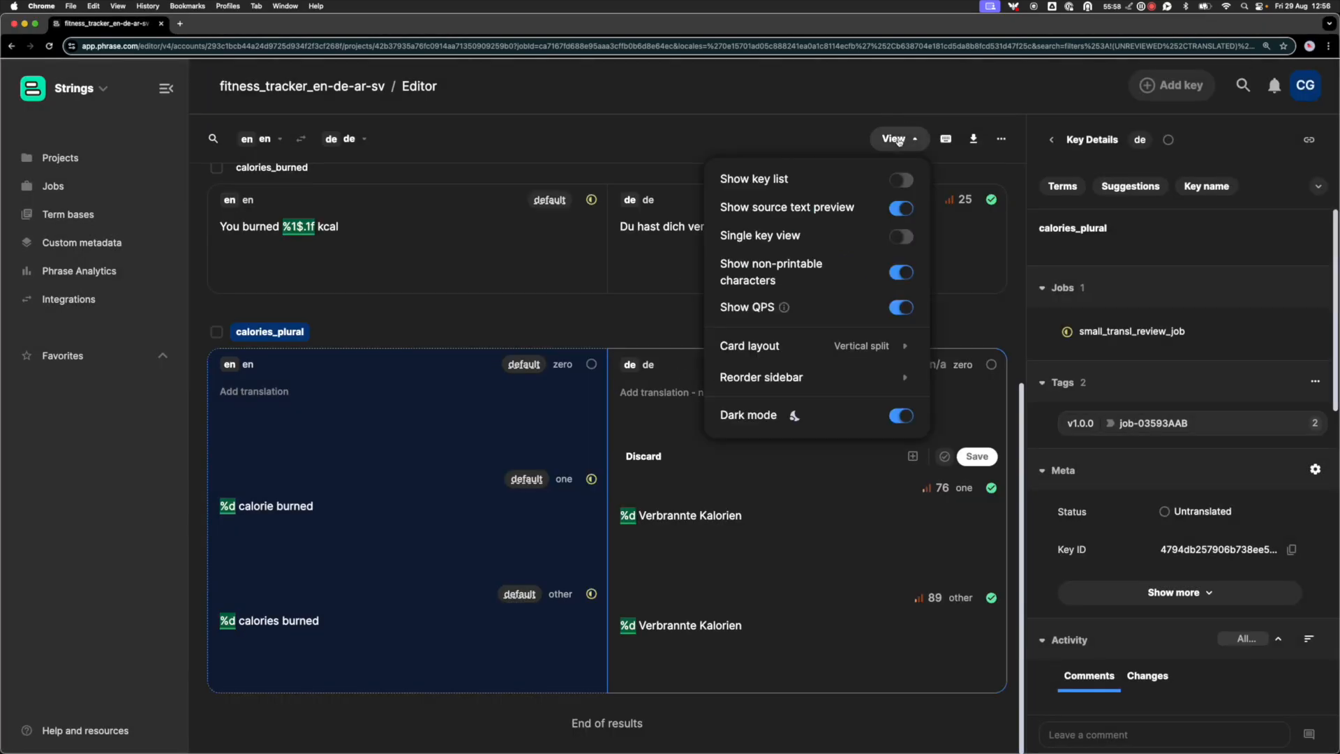
pyautogui.click(898, 183)
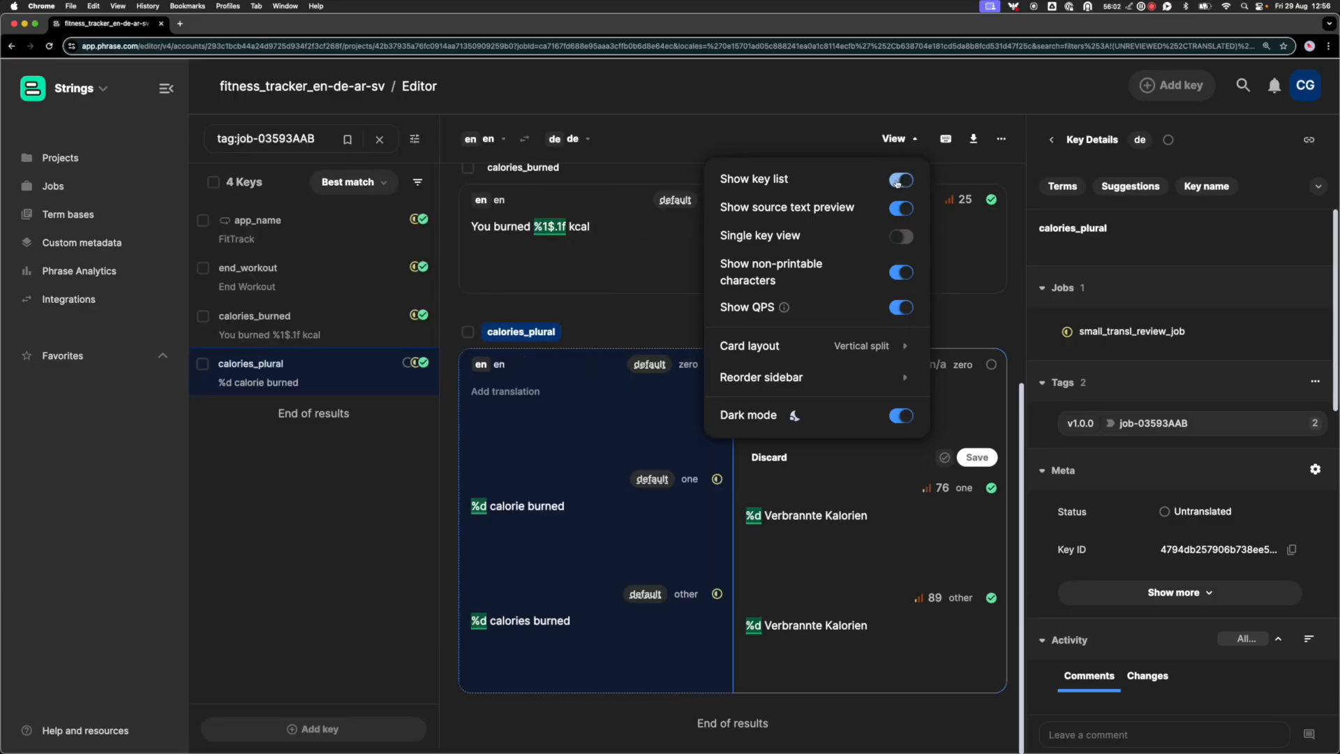
pyautogui.click(687, 105)
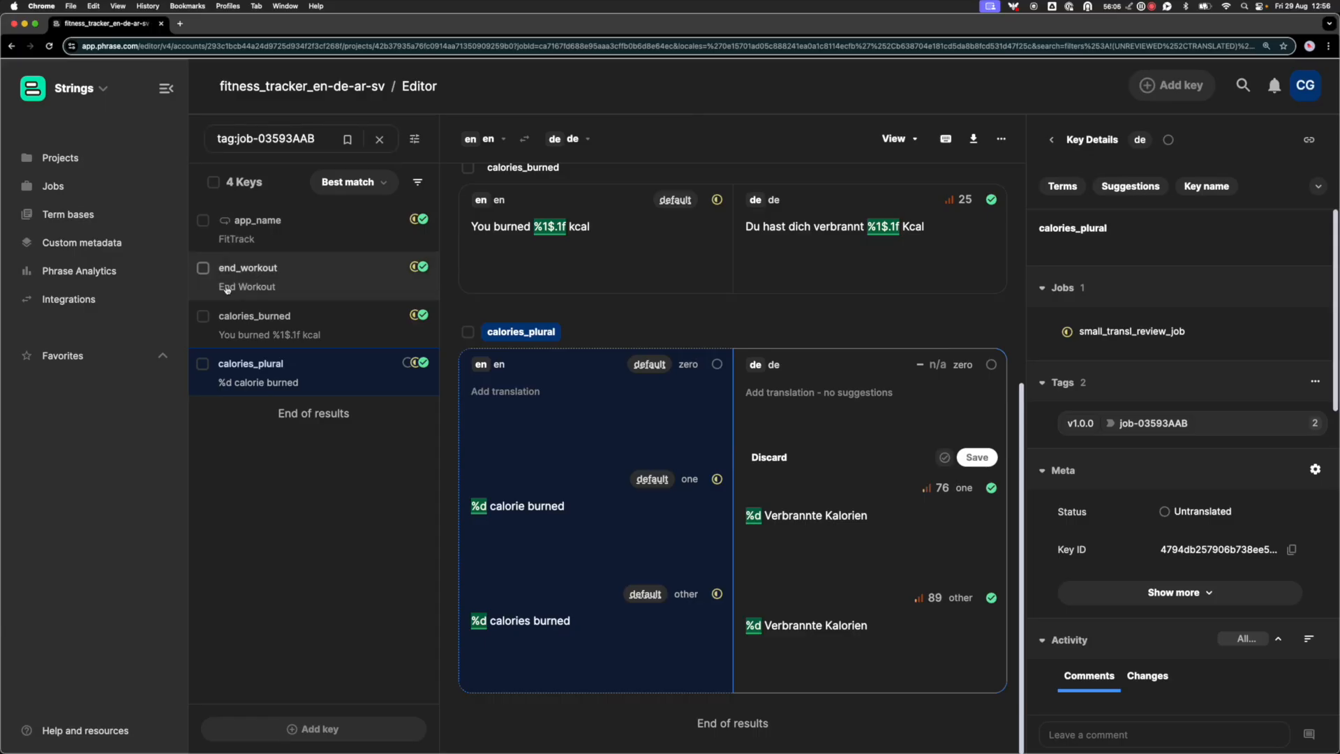
# Try to clear the key list search and rerun it with tag:job-03593AAB
pyautogui.click(378, 141)
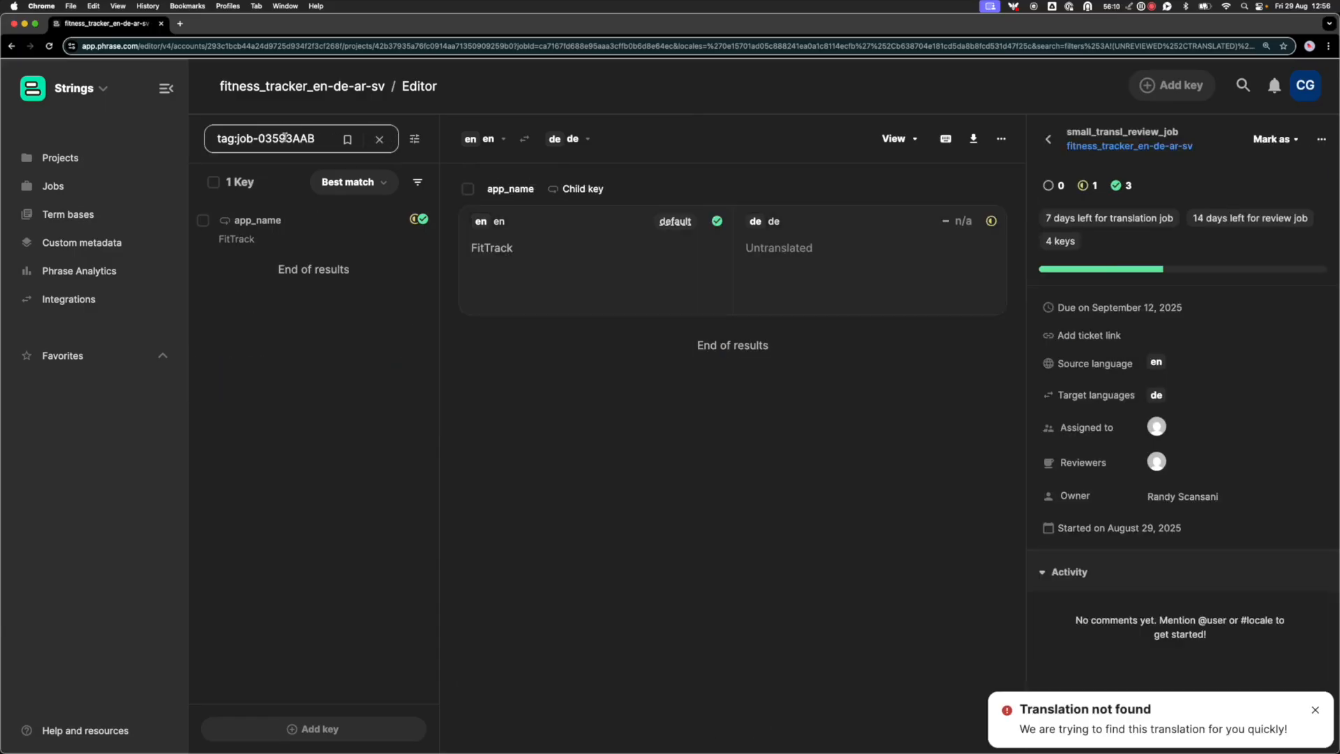
pyautogui.click(317, 138)
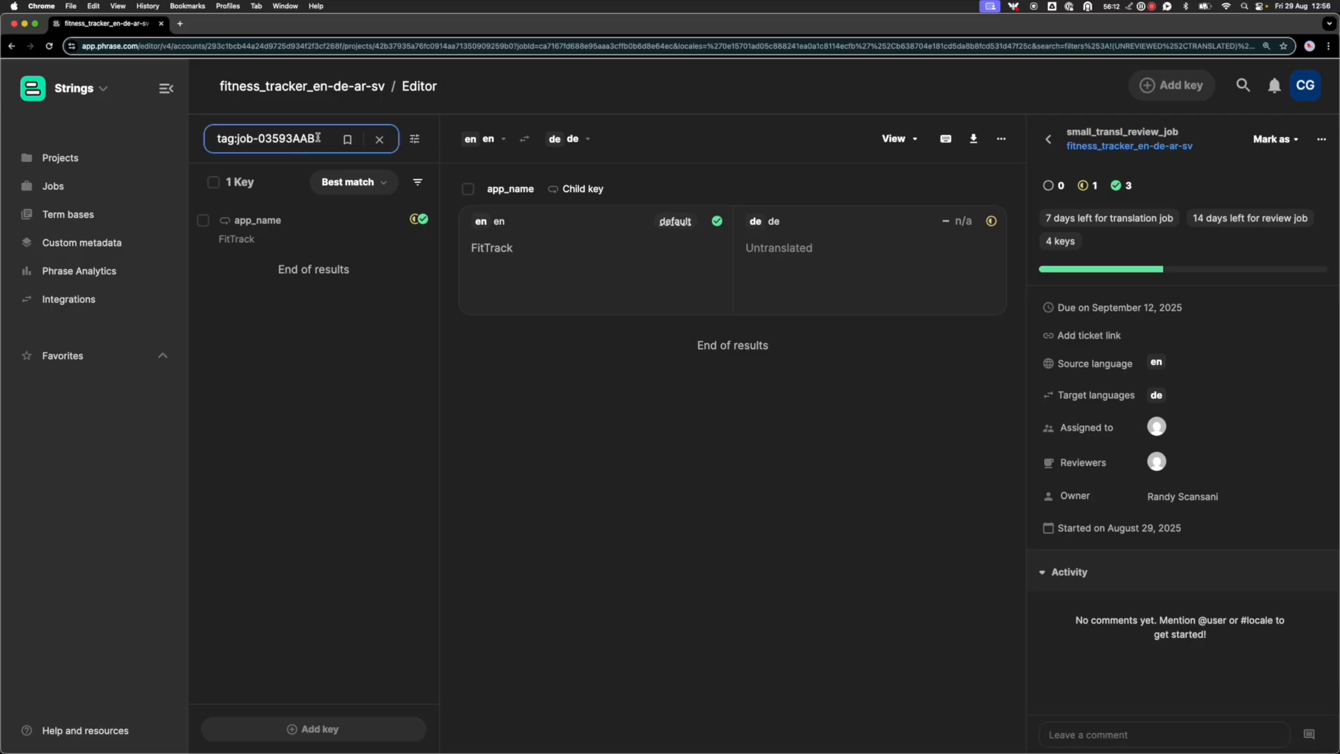
pyautogui.press('Return')
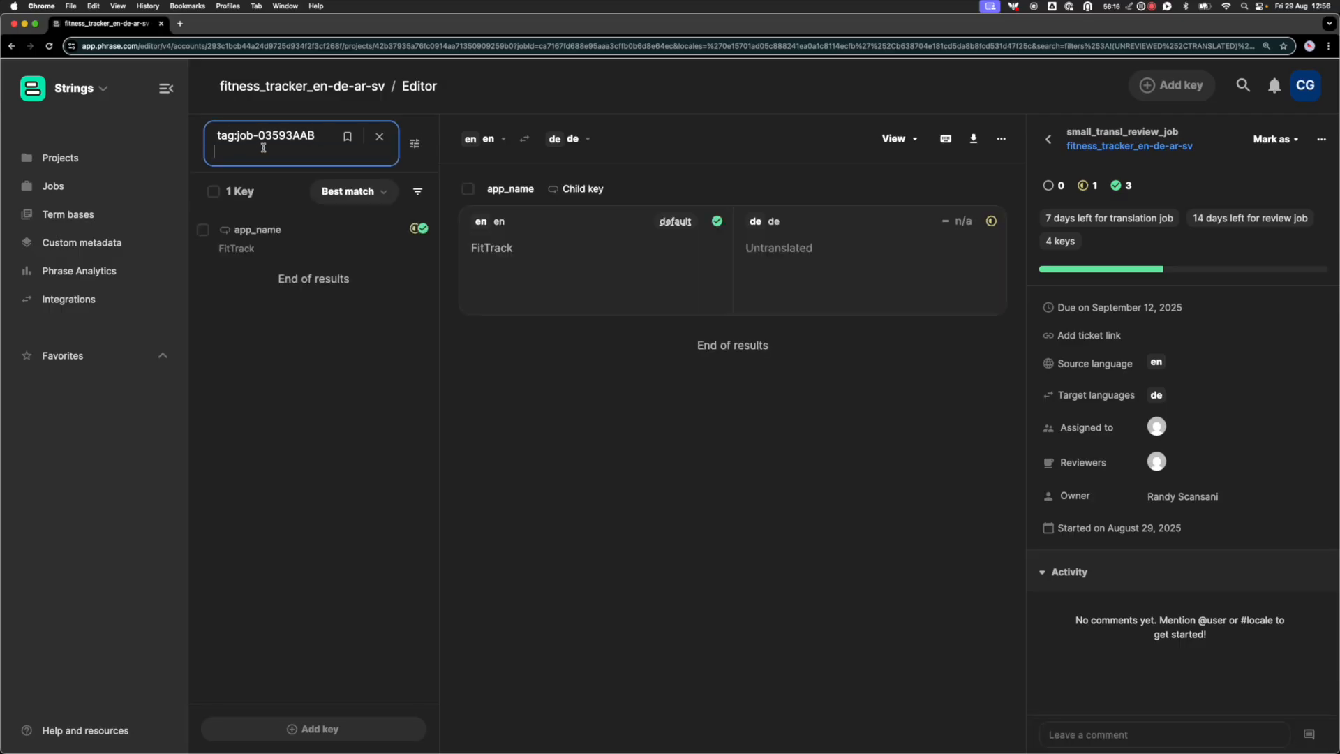
pyautogui.press('BackSpace')
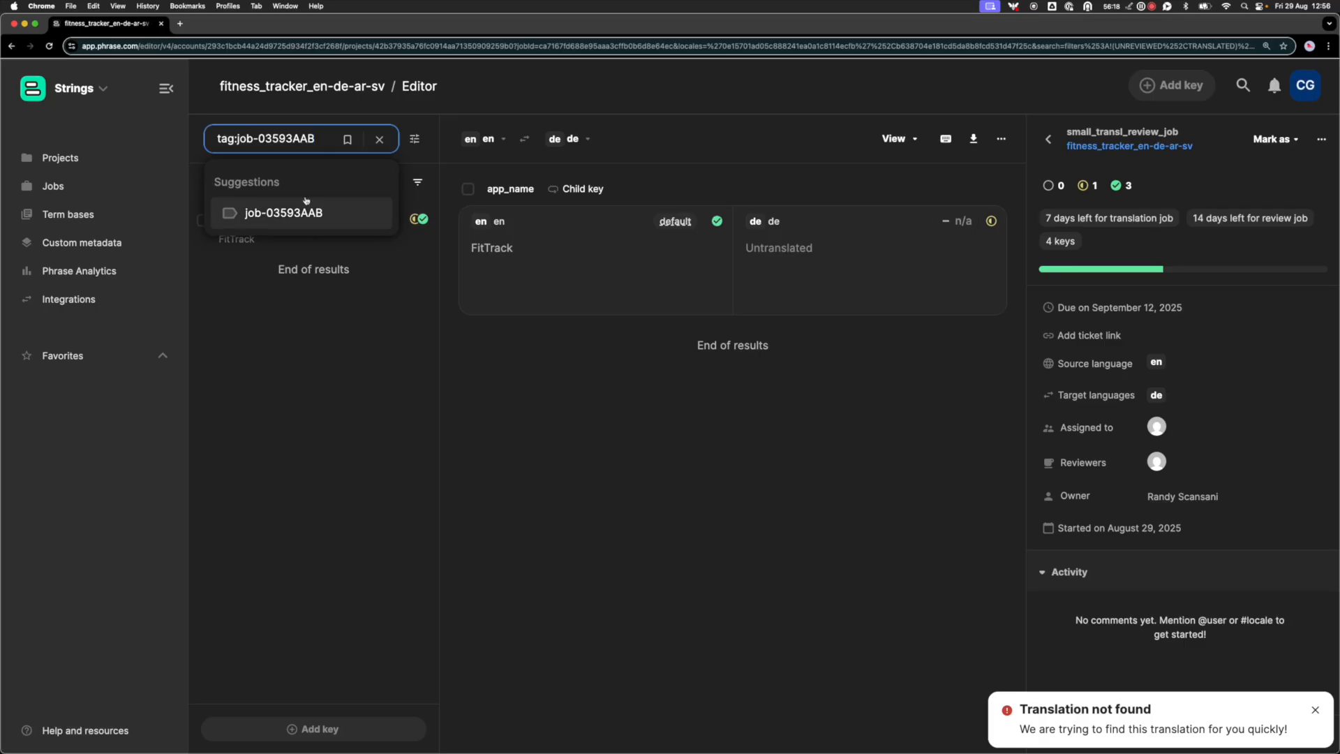
pyautogui.click(353, 326)
# Examine the key list's filter options for status, exclusion, plural forms and pre-translation, then collapse the groups without applying a filter
pyautogui.click(417, 183)
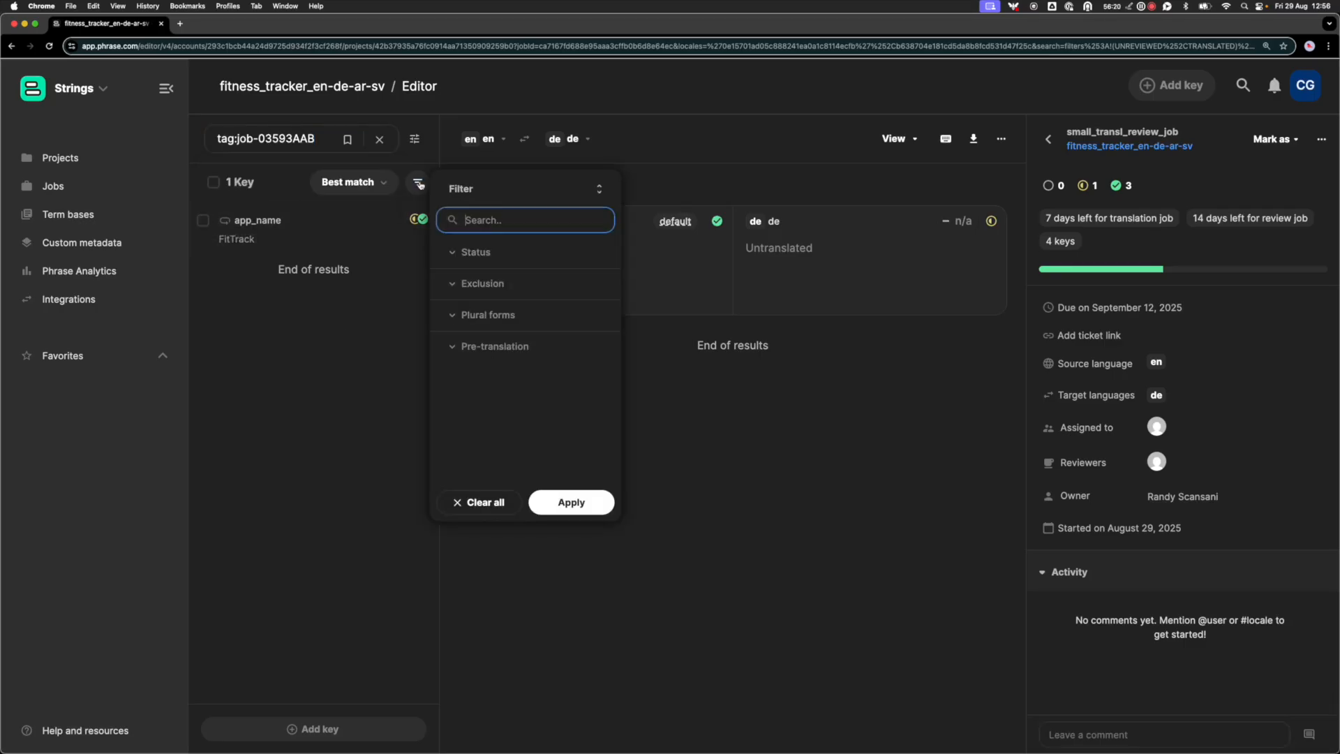
pyautogui.click(473, 252)
pyautogui.scroll(-1, 539, 366)
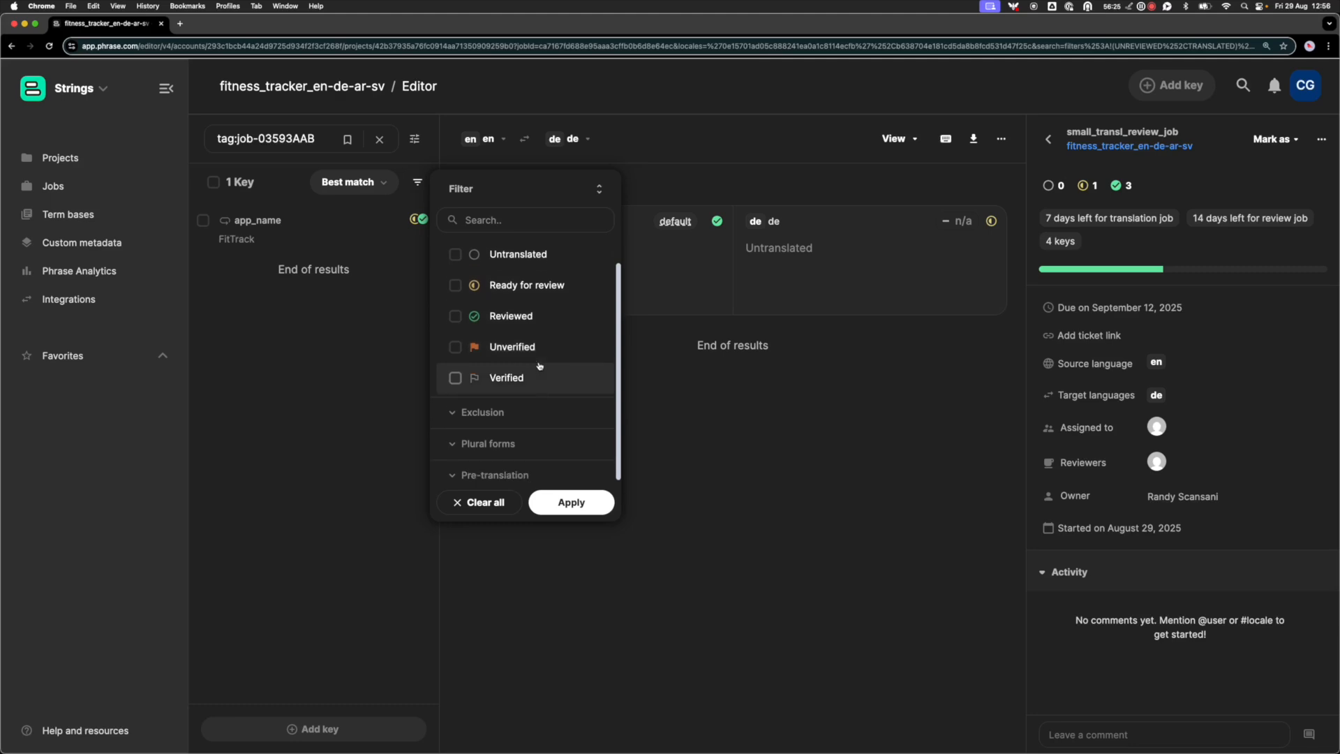
pyautogui.scroll(-1, 541, 350)
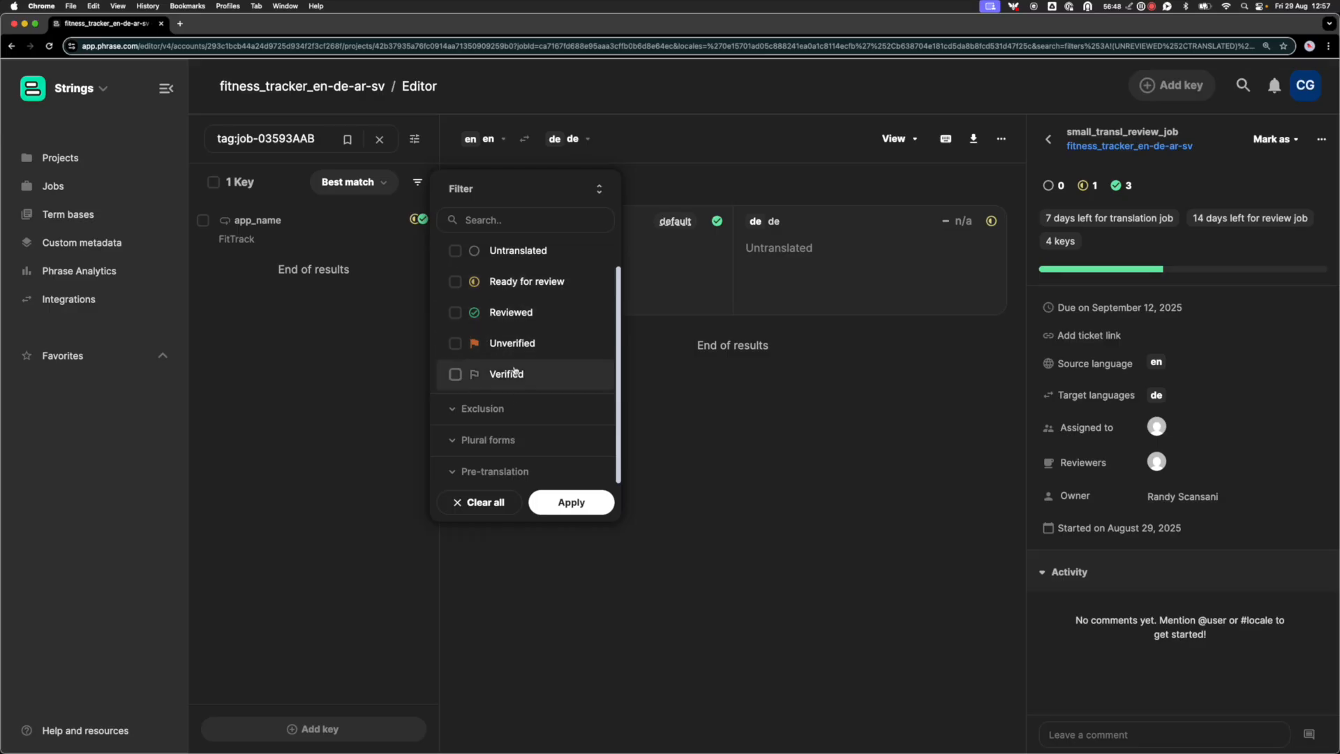
pyautogui.click(495, 408)
pyautogui.scroll(-2, 545, 379)
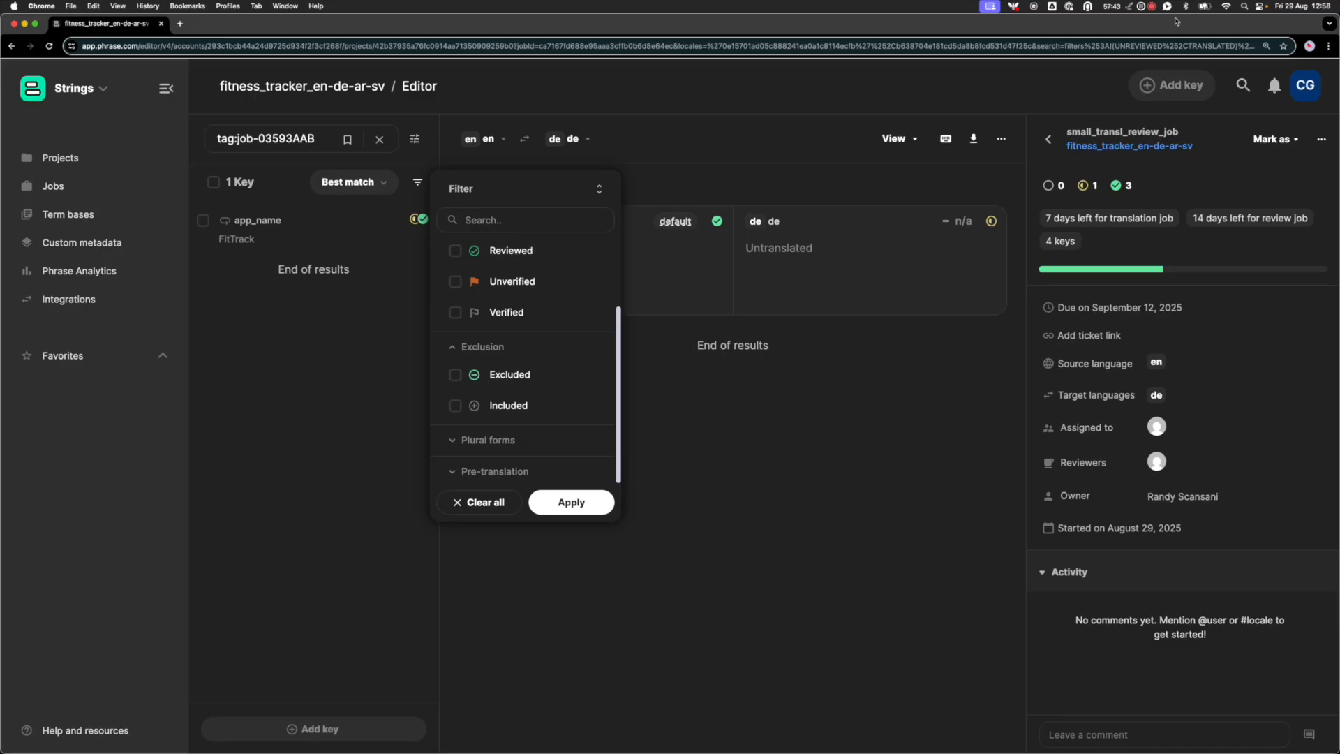
pyautogui.click(1143, 7)
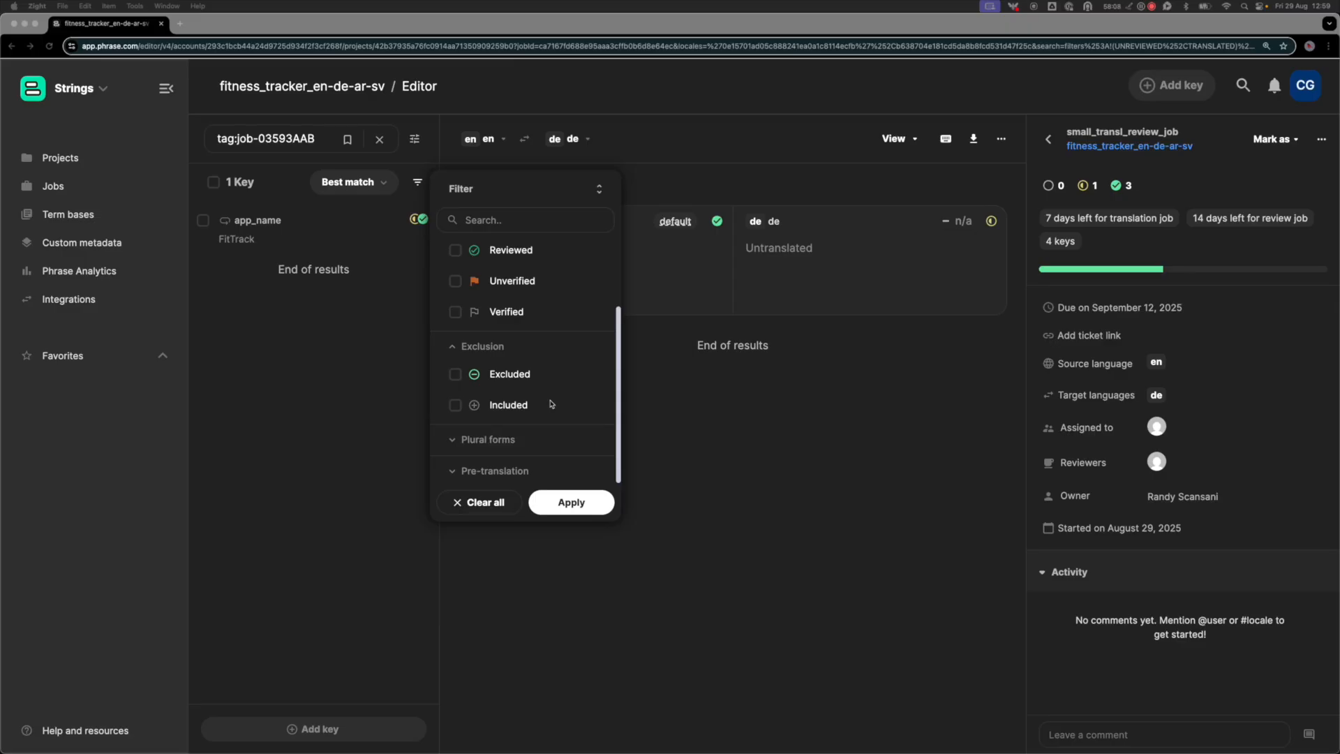
pyautogui.click(502, 439)
pyautogui.scroll(-2, 530, 408)
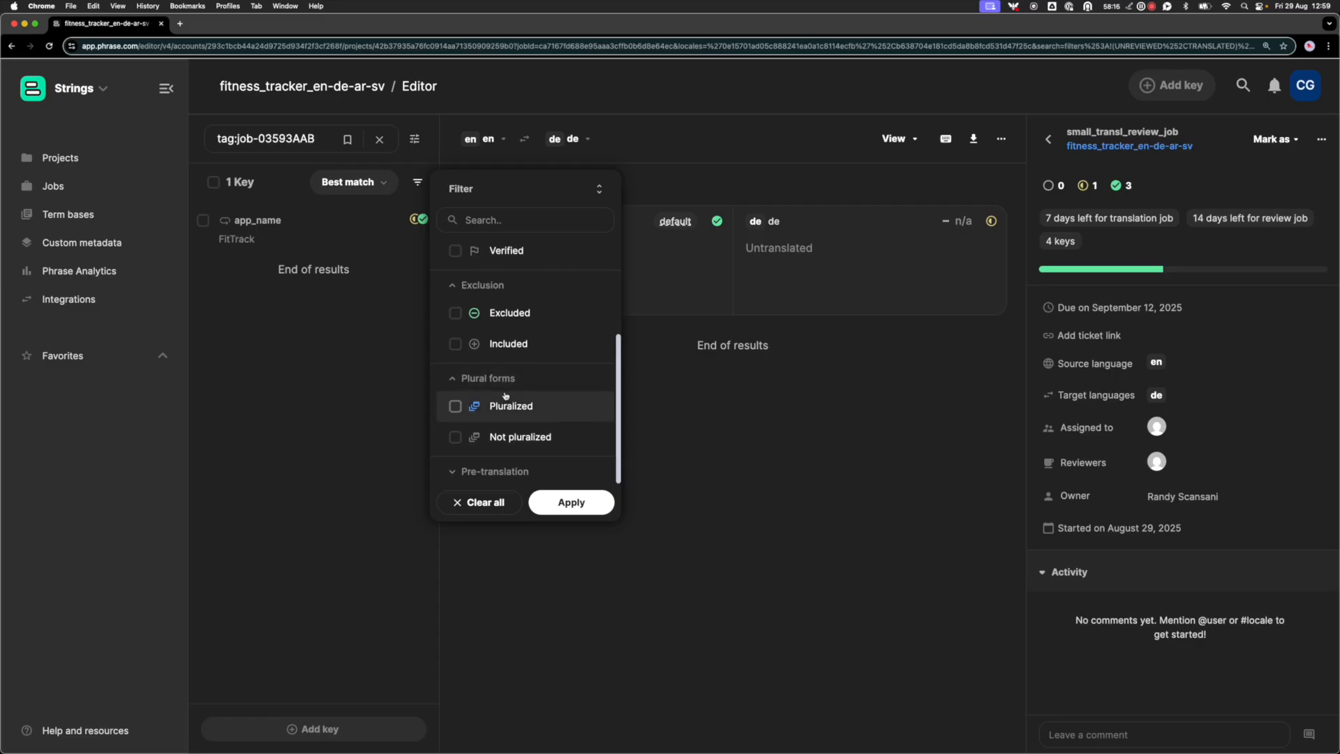
pyautogui.click(518, 471)
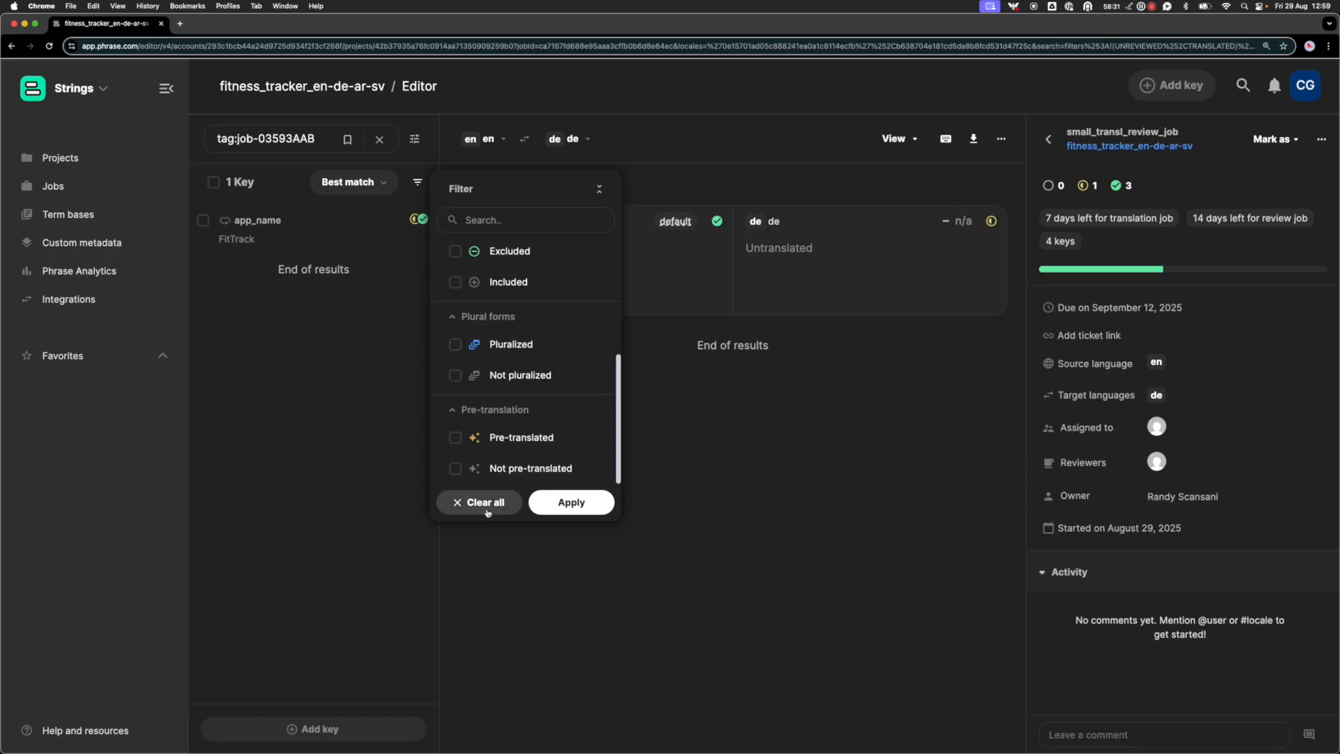
pyautogui.click(598, 189)
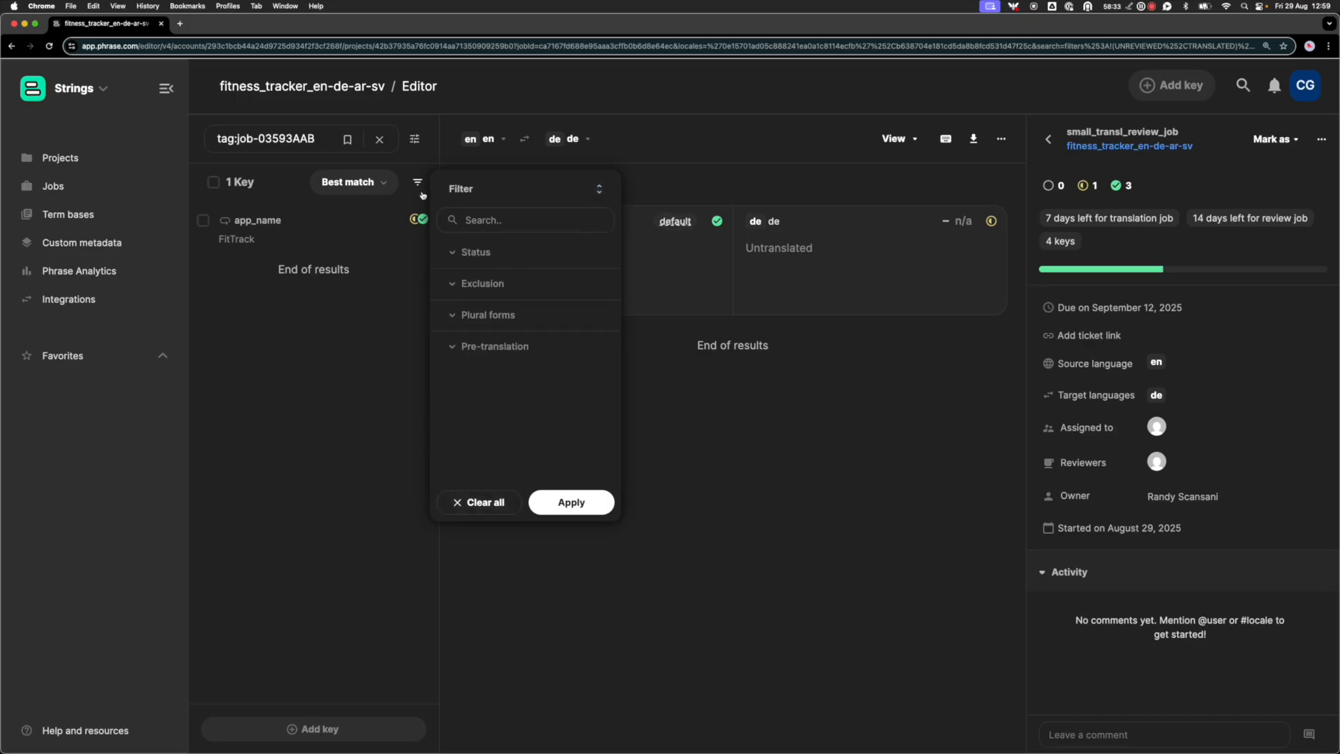
pyautogui.click(641, 192)
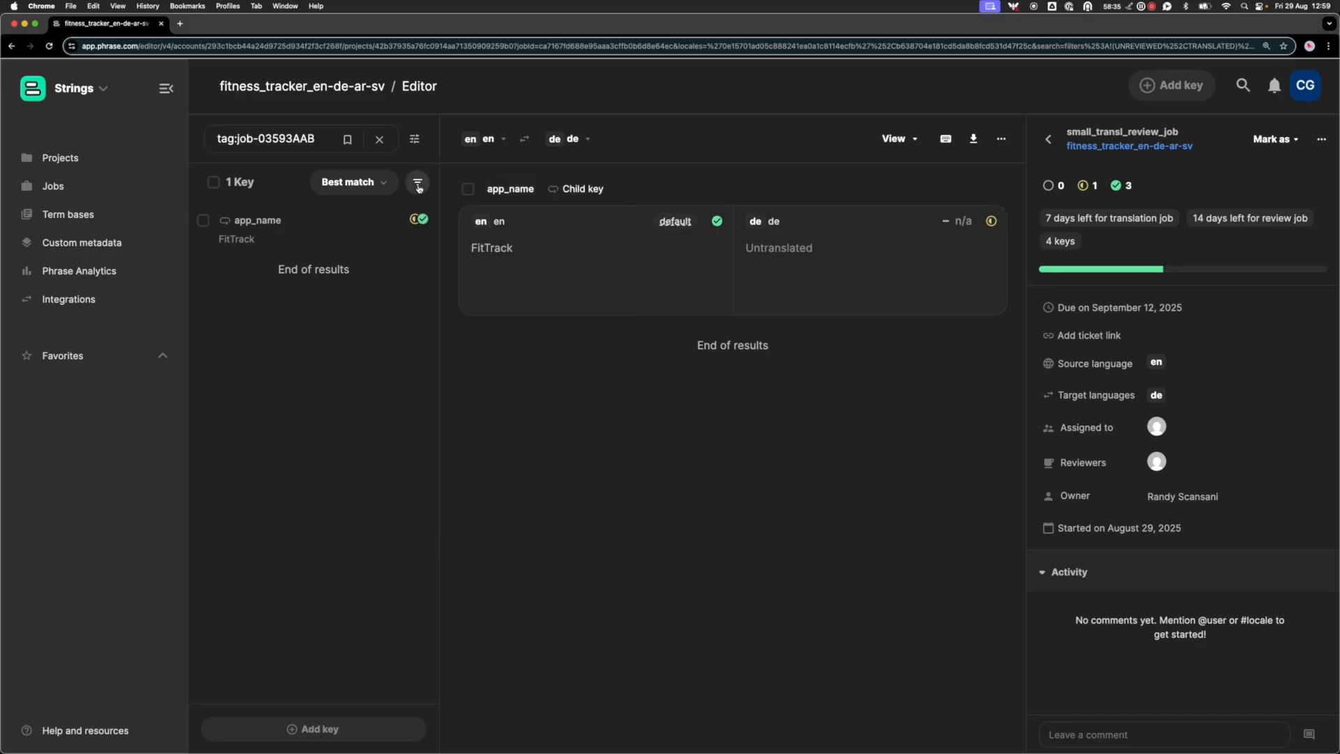
# Open the key search's query builder and examine its content, key name and tag conditions, including the content match operators
pyautogui.click(415, 139)
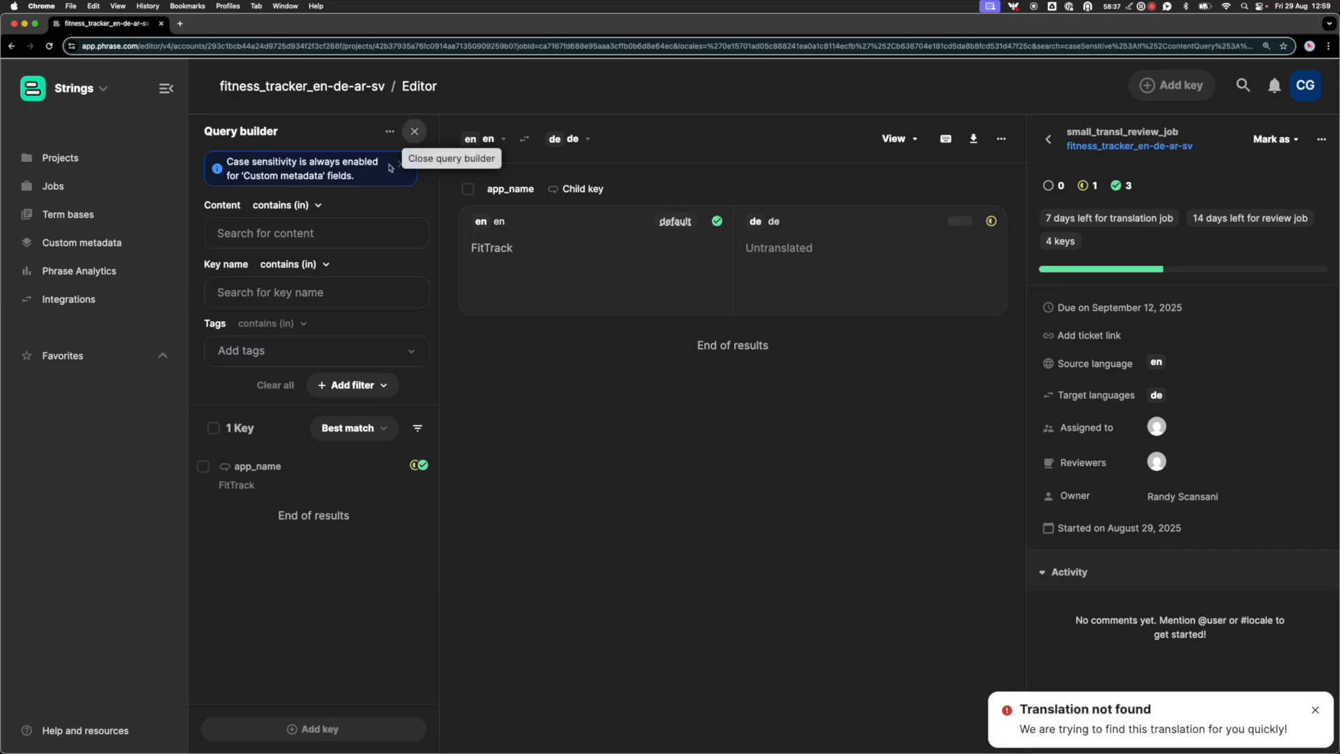
pyautogui.click(286, 231)
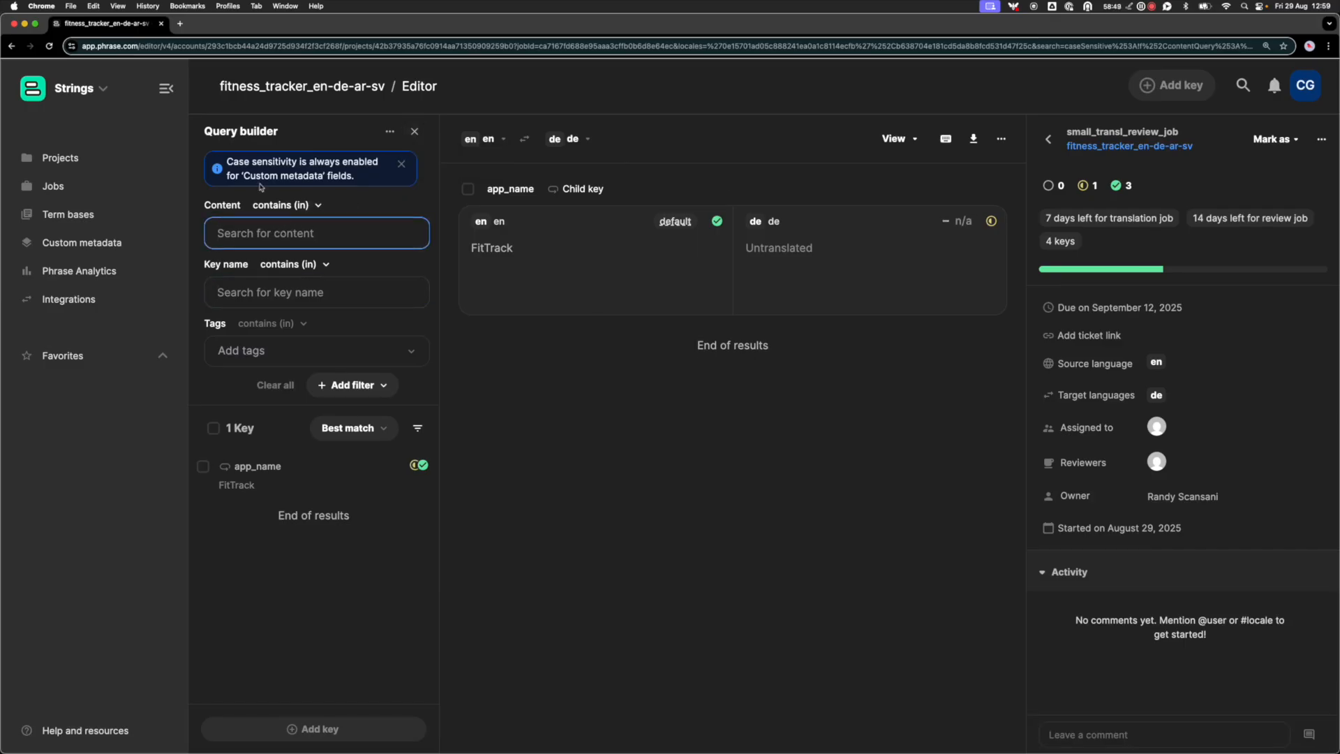
pyautogui.click(309, 206)
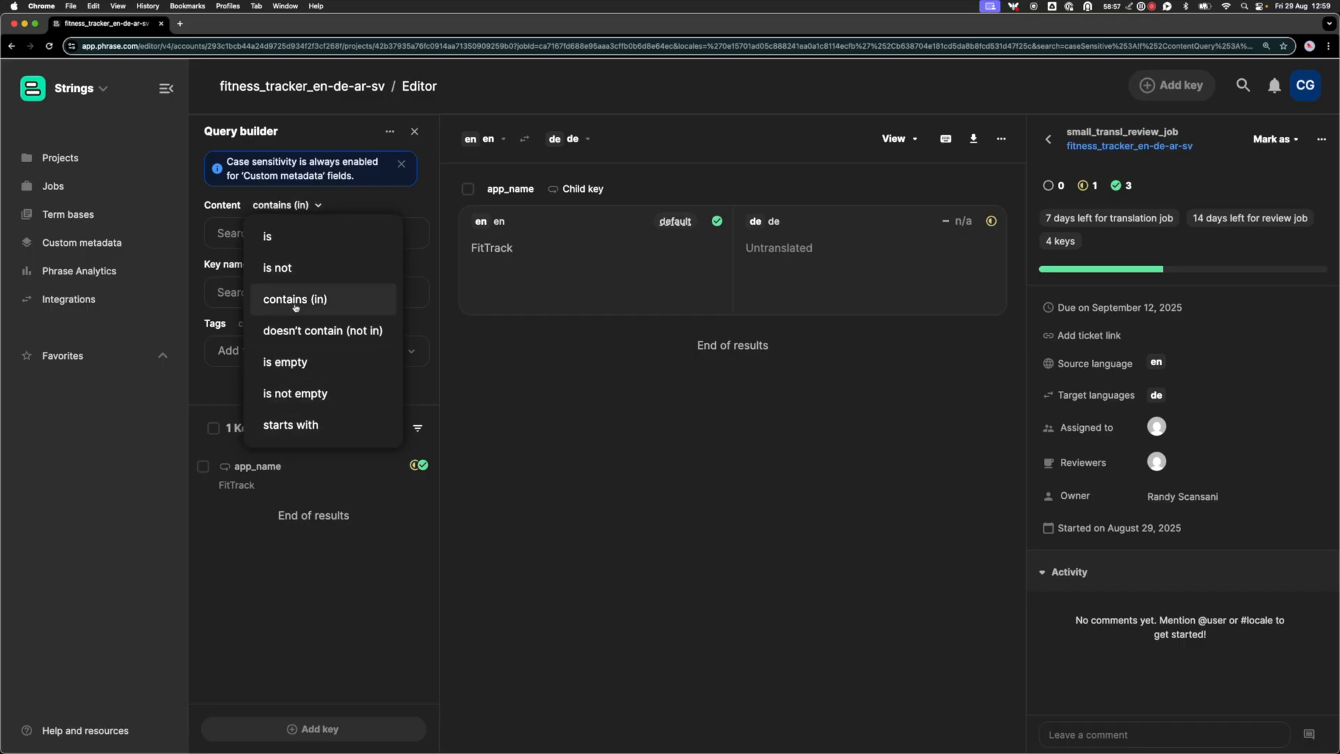
pyautogui.click(227, 295)
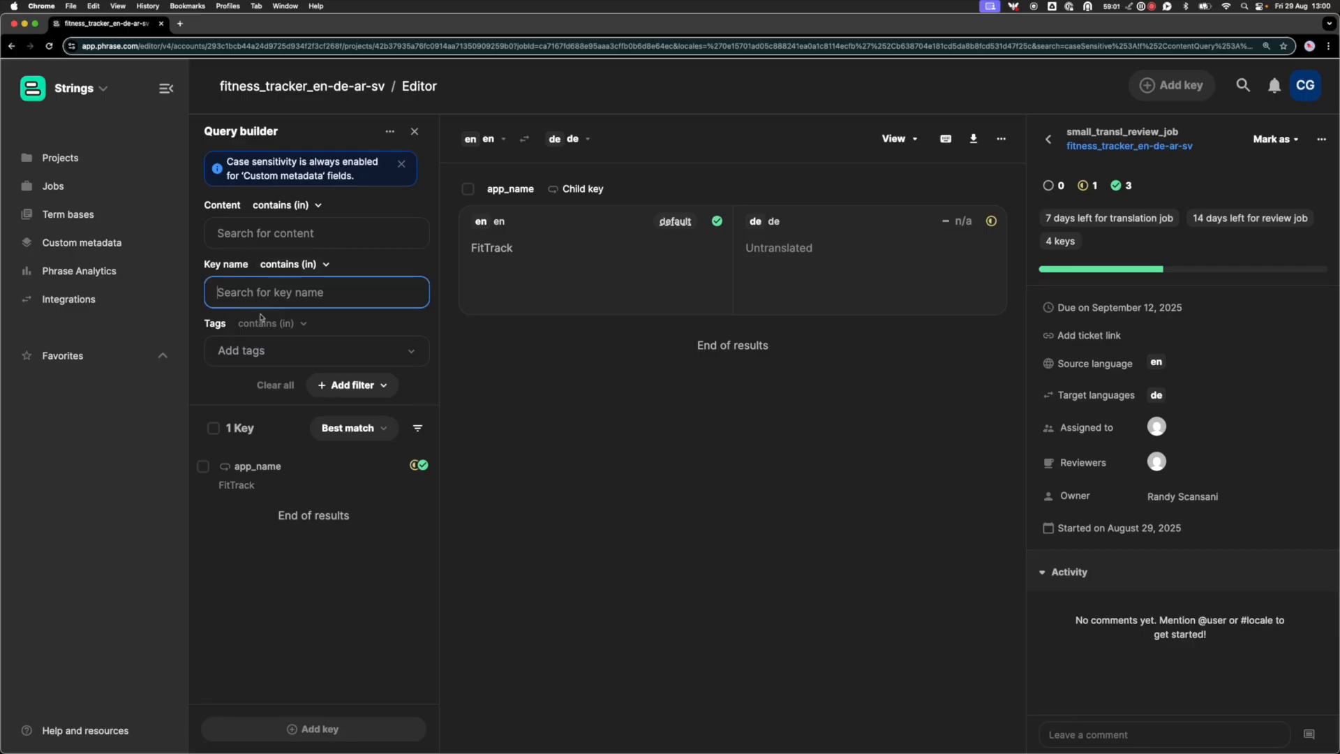
pyautogui.click(253, 353)
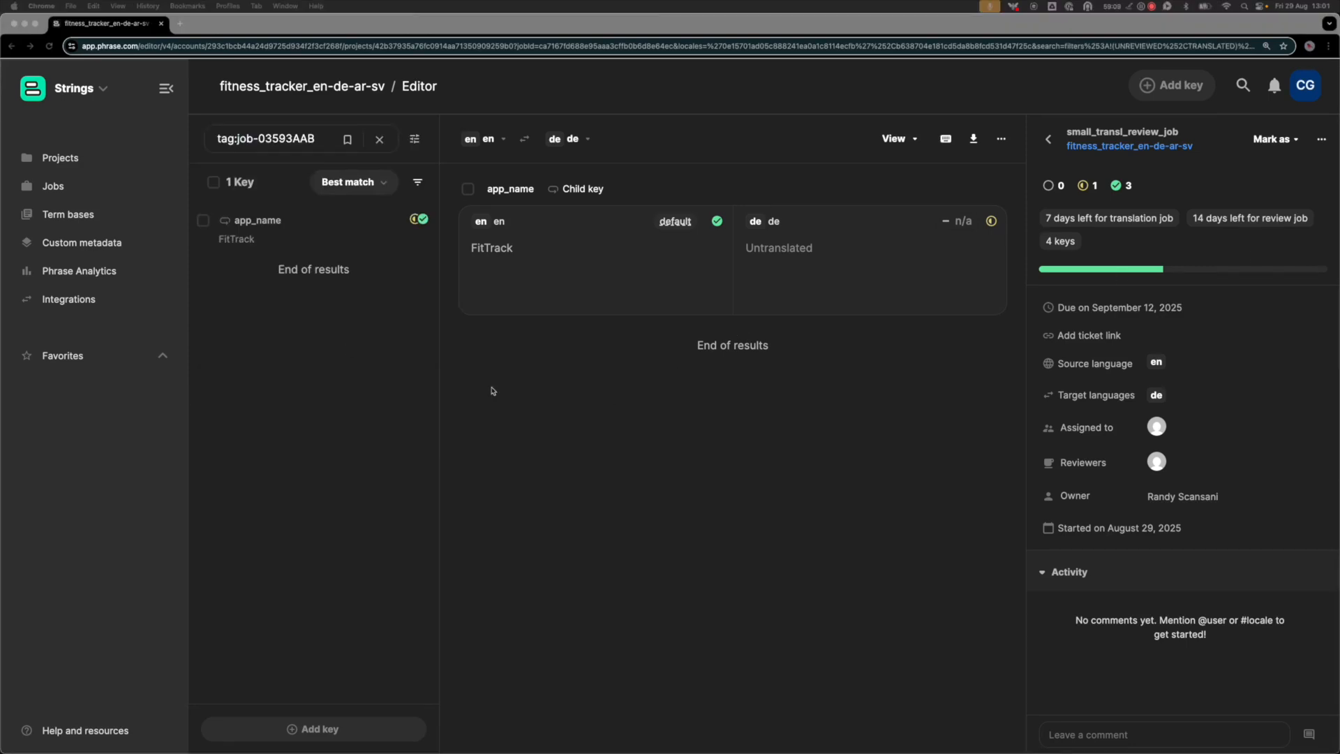
# Open the details of small_transl_review_job from the jobs overview and mark its German (de) review as completed
pyautogui.click(70, 191)
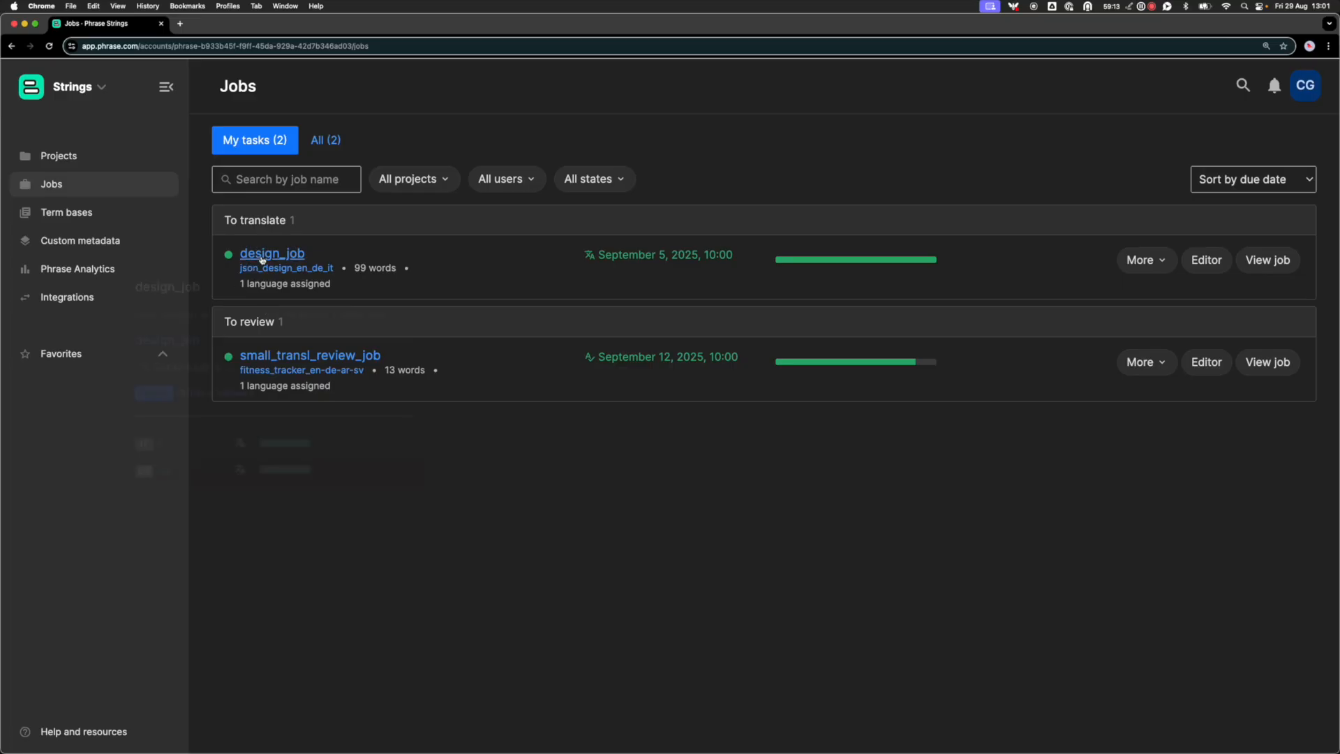
pyautogui.moveTo(372, 358)
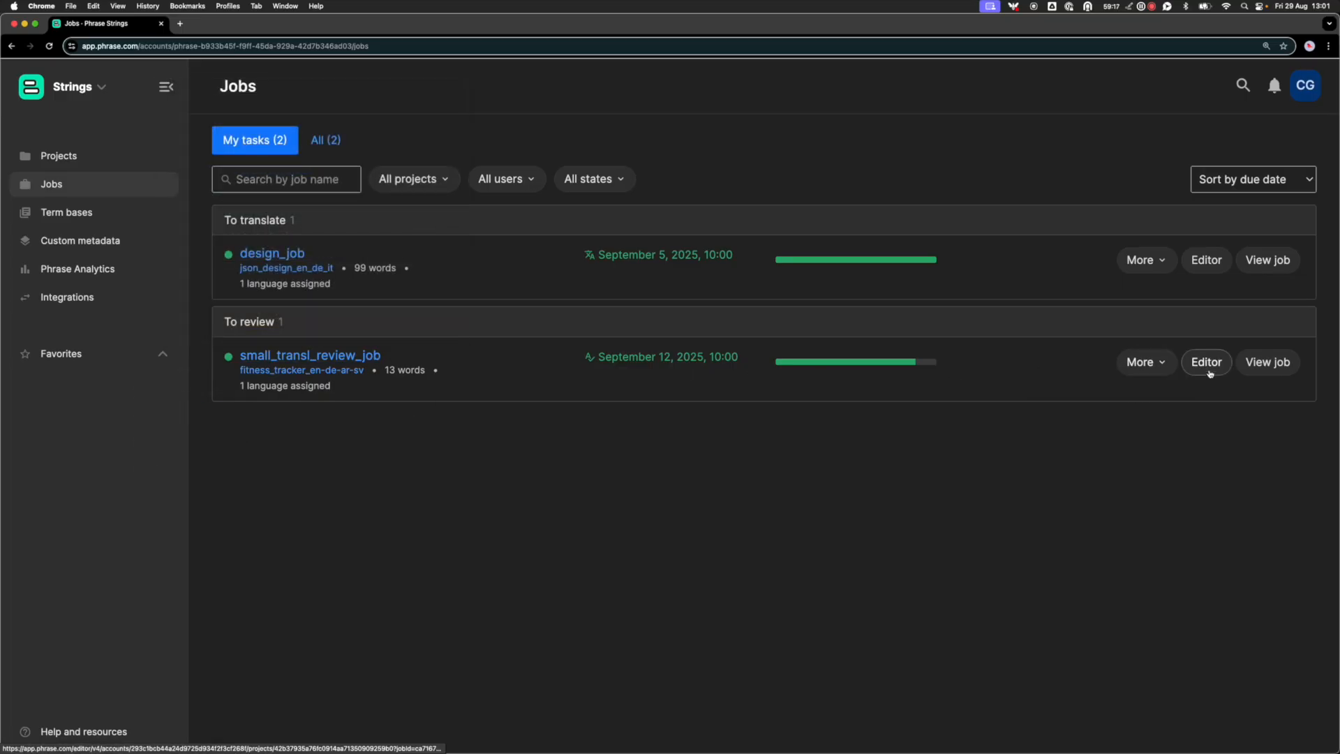
pyautogui.click(1263, 363)
pyautogui.scroll(-3, 821, 537)
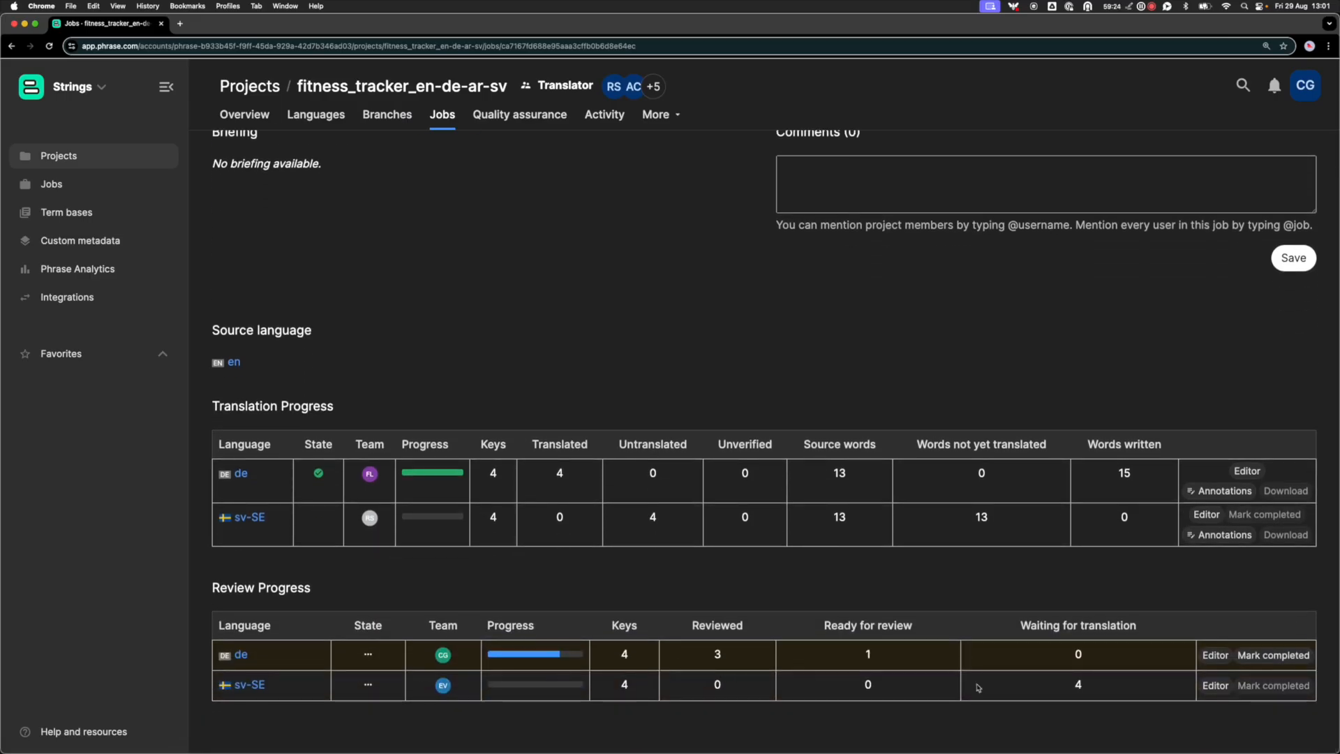
pyautogui.click(1258, 656)
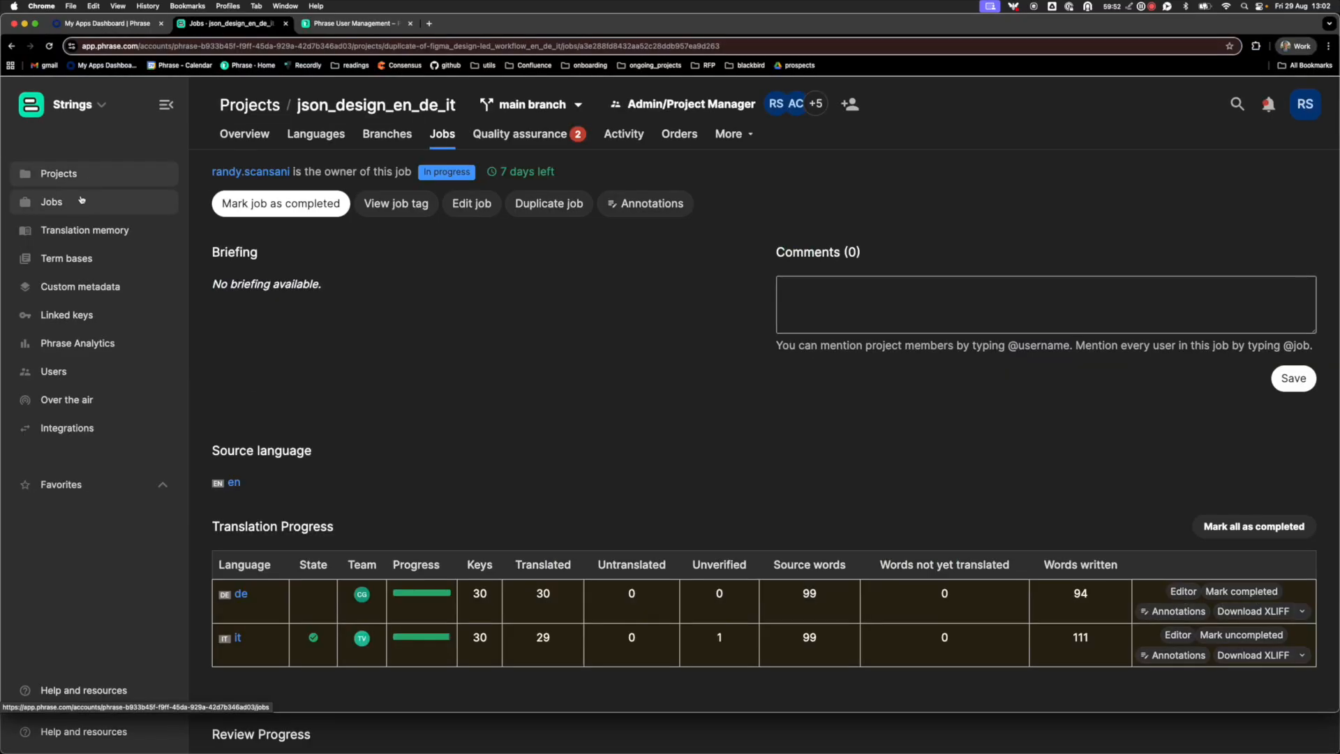
# Open small_transl_review_job in the project manager's account, examine its translation and review progress, and return to the reviewer's window
pyautogui.click(81, 199)
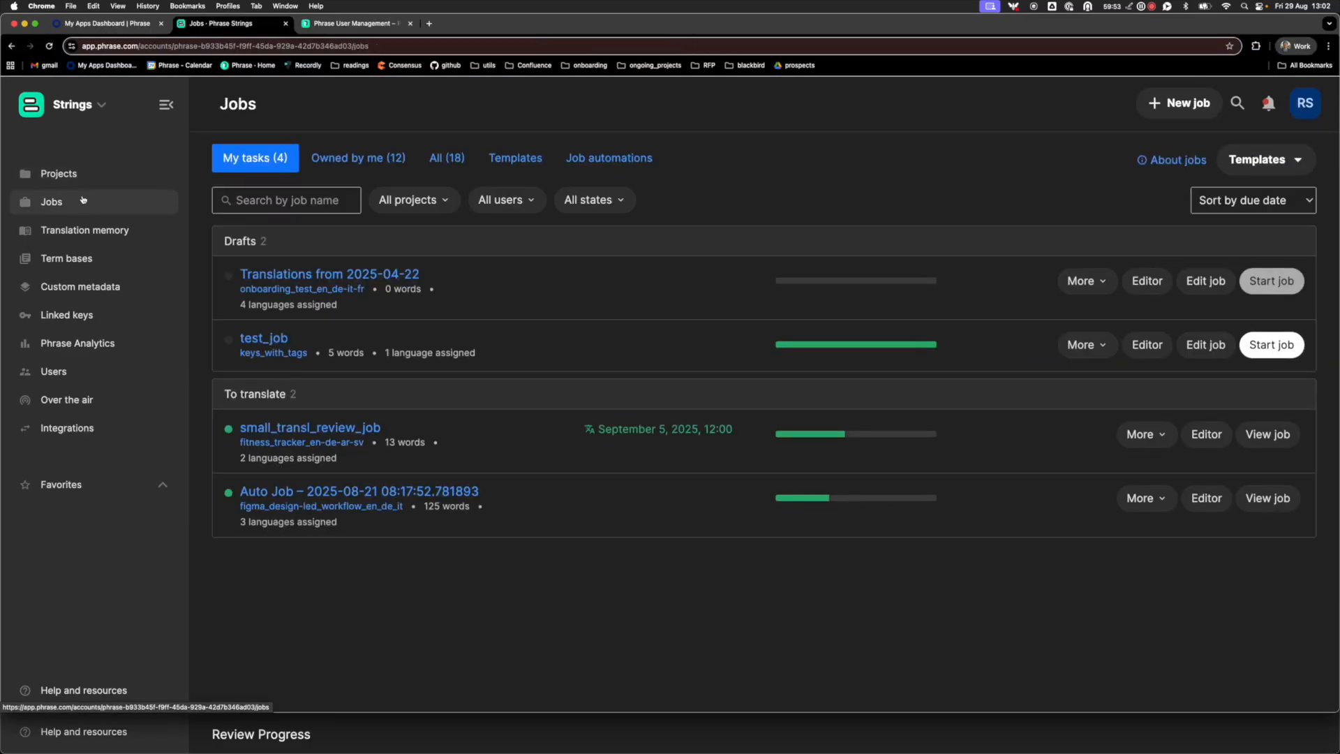
pyautogui.click(319, 432)
pyautogui.scroll(-3, 321, 437)
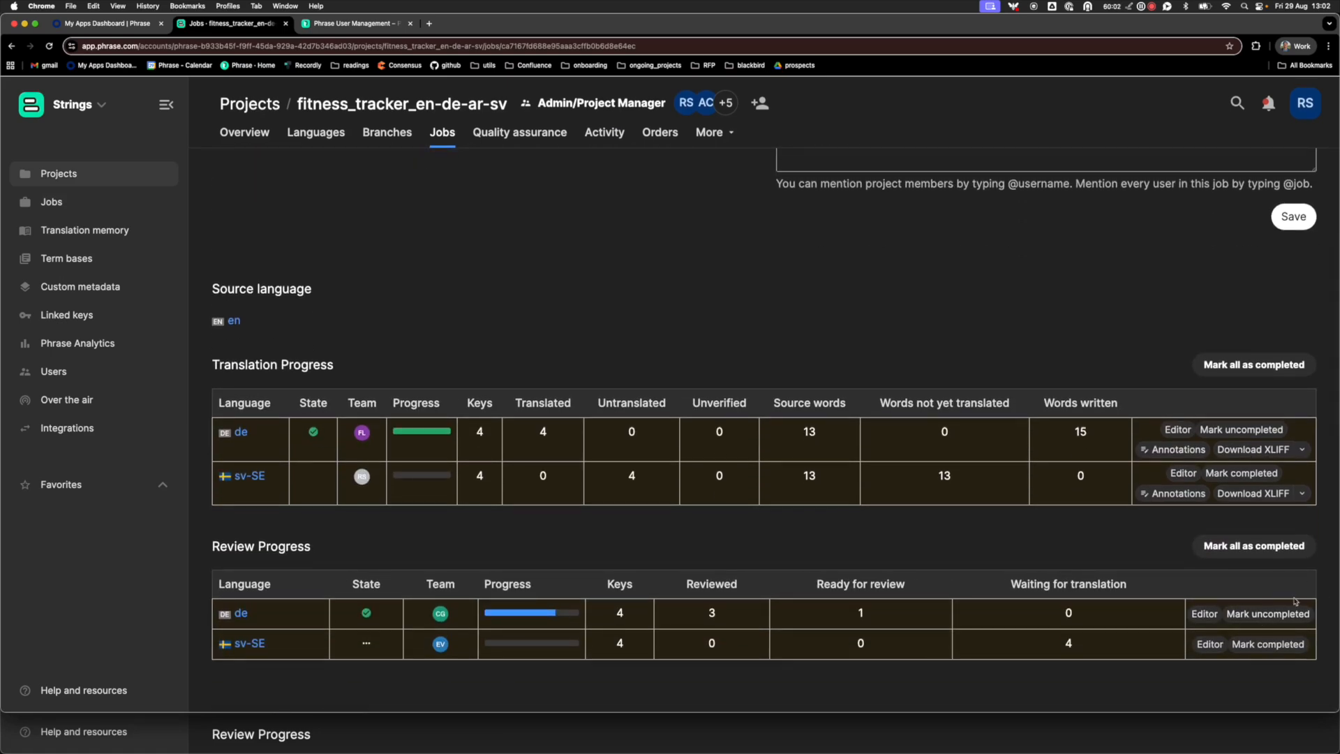
pyautogui.scroll(3, 513, 273)
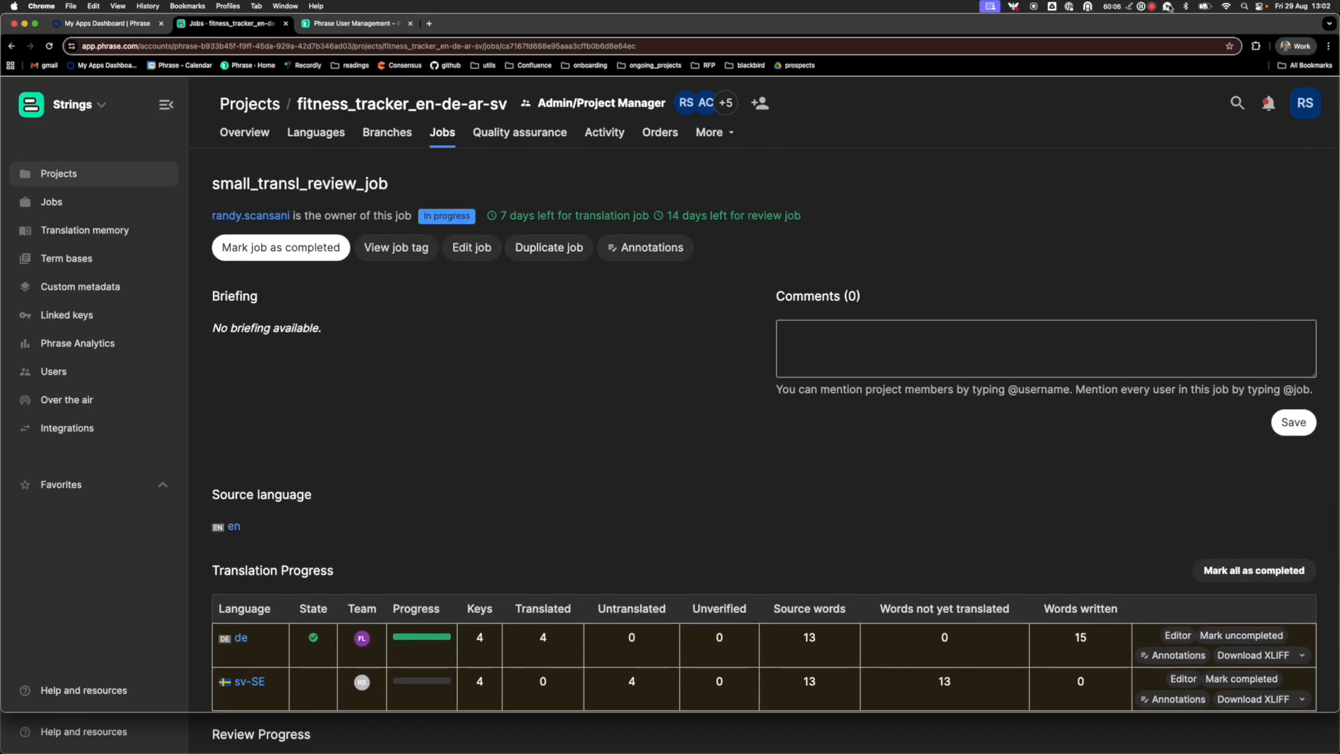
pyautogui.click(1140, 8)
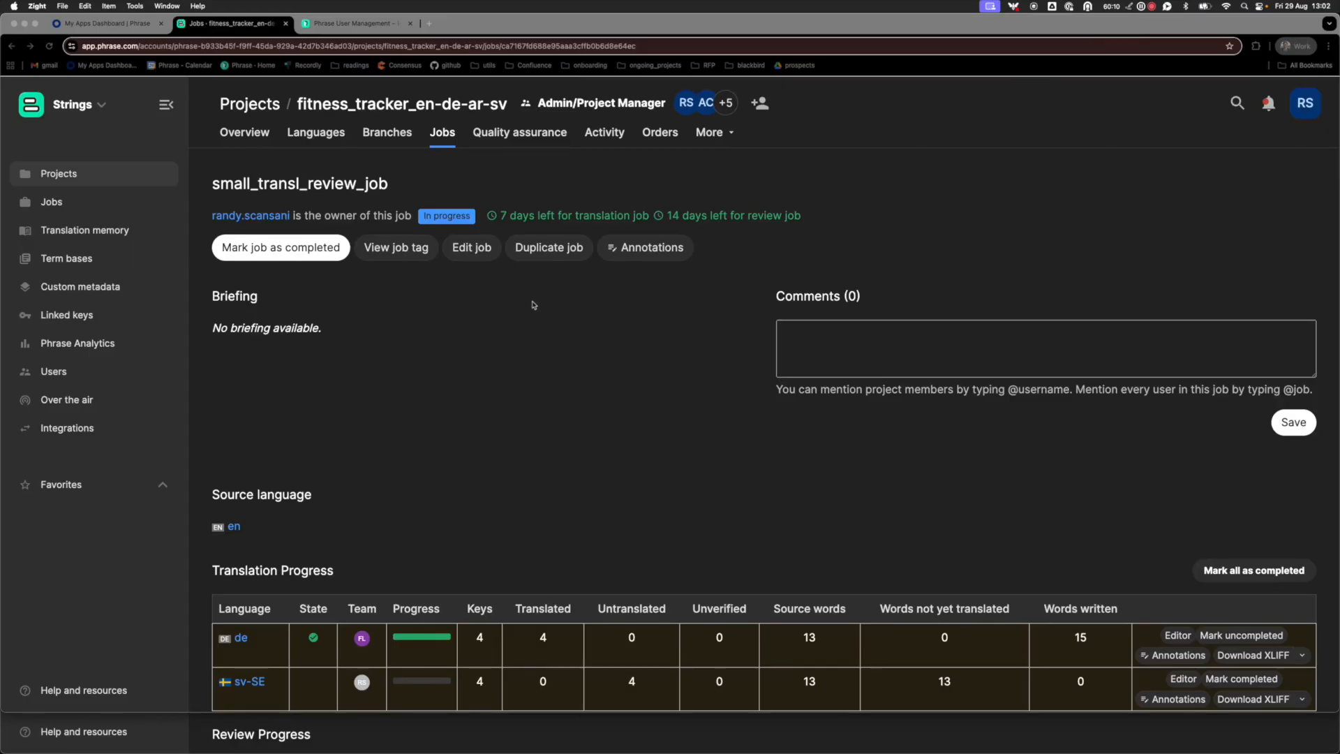
pyautogui.scroll(-1, 566, 313)
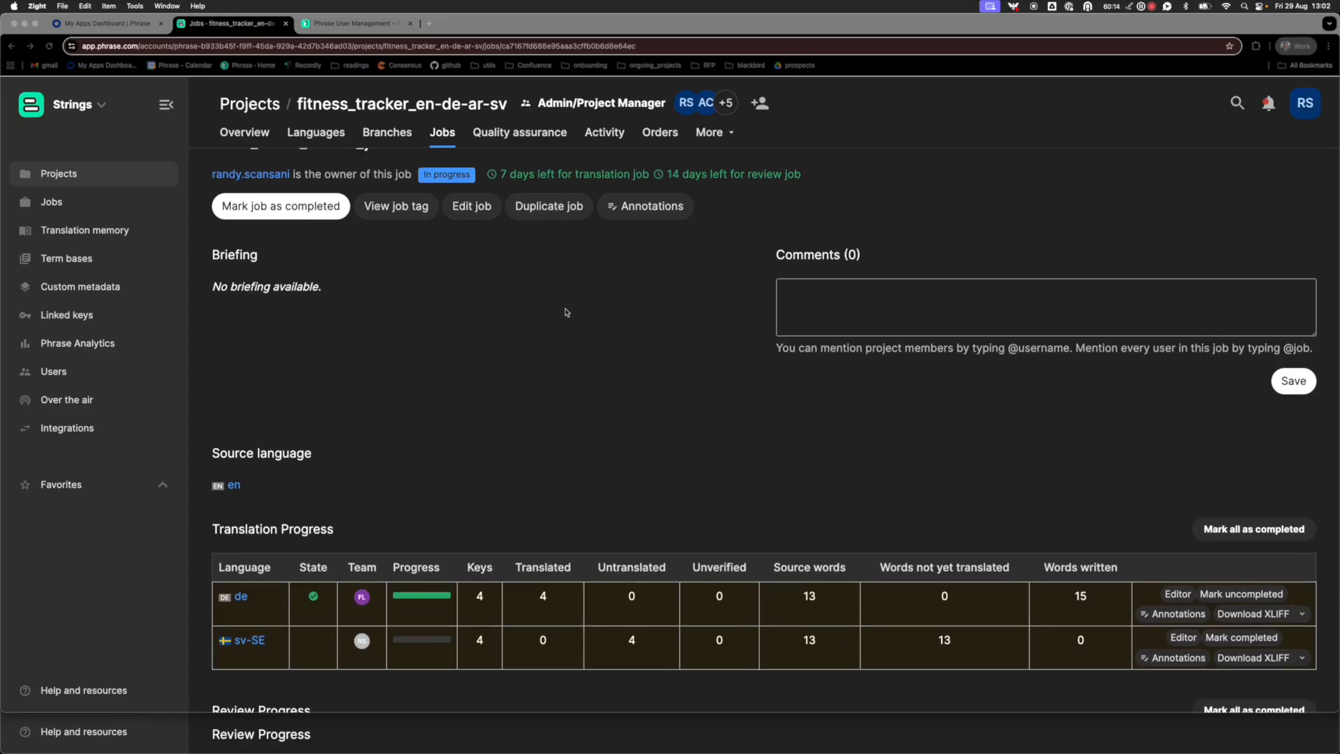
pyautogui.scroll(1, 569, 312)
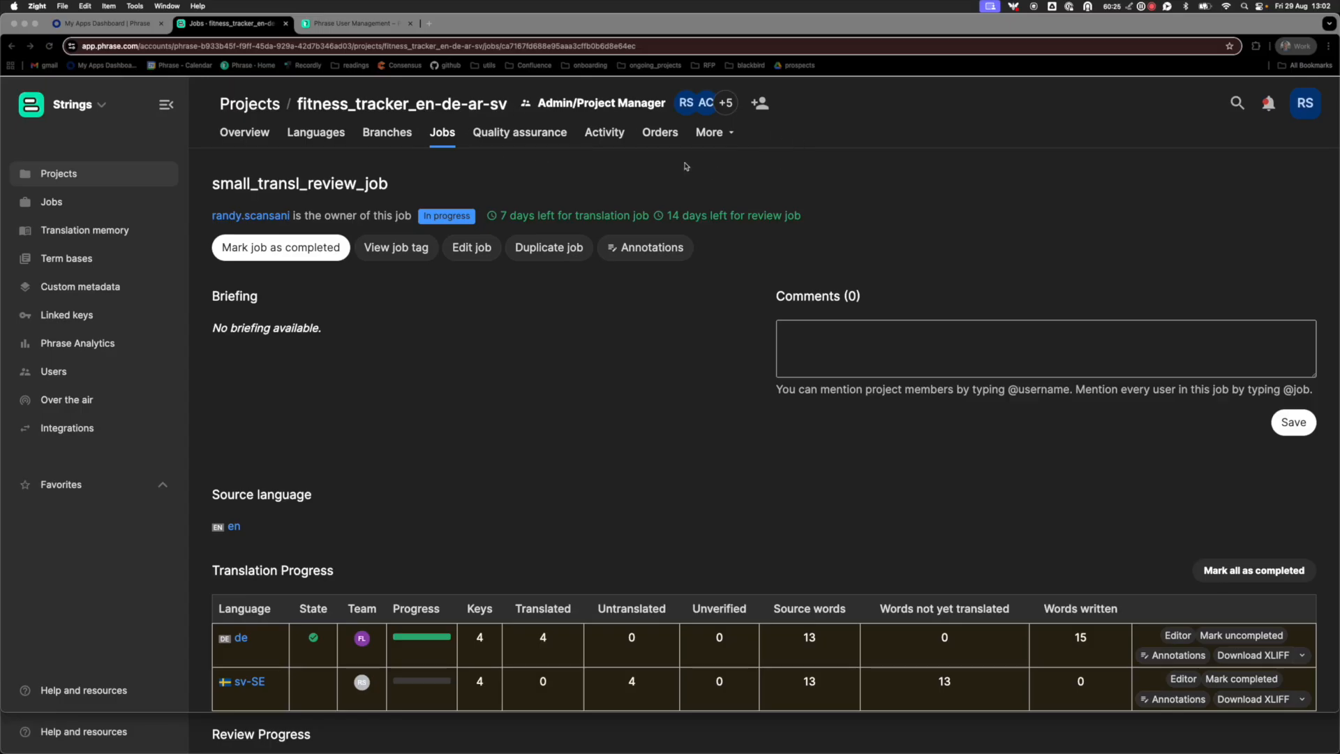
pyautogui.click(25, 24)
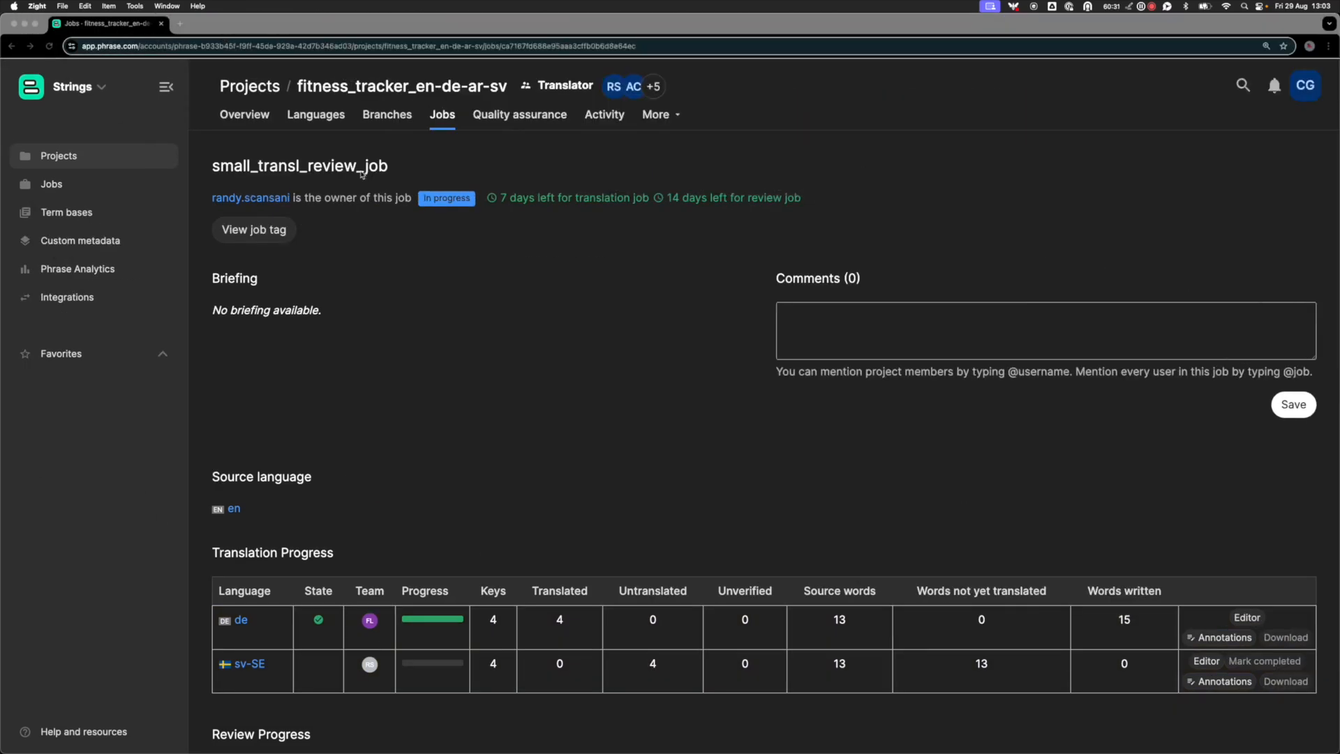
# List the quality assurance issues of json_design_en_de_it and open the German .Footer.HelpCenter issue in the editor
pyautogui.click(422, 293)
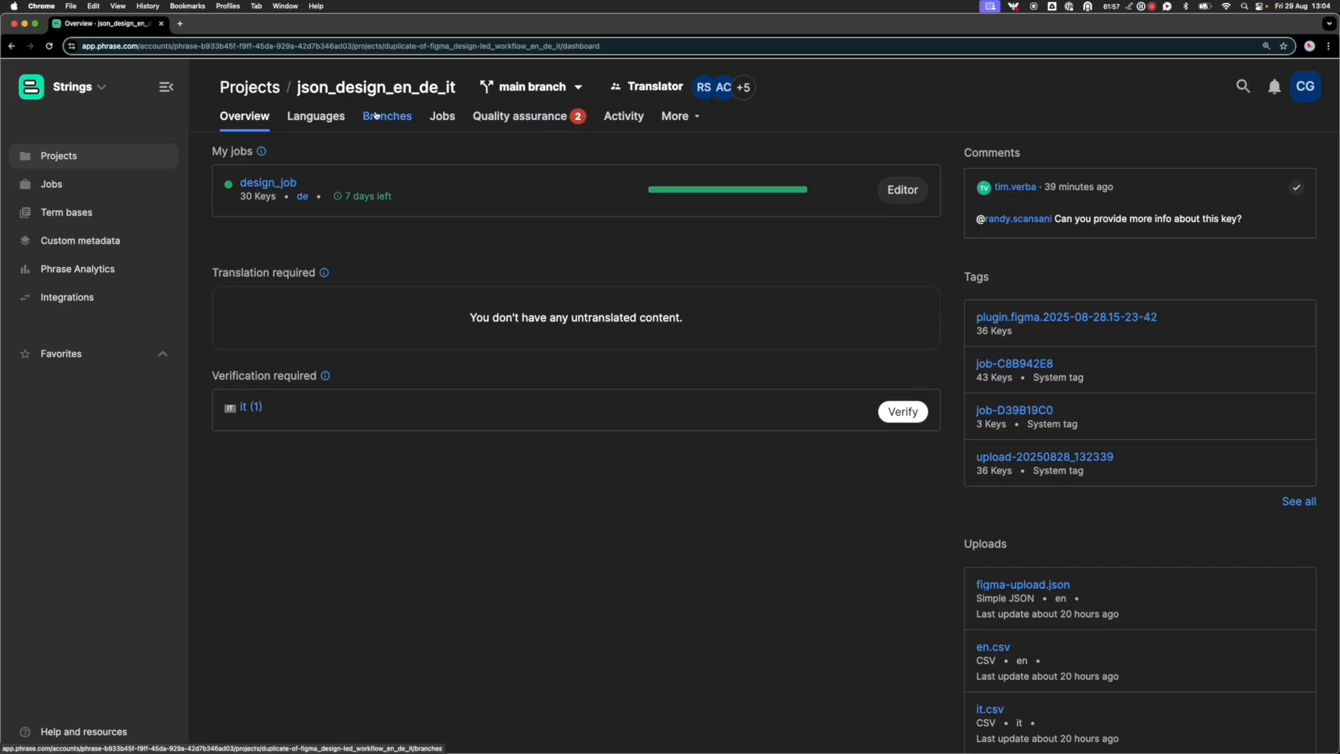
pyautogui.click(526, 120)
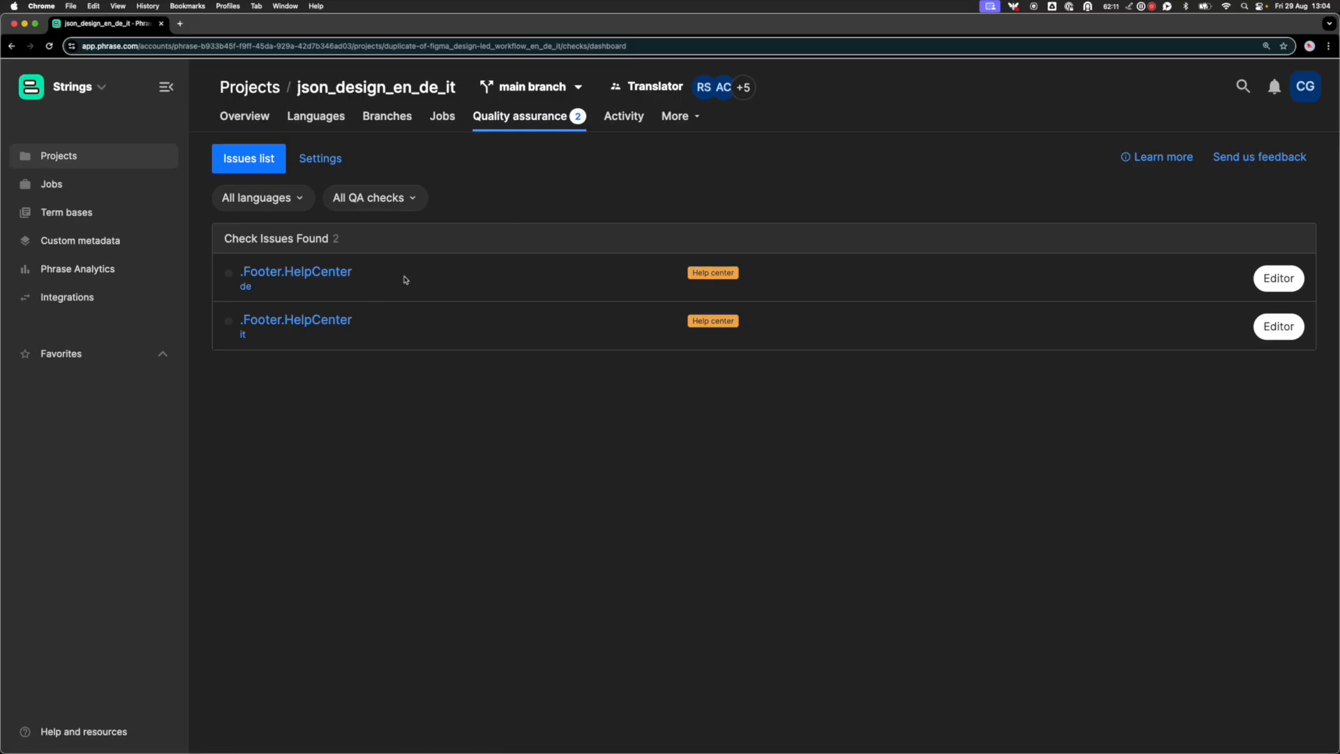
pyautogui.click(325, 275)
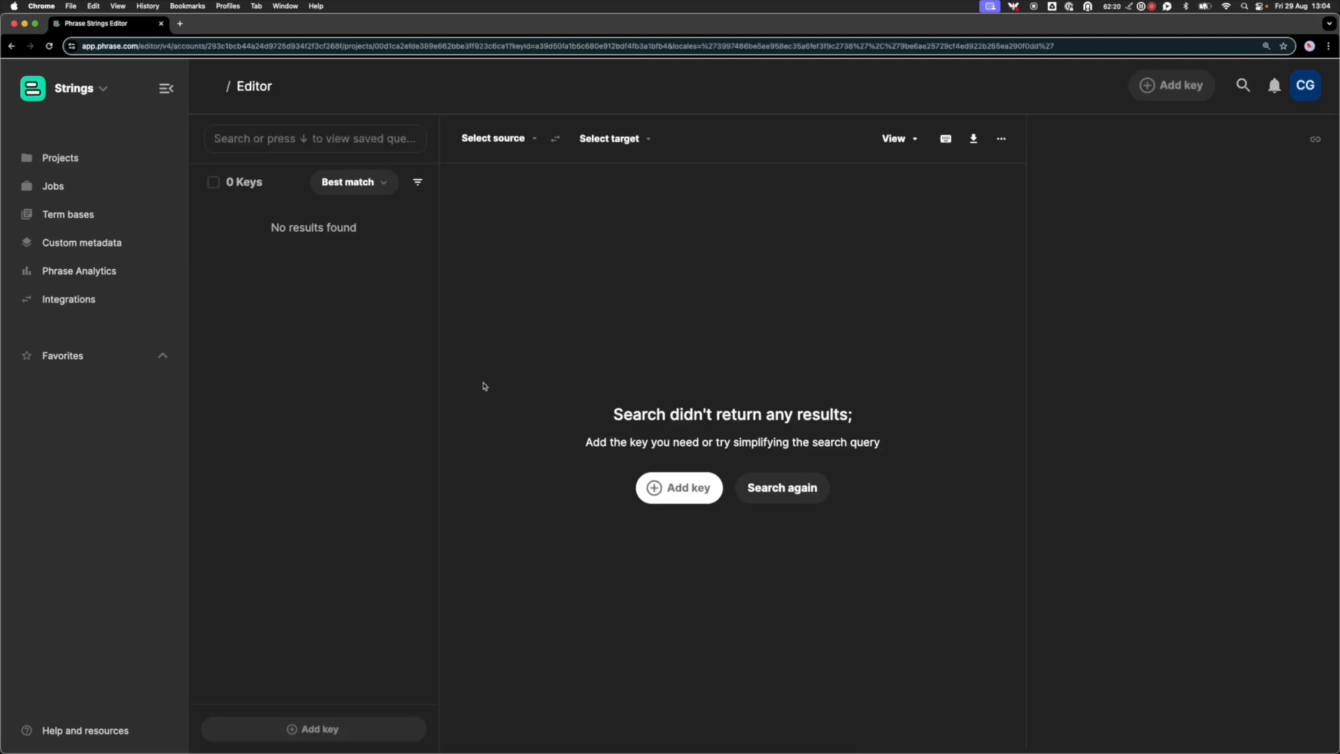
pyautogui.rightClick(13, 47)
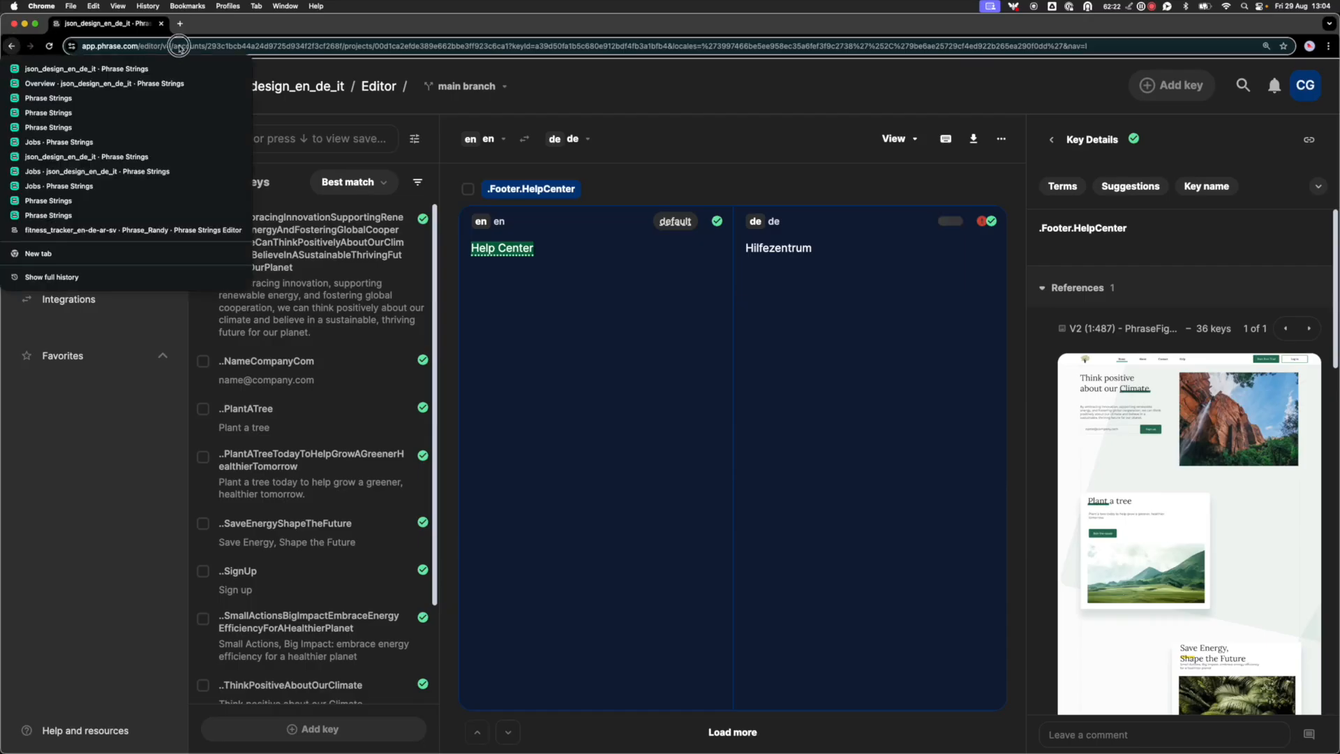
# Replace the German translation of .Footer.HelpCenter with "Help center" and save it
pyautogui.click(820, 257)
pyautogui.click(799, 249)
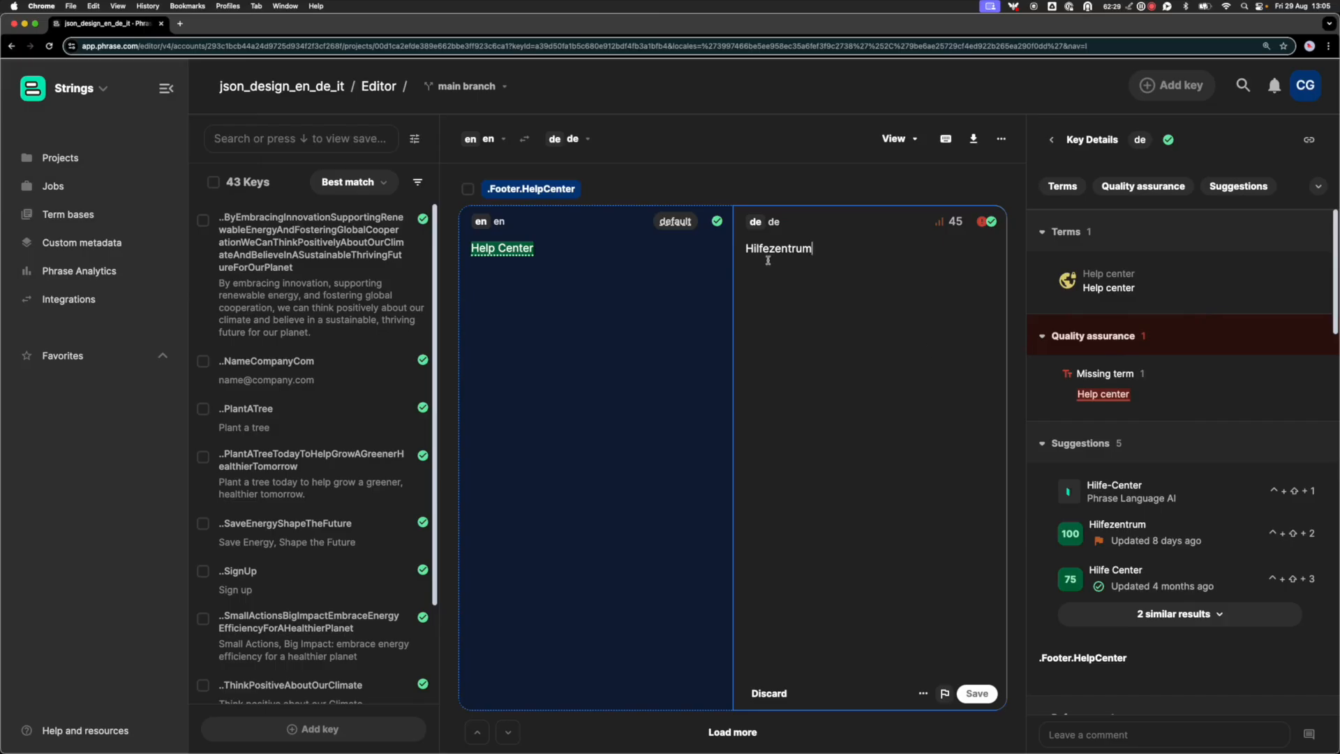
pyautogui.moveTo(850, 252); pyautogui.dragTo(702, 255)
pyautogui.write('Hel')
pyautogui.write('p Cen')
pyautogui.write('enter')
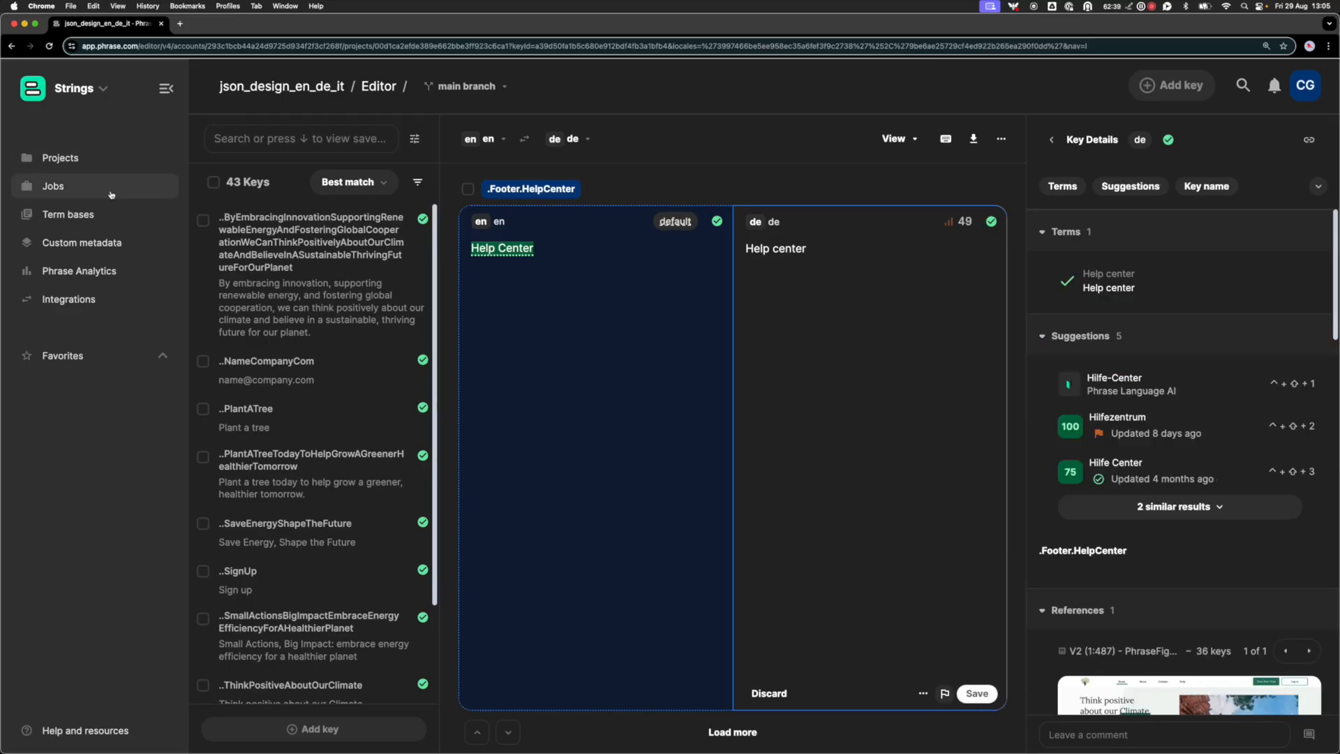
# Reopen json_design_en_de_it from the webinar space and check its list of quality assurance issues
pyautogui.click(83, 157)
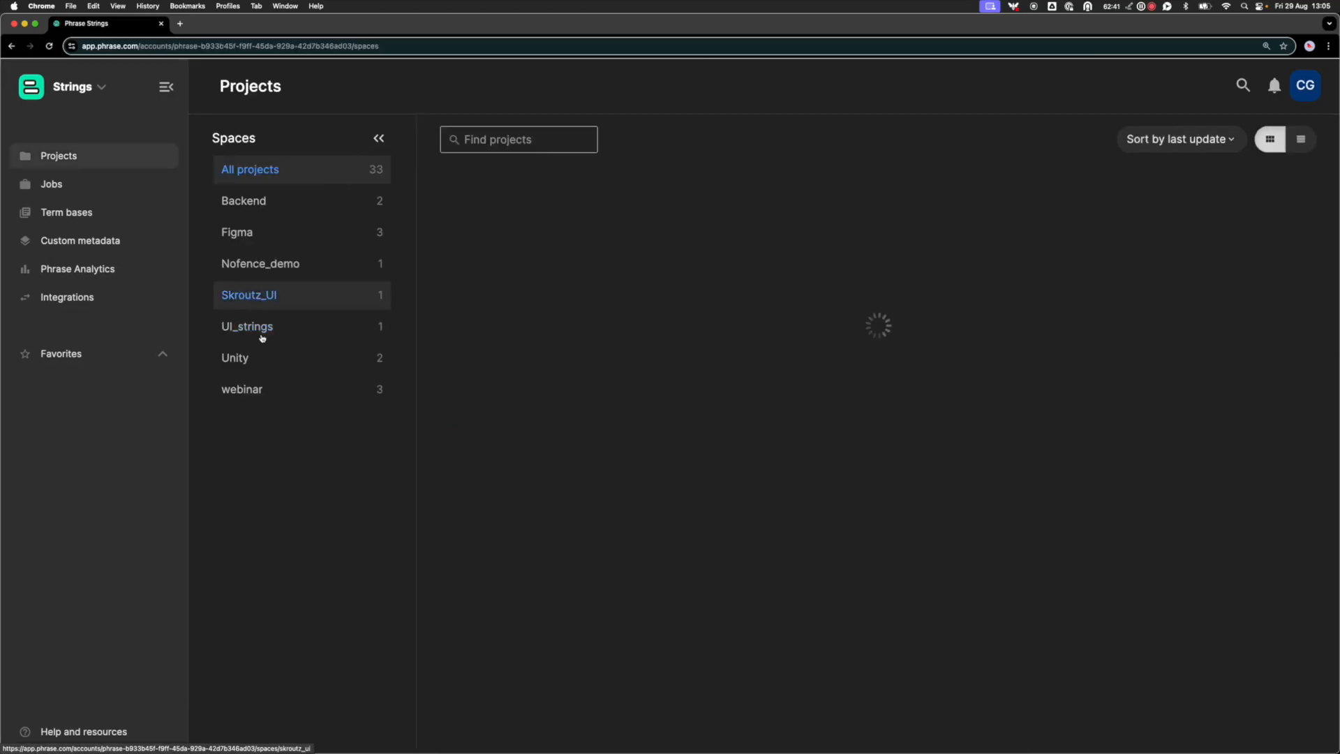
pyautogui.click(305, 385)
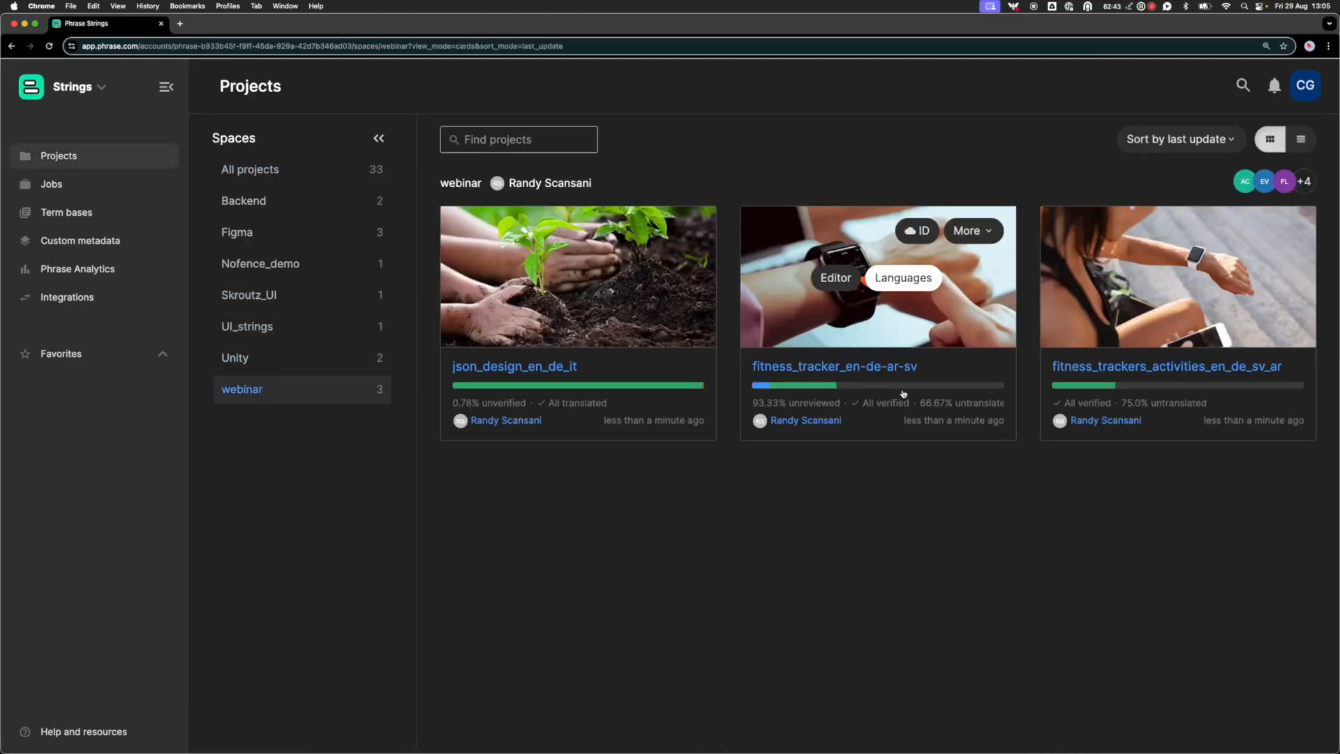
pyautogui.click(517, 374)
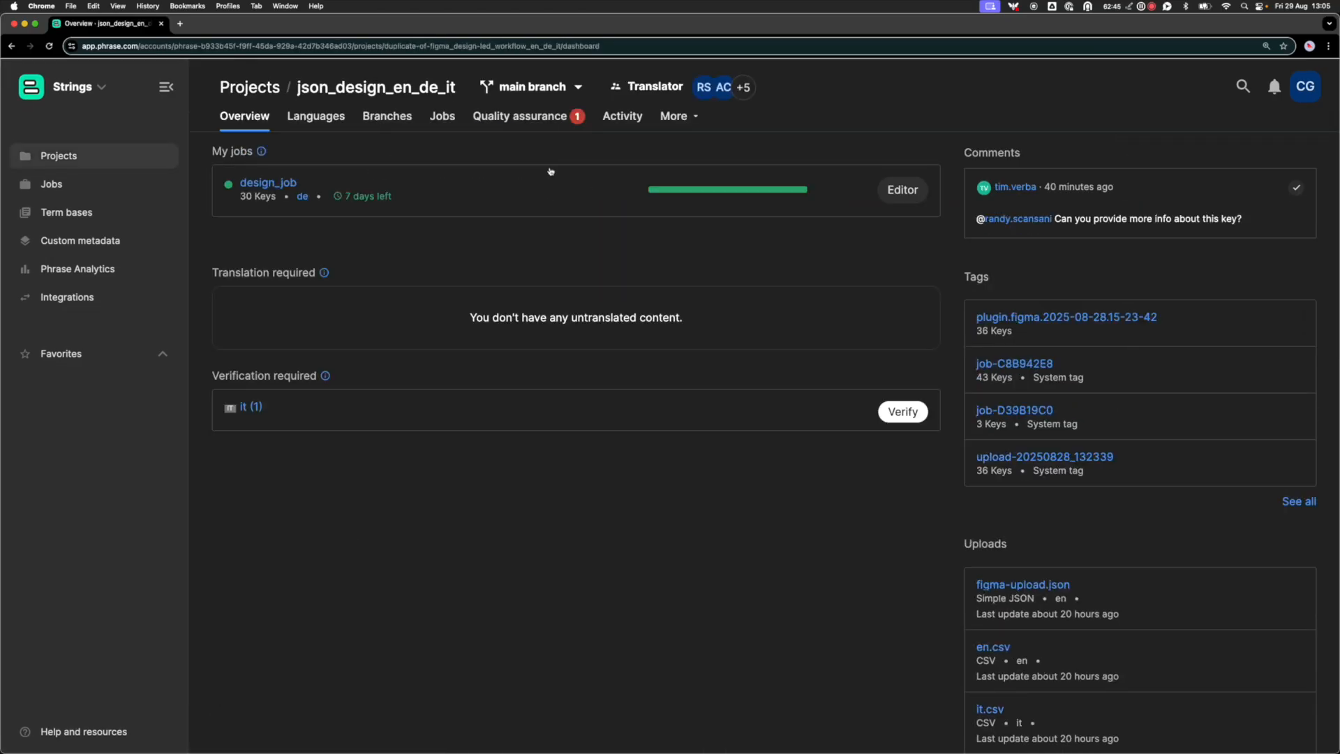
pyautogui.click(535, 125)
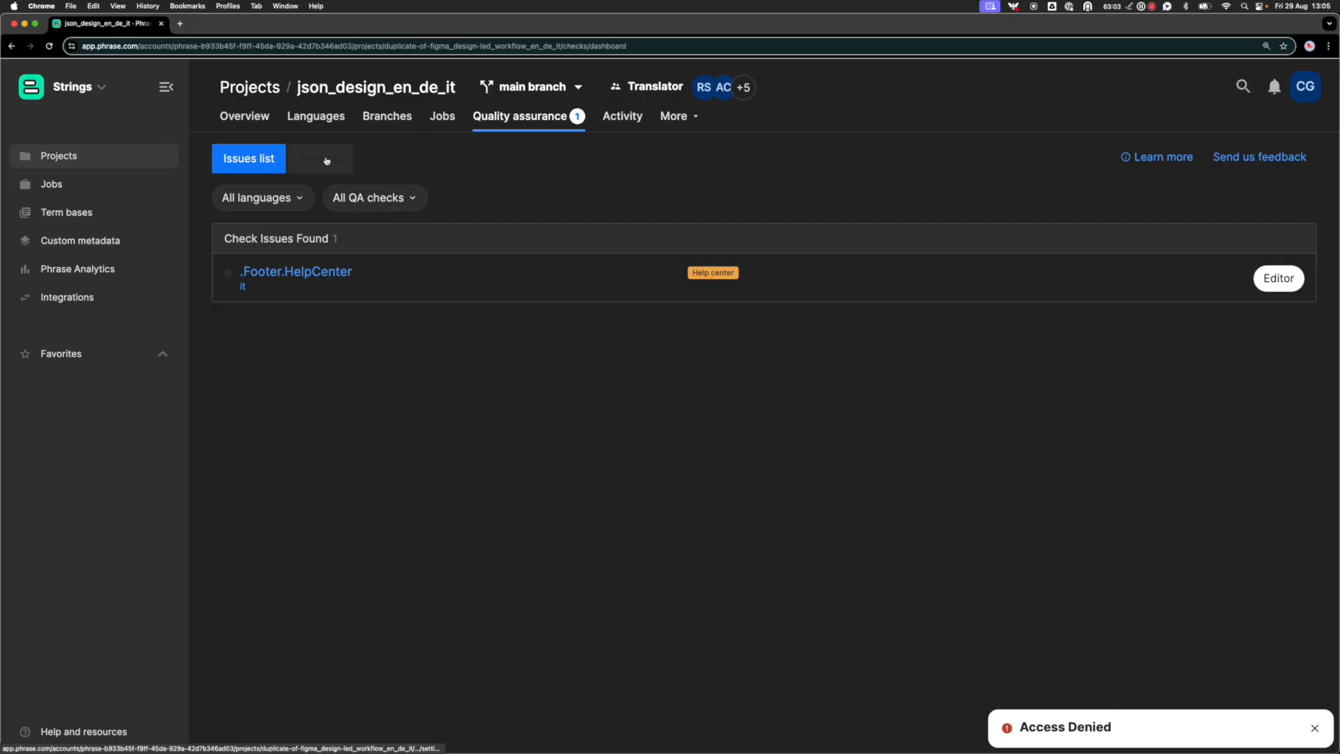
# Open the activity log of json_design_en_de_it and examine the recent translation, verification and job completion events
pyautogui.click(631, 123)
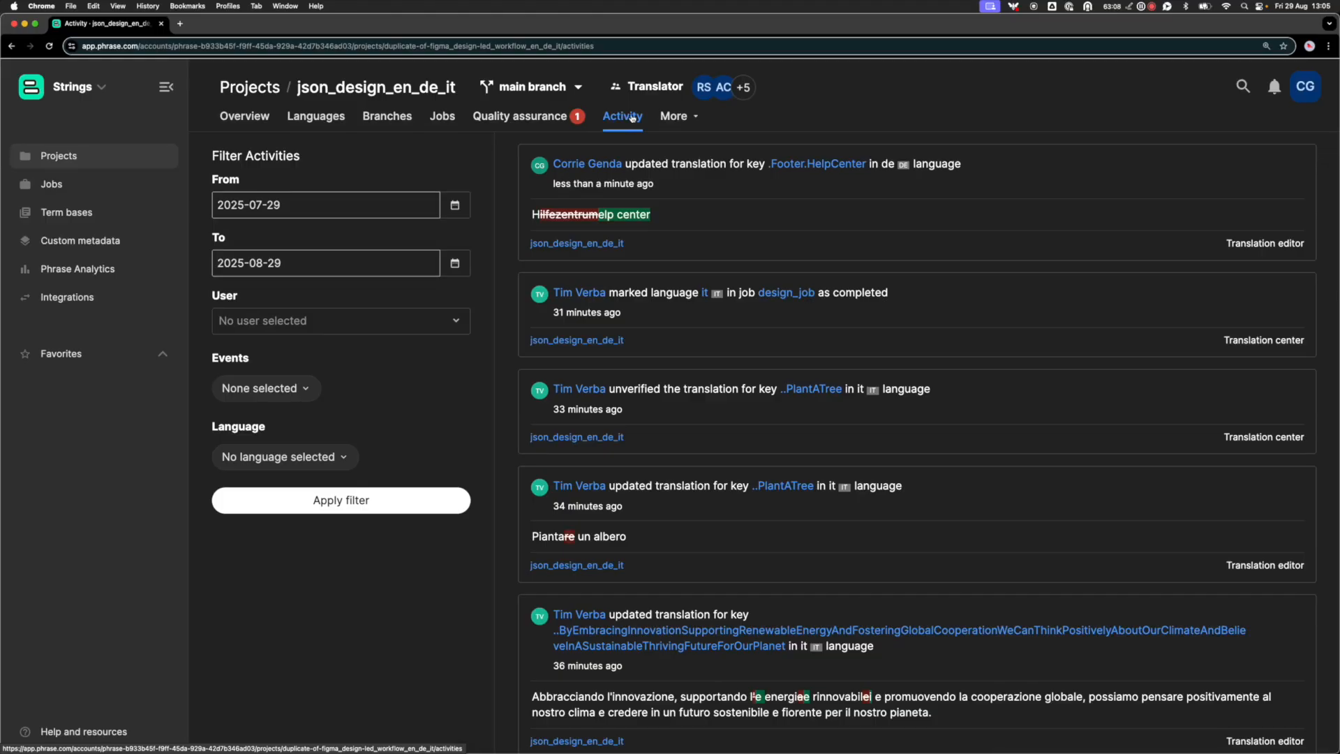
pyautogui.scroll(-2, 684, 230)
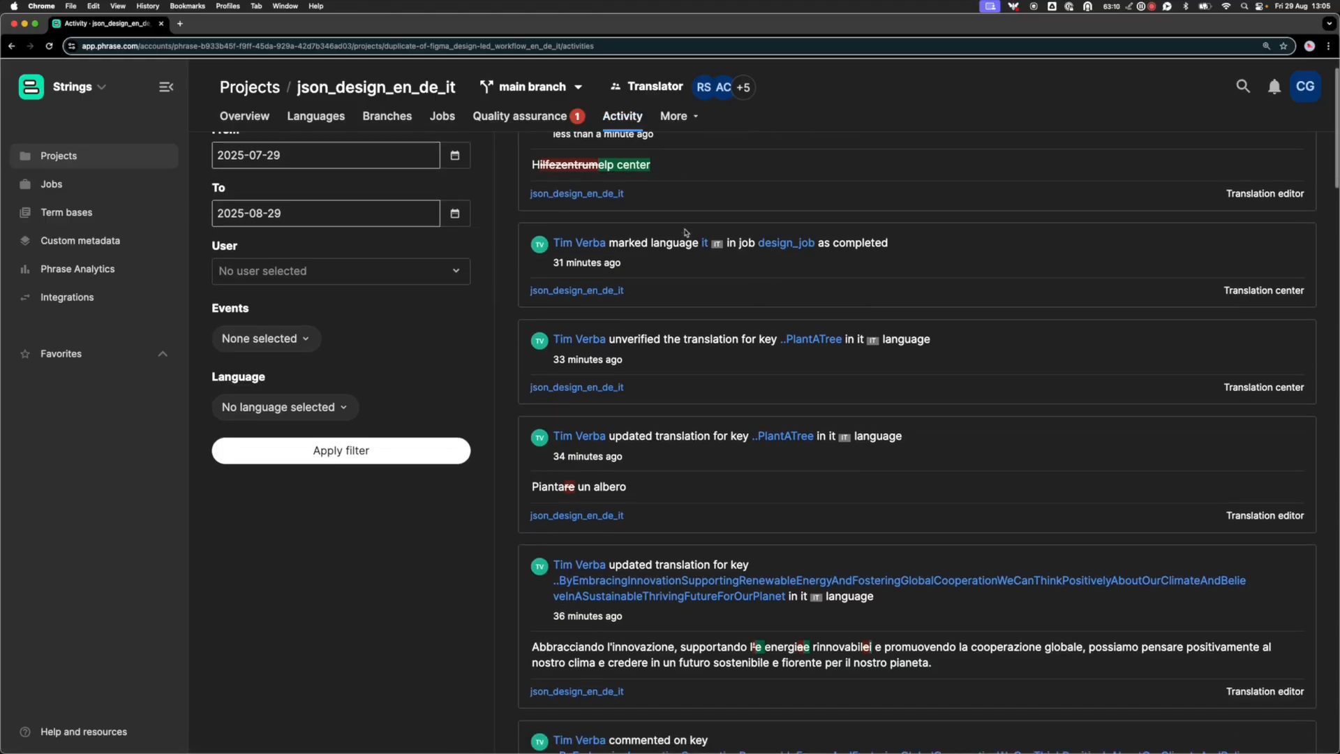
pyautogui.scroll(-3, 684, 233)
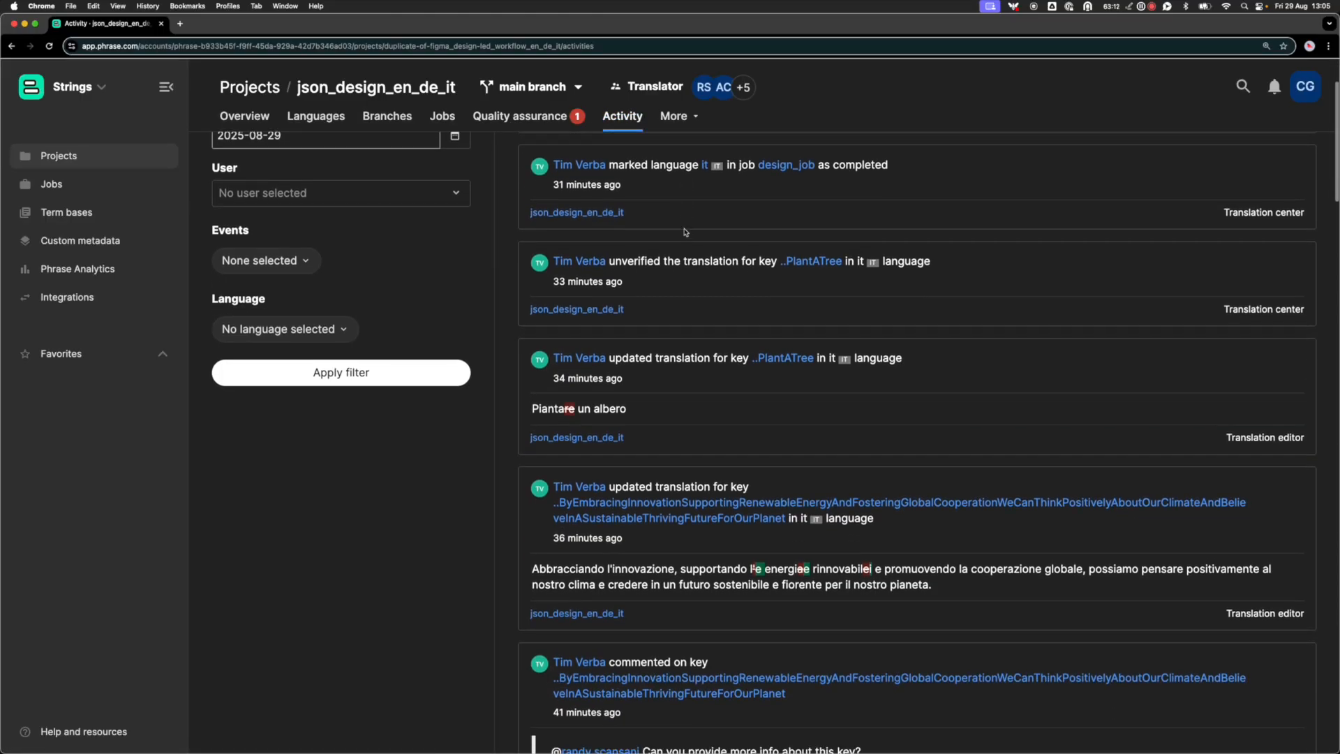
pyautogui.scroll(-1, 685, 233)
pyautogui.scroll(5, 684, 232)
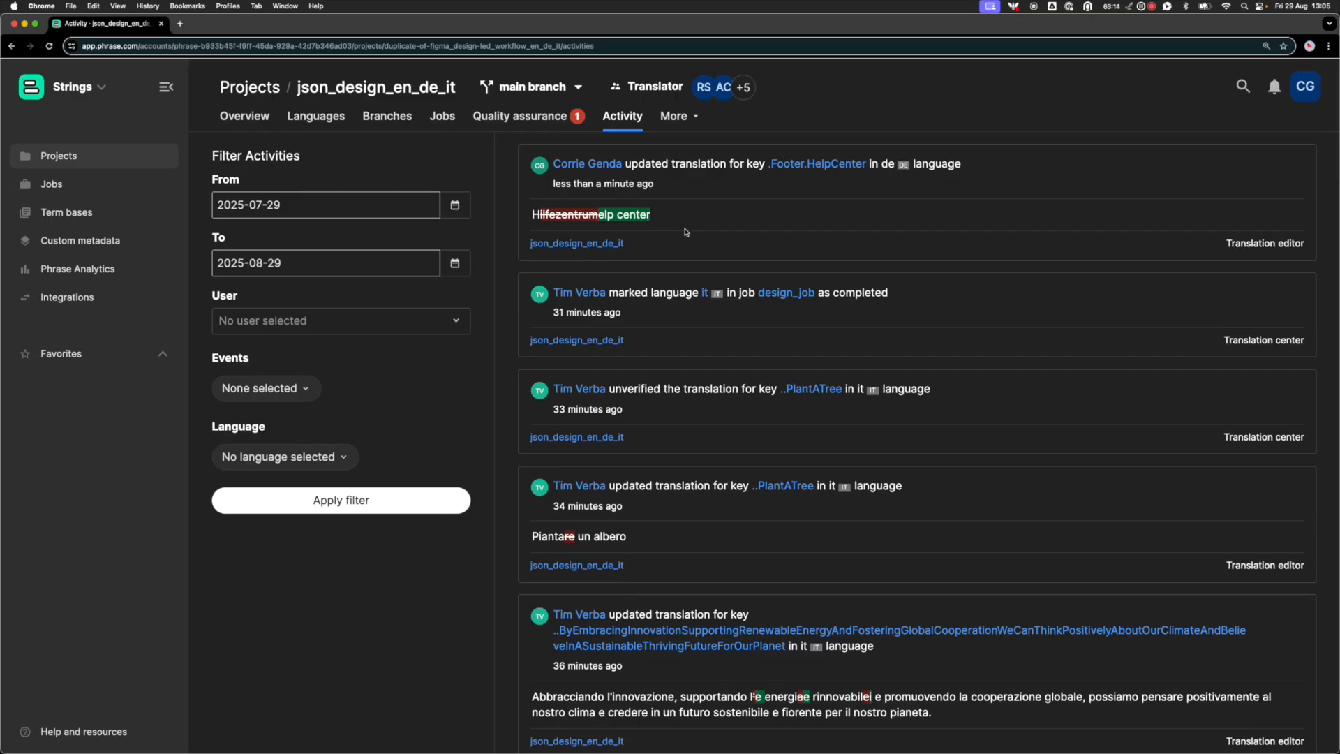
pyautogui.scroll(-1, 686, 232)
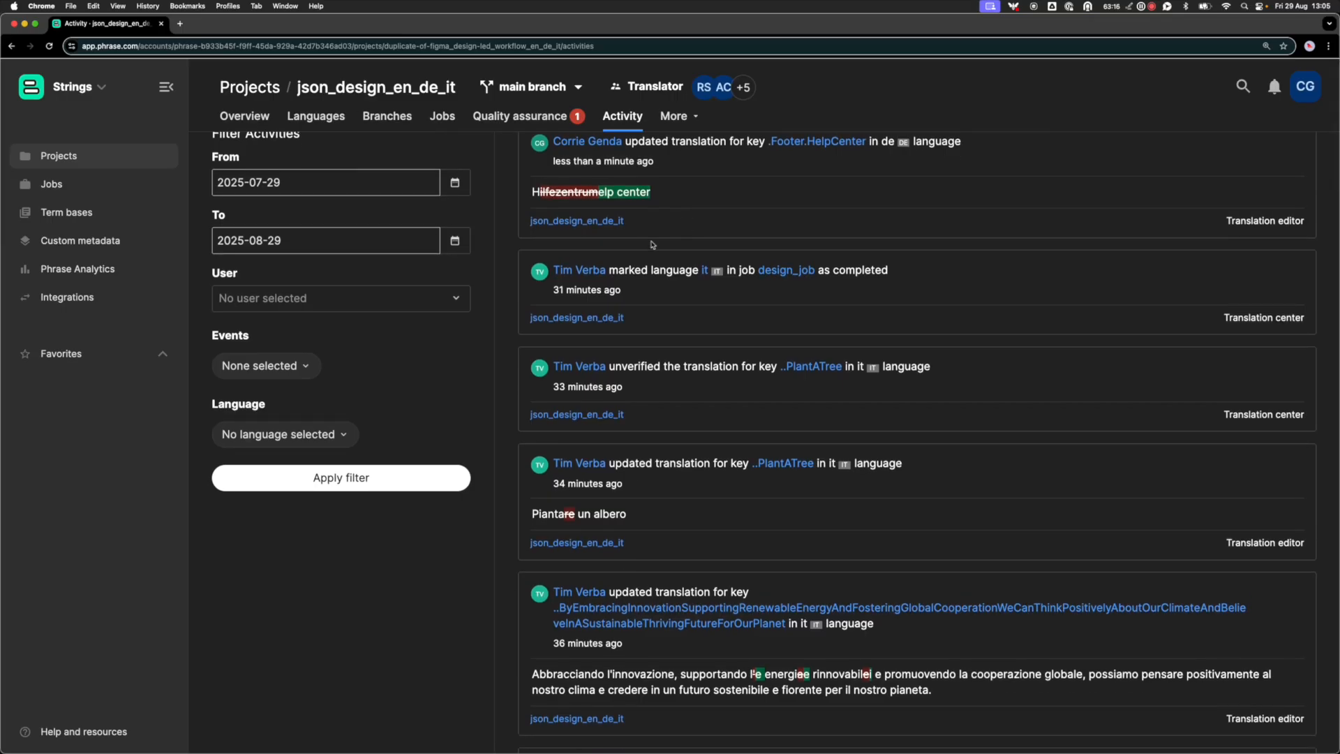
pyautogui.scroll(1, 652, 245)
pyautogui.scroll(-1, 628, 360)
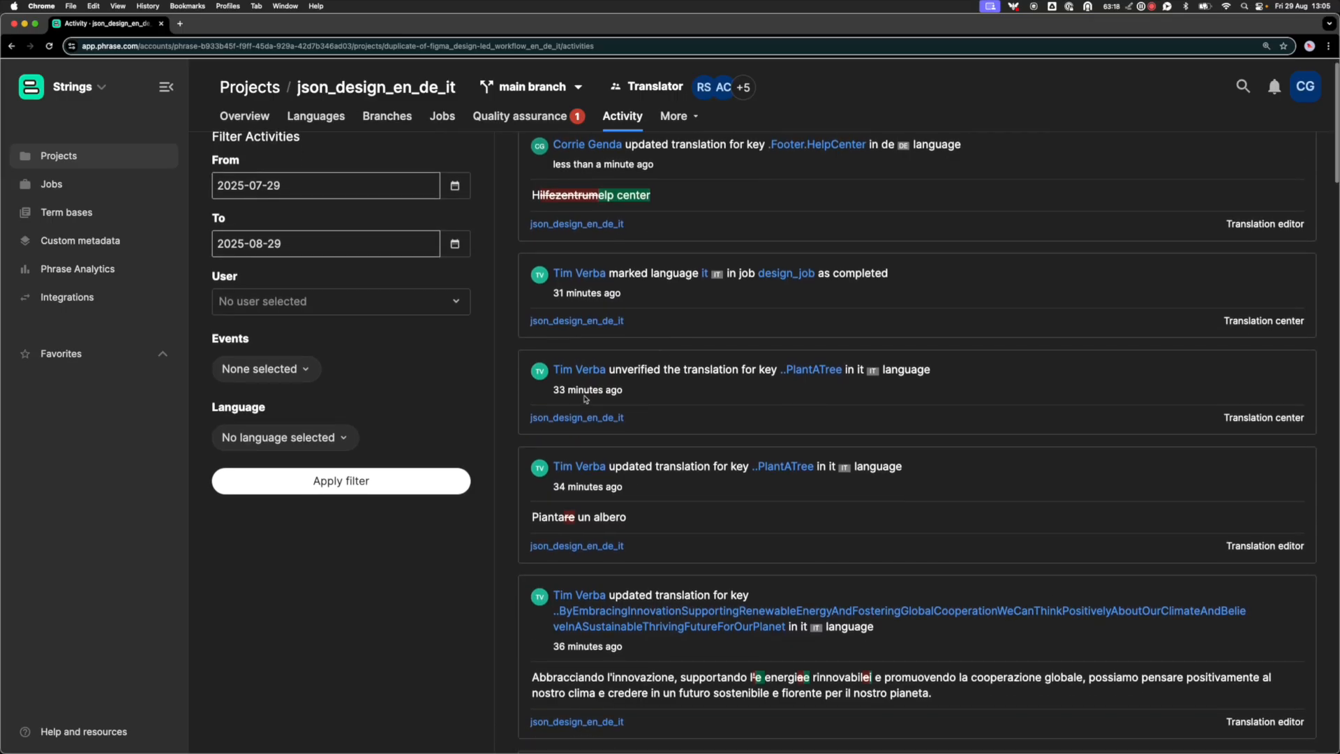
pyautogui.scroll(-1, 586, 396)
pyautogui.scroll(2, 244, 186)
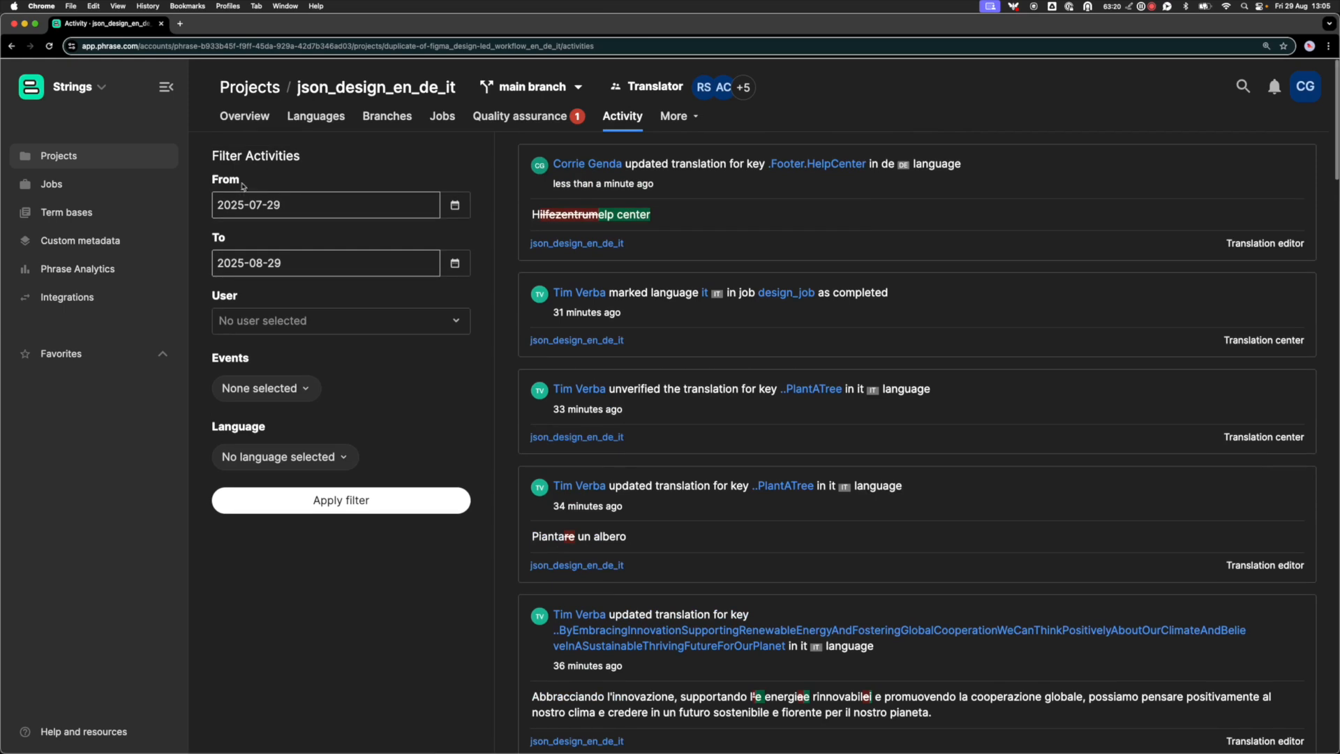
# Check the user, event and language choices available for filtering the project's activities without applying any filter
pyautogui.scroll(-2, 293, 262)
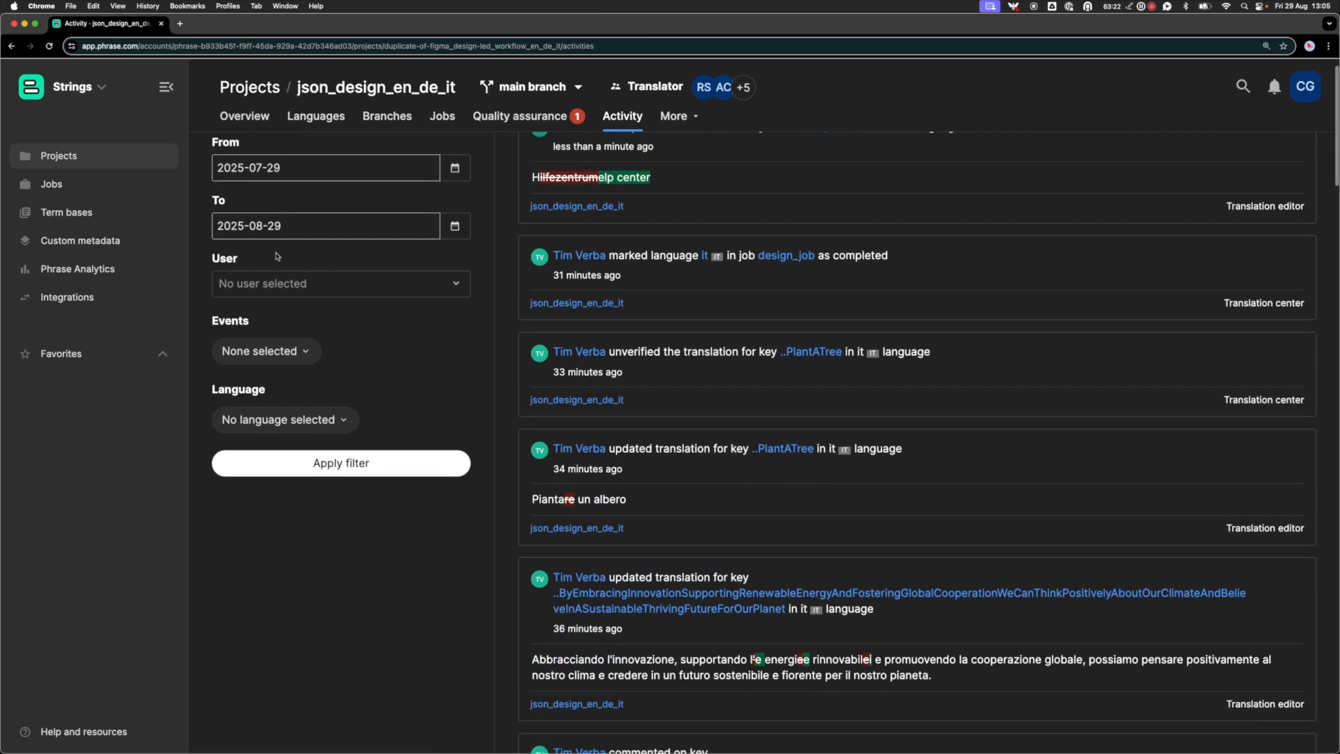
pyautogui.click(270, 279)
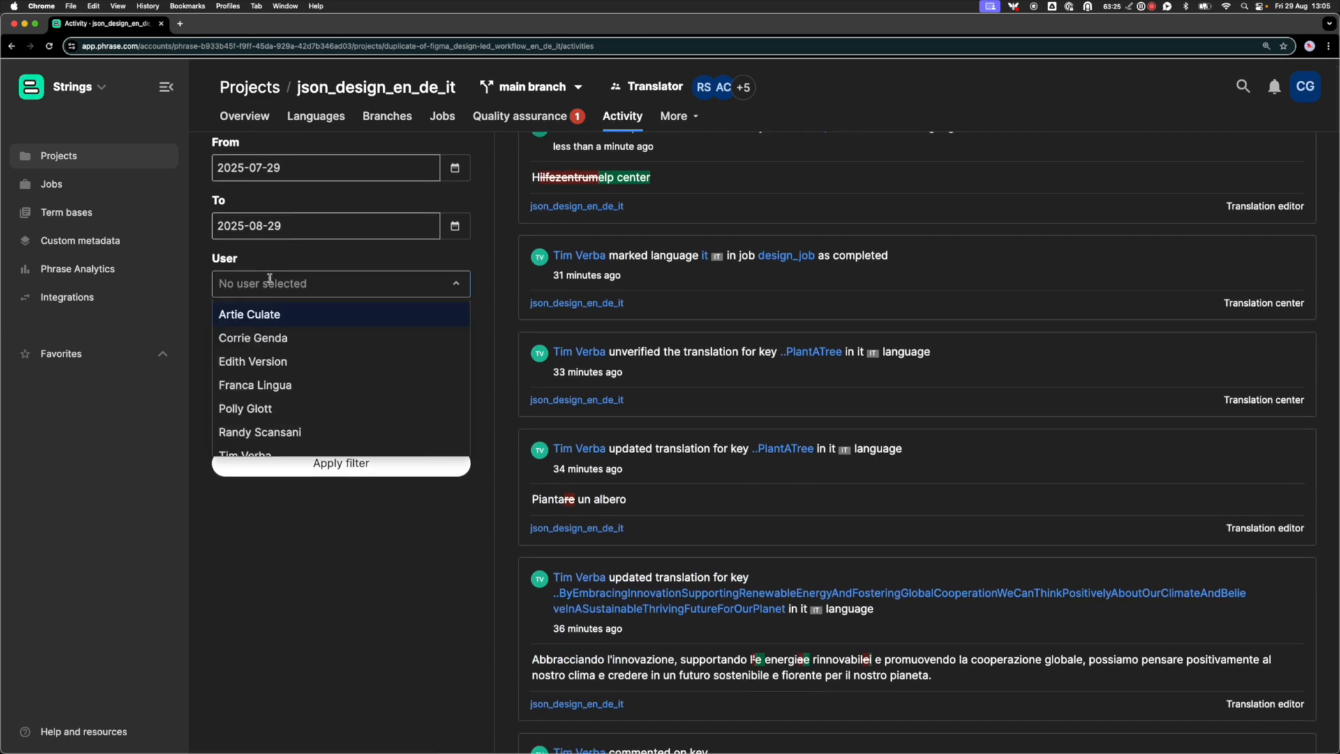
pyautogui.click(316, 261)
pyautogui.click(284, 358)
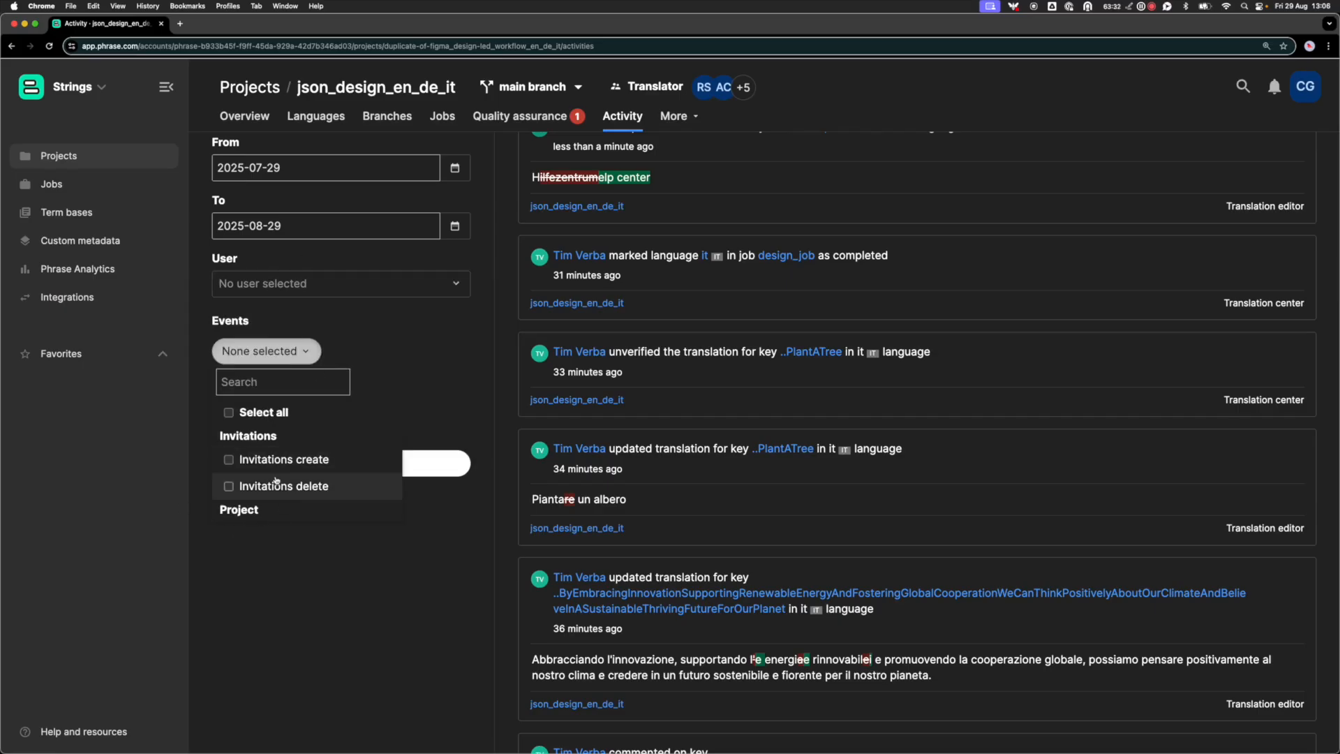
pyautogui.click(294, 425)
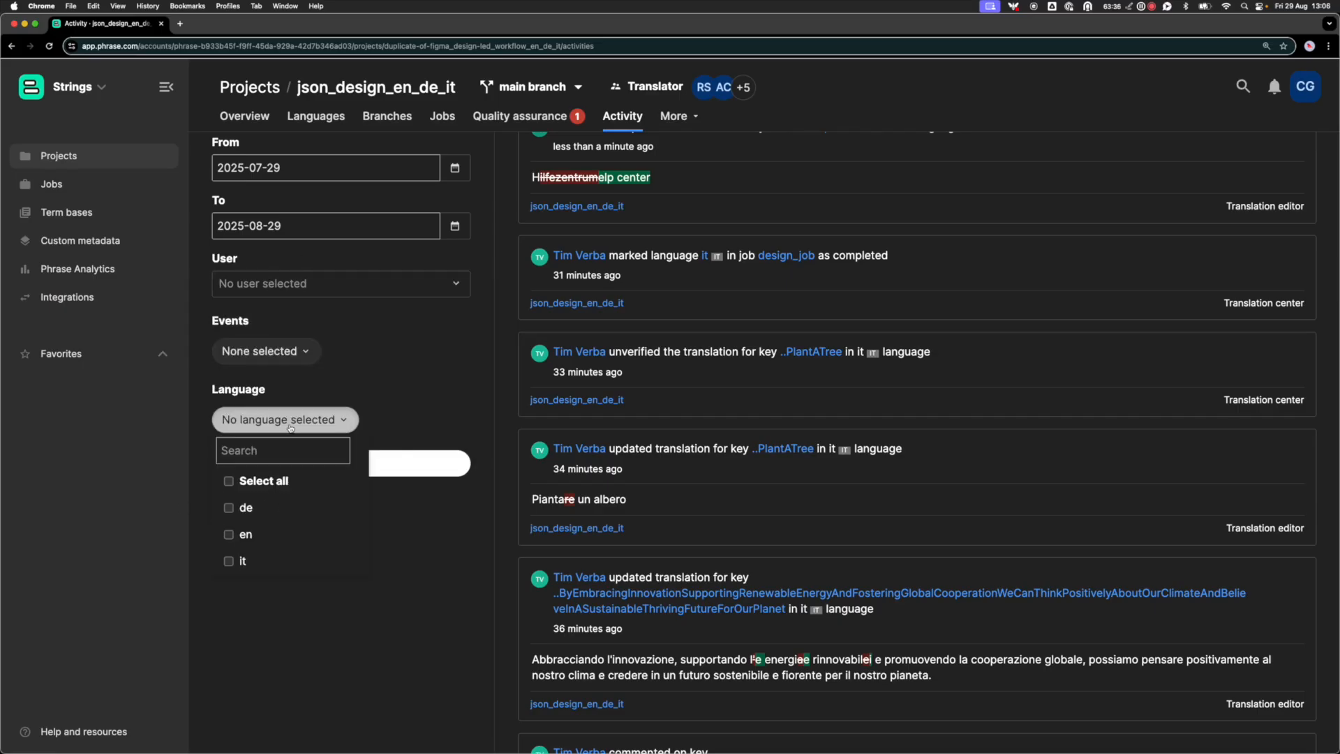
pyautogui.click(294, 425)
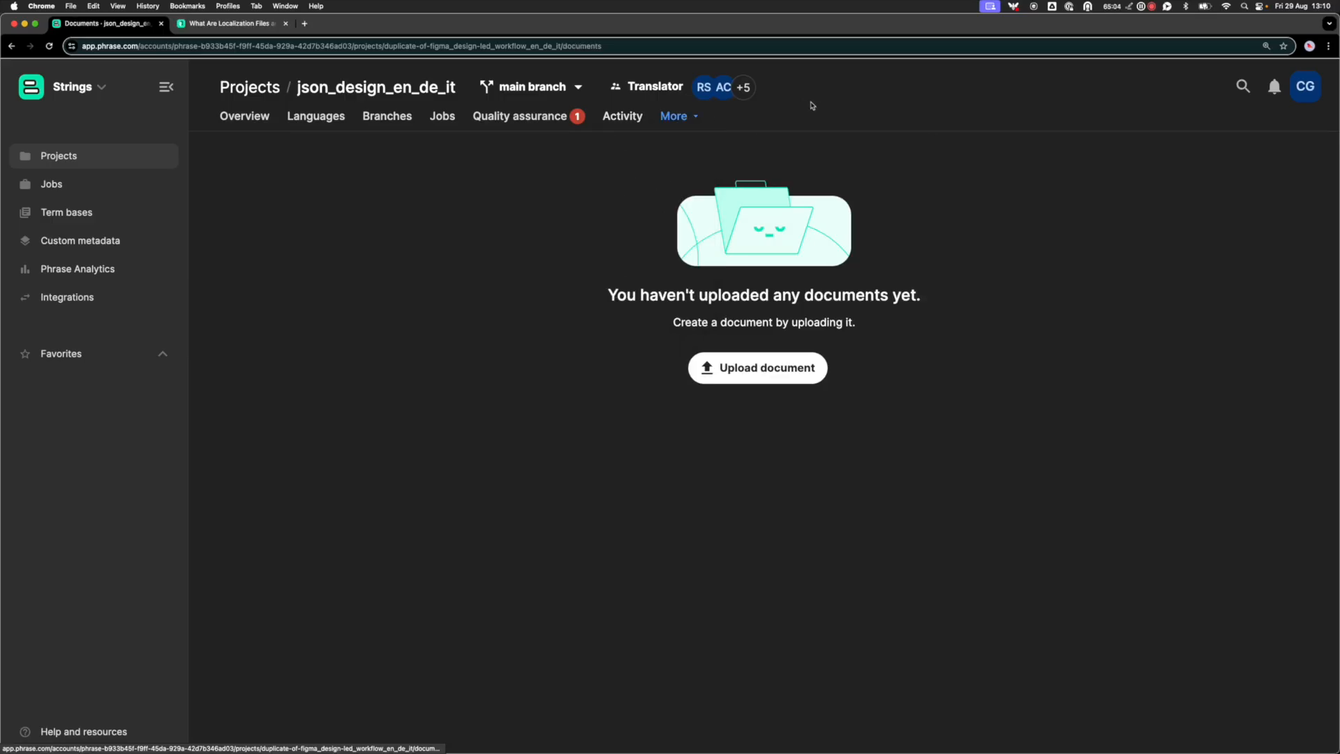
# Open the list of keys in json_design_en_de_it and look through the keys with their tags and update times
pyautogui.click(689, 116)
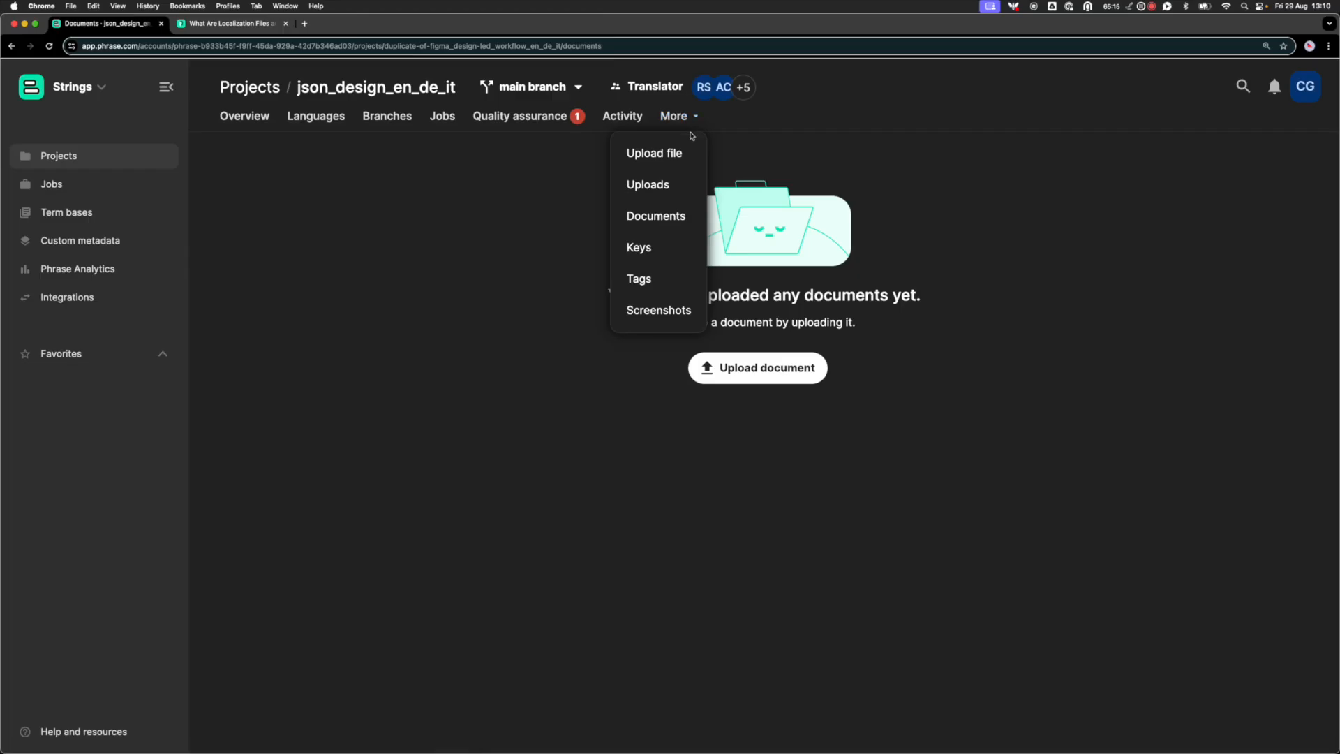
pyautogui.click(654, 250)
pyautogui.scroll(-3, 579, 273)
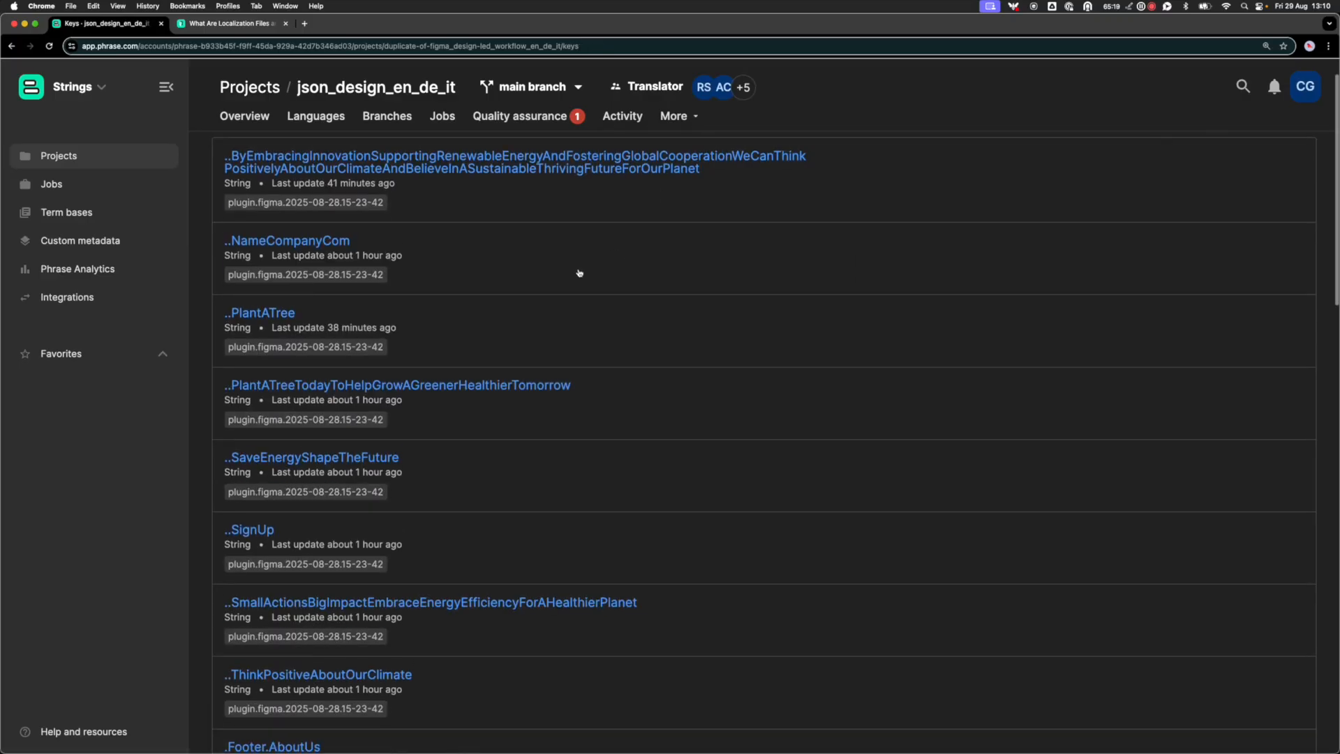
pyautogui.scroll(-10, 580, 273)
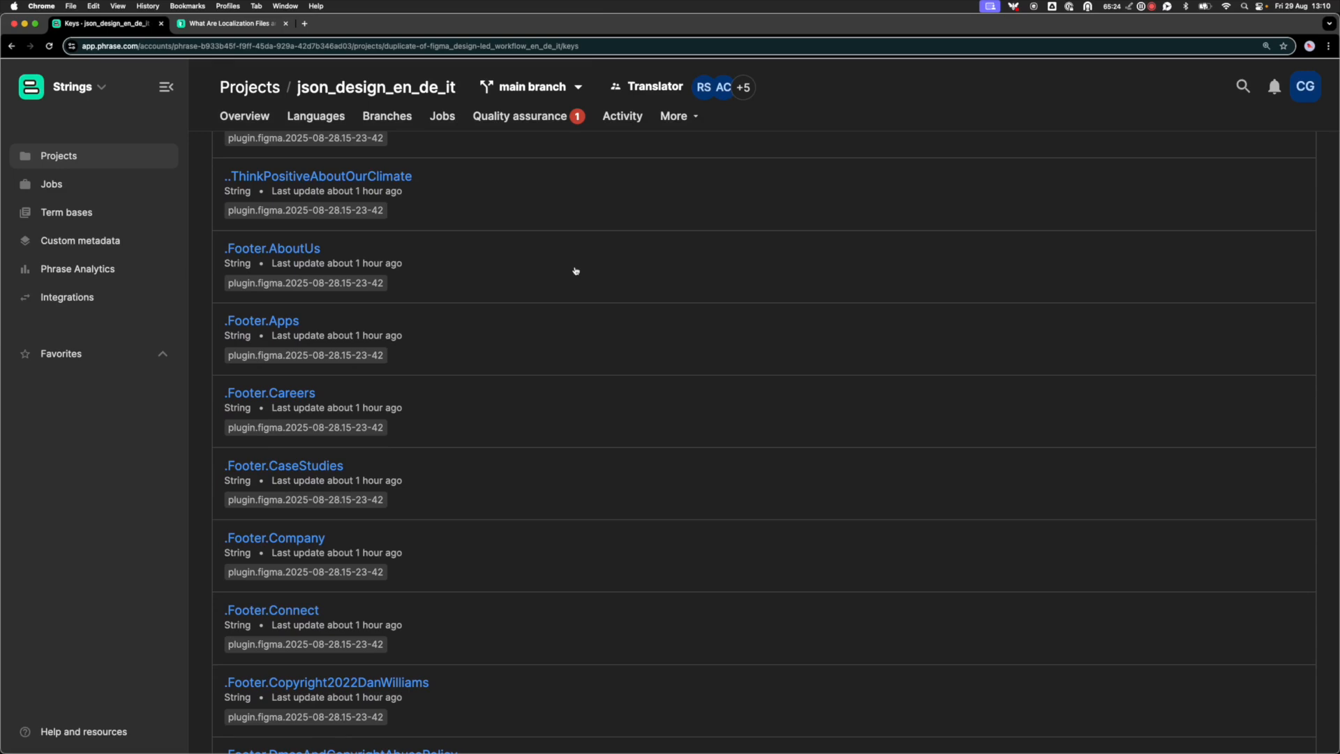
pyautogui.scroll(13, 577, 270)
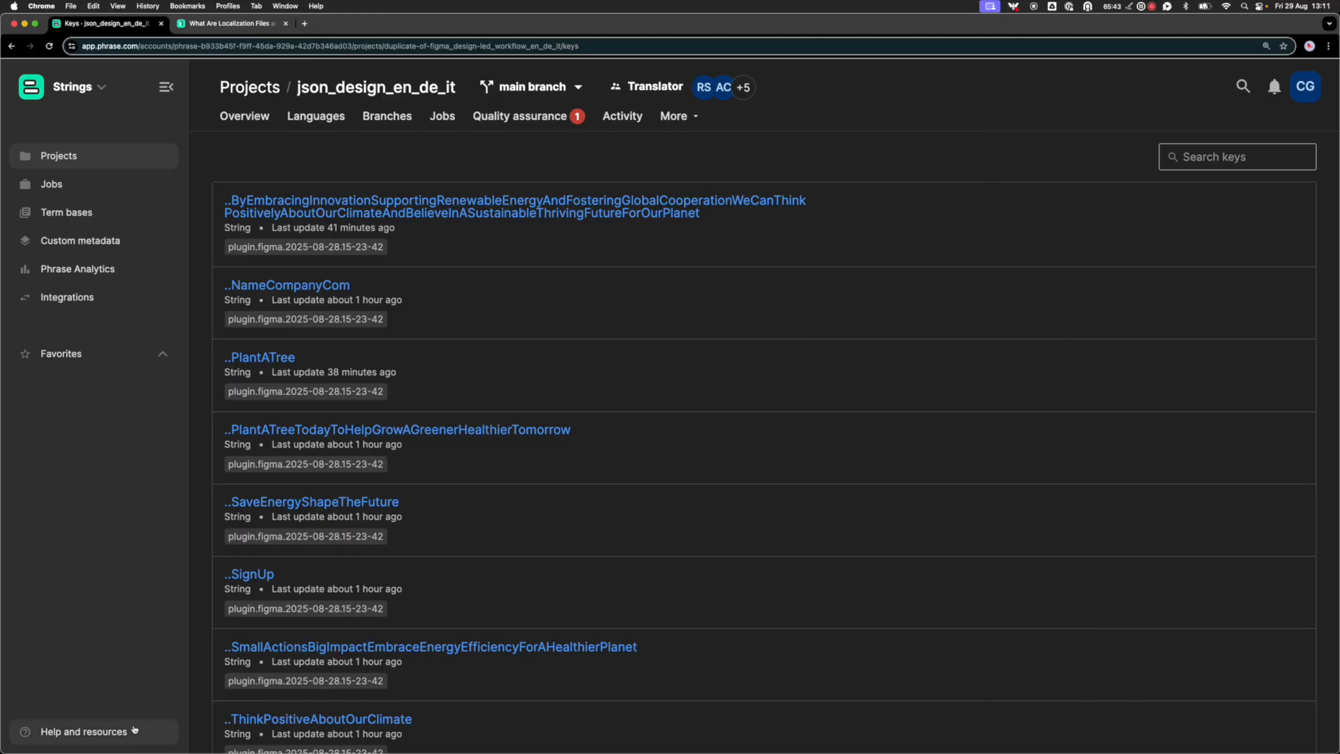
# Open Help and resources, check its support options under Get some help, and close the help window
pyautogui.click(84, 733)
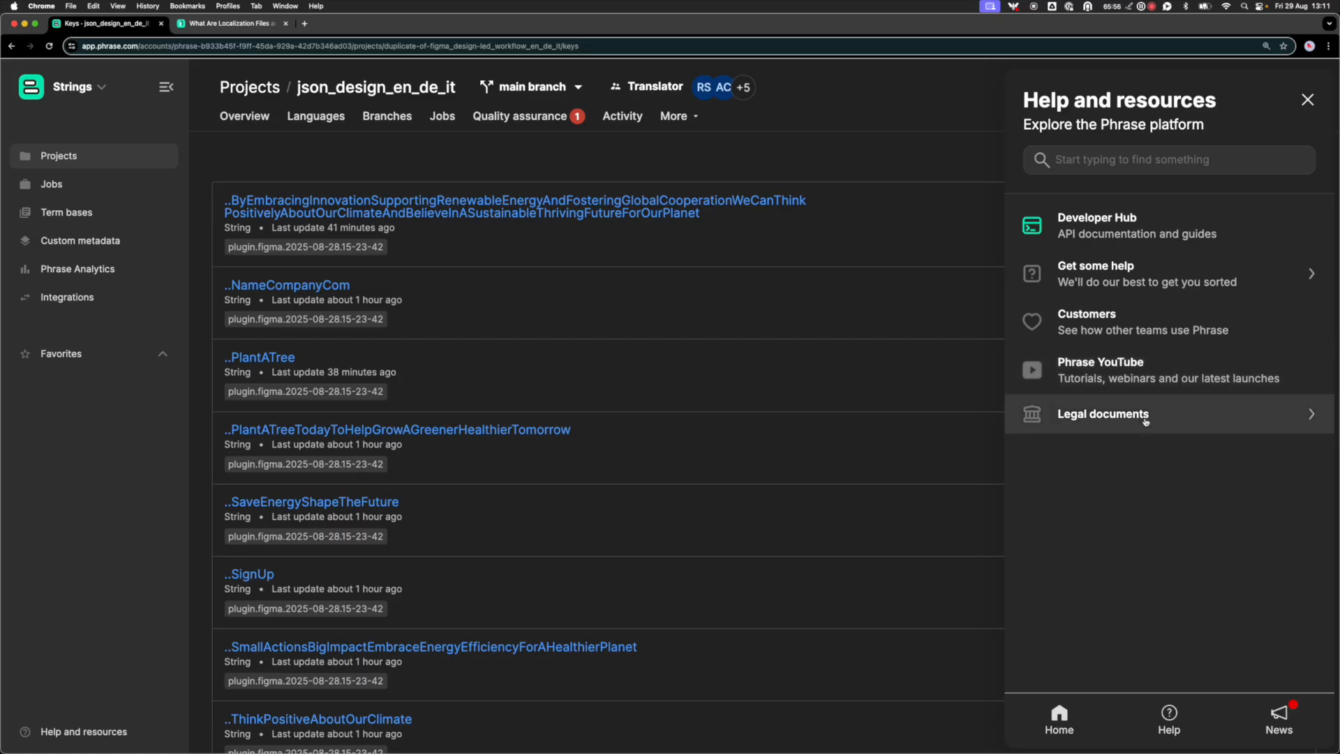
pyautogui.click(1168, 279)
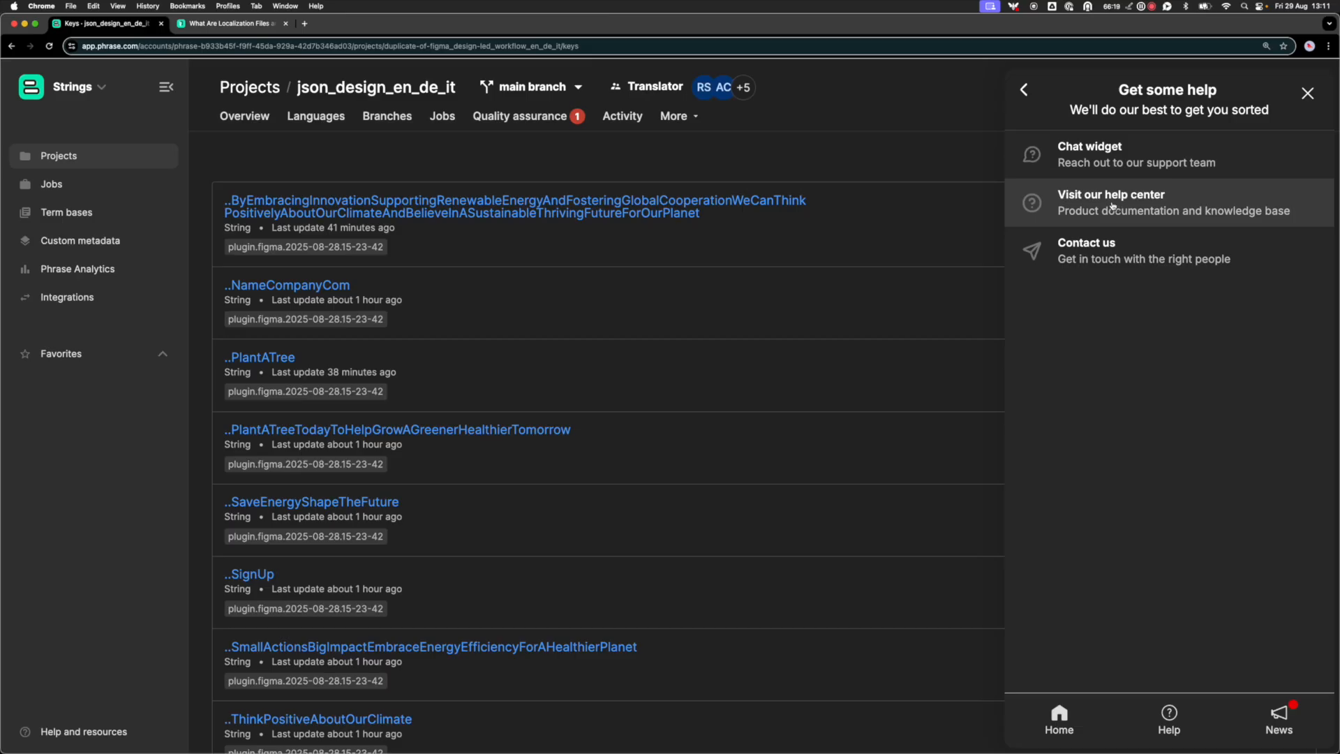
pyautogui.click(1024, 90)
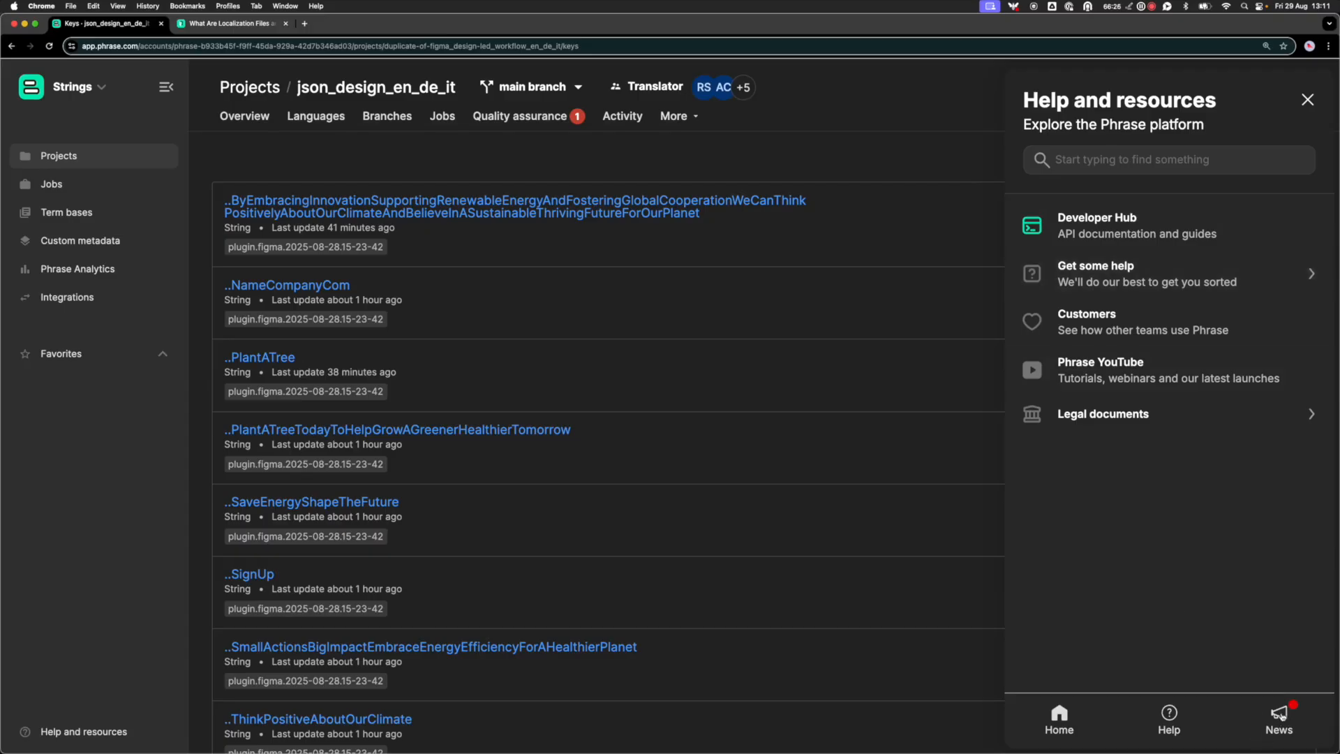
pyautogui.click(1307, 100)
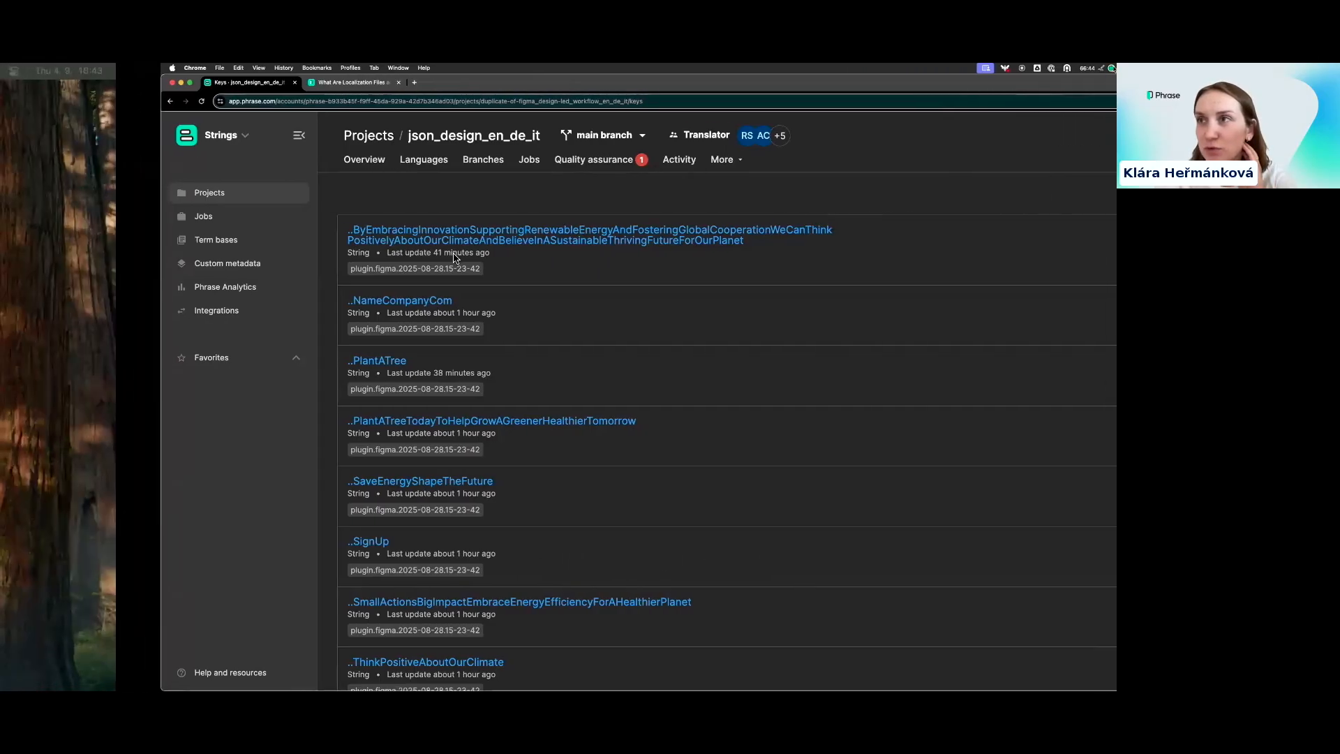
# Switch to the Slido Q&A wall, show it in full screen and highlight the audience question about translation services
pyautogui.hotkey('ctrl', 'Right')
pyautogui.hotkey('ctrl', 'Left')
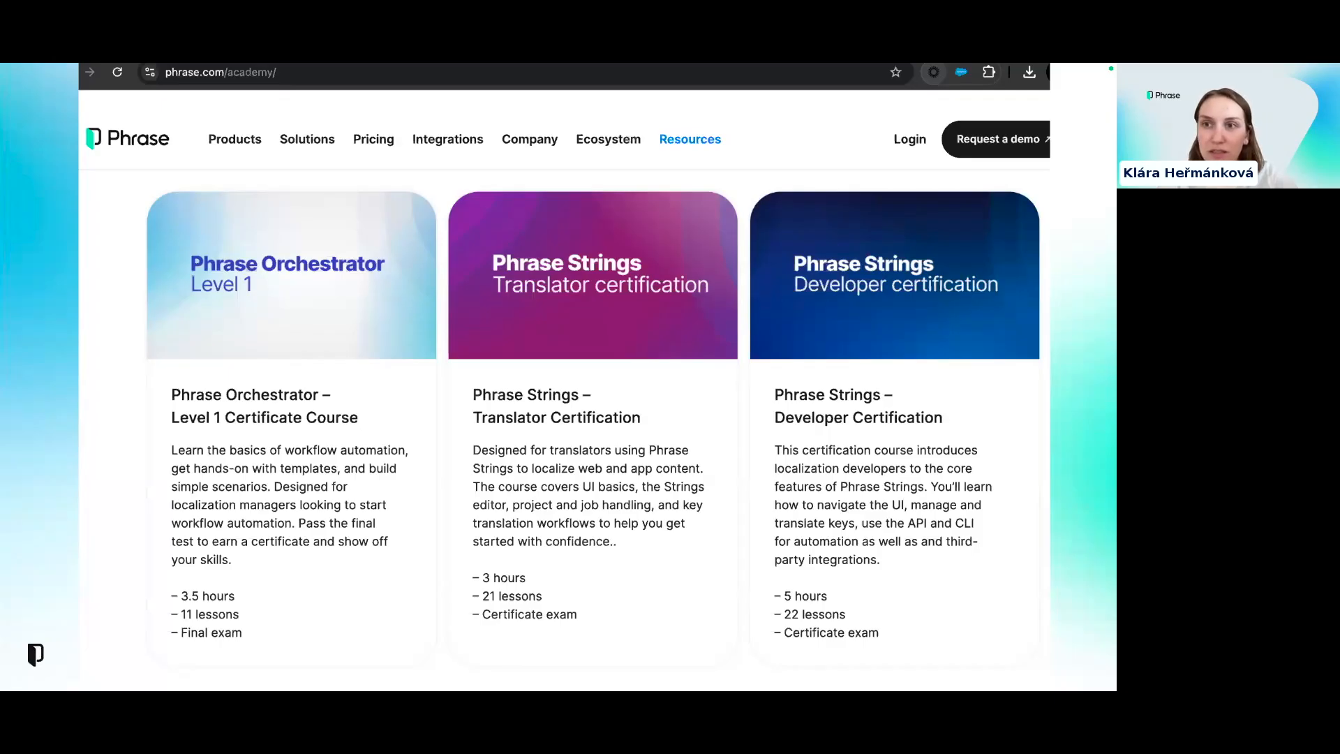
pyautogui.moveTo(228, 243); pyautogui.dragTo(497, 126)
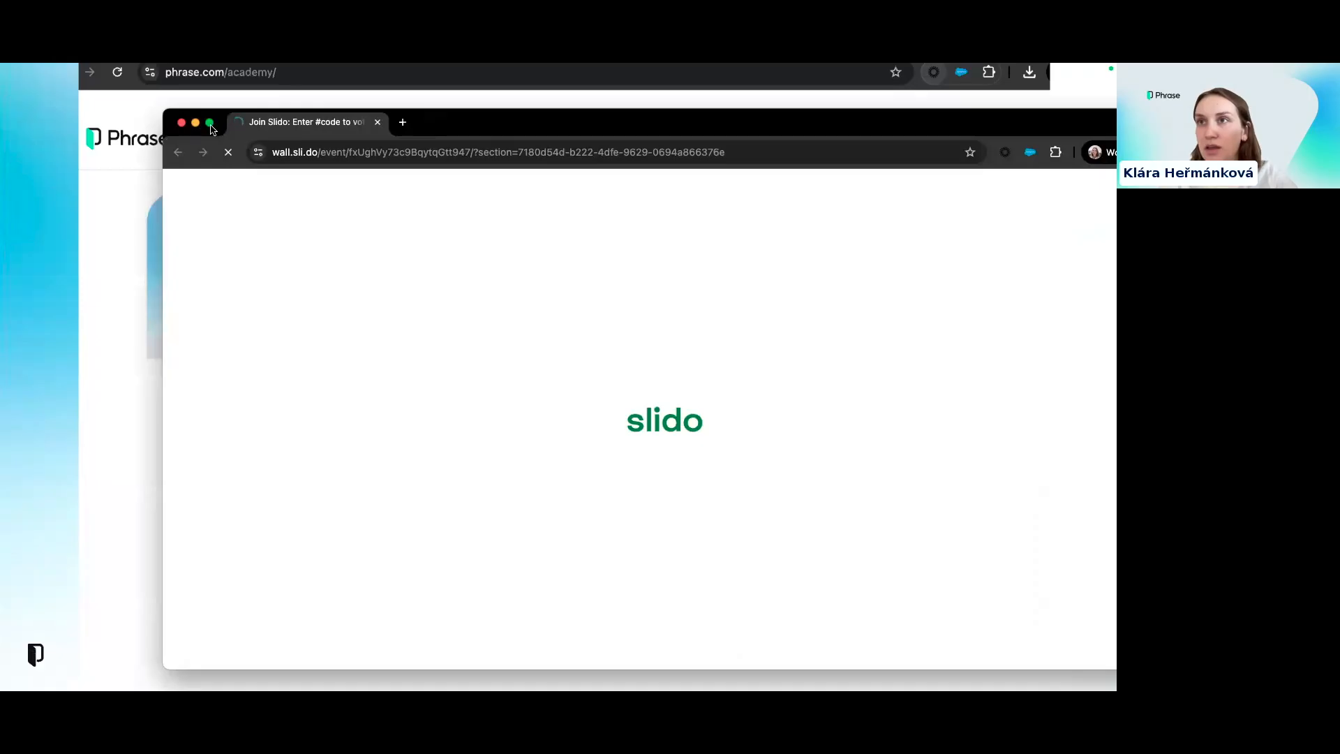
pyautogui.click(210, 123)
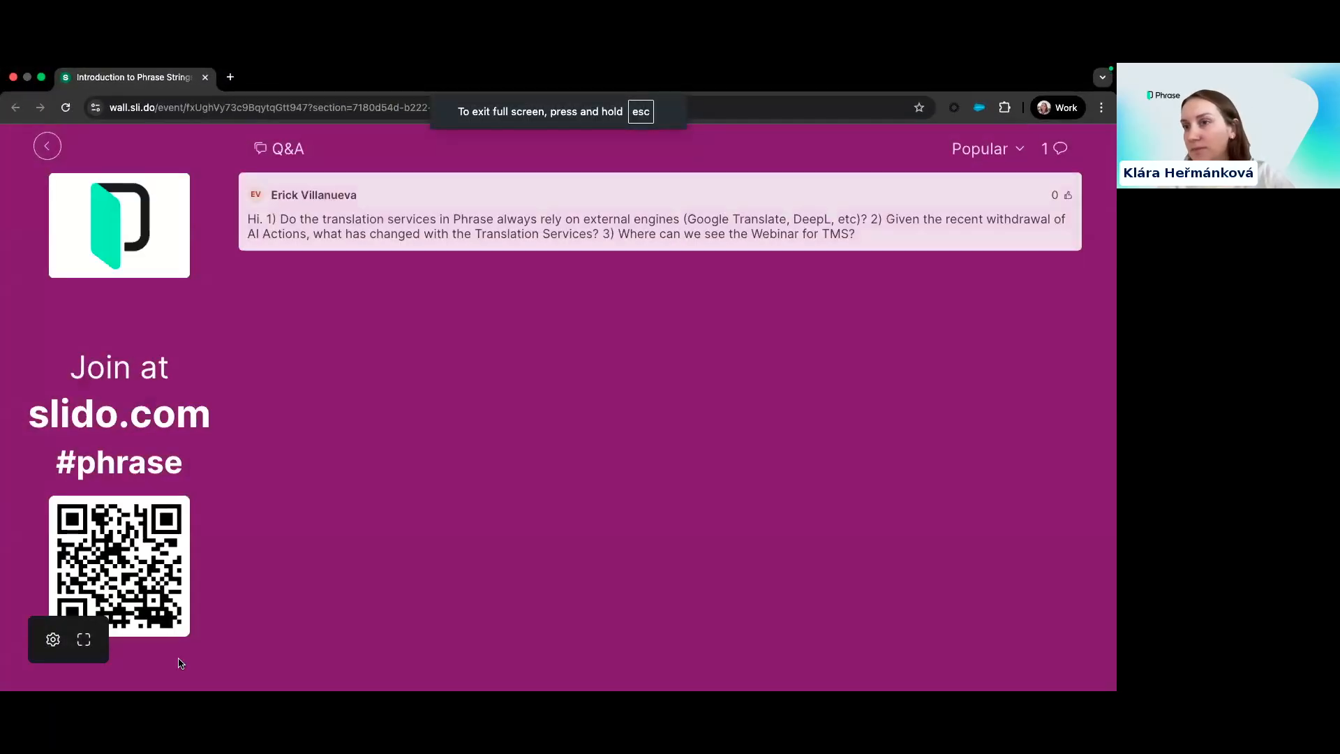
pyautogui.click(84, 640)
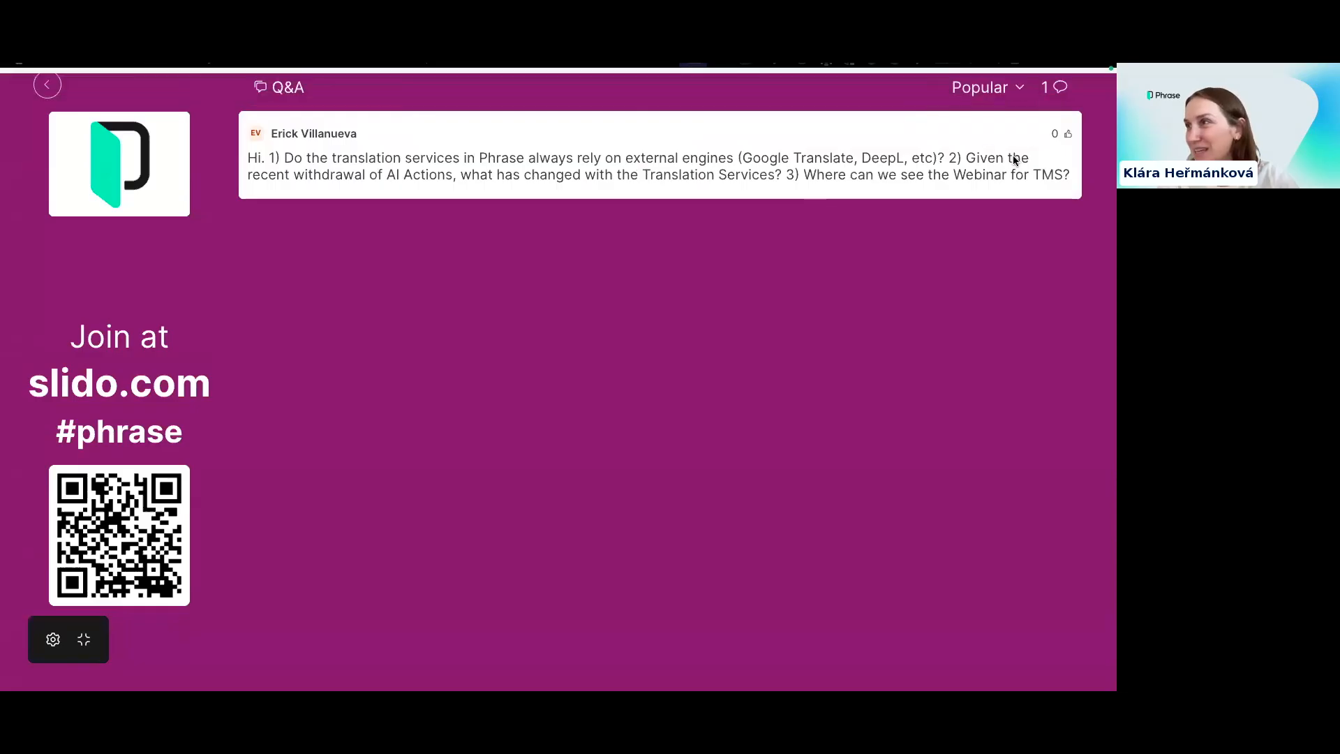
pyautogui.click(816, 190)
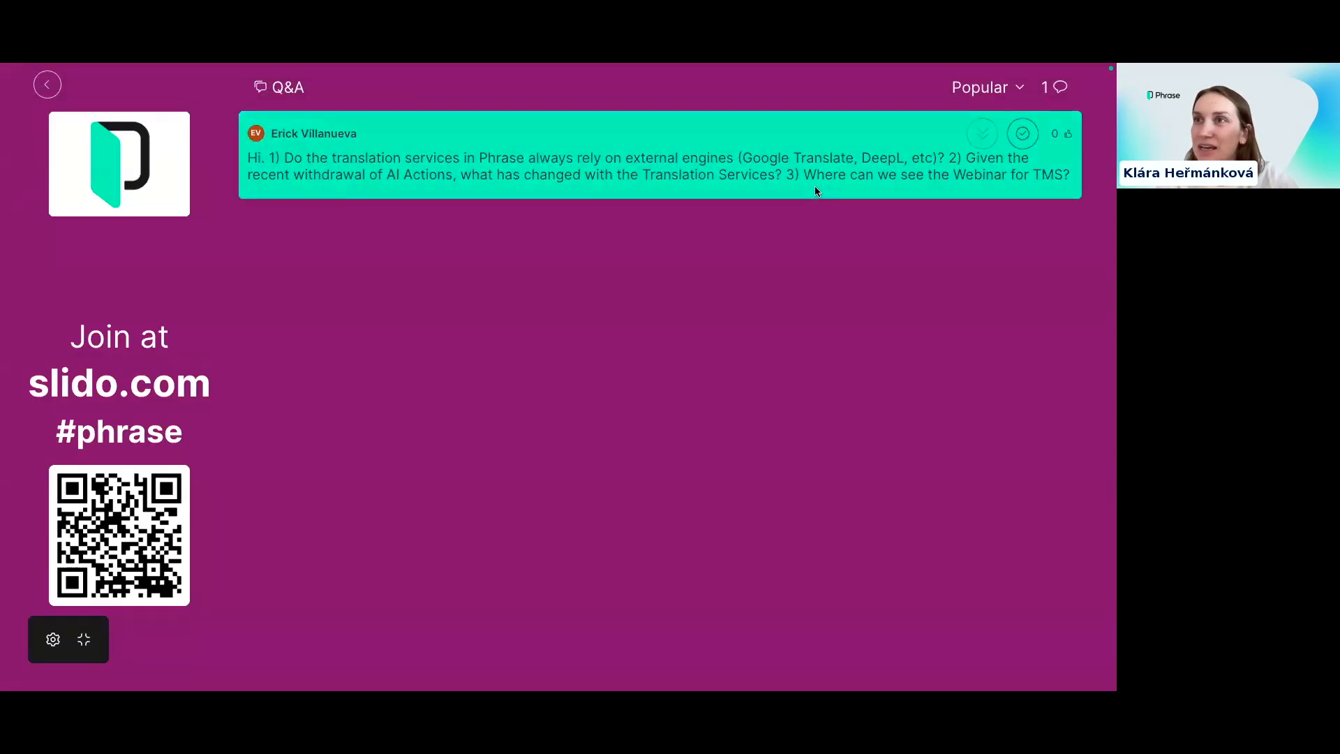